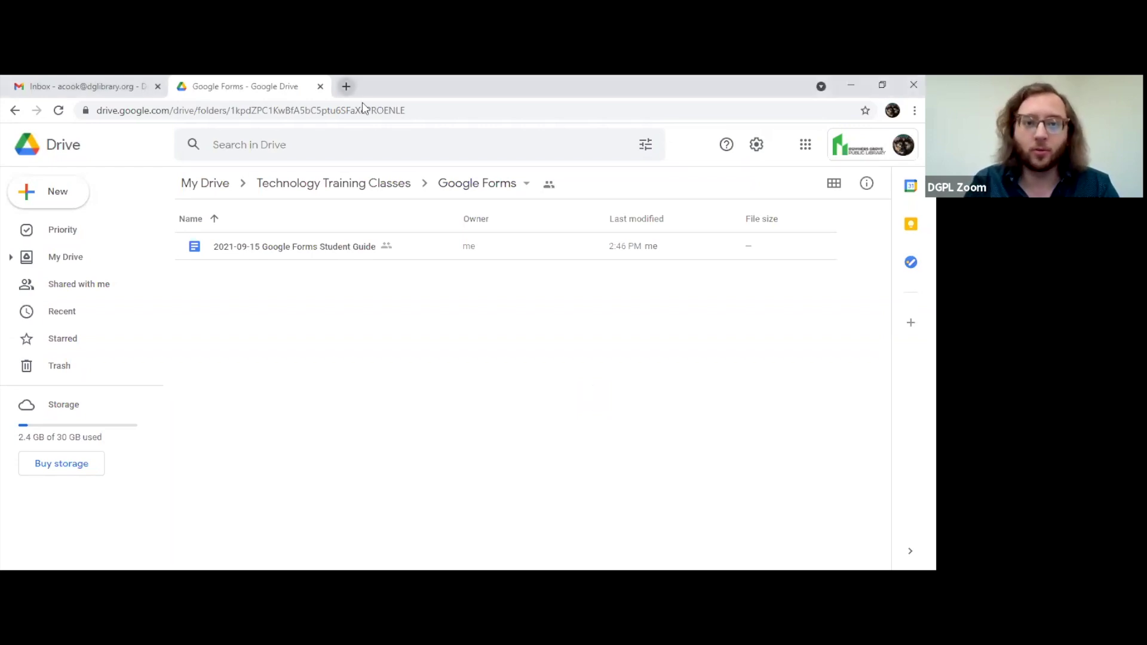
Step: Load forms.google.com in a new Chrome tab, then return to the Gmail inbox tab
left_click(346, 86)
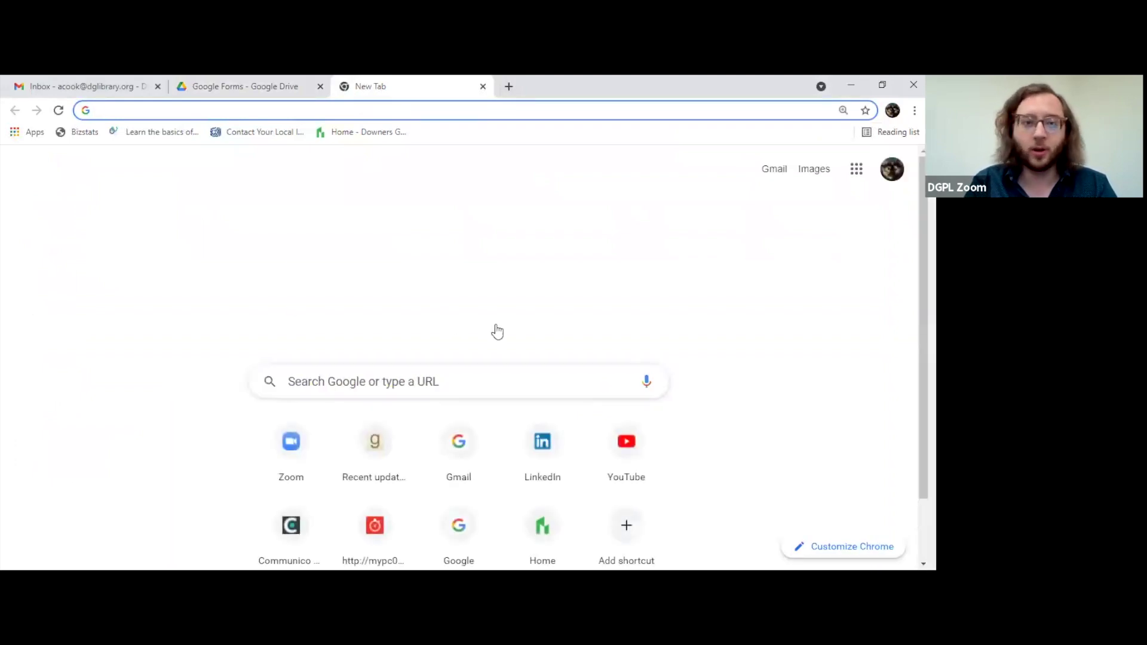
type("d")
key("BackSpace")
key("BackSpace")
type("for")
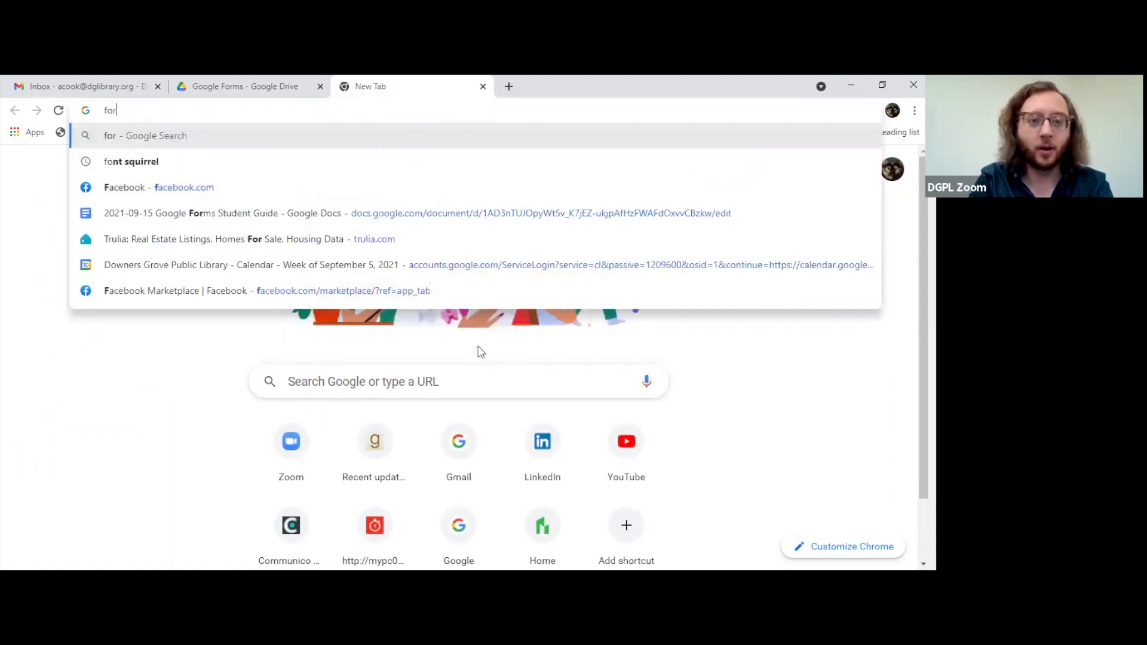
type("ms.google.com")
key("Return")
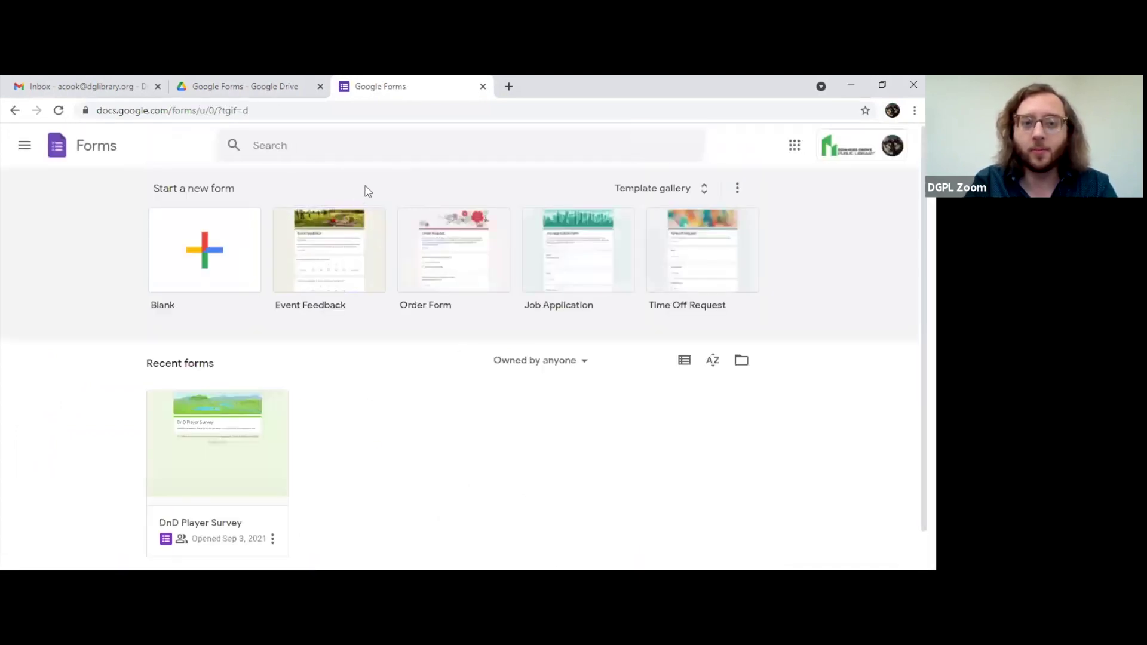
left_click(123, 85)
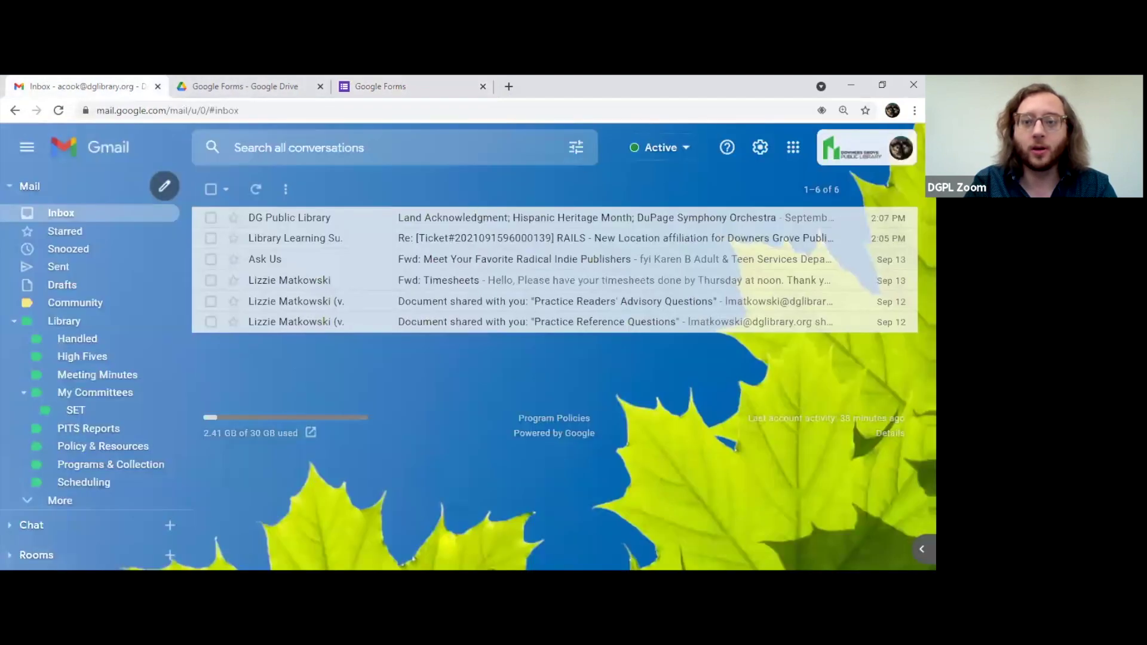
Step: Launch Forms in a new tab from Gmail's Google apps grid
left_click(791, 149)
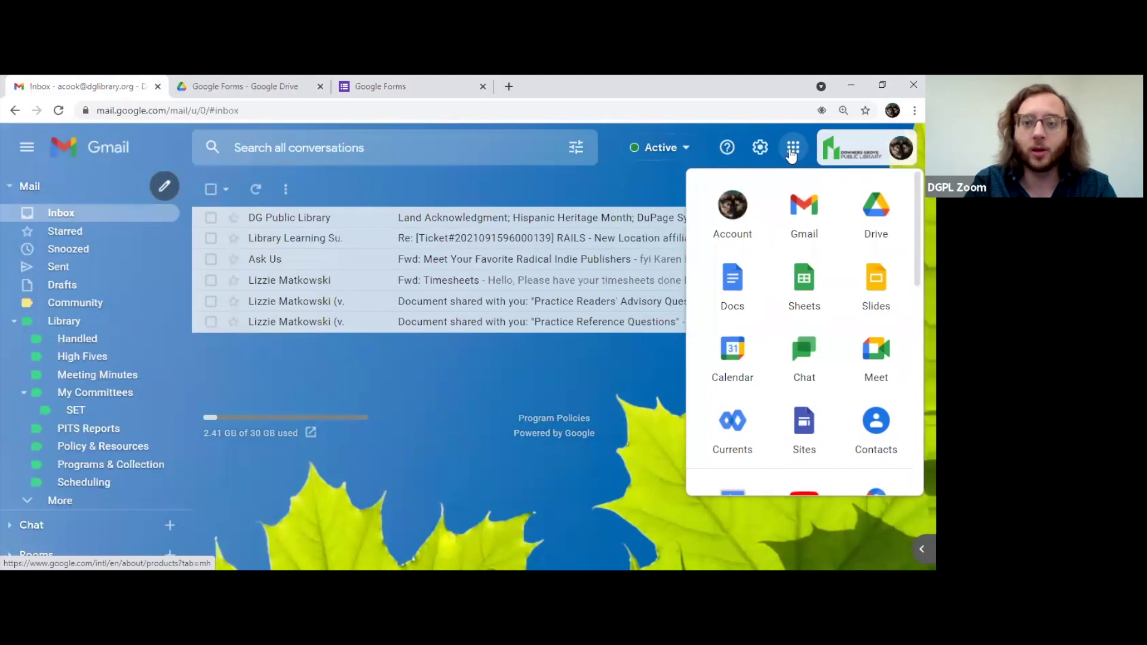
scroll(767, 308, "down", 3)
scroll(770, 307, "down", 3)
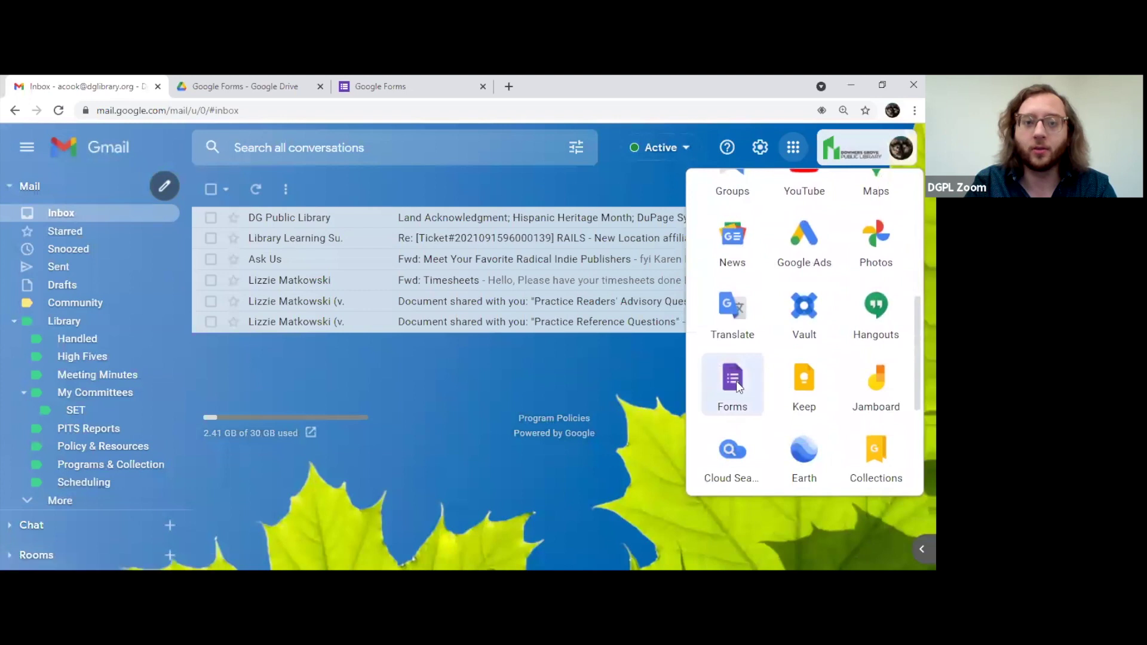
left_click(732, 386)
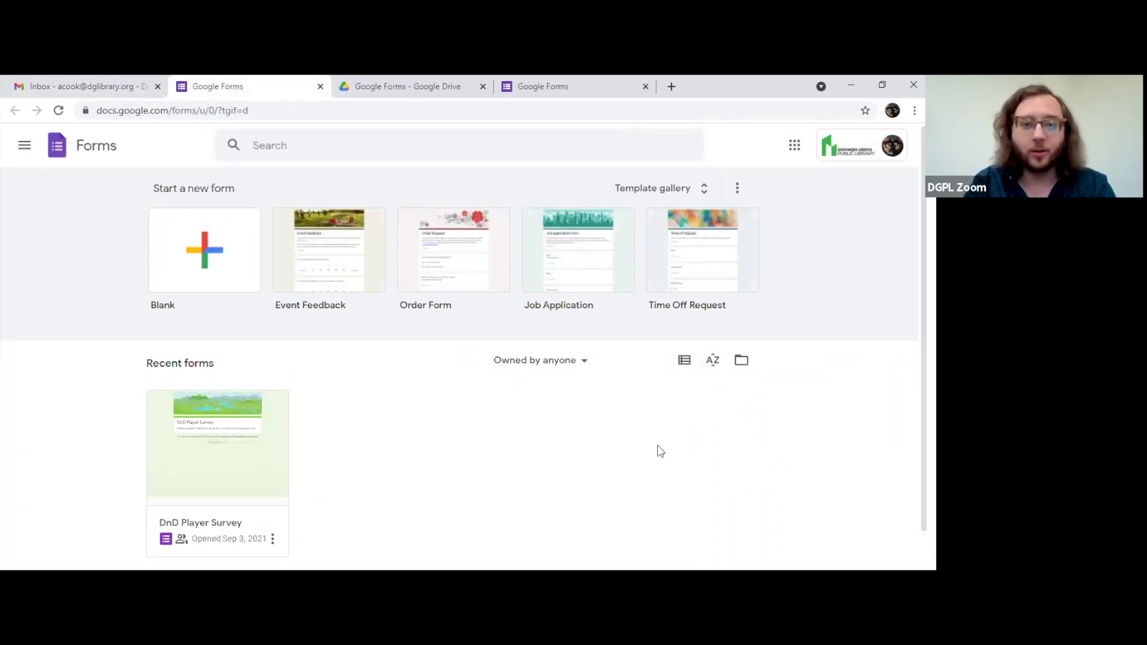
Step: Switch to the Drive folder and dismiss its New item menu
key("ctrl+Tab")
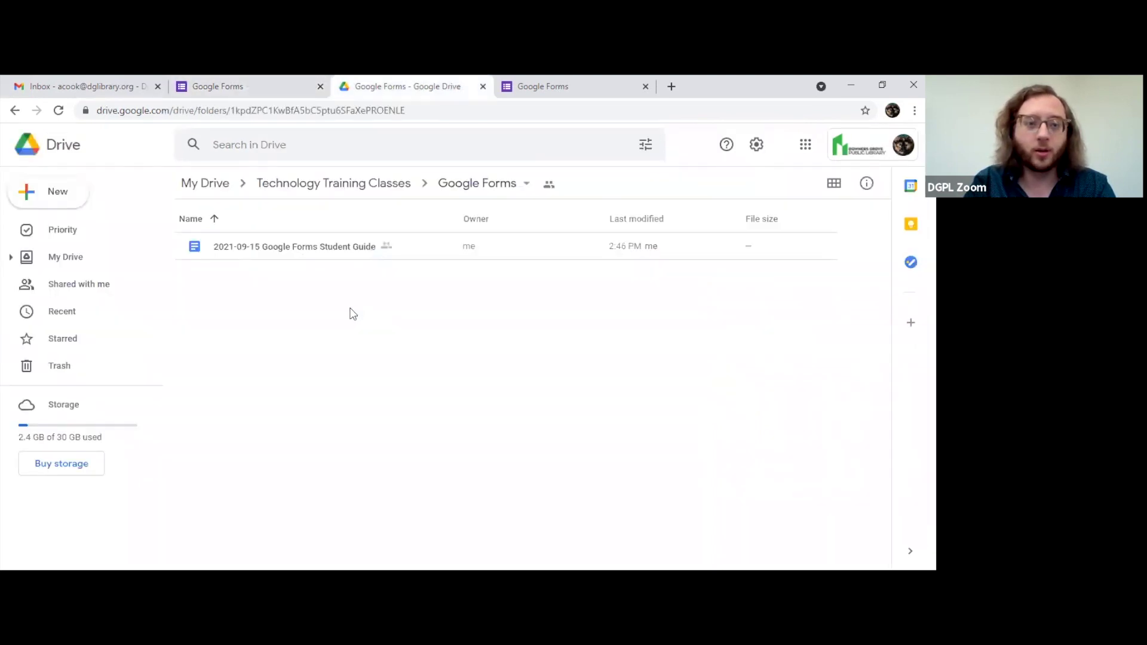
left_click(54, 203)
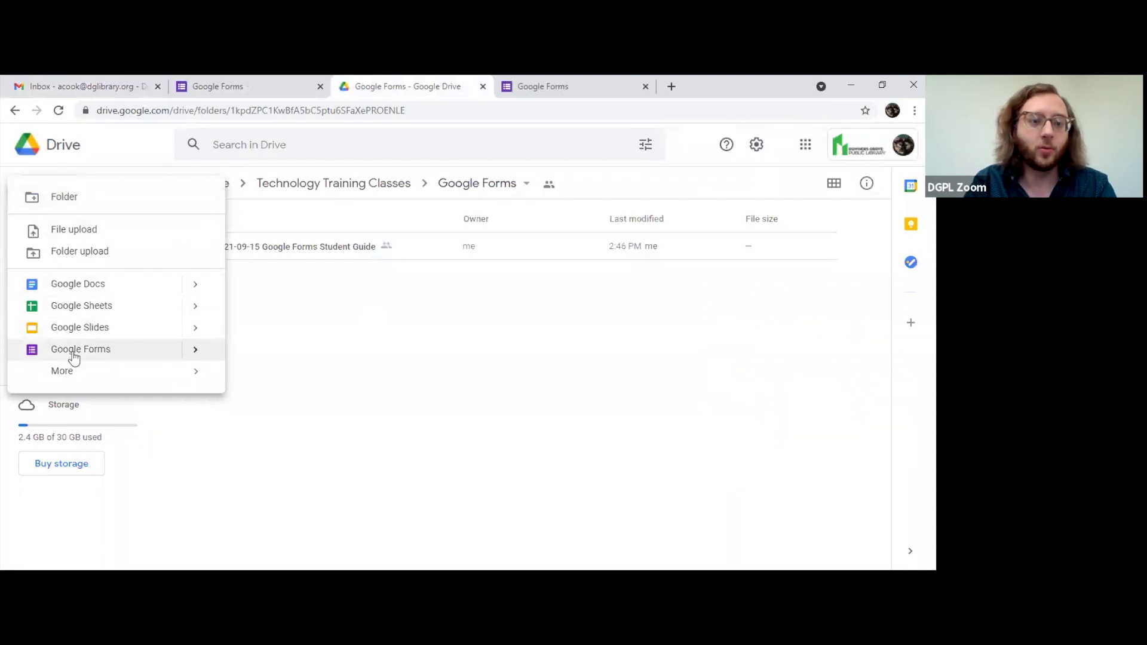
left_click(366, 272)
Step: Close the duplicate Google Forms tab, keeping one Forms home page open
left_click(244, 86)
left_click(320, 86)
left_click(385, 86)
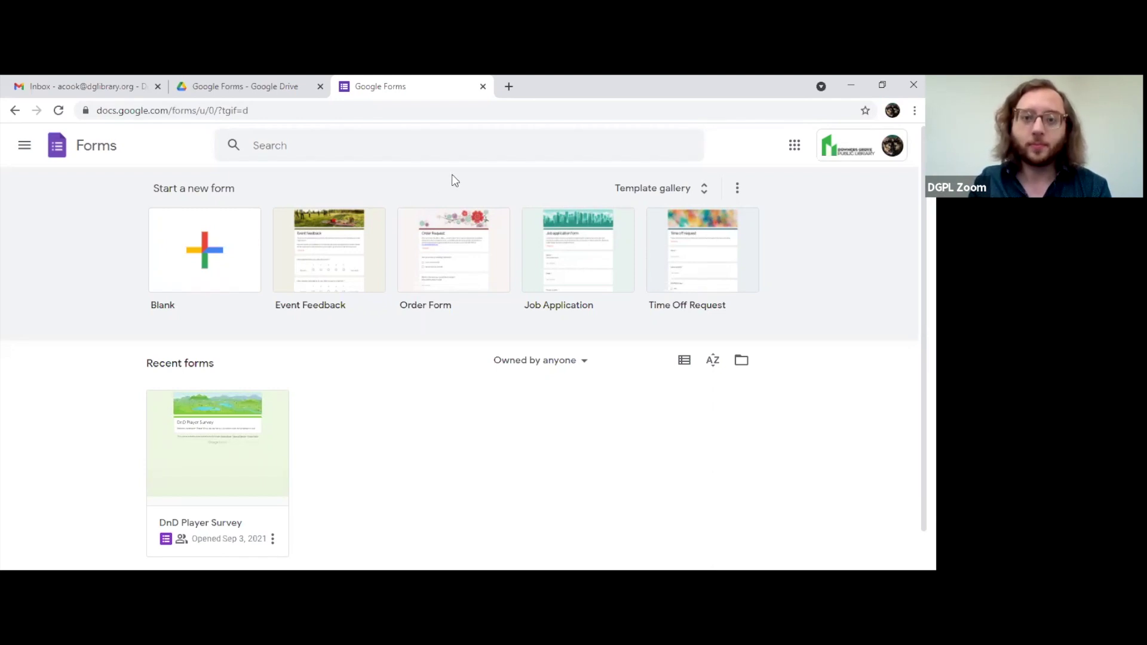
Step: Create a form from the T-Shirt Sign Up template in the gallery's General section
left_click(509, 178)
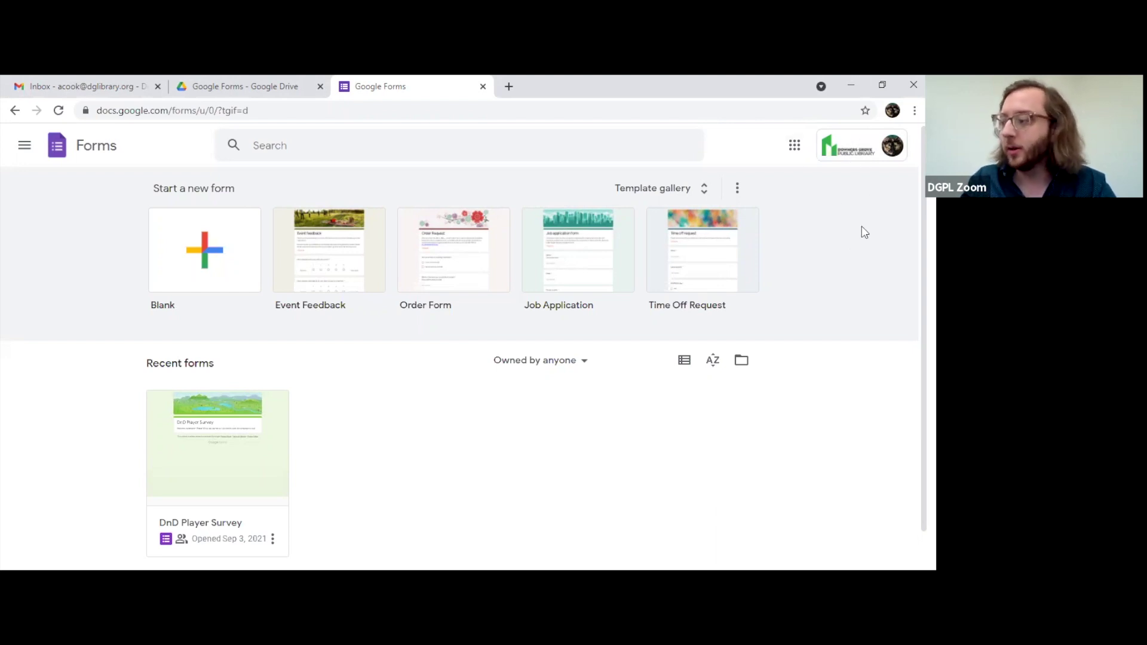
left_click(661, 274)
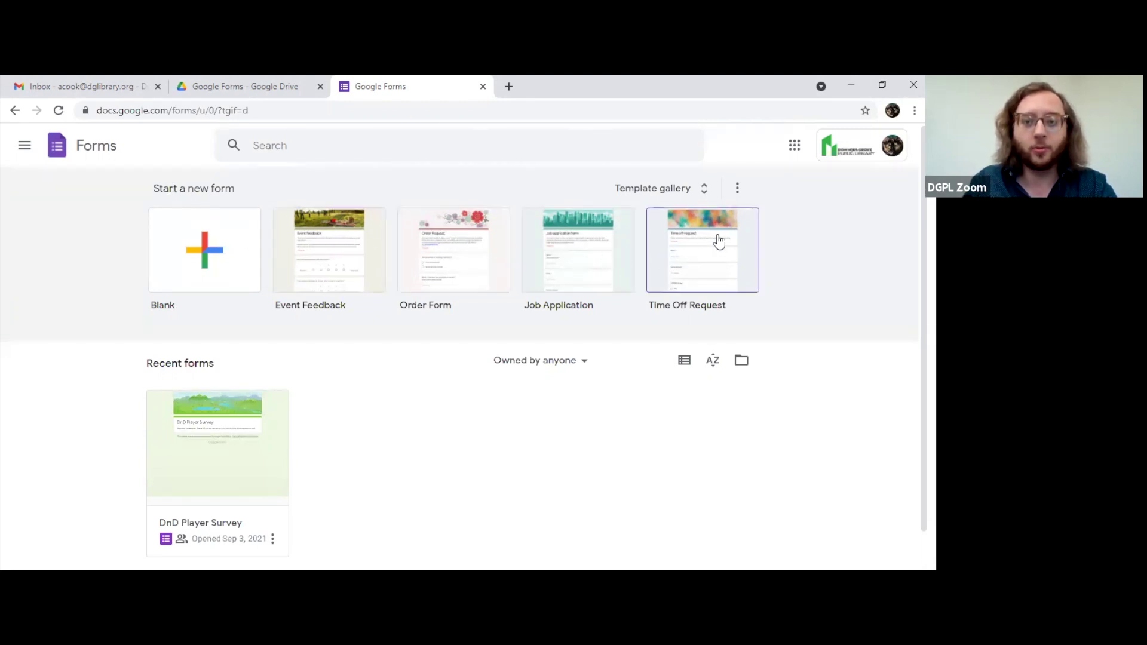
left_click(703, 187)
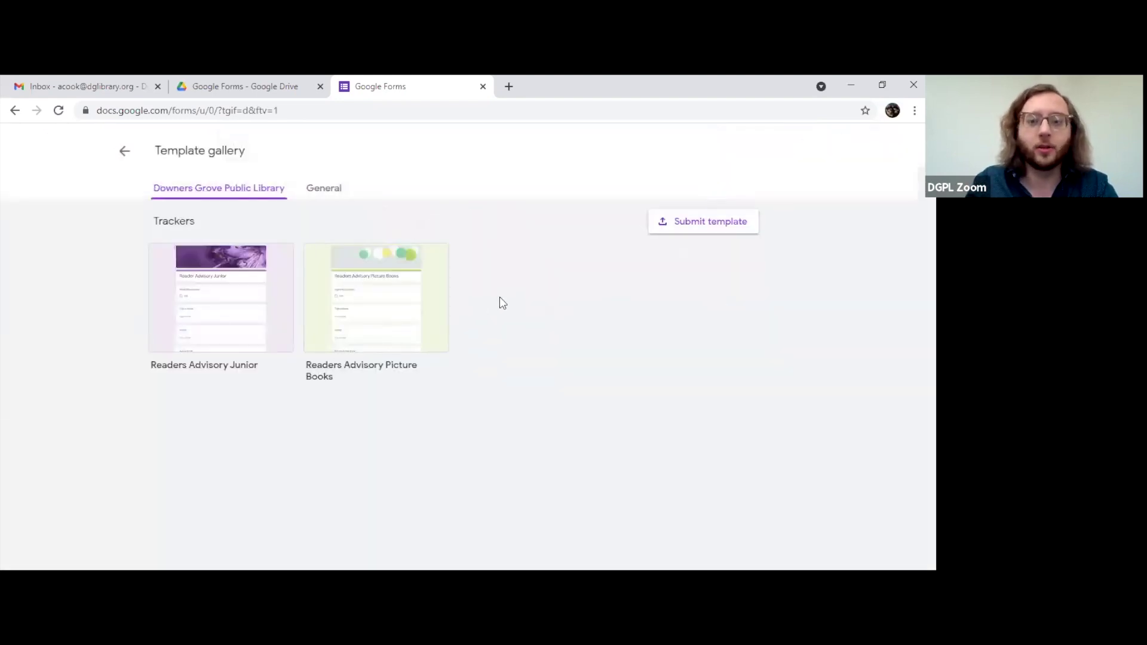
left_click(333, 199)
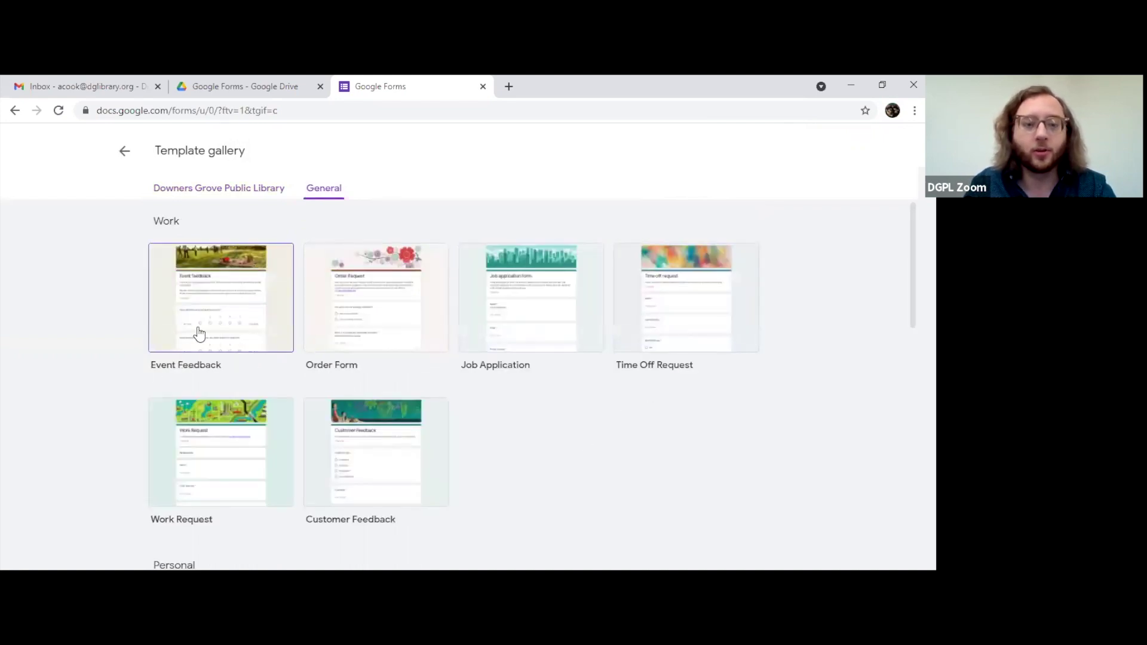
scroll(203, 333, "down", 5)
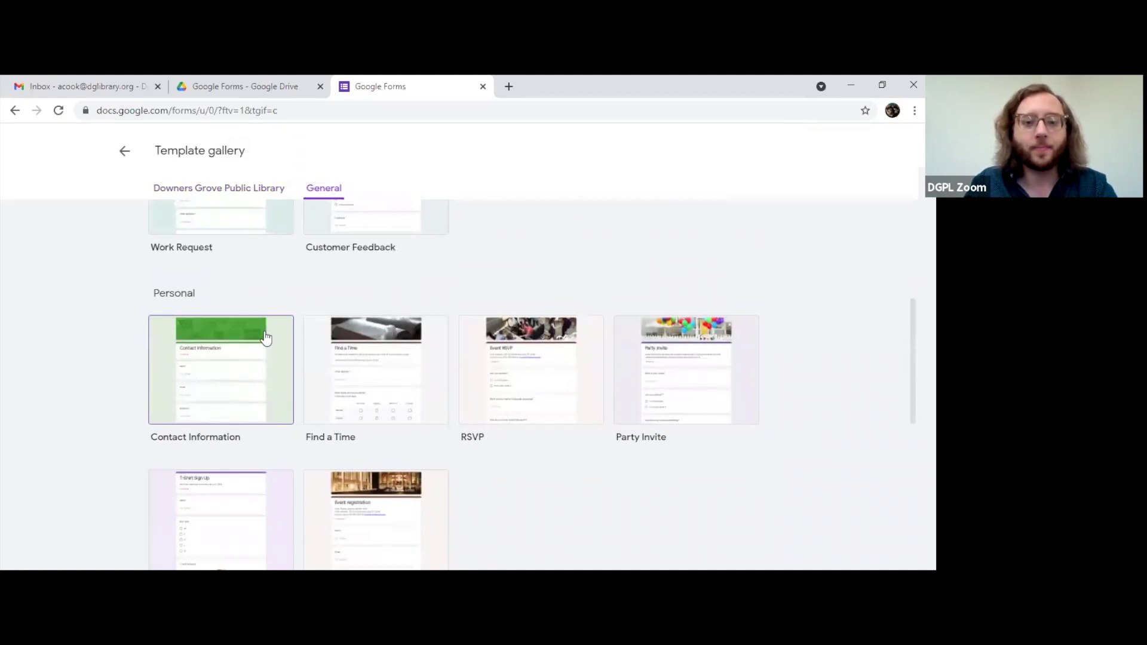
scroll(266, 337, "down", 5)
scroll(265, 335, "down", 2)
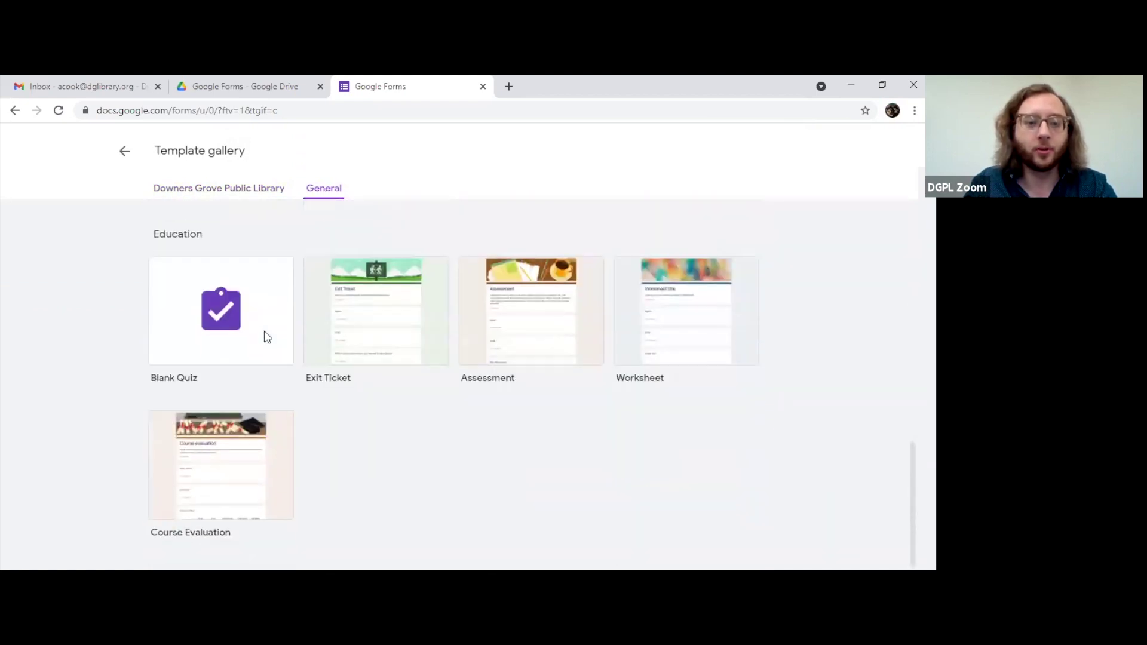
scroll(263, 335, "up", 5)
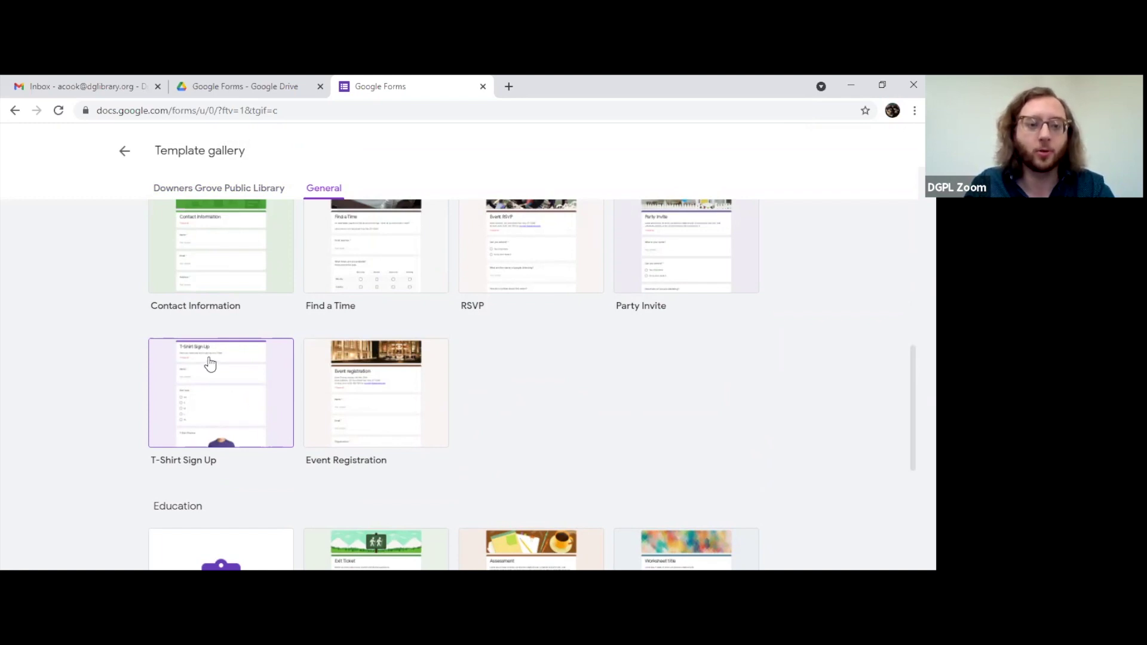
left_click(195, 401)
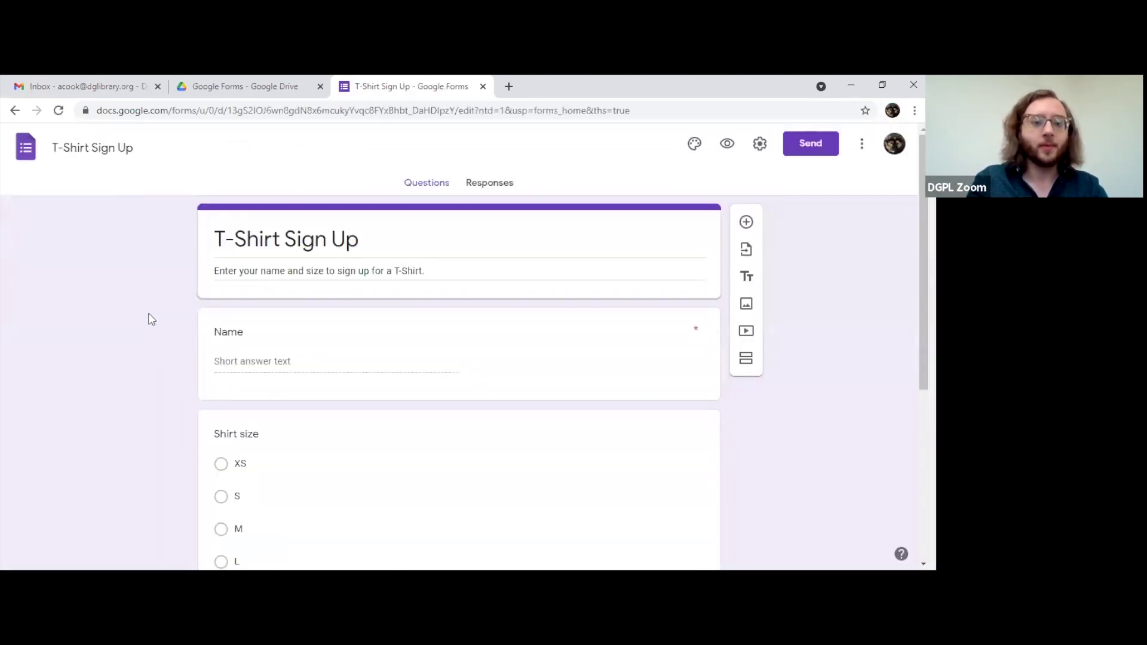
Step: Scroll through the T-Shirt Sign Up questions and select the Name question
scroll(155, 318, "down", 2)
scroll(249, 340, "down", 3)
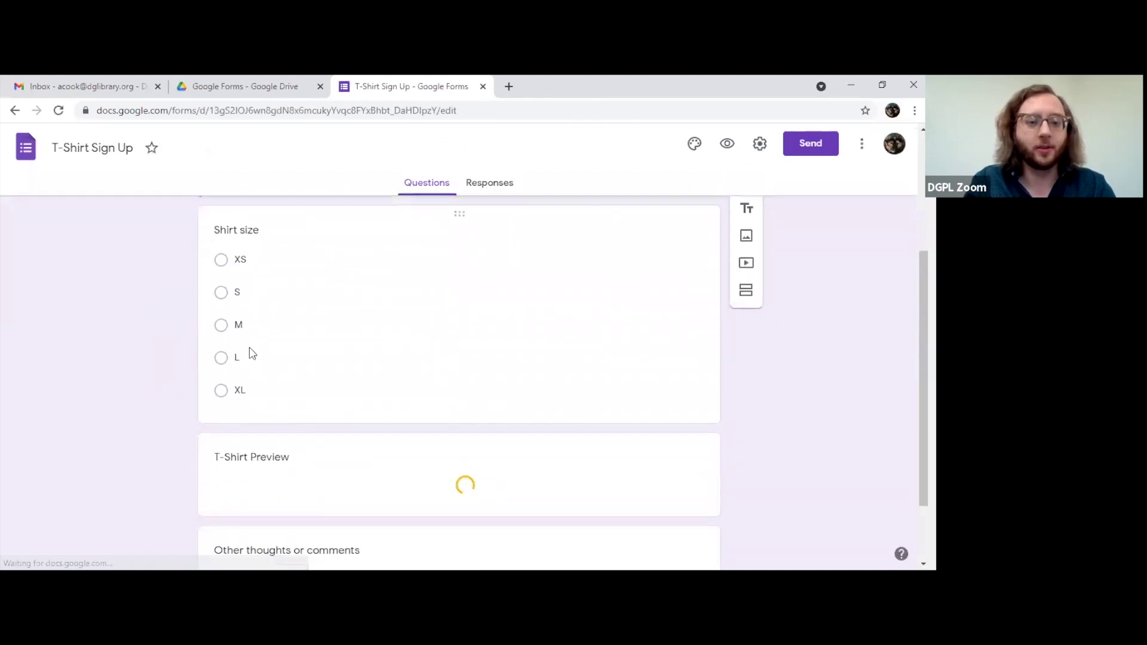
scroll(249, 353, "down", 3)
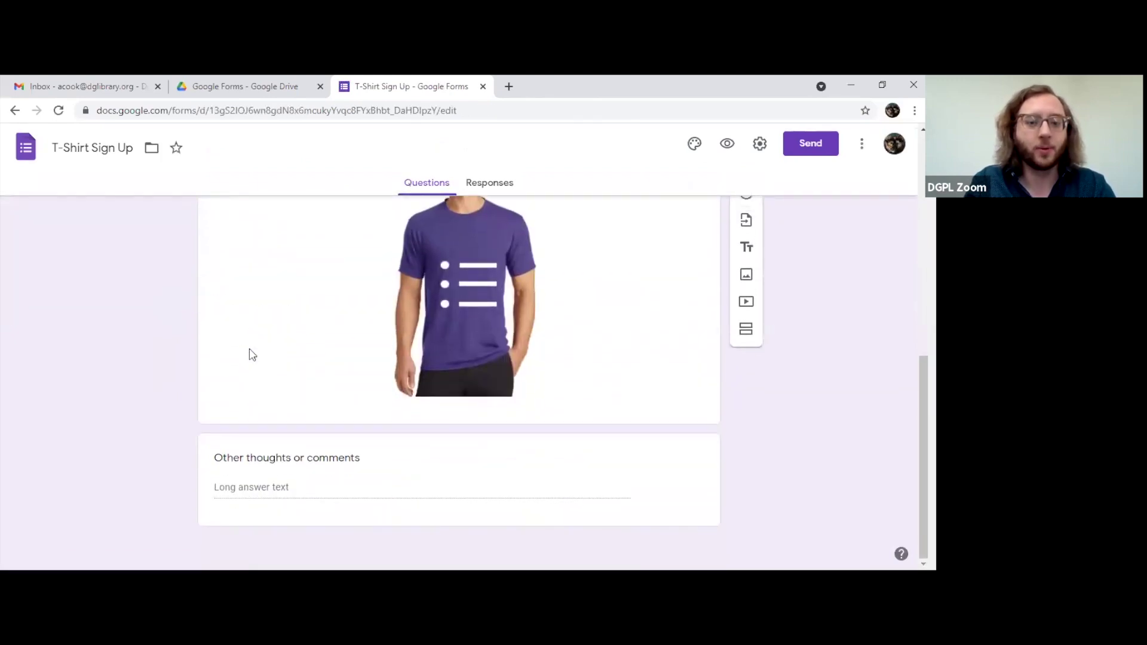
scroll(347, 412, "up", 3)
scroll(302, 410, "up", 5)
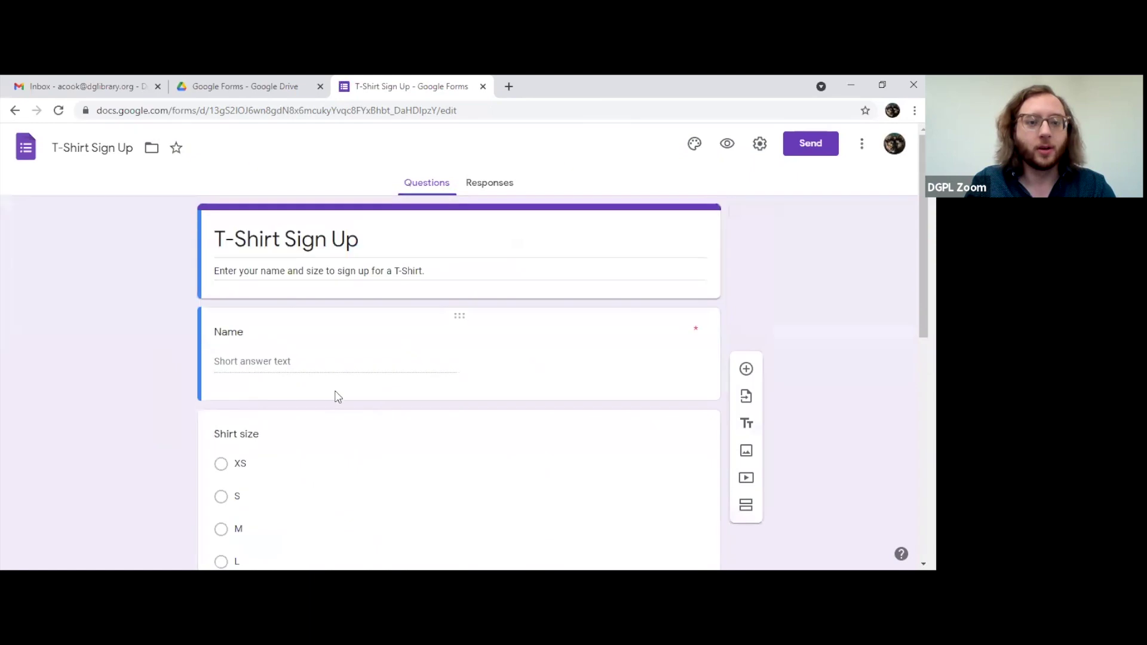
left_click(320, 363)
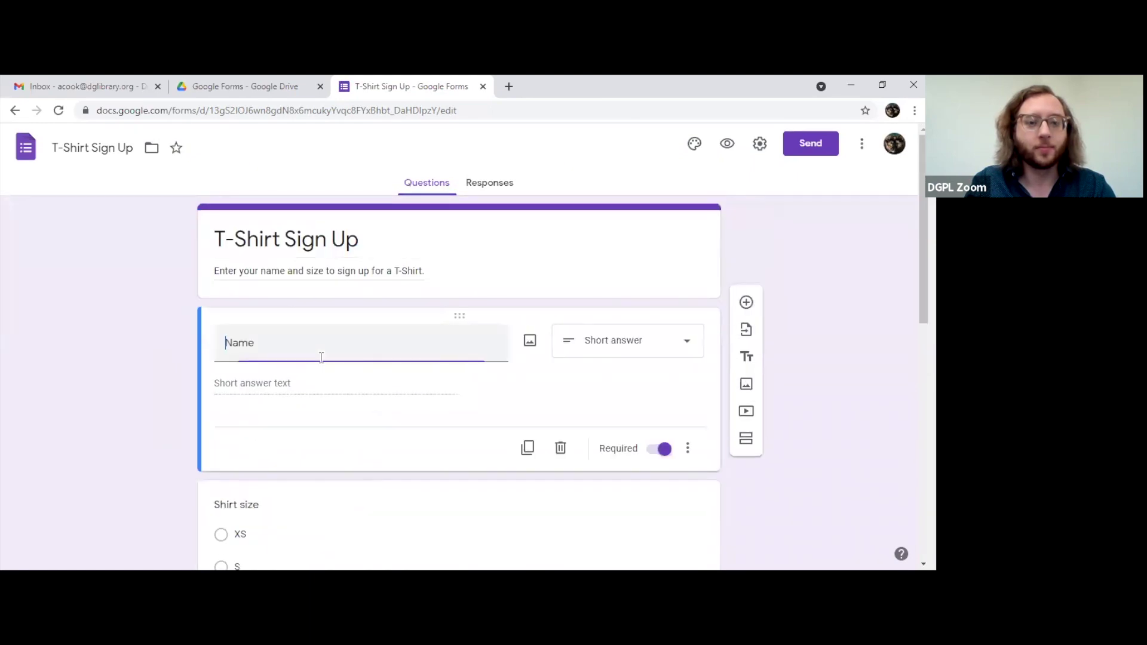
left_click(131, 387)
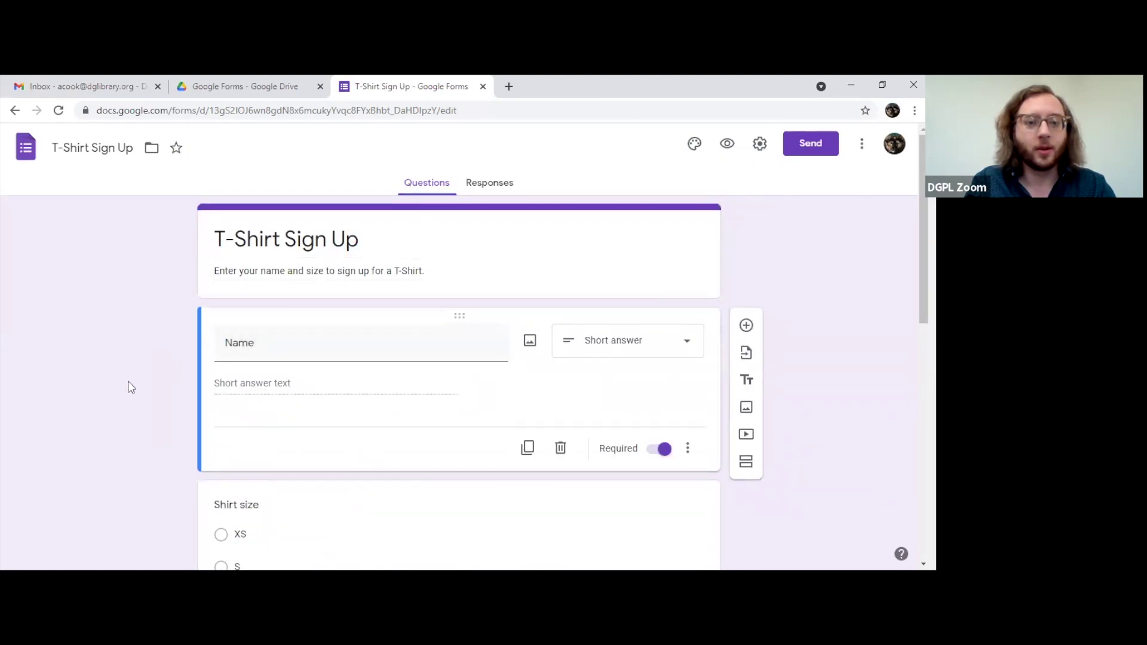
Step: Go back to the Drive folder and bring up its New item menu
left_click(264, 87)
key("ctrl+Tab")
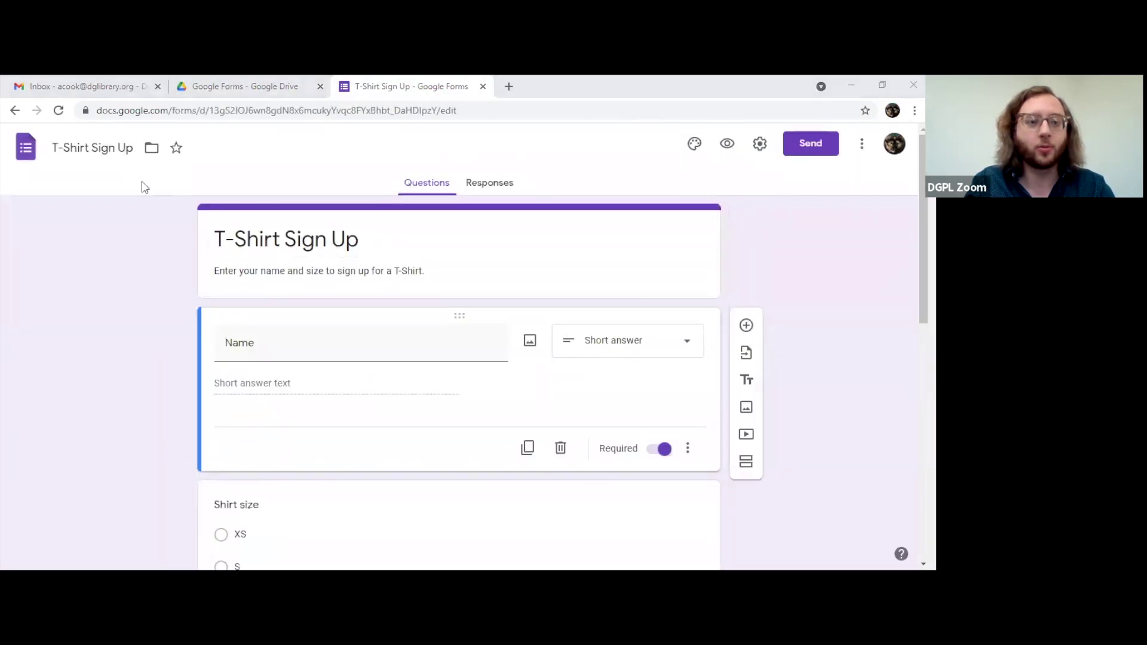
left_click(233, 86)
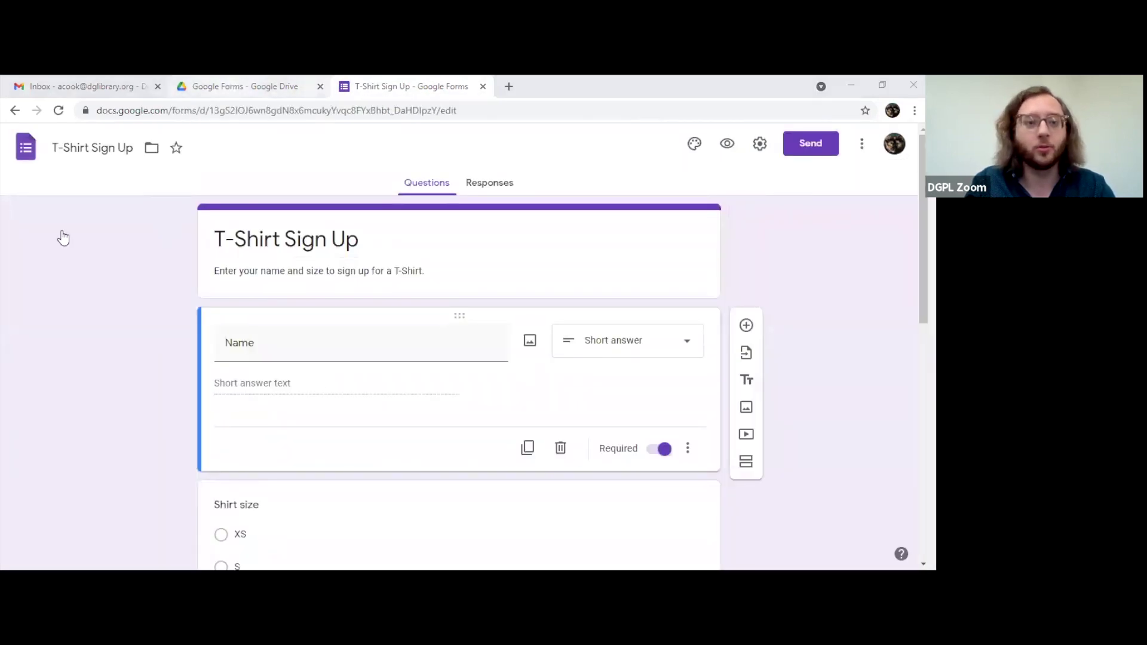
left_click(56, 206)
Step: Choose Google Forms from Drive's New menu and confirm Create and Share in the shared folder
left_click(102, 355)
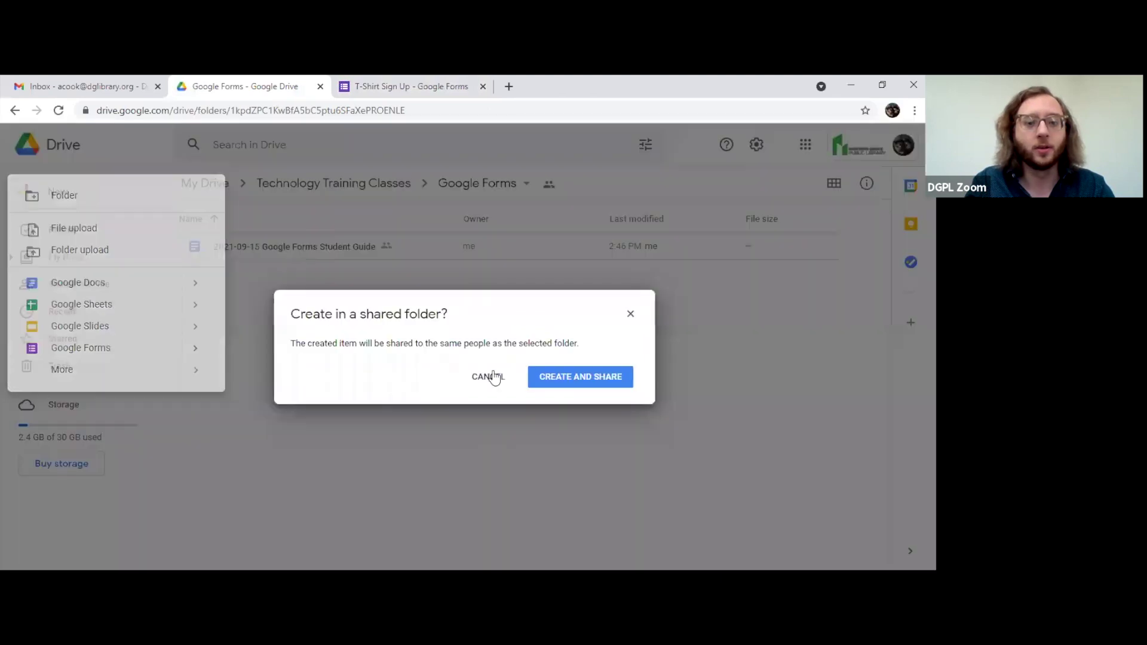
left_click(579, 377)
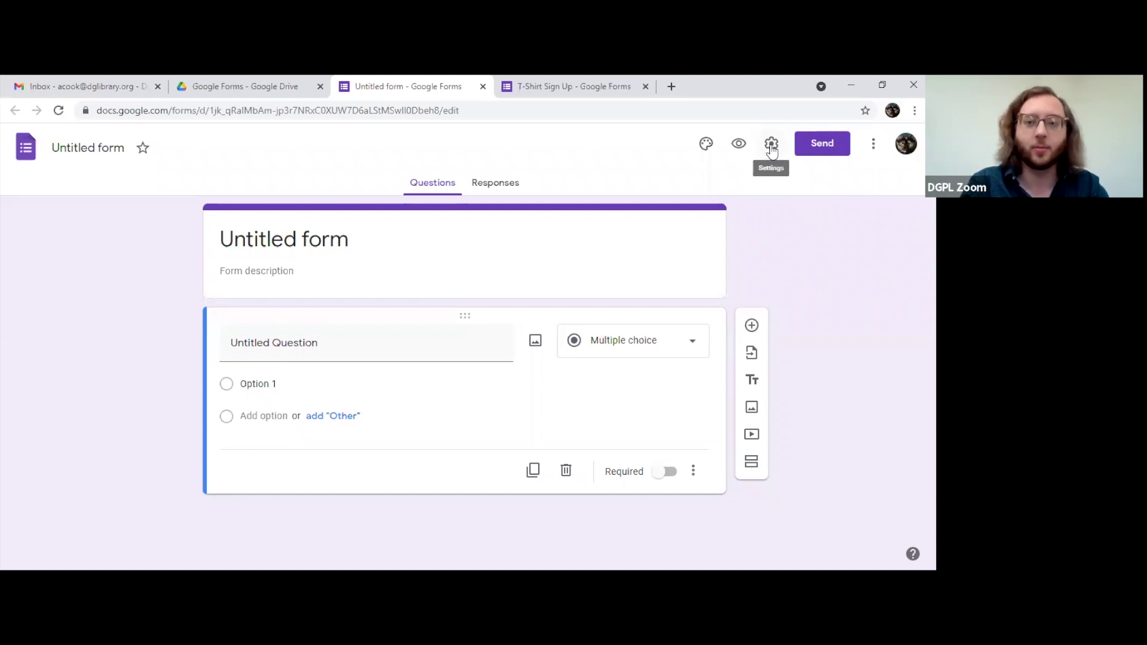
Step: In the new form's General settings, enable Collect emails and Response receipts 'If respondent requests it'
left_click(773, 149)
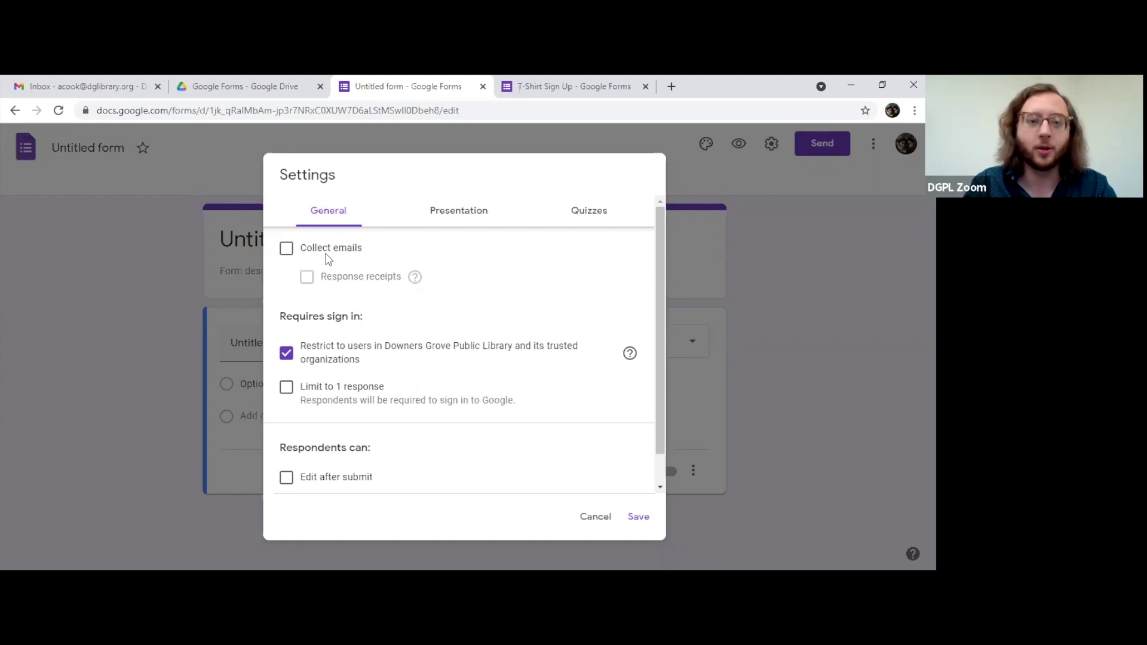
left_click(286, 257)
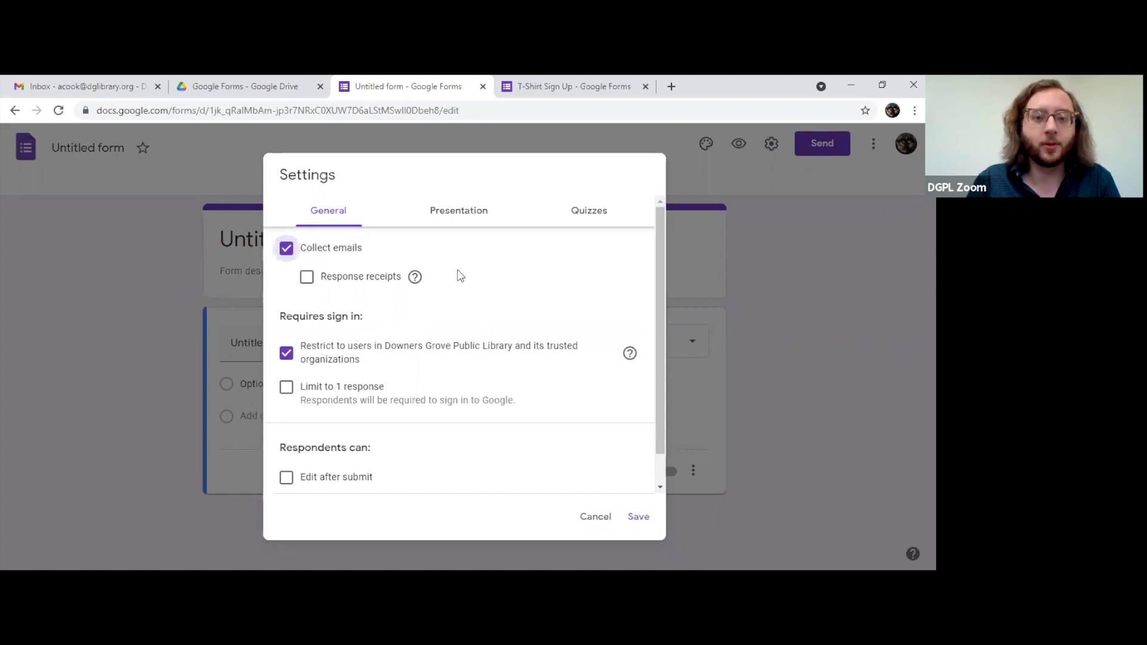
left_click(306, 280)
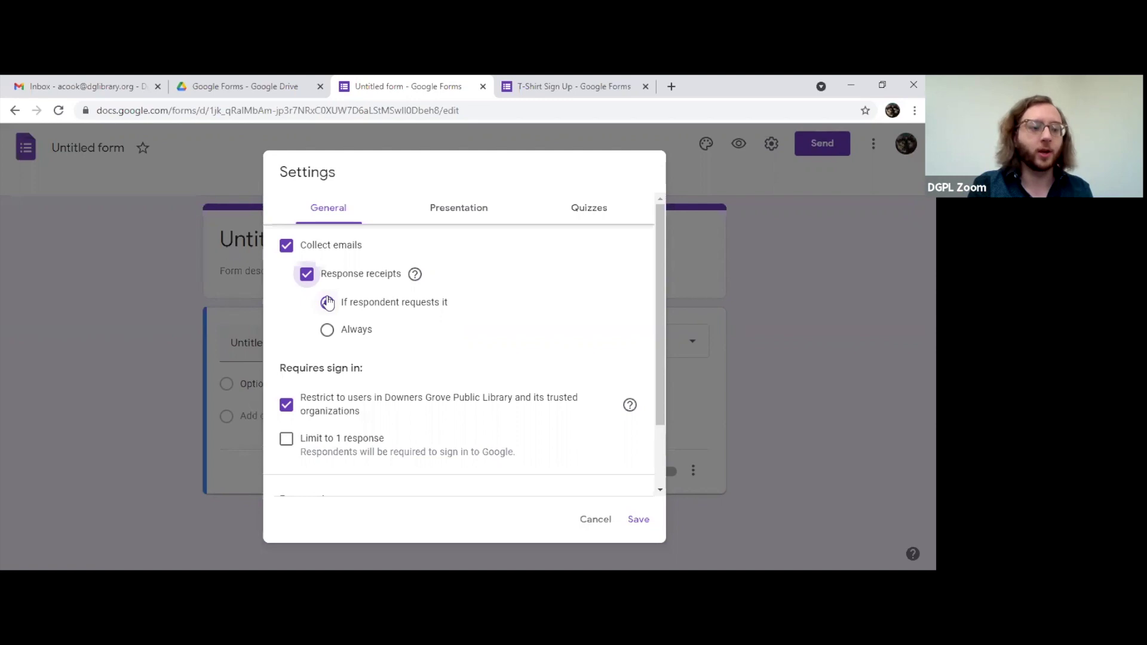
left_click(327, 303)
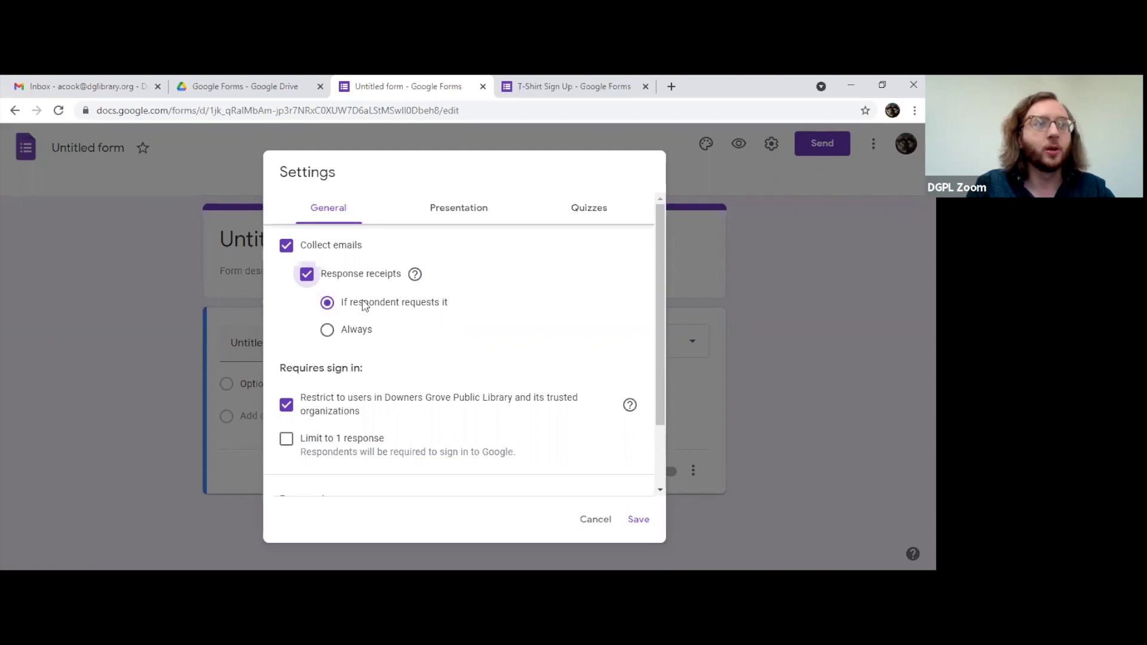
left_click(365, 332)
left_click(364, 303)
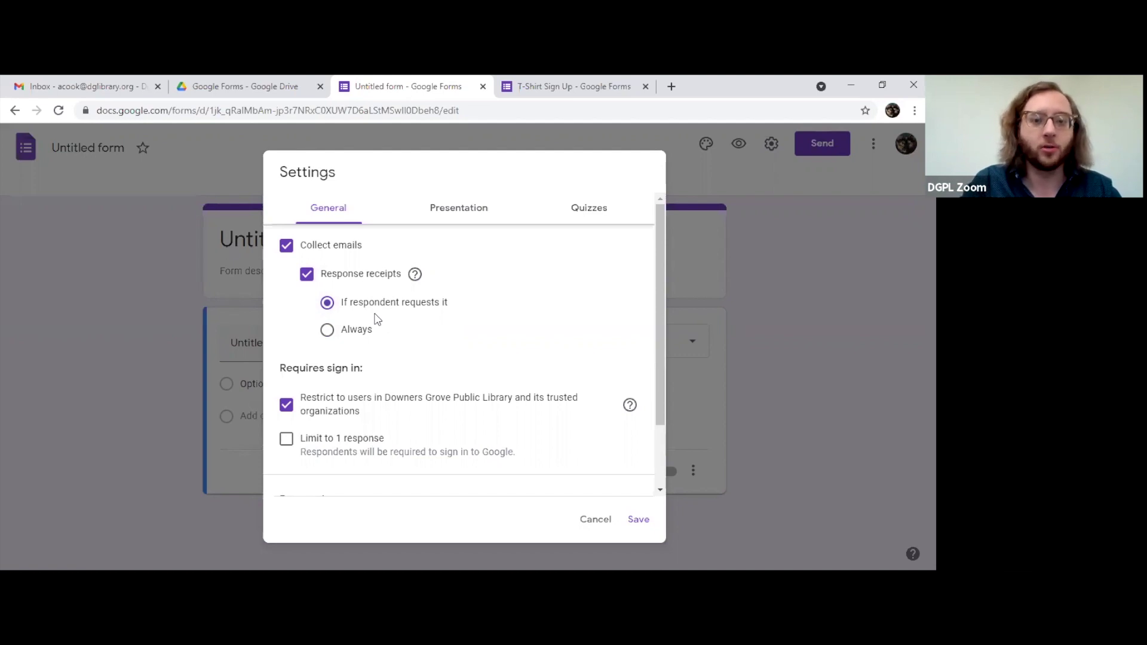
Step: Uncheck Restrict to users in the organization, leaving Limit to 1 response and Edit after submit off
scroll(555, 301, "down", 2)
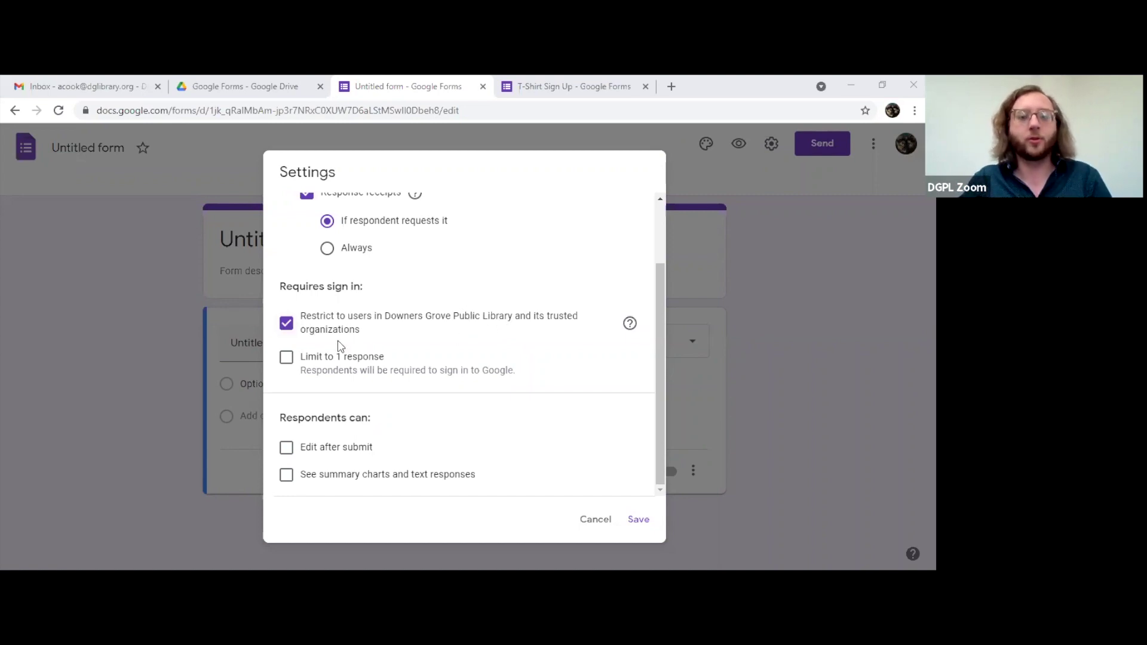
left_click_drag(400, 321, 515, 333)
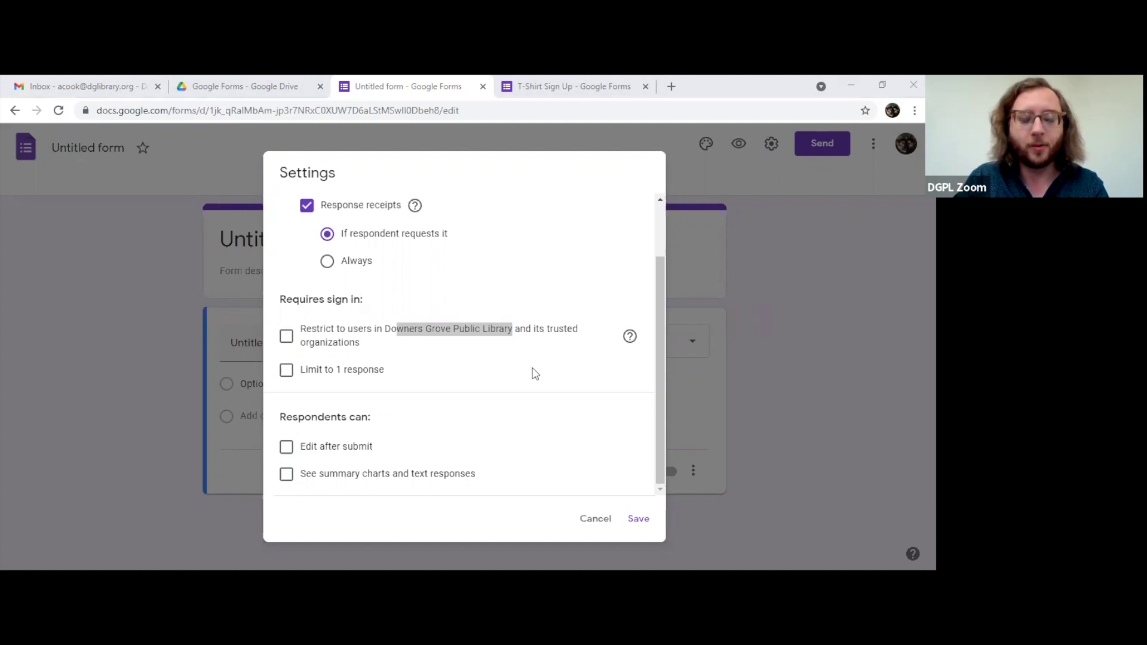
left_click(453, 375)
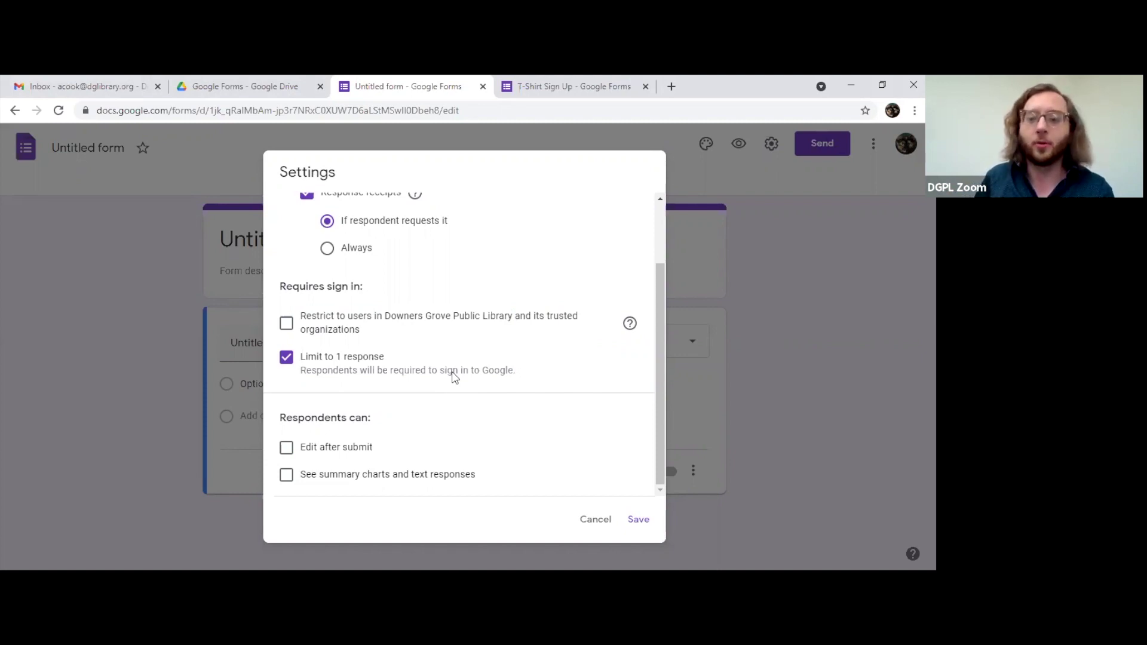
left_click(487, 370)
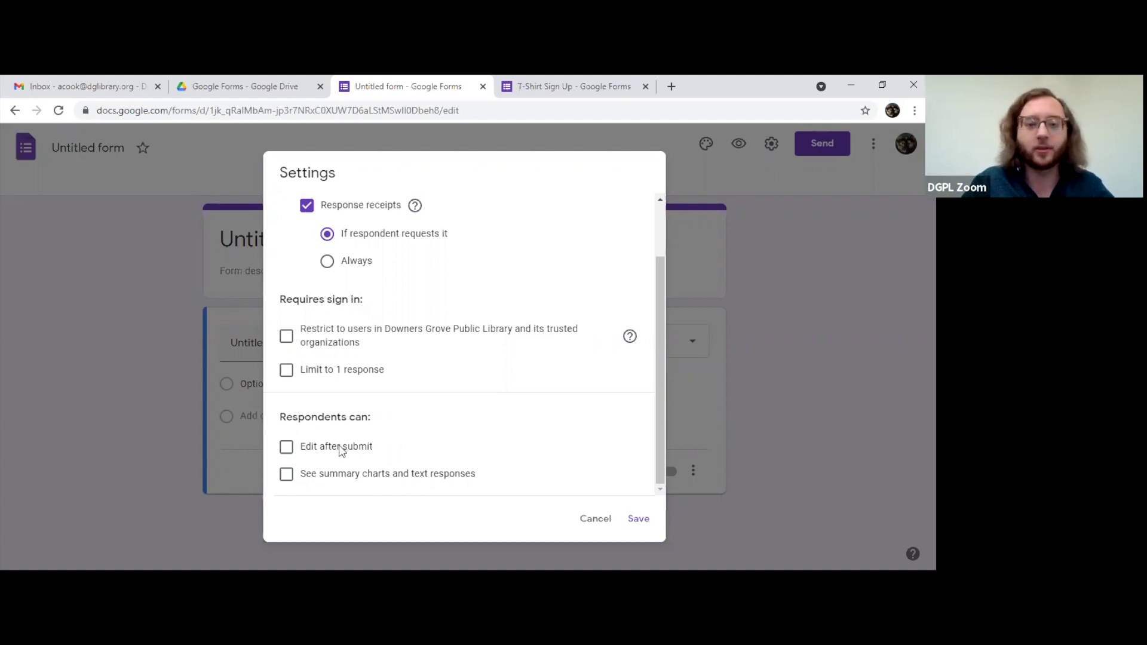
left_click(341, 451)
left_click(342, 451)
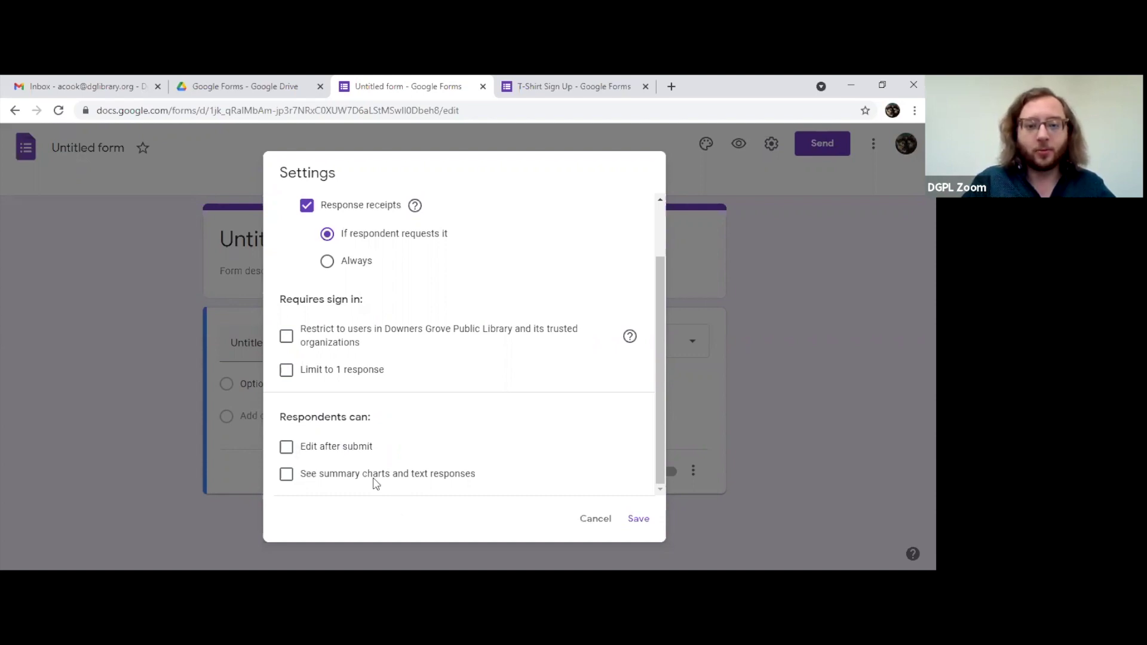
Step: On the Presentation tab, leave Show progress bar and Shuffle question order off; select the confirmation message
scroll(466, 238, "up", 2)
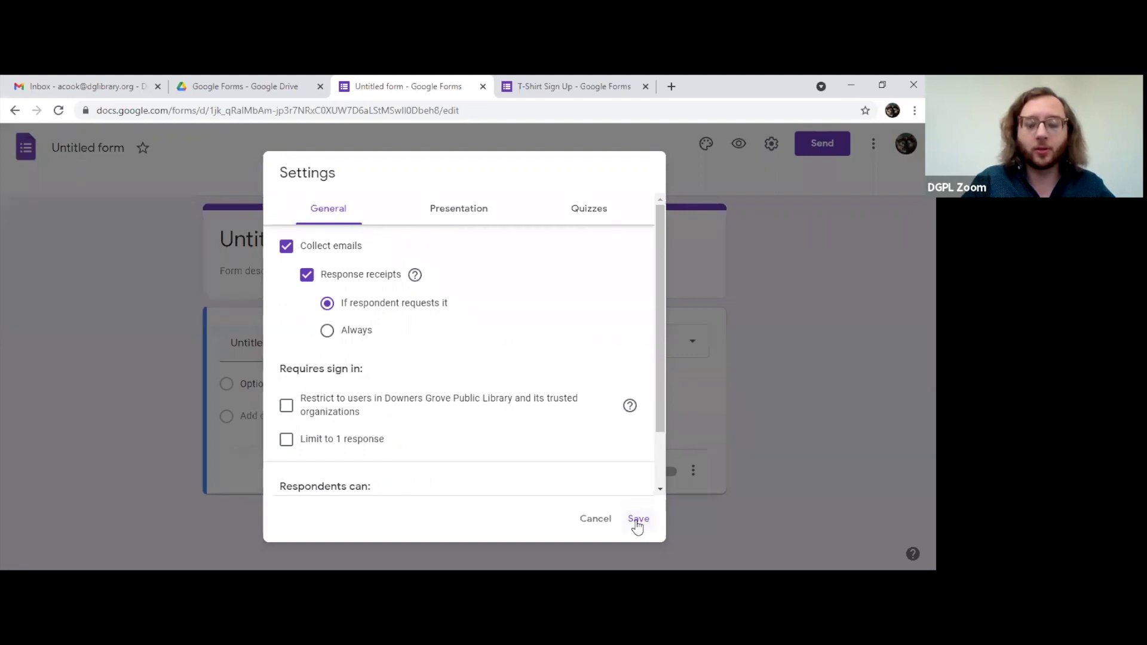
left_click(462, 214)
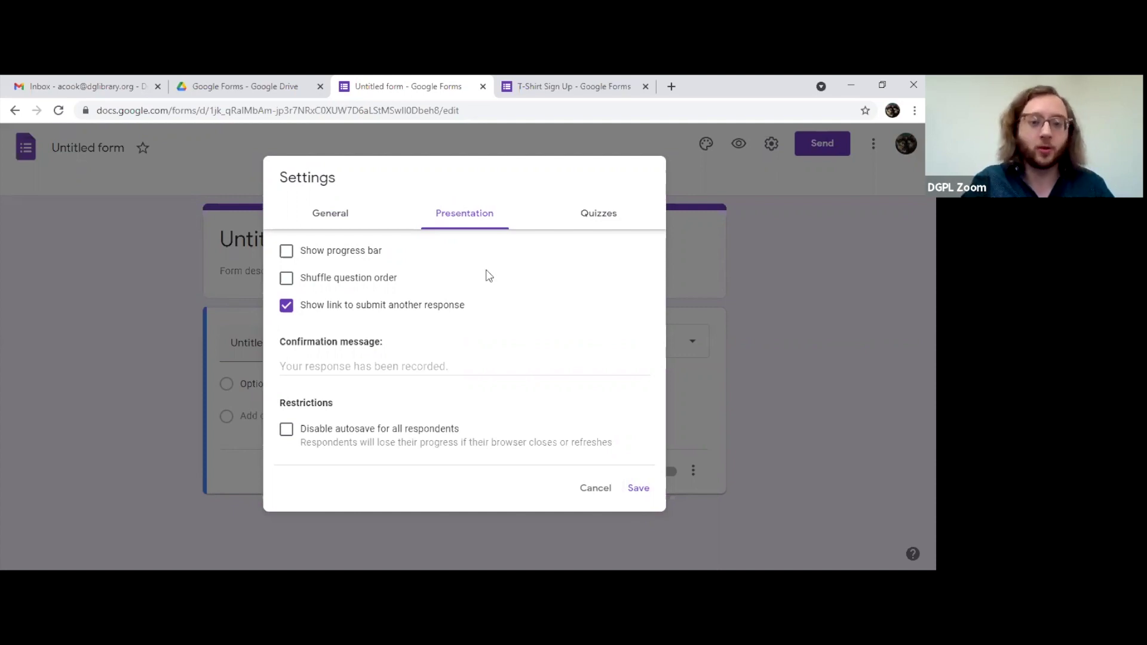
left_click(285, 253)
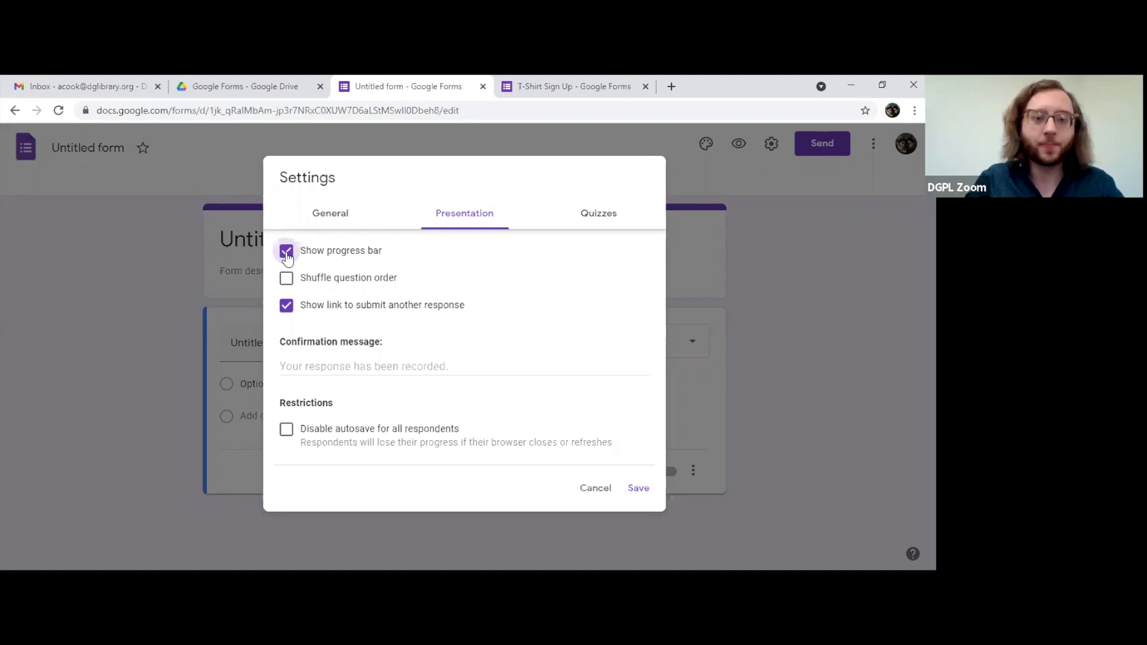
left_click(287, 252)
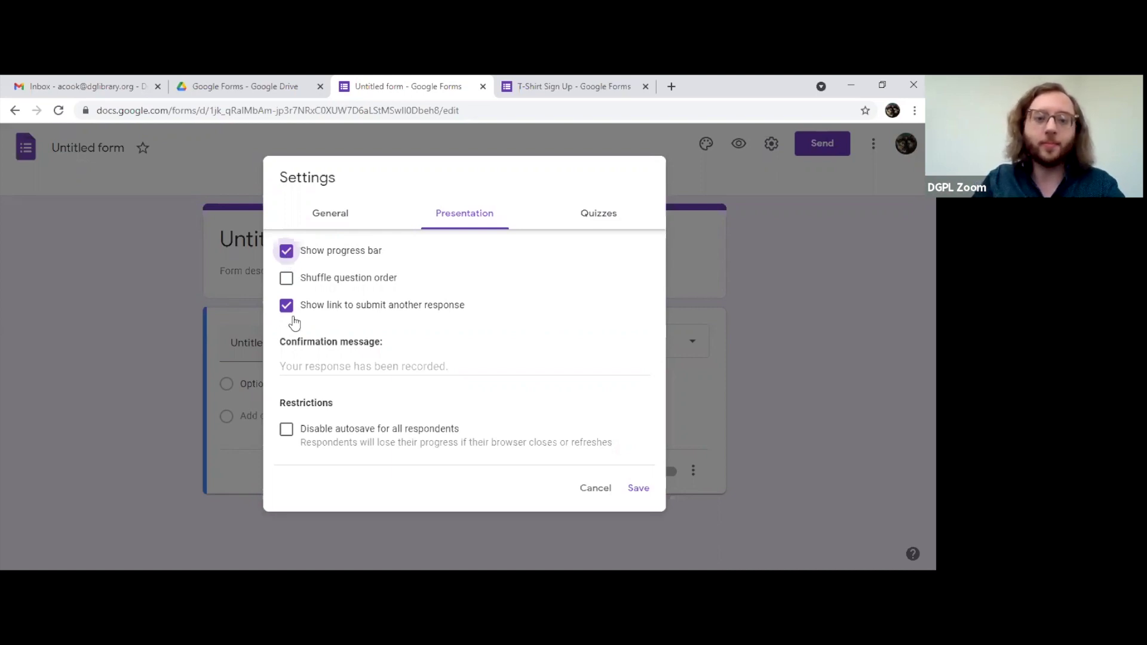
left_click(287, 281)
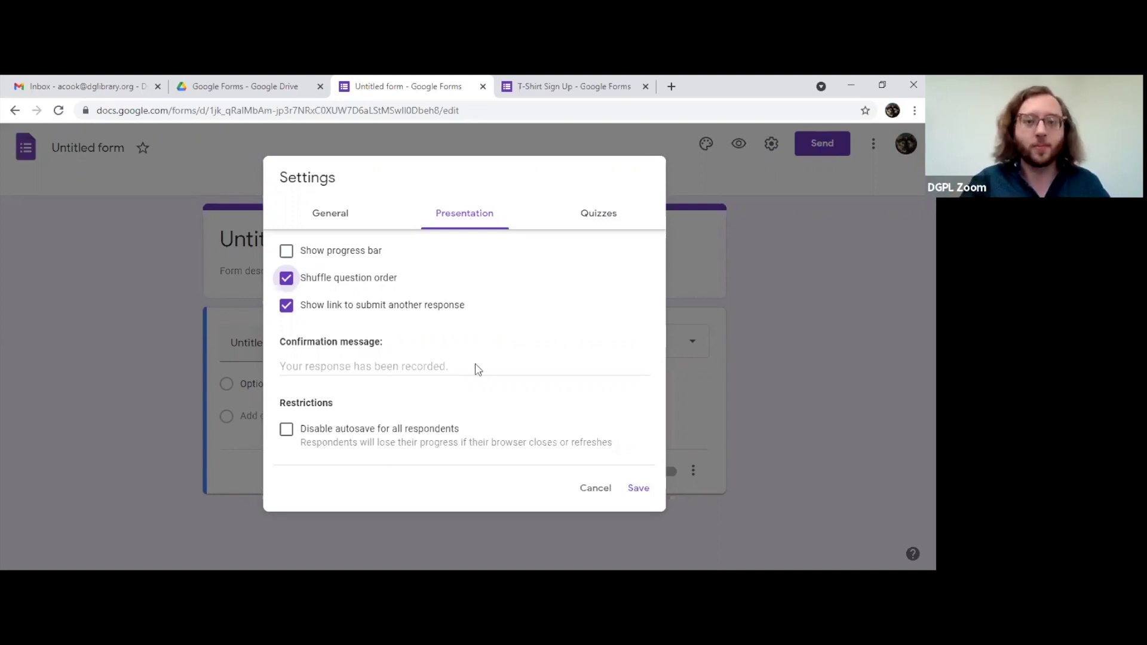
left_click(287, 286)
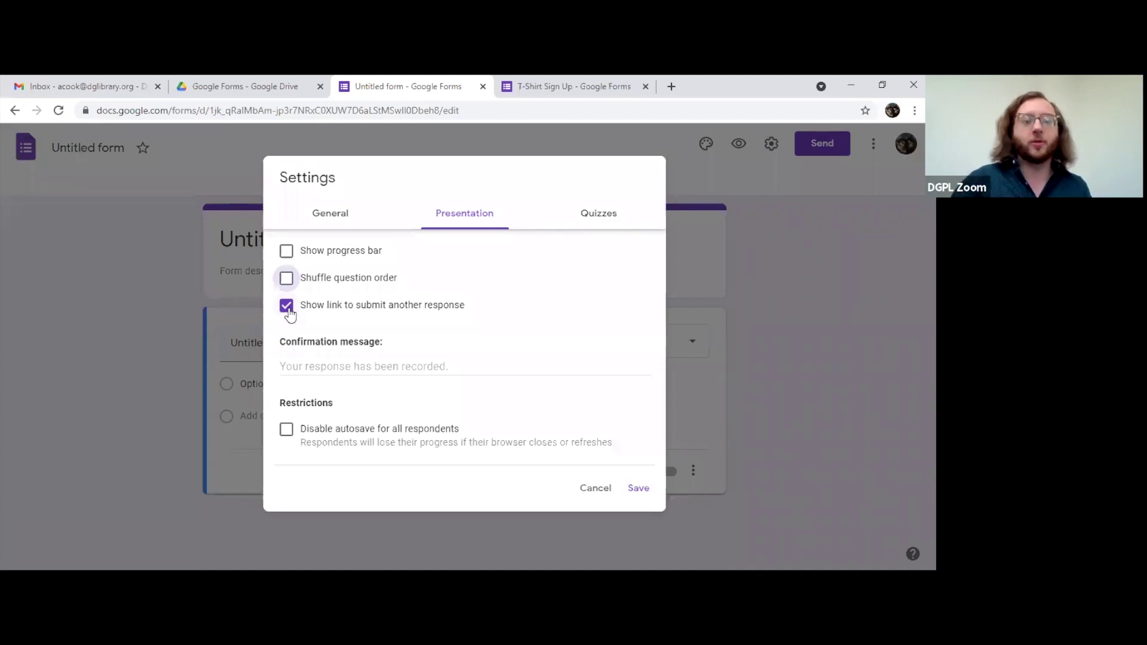
left_click(390, 367)
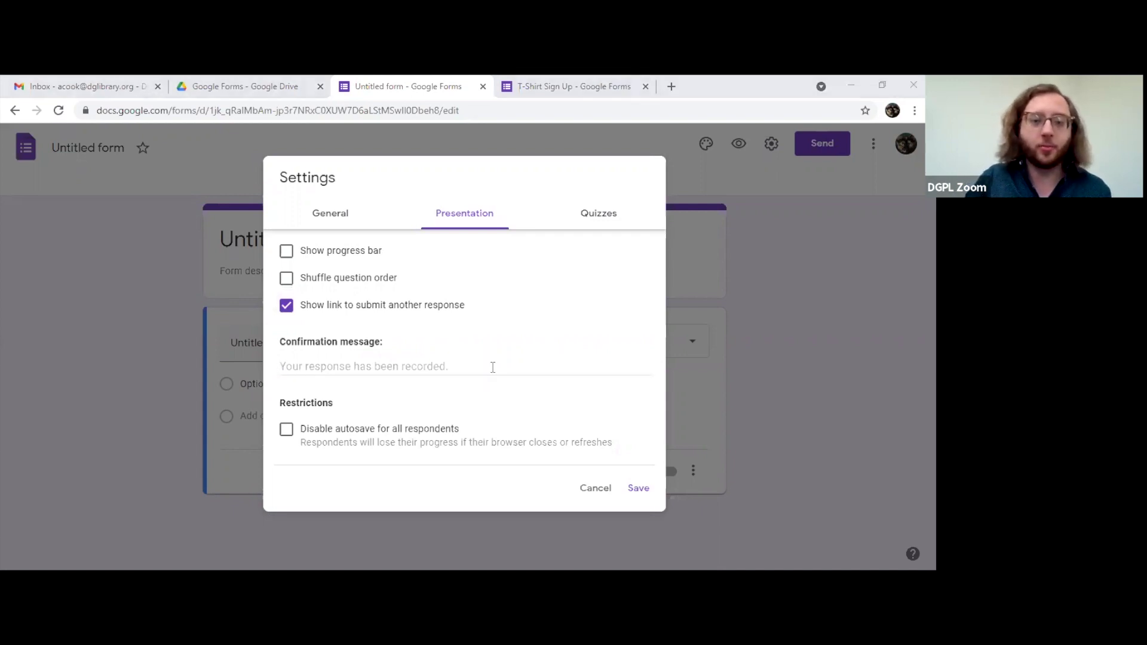
left_click(505, 383)
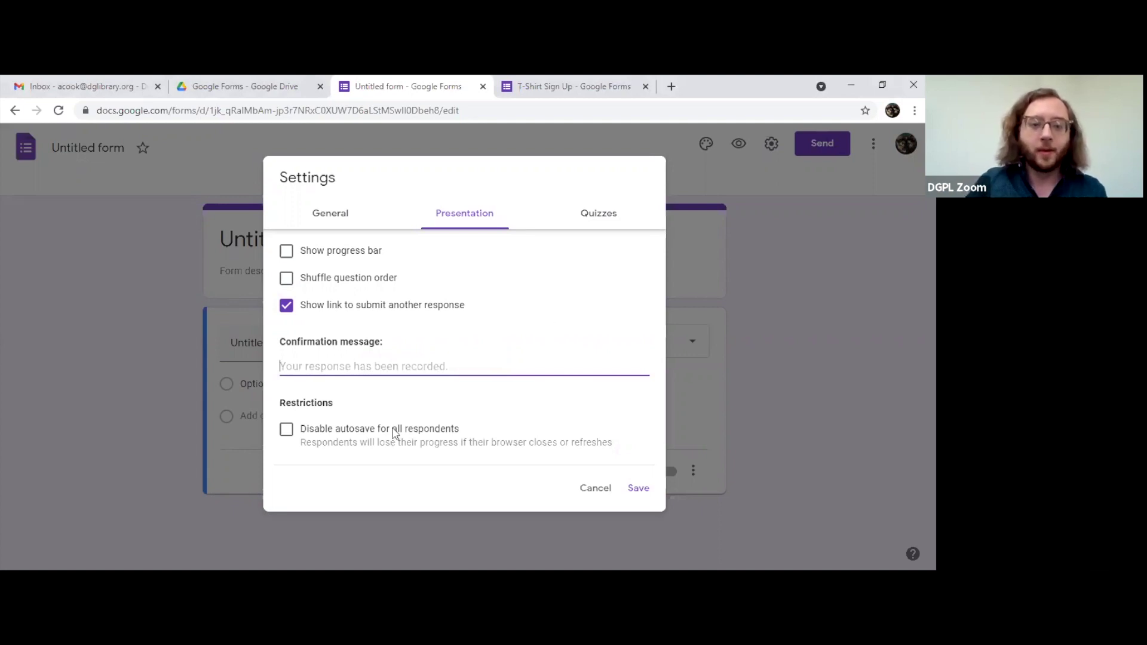
Step: Make the form a quiz with grades released 'Later, after manual review'
left_click(598, 214)
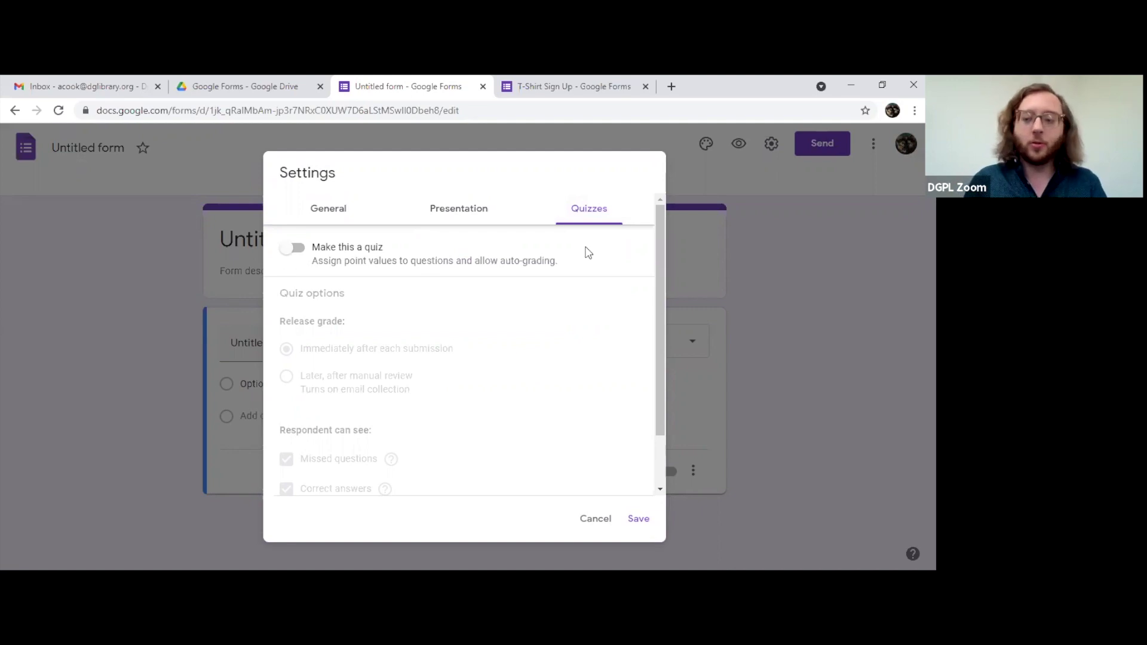
left_click(297, 257)
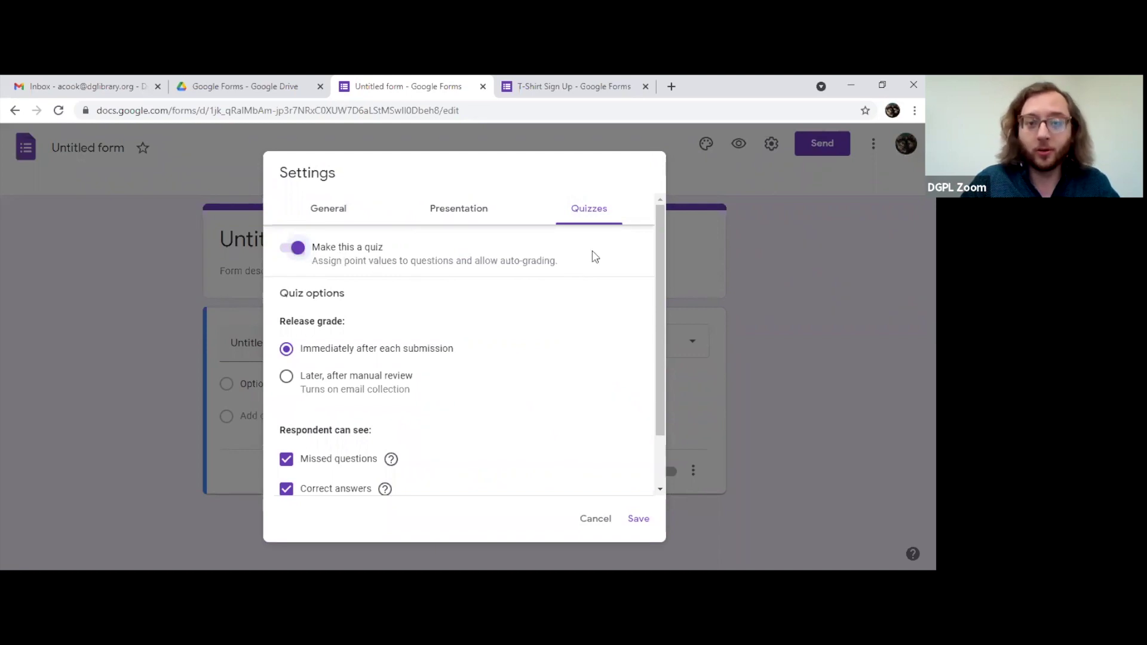
scroll(583, 272, "down", 1)
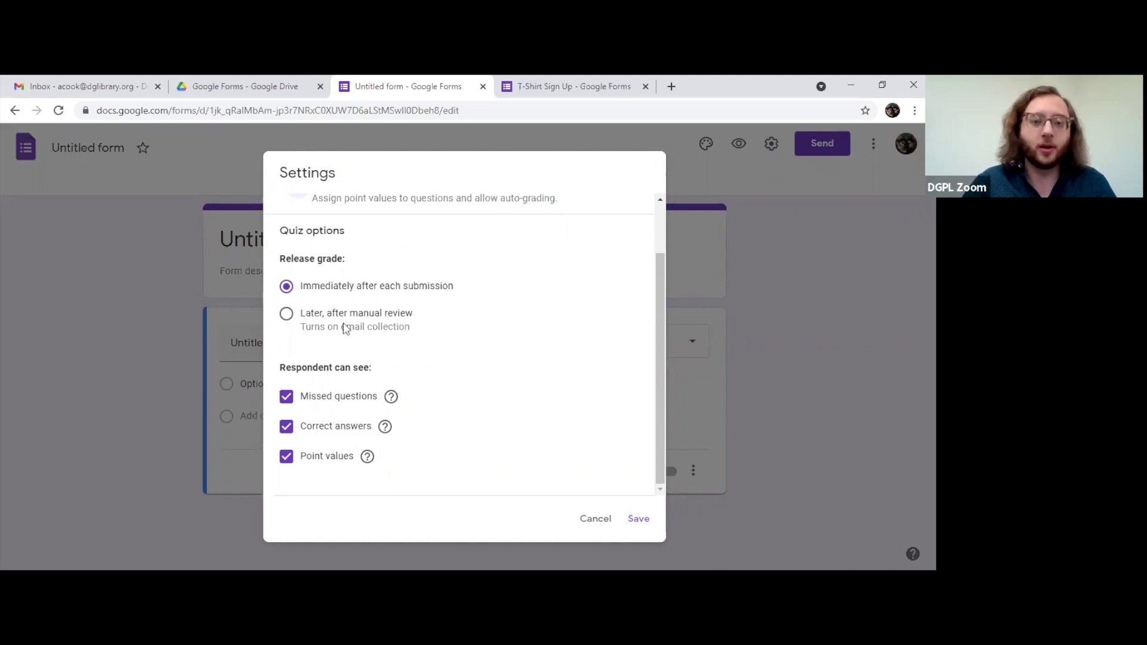
left_click(373, 324)
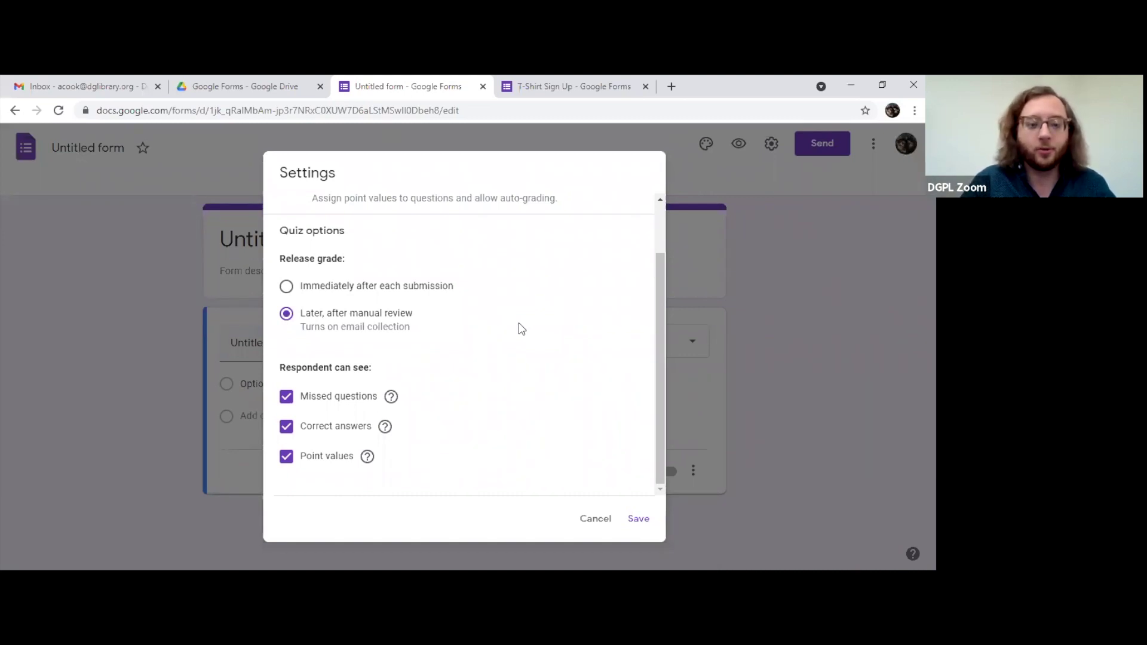
left_click(391, 288)
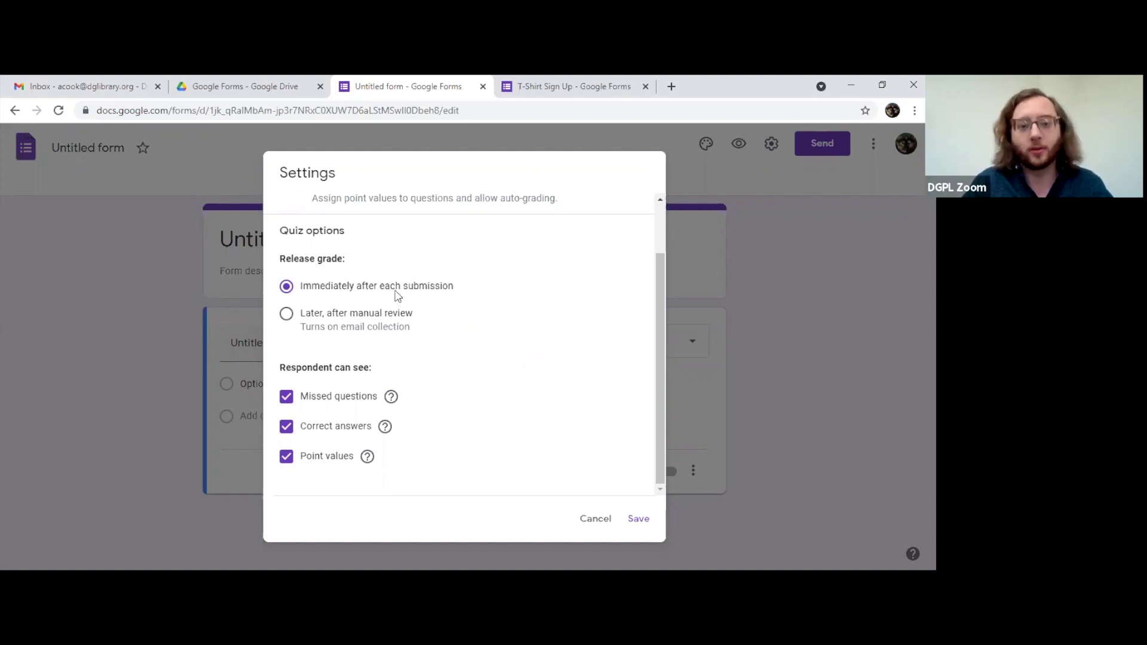
left_click(391, 329)
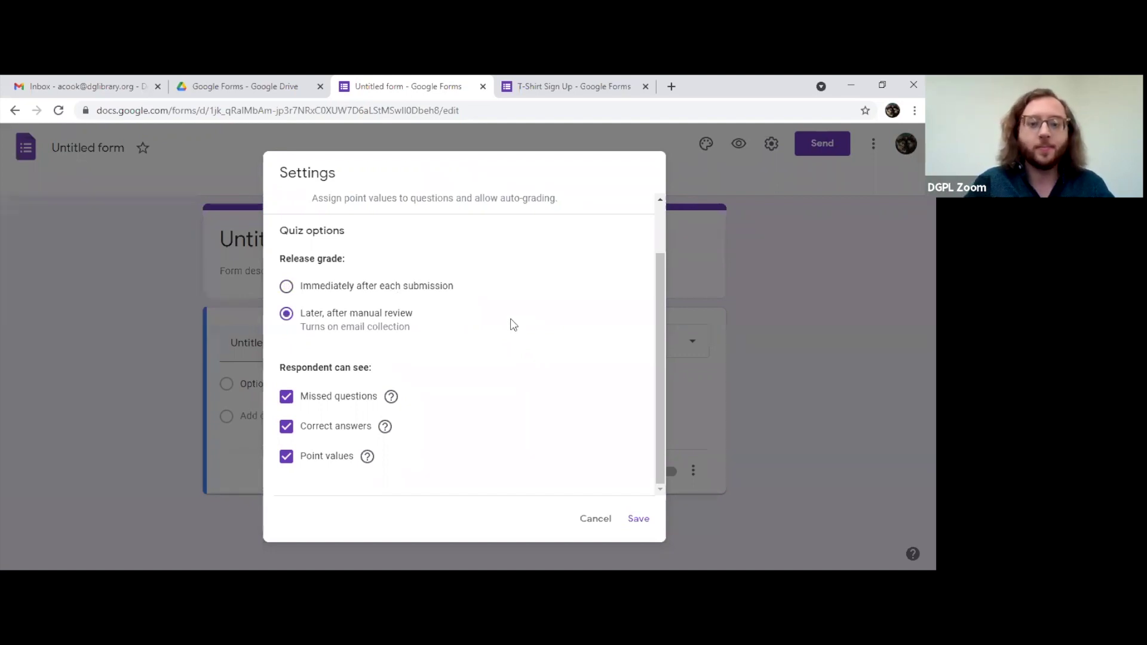
Step: Keep missed questions, correct answers and point values all visible to respondents
left_click(286, 399)
left_click(287, 428)
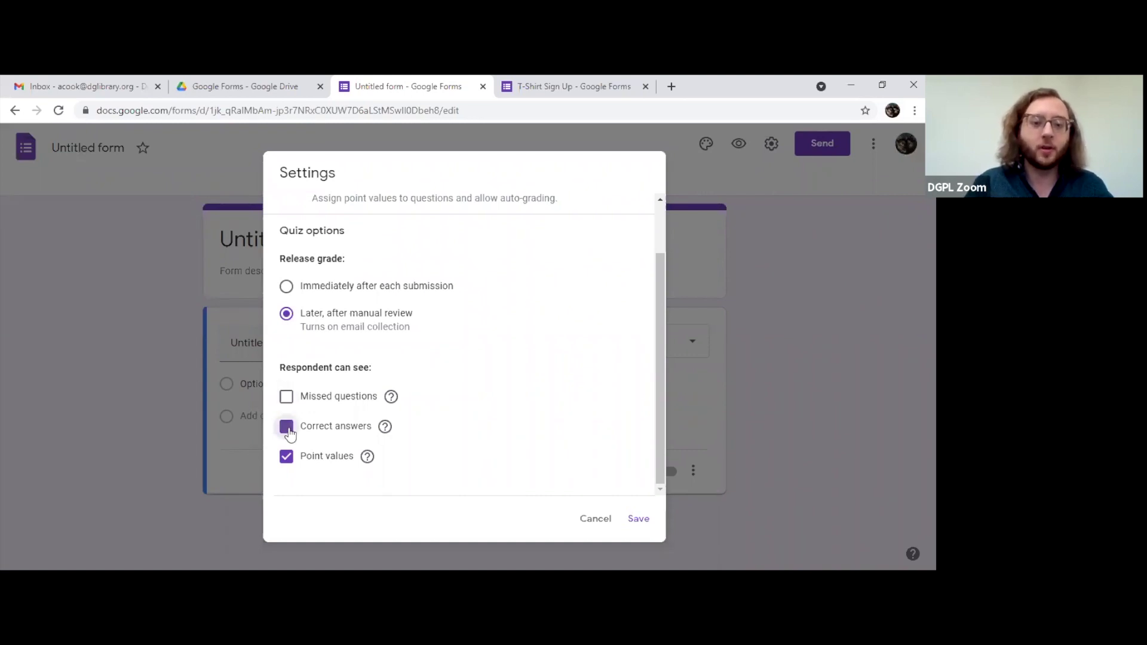
left_click(287, 428)
left_click(288, 429)
left_click(288, 460)
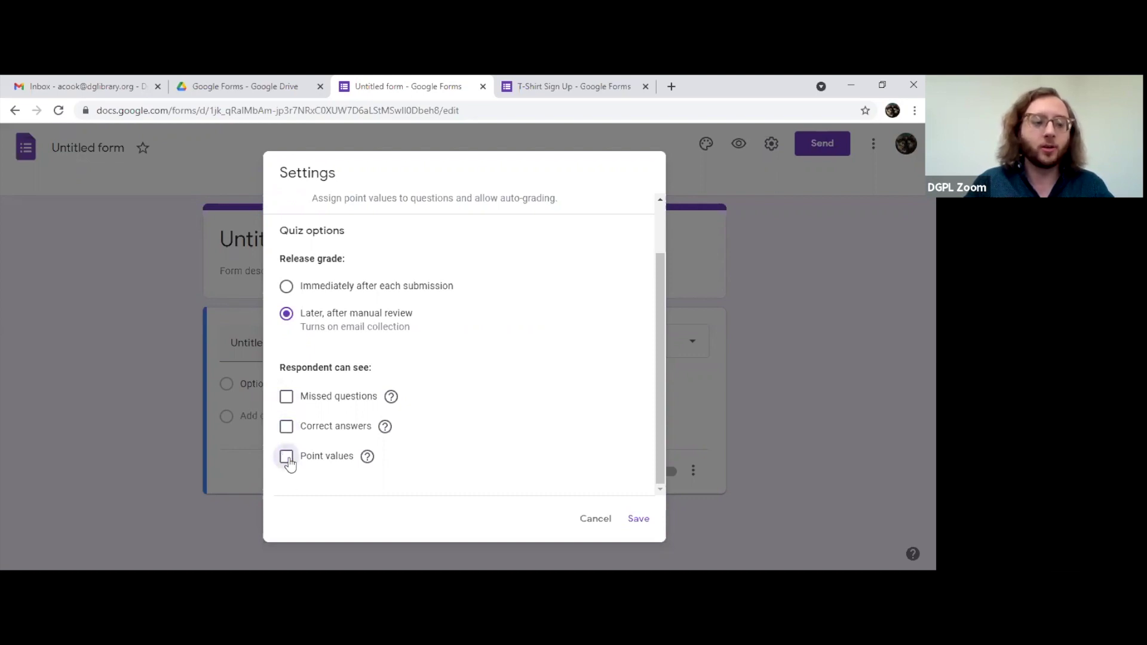
left_click(286, 457)
left_click(286, 427)
left_click(287, 396)
Step: Switch 'Make this a quiz' back off
scroll(581, 404, "up", 2)
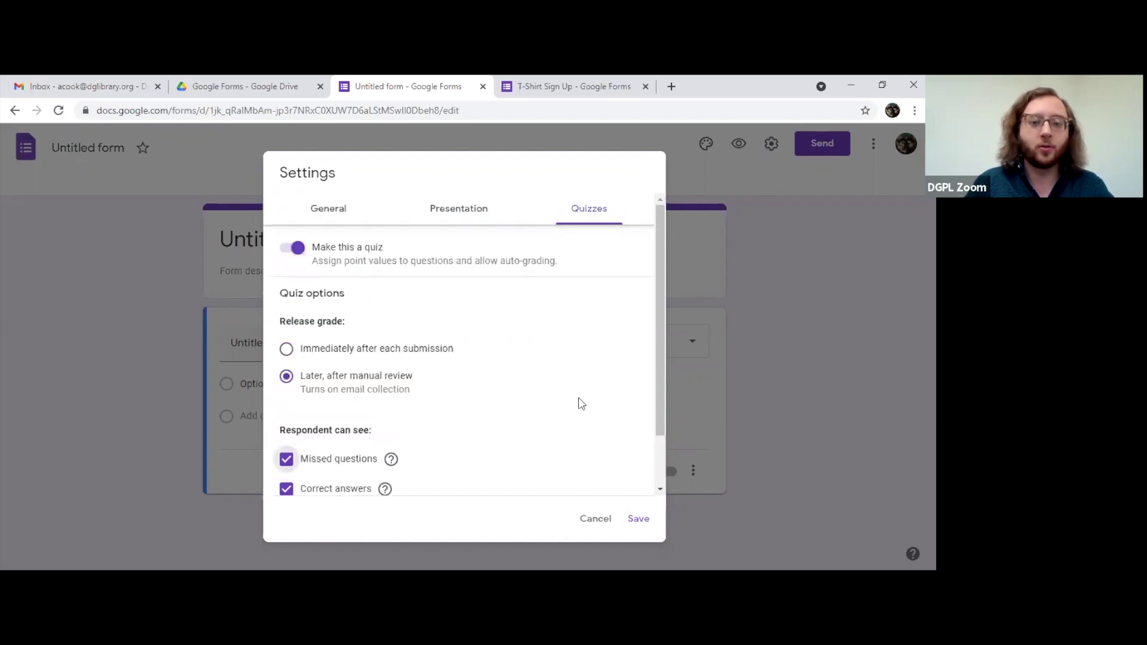
scroll(554, 401, "down", 1)
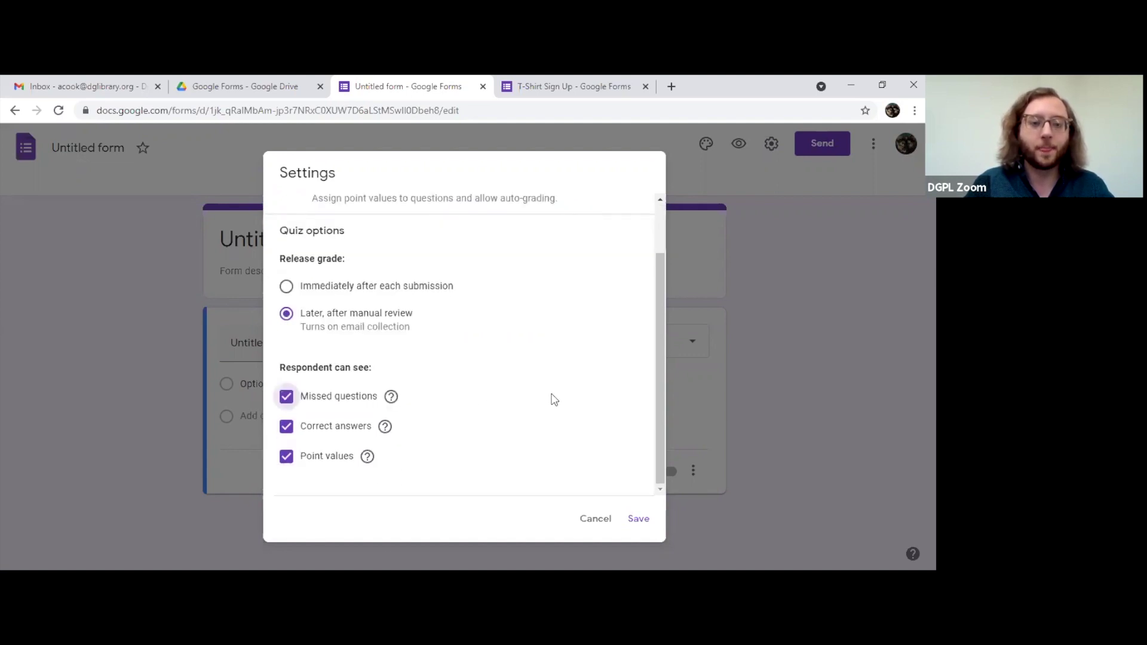
scroll(550, 398, "up", 1)
left_click(302, 248)
Step: In General settings, check 'Limit to 1 response' and leave 'Edit after submit' unchecked
left_click(345, 212)
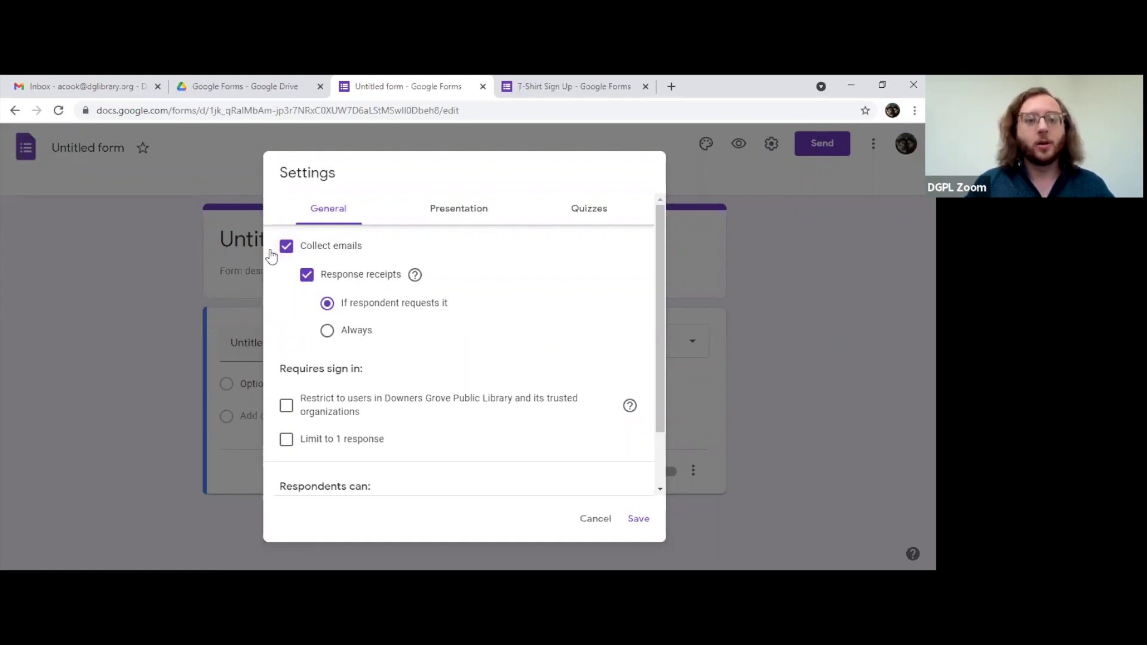
scroll(332, 280, "down", 1)
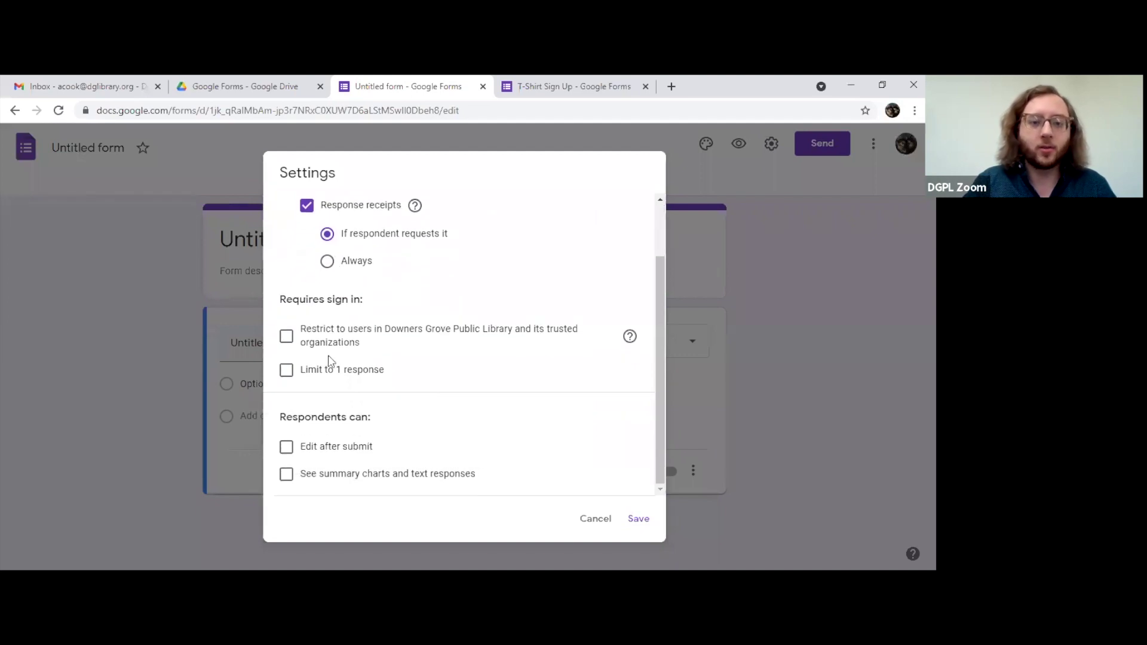
left_click(287, 370)
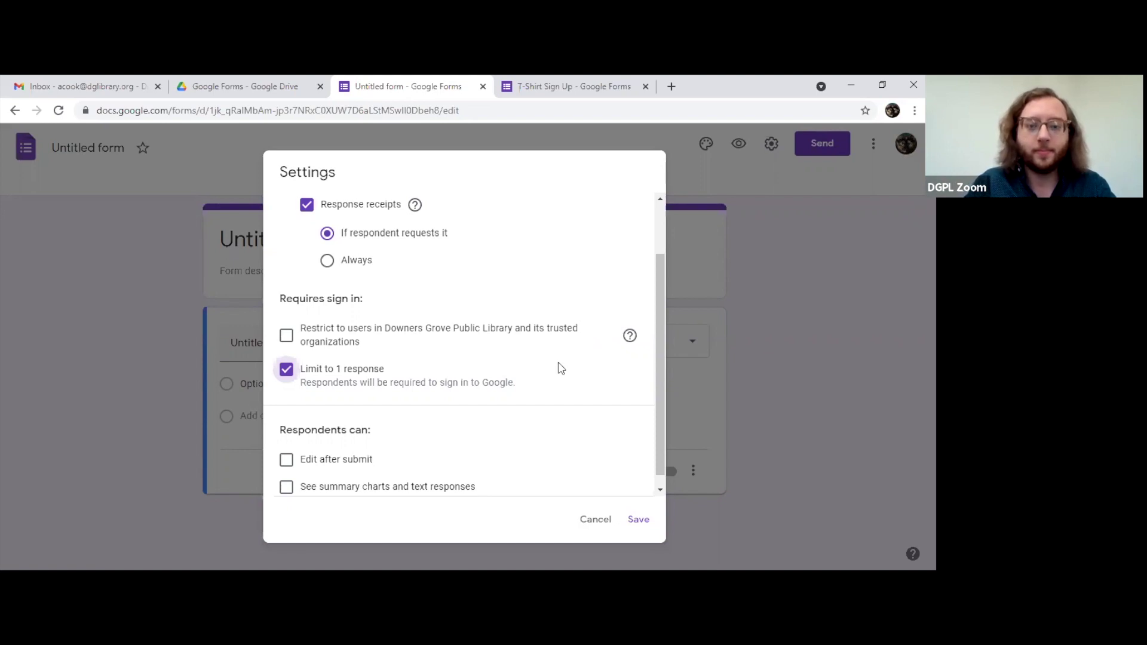
scroll(561, 367, "down", 1)
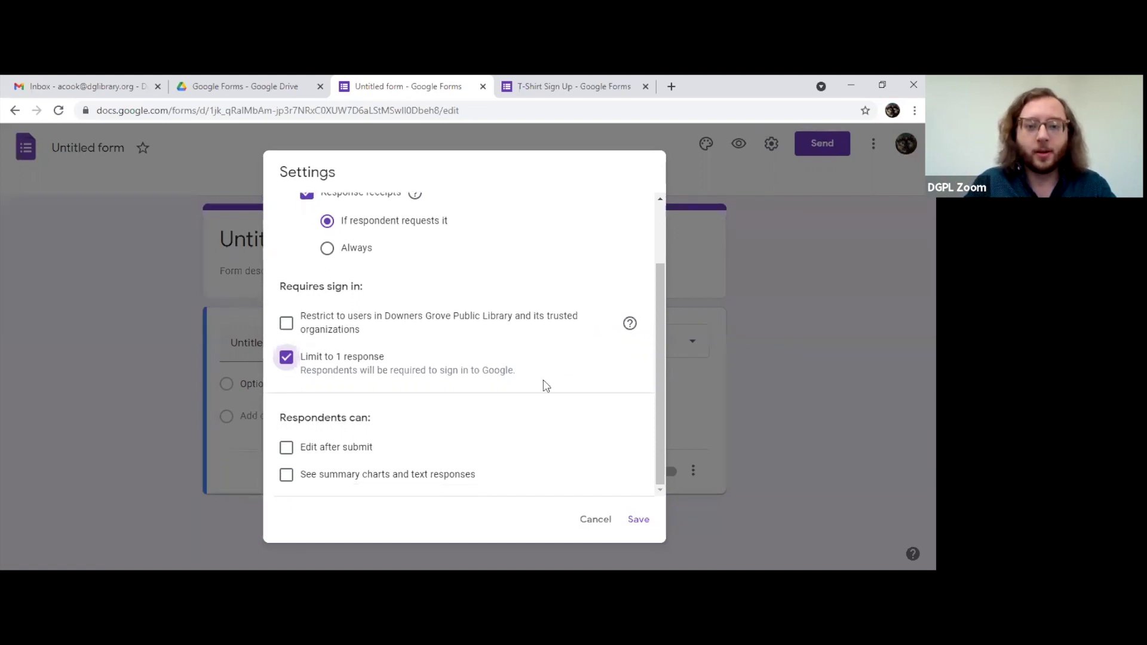
left_click(364, 450)
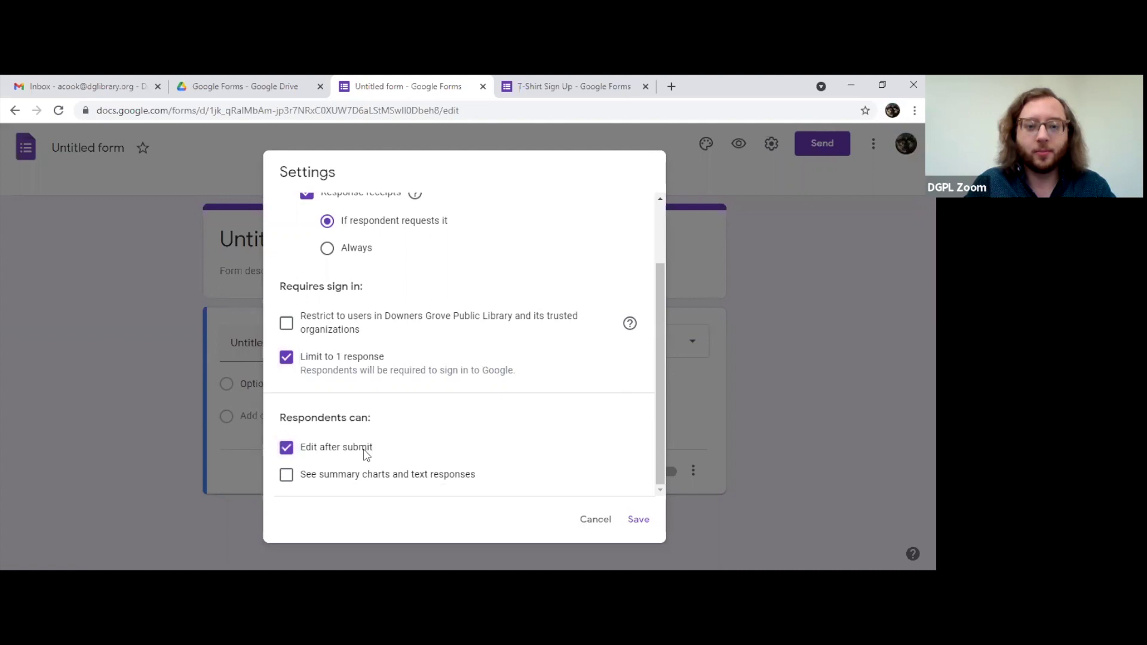
left_click(365, 453)
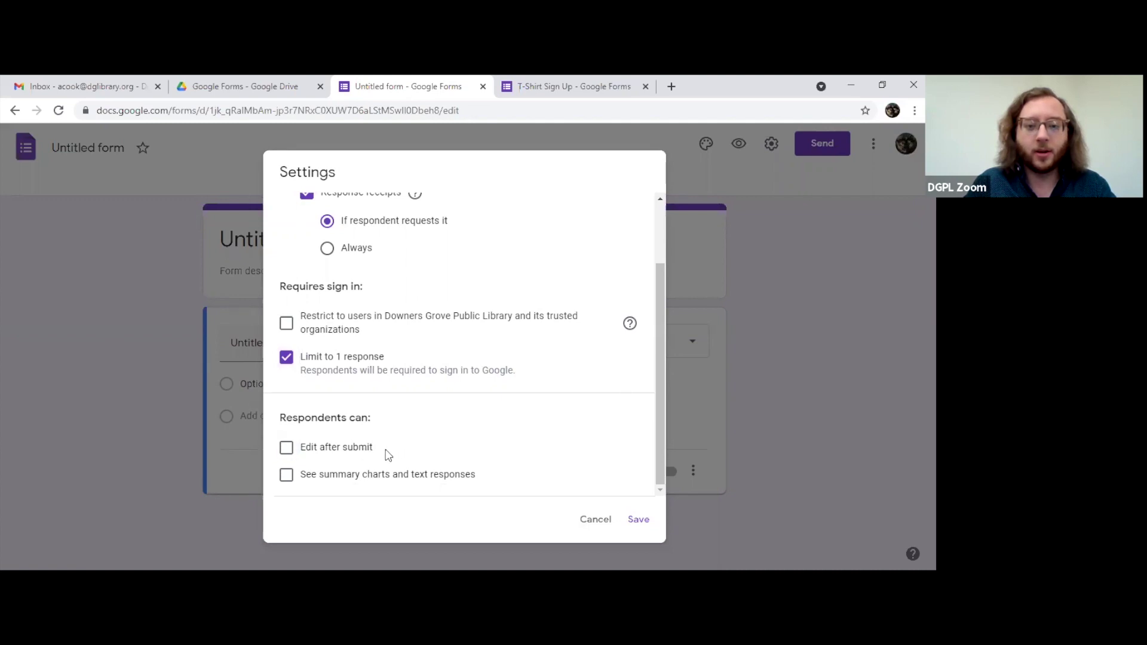
left_click(356, 453)
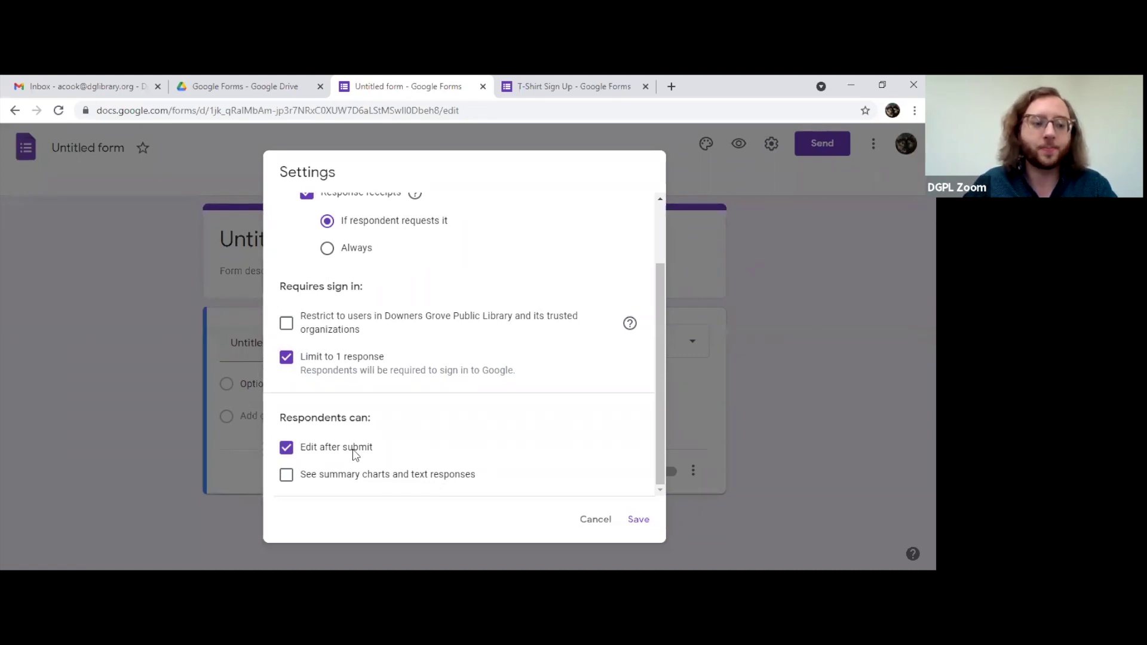
left_click(356, 454)
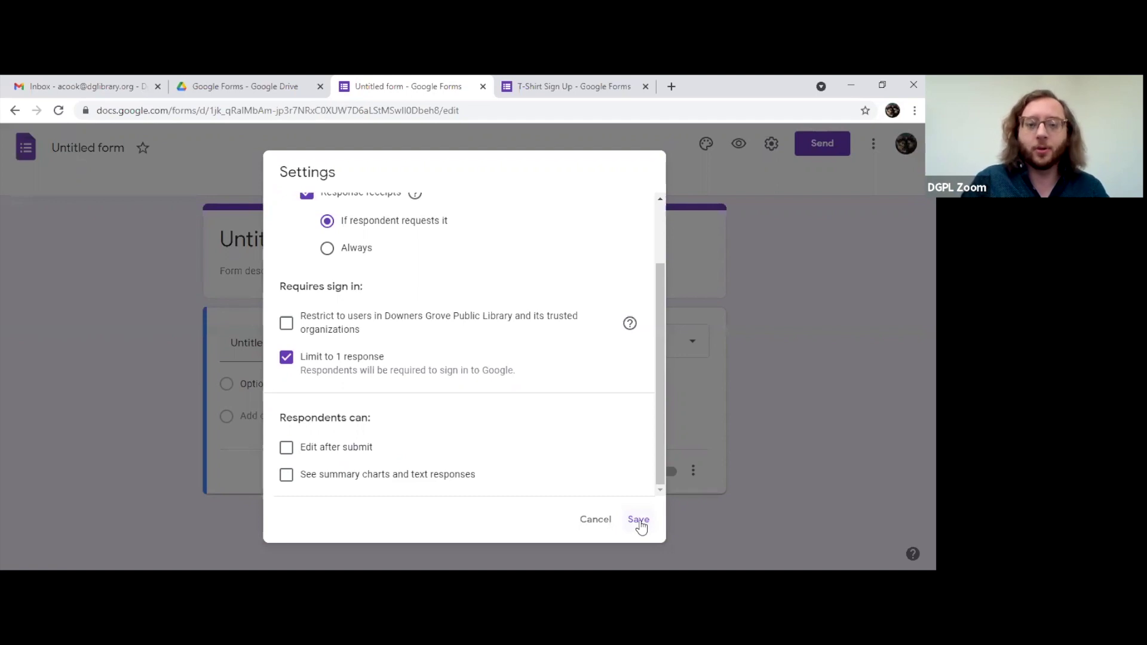
scroll(545, 353, "up", 2)
Step: Save the settings so the form gains a required Email field, then reopen Settings
left_click(460, 209)
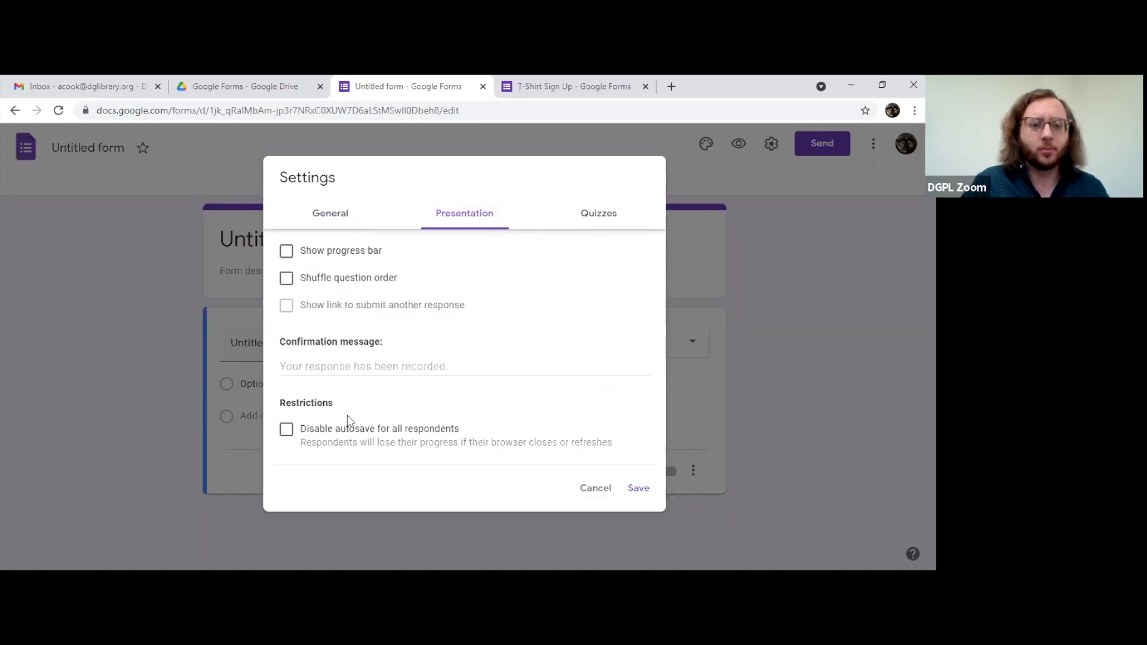
left_click(338, 216)
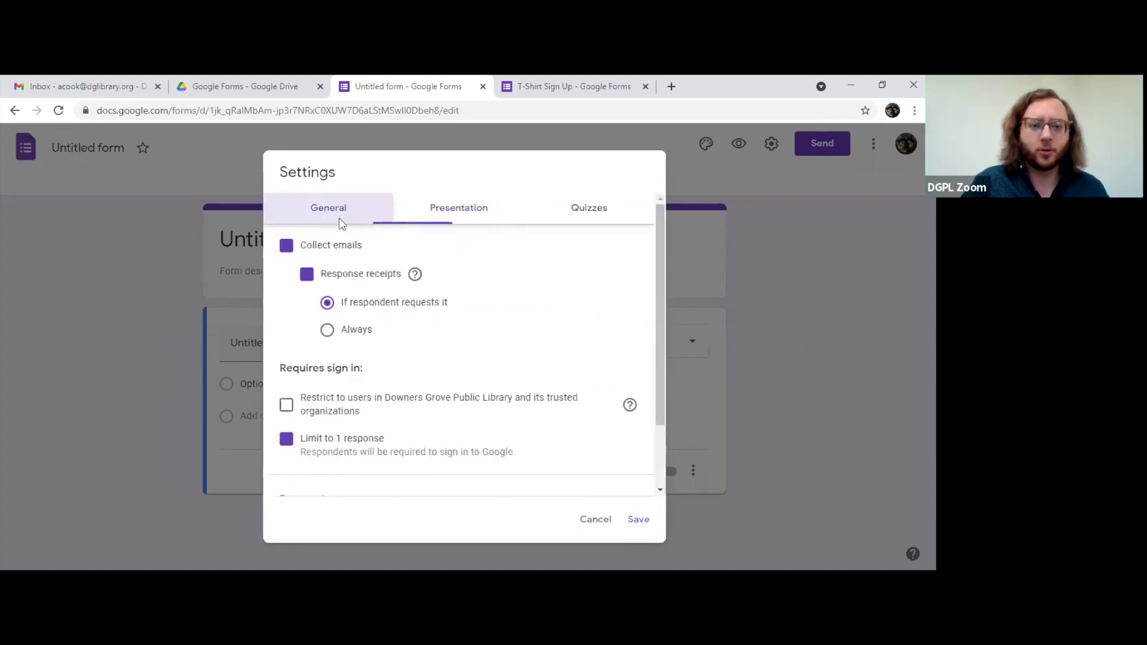
left_click(638, 524)
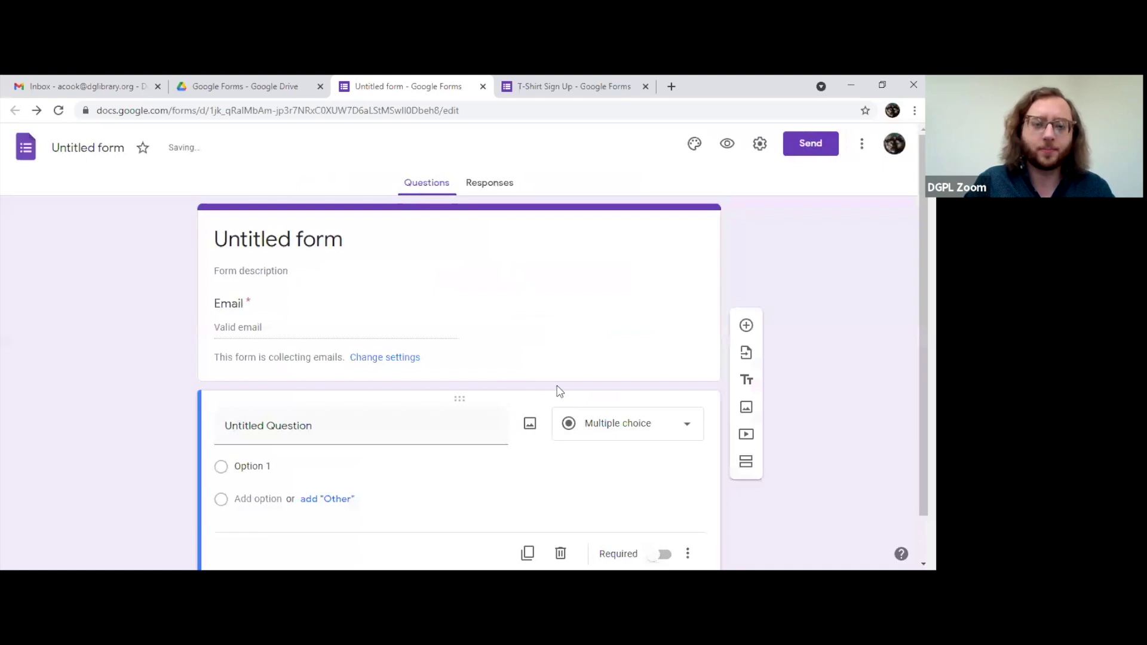
left_click(268, 334)
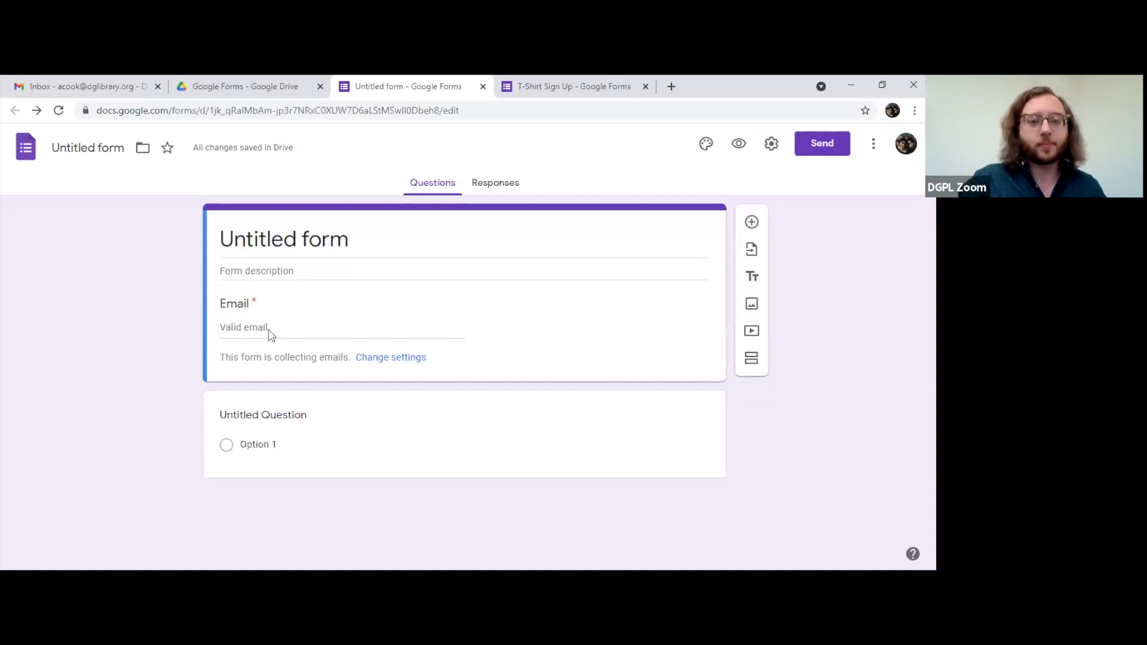
left_click(771, 144)
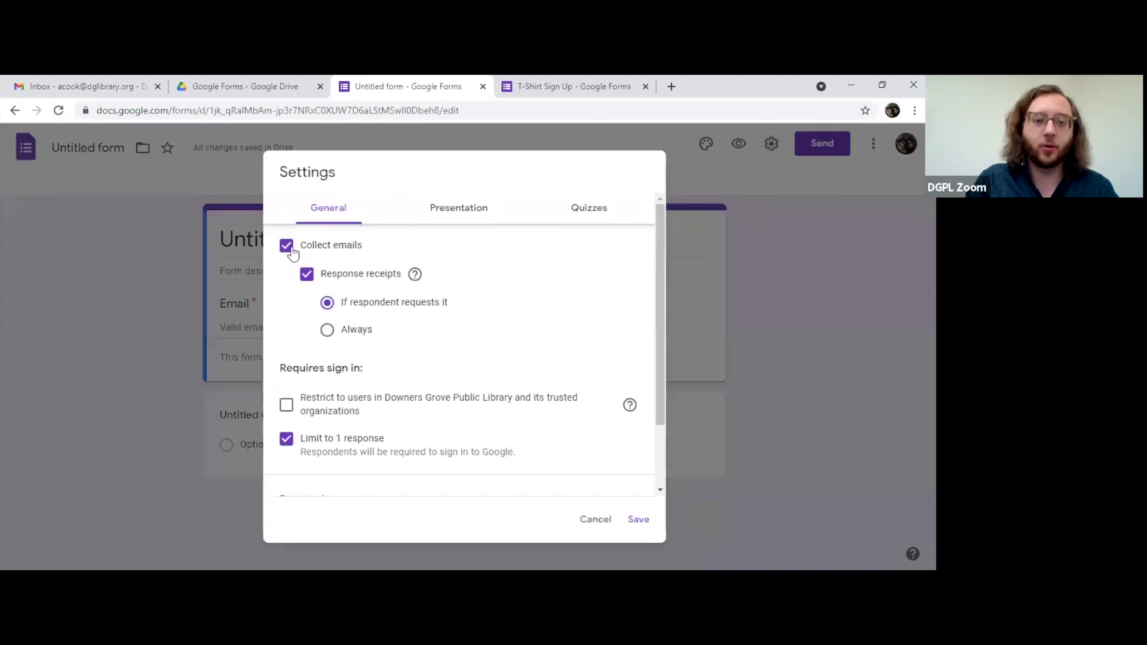
Step: Cancel the Settings dialog to return to the form editor unchanged
left_click(586, 518)
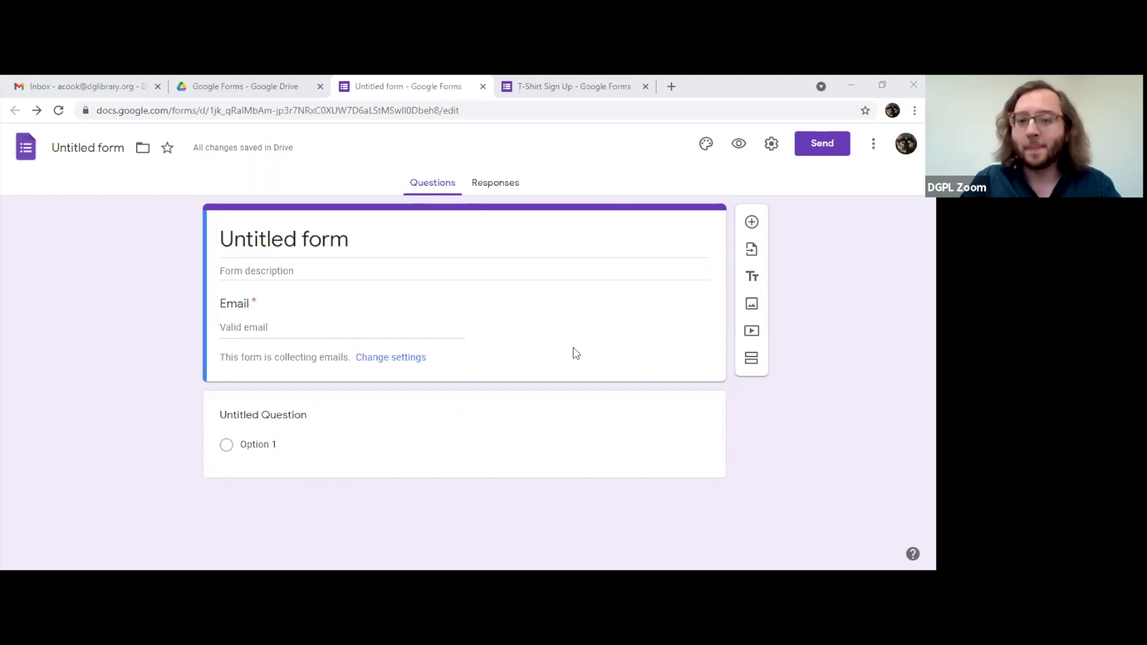
Step: Activate the Untitled Question card and select its whole title text
left_click(352, 429)
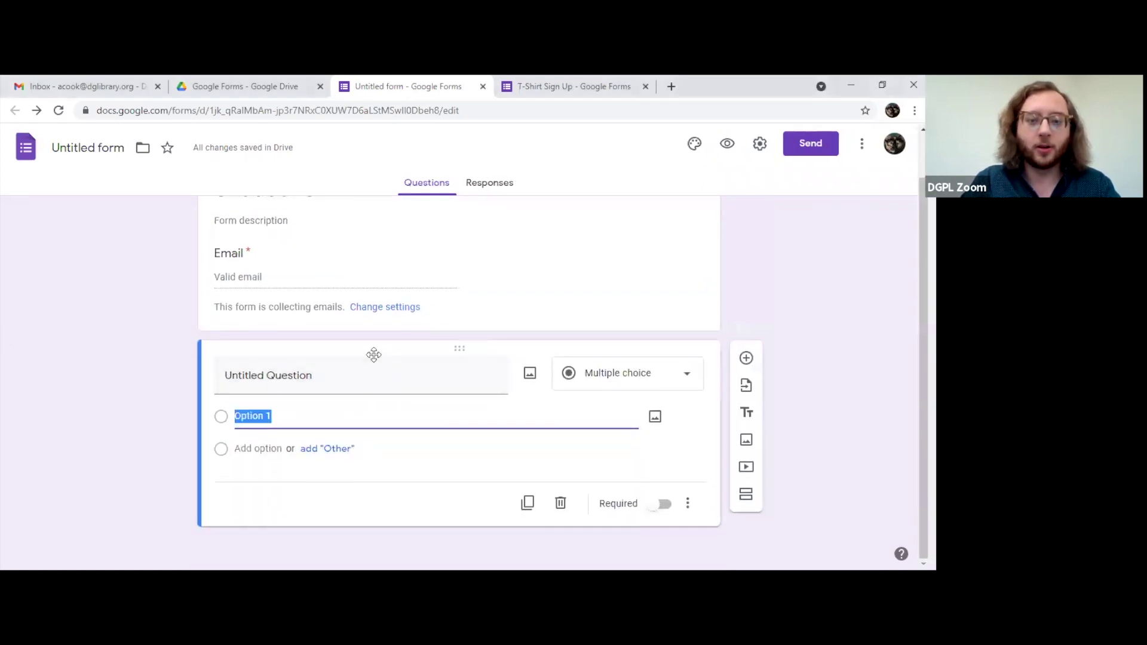
left_click(401, 373)
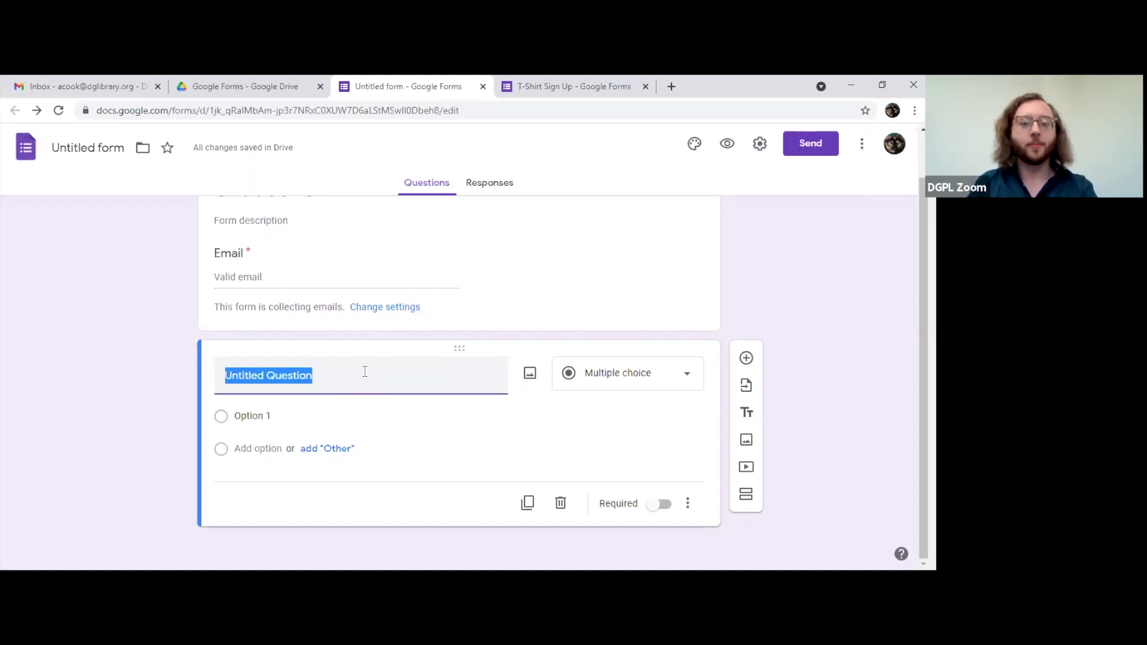
triple_click(366, 372)
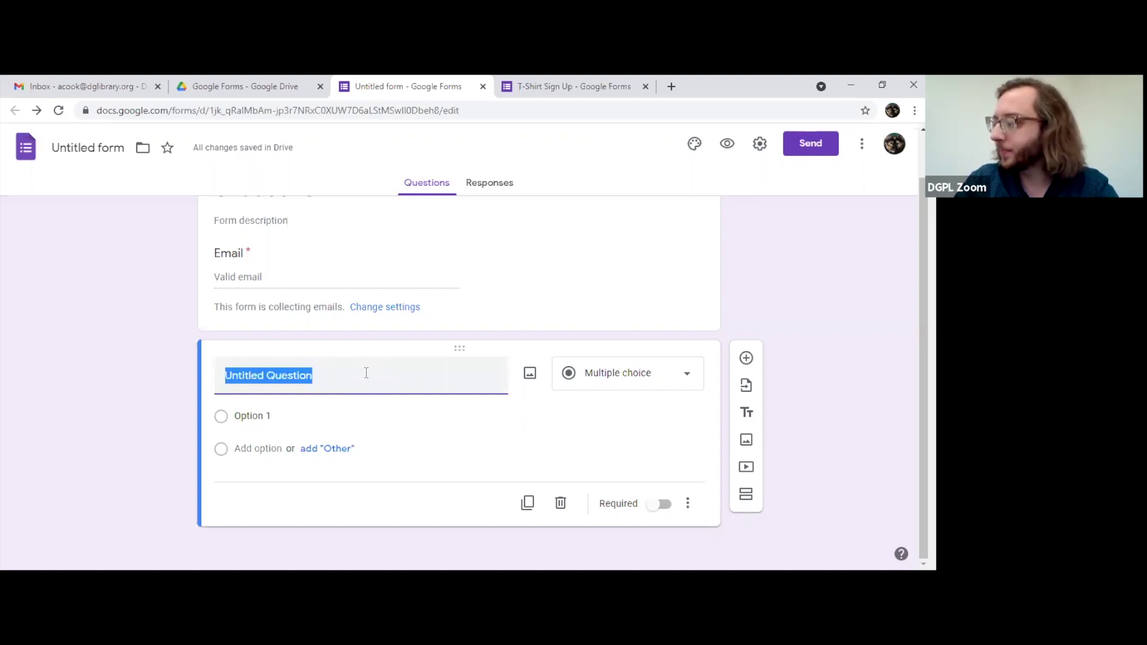
Step: Change the Untitled Question's type from Multiple choice to Short answer
left_click(634, 387)
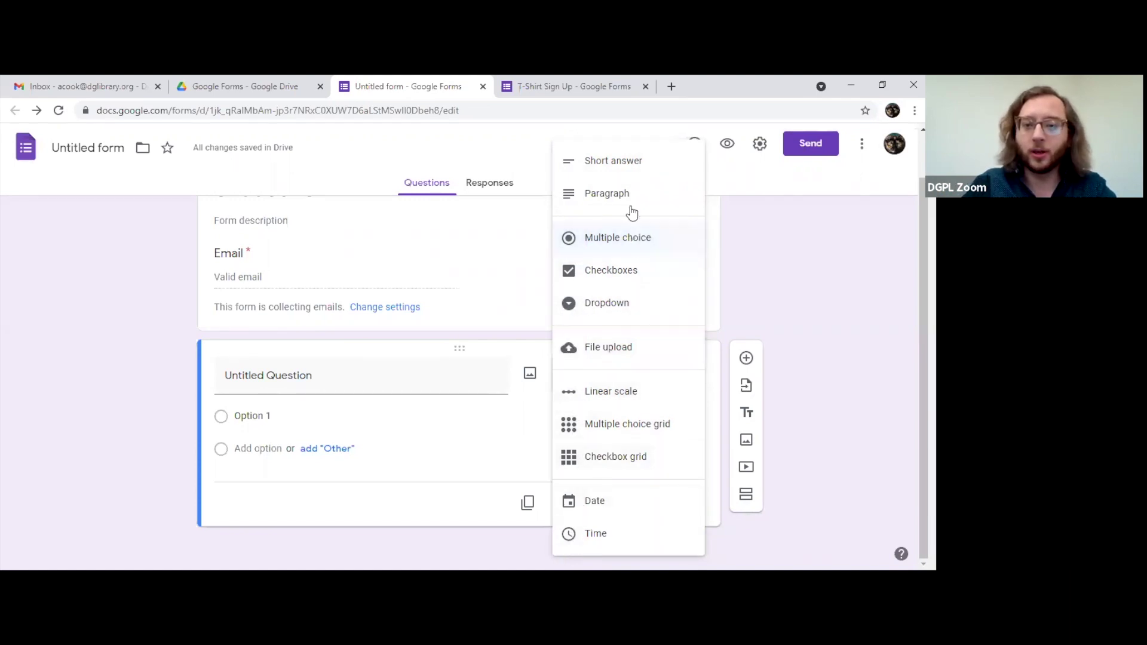
left_click(638, 172)
left_click(332, 399)
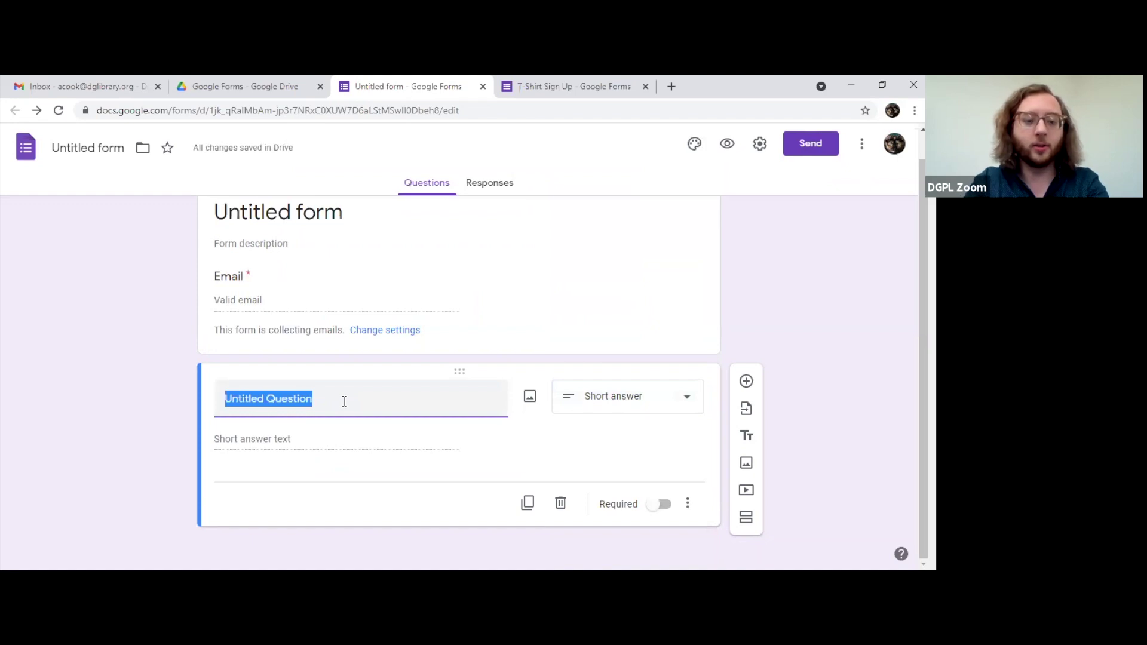
Step: Replace 'Untitled Question' with the title 'Are there any topics you'd like us to cover?'
type("Are there are")
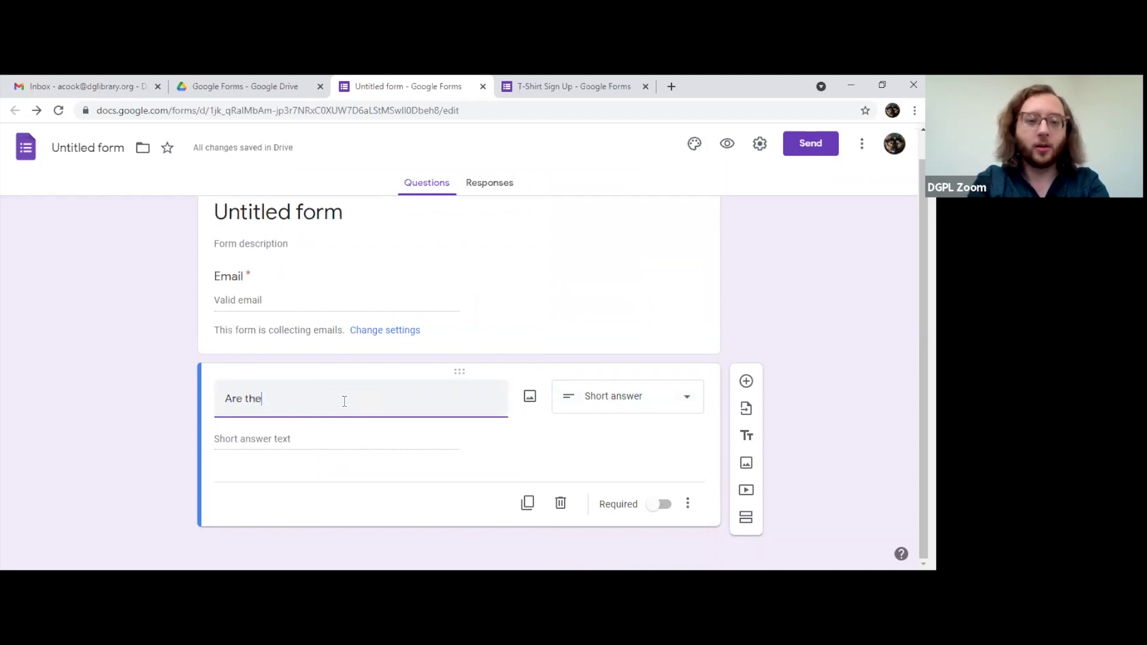
key("BackSpace")
key("BackSpace")
key("BackSpace")
type("ny topic s")
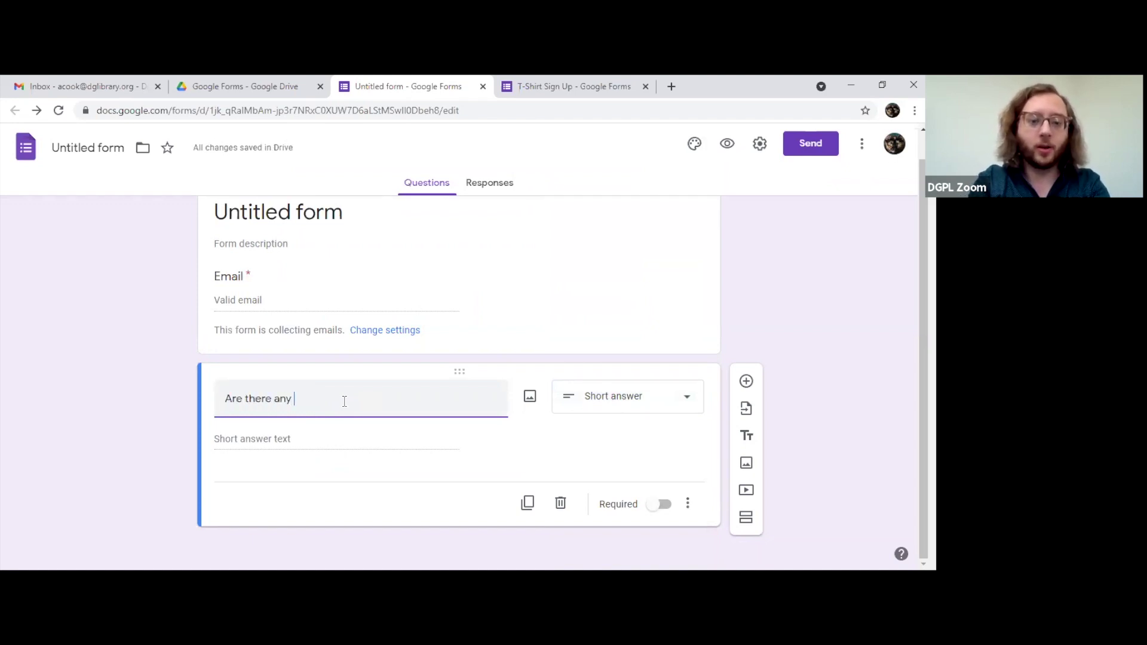
key("BackSpace")
key("BackSpace")
type("s you")
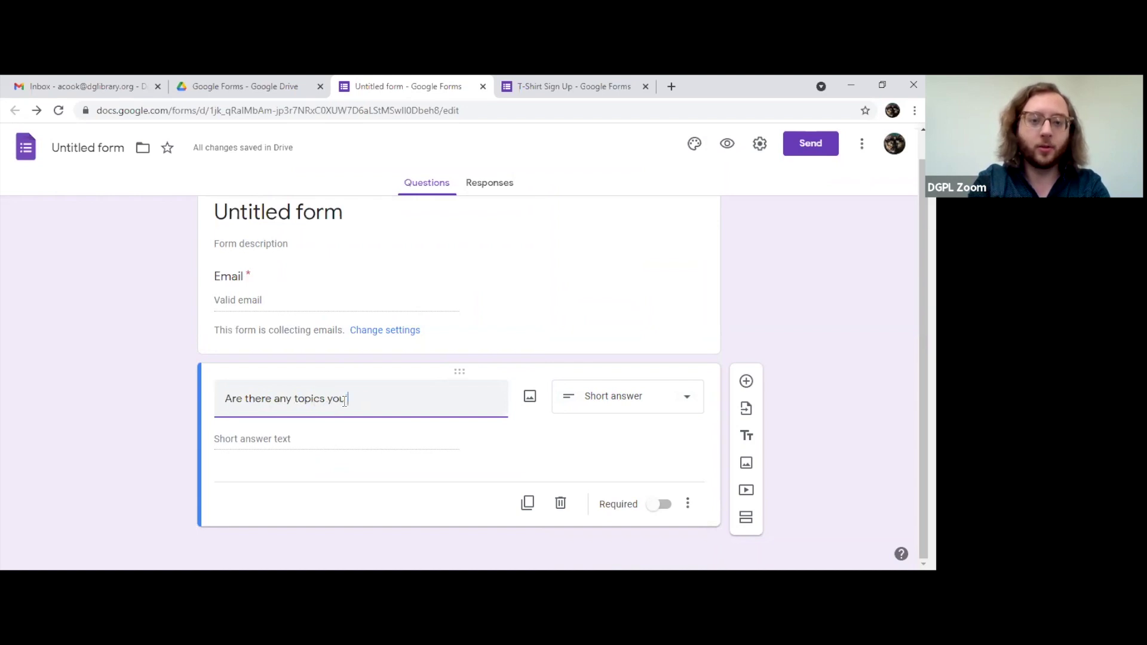
type("'d like us to ")
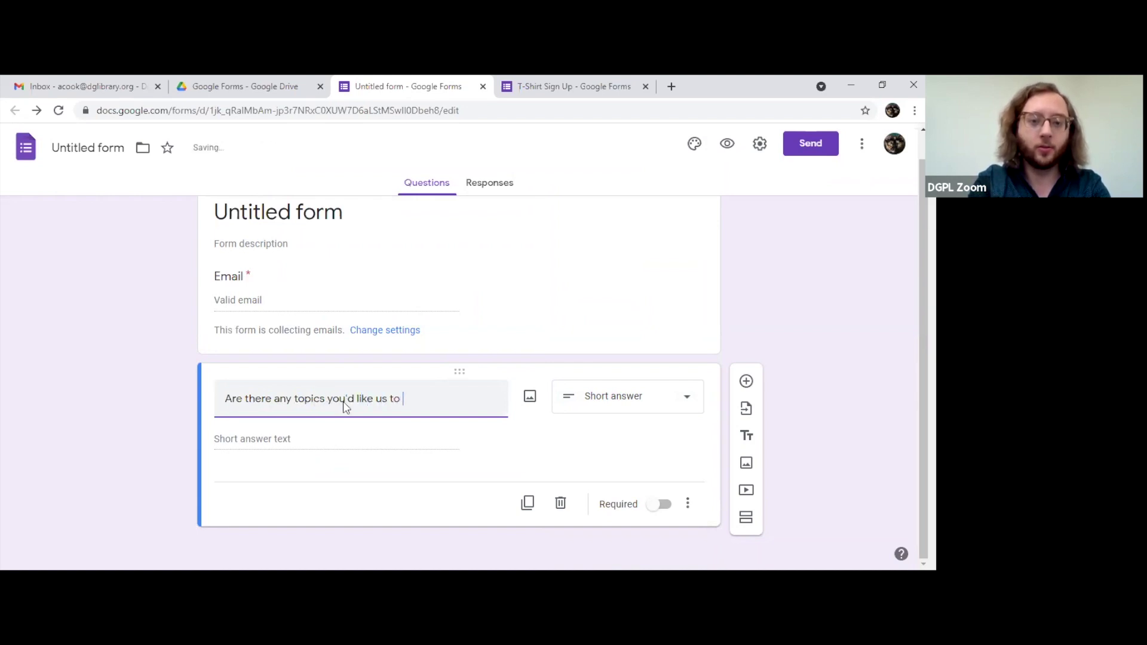
type("cover?")
left_click(326, 447)
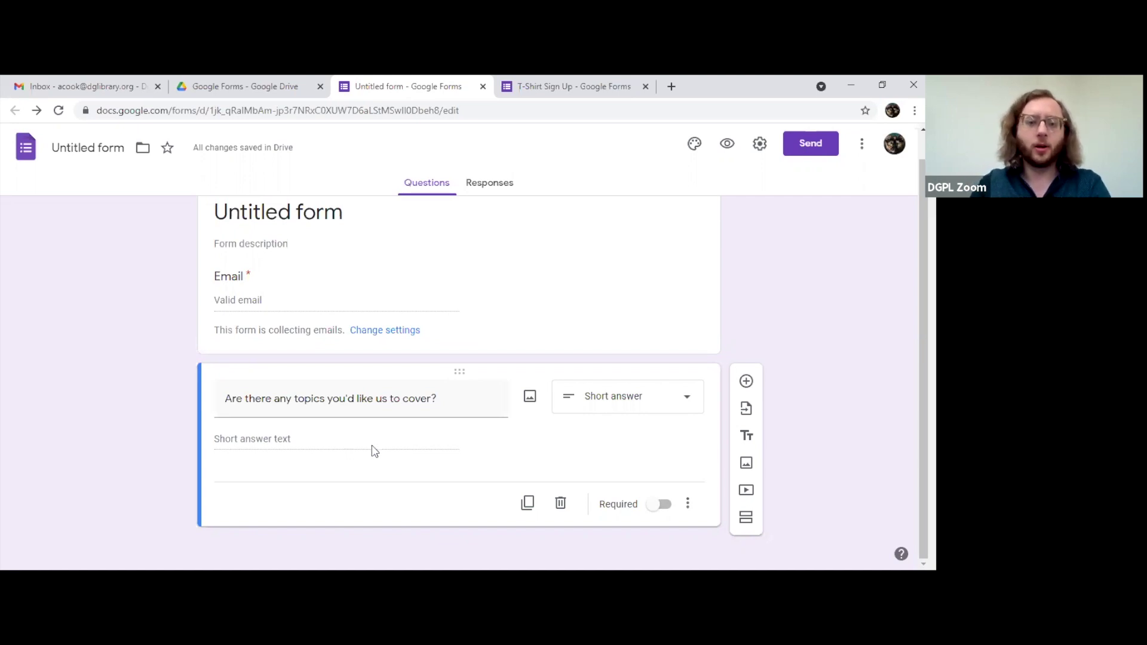
left_click(605, 397)
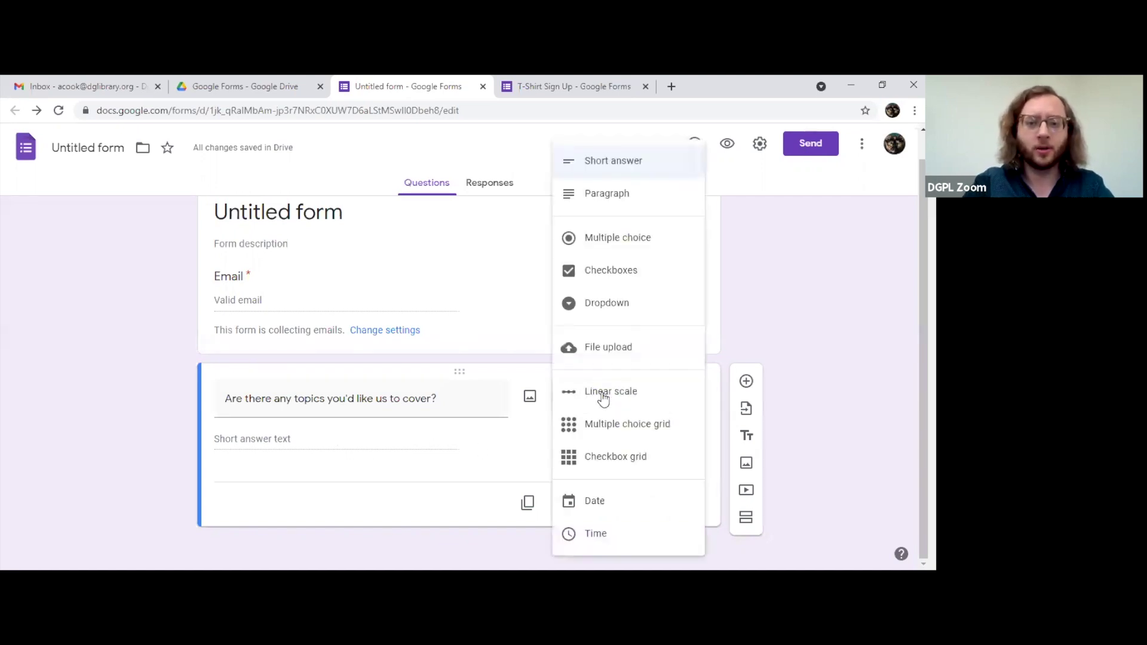
Step: Switch the topics question's type from Short answer to Paragraph
left_click(620, 197)
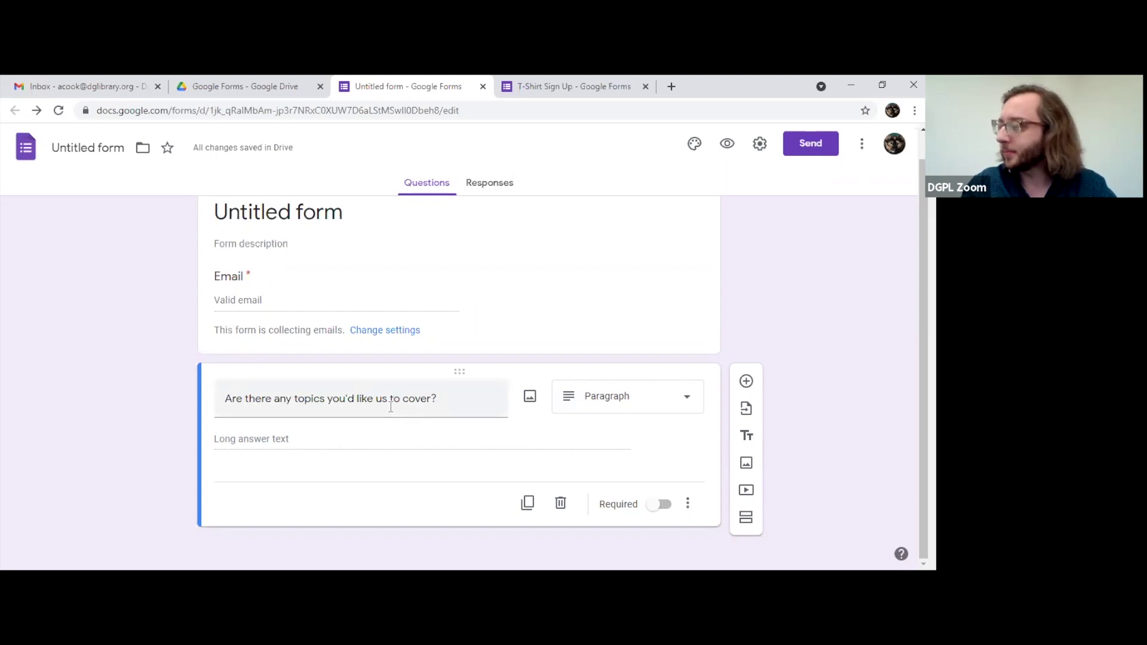
left_click(651, 398)
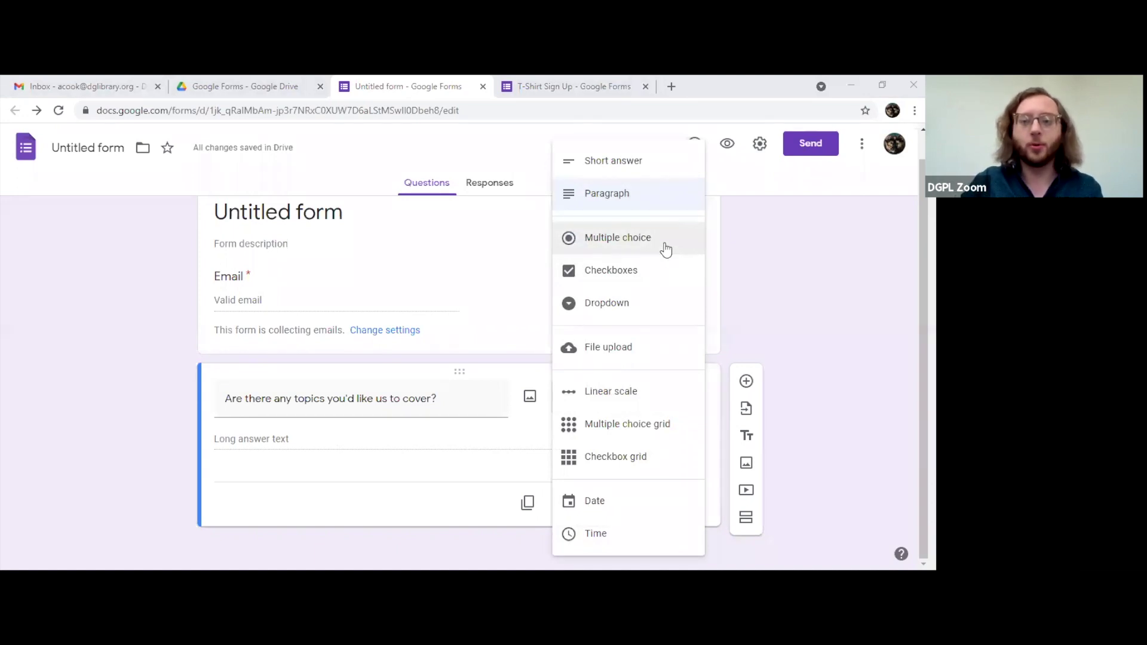
Step: Make it Multiple choice with a second option and retitle it 'What time of day works best?'
left_click(669, 250)
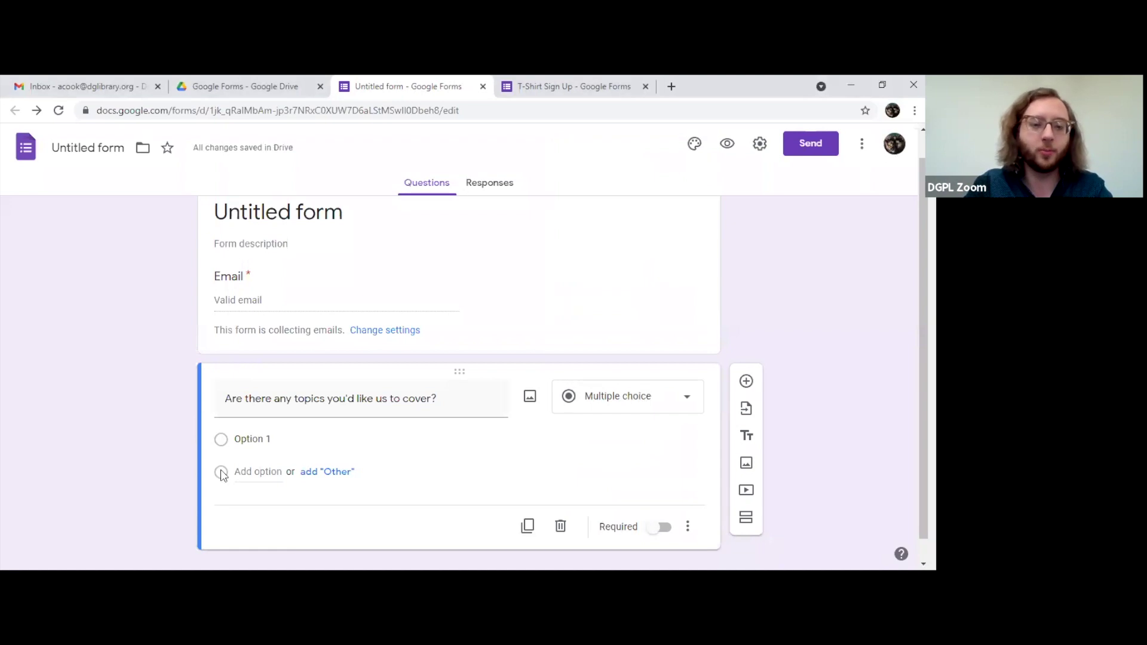
left_click(247, 472)
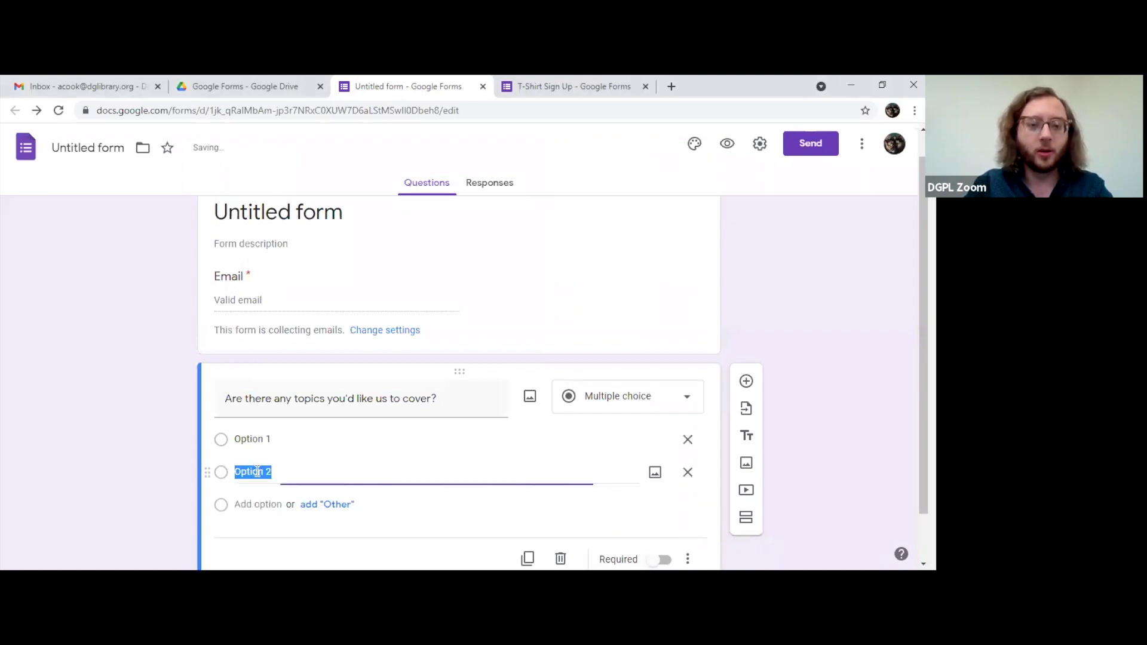
left_click_drag(225, 398, 292, 400)
triple_click(293, 398)
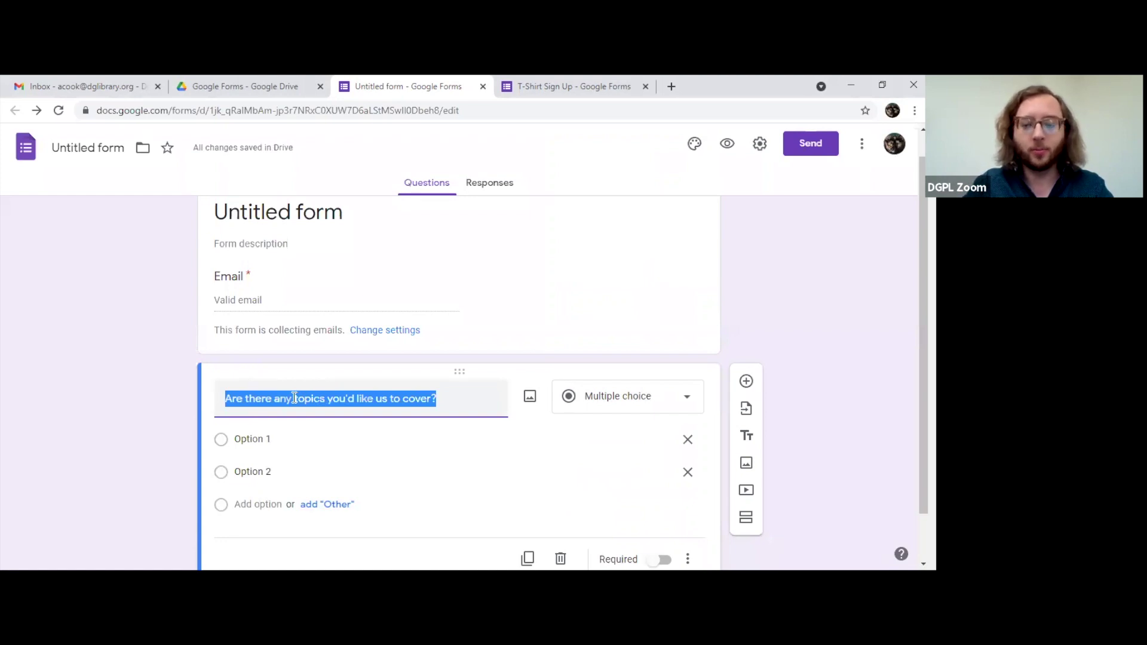
type("What ")
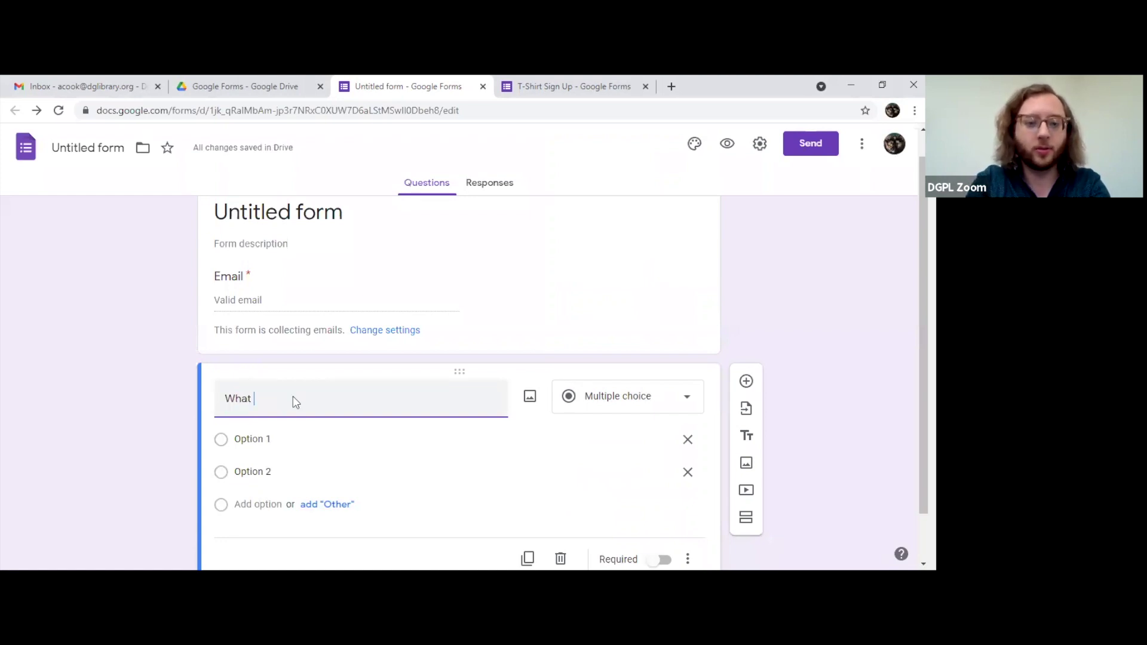
type("d")
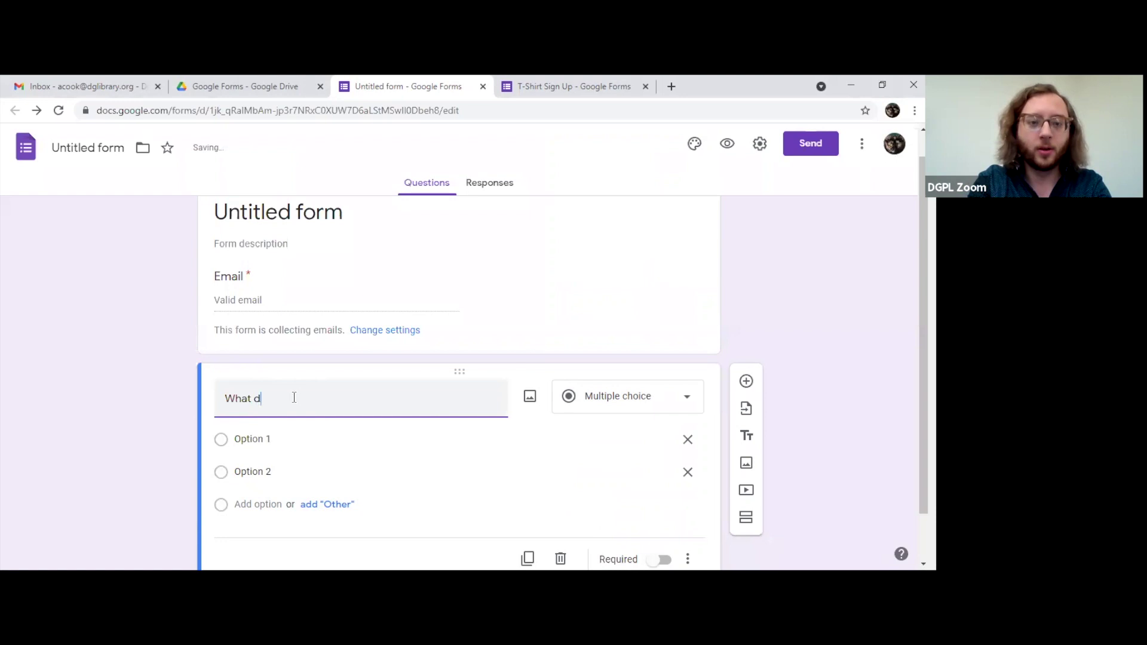
key("BackSpace")
key("BackSpace")
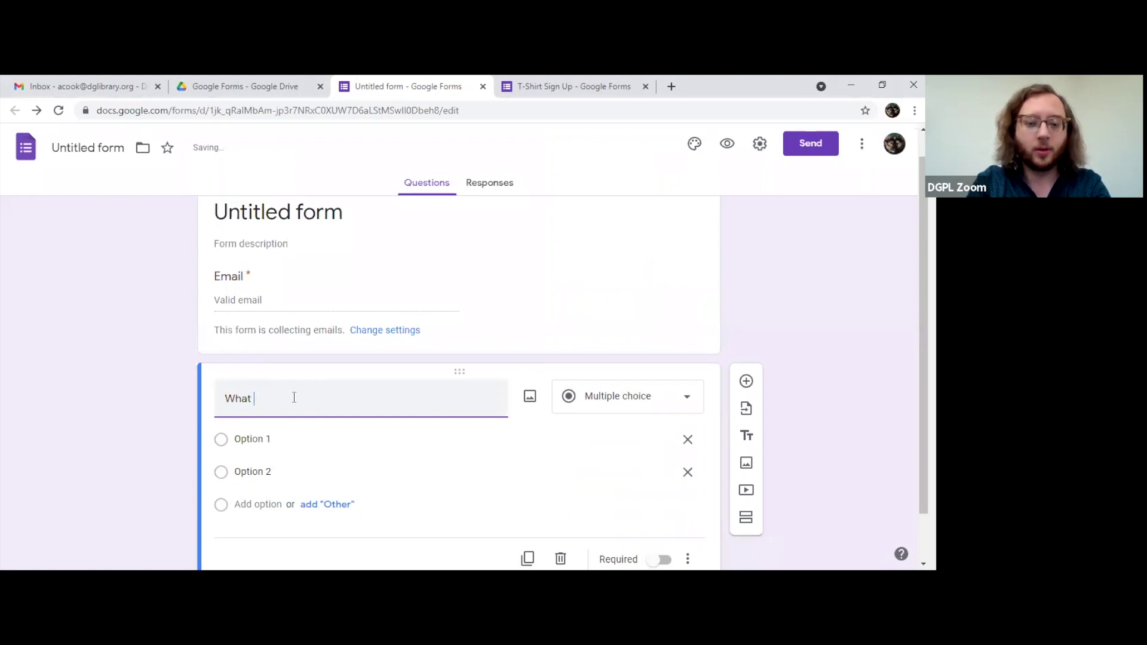
type("time of day works best?")
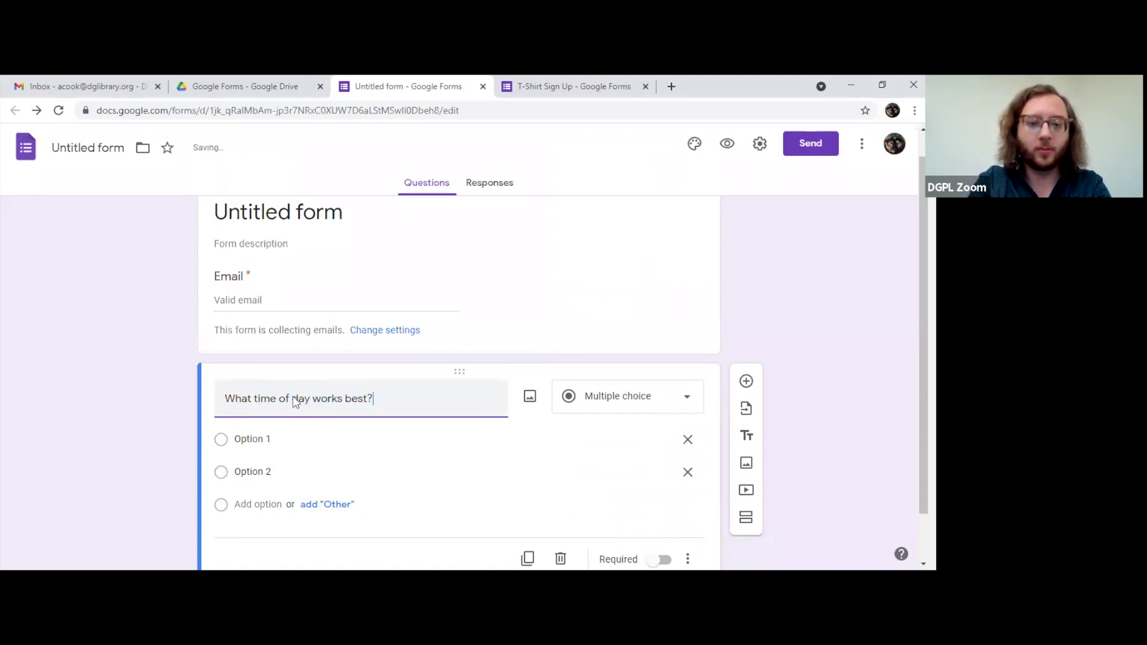
scroll(358, 442, "down", 1)
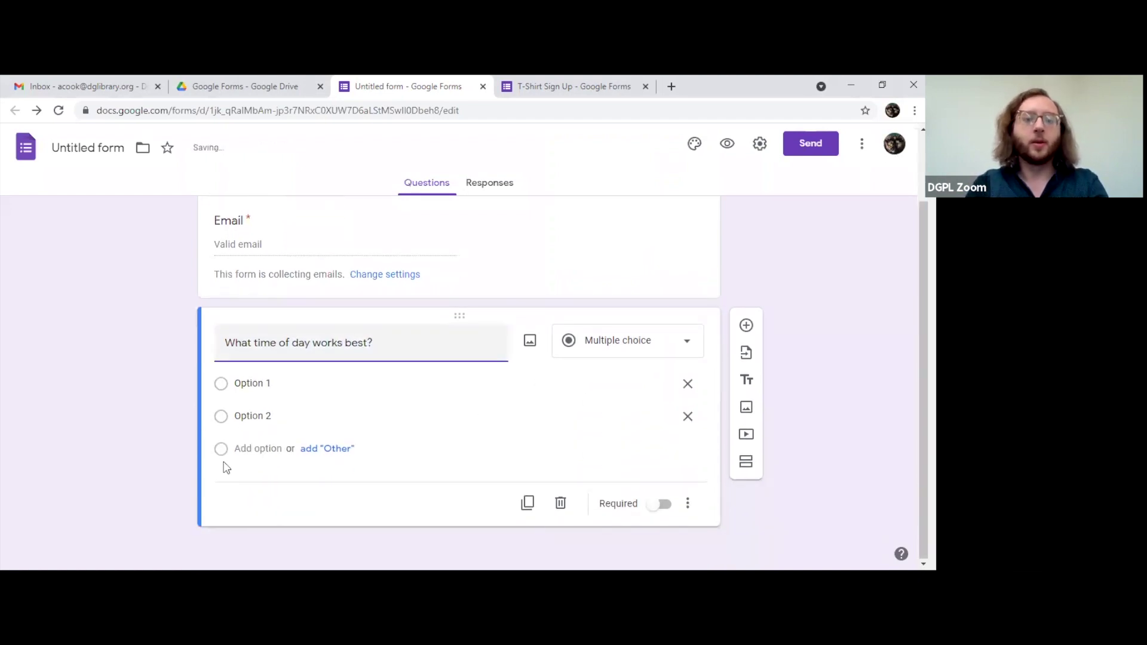
Step: Enter choices Early morning, Late morning and Over lunch, deleting the extra fourth option
left_click(247, 382)
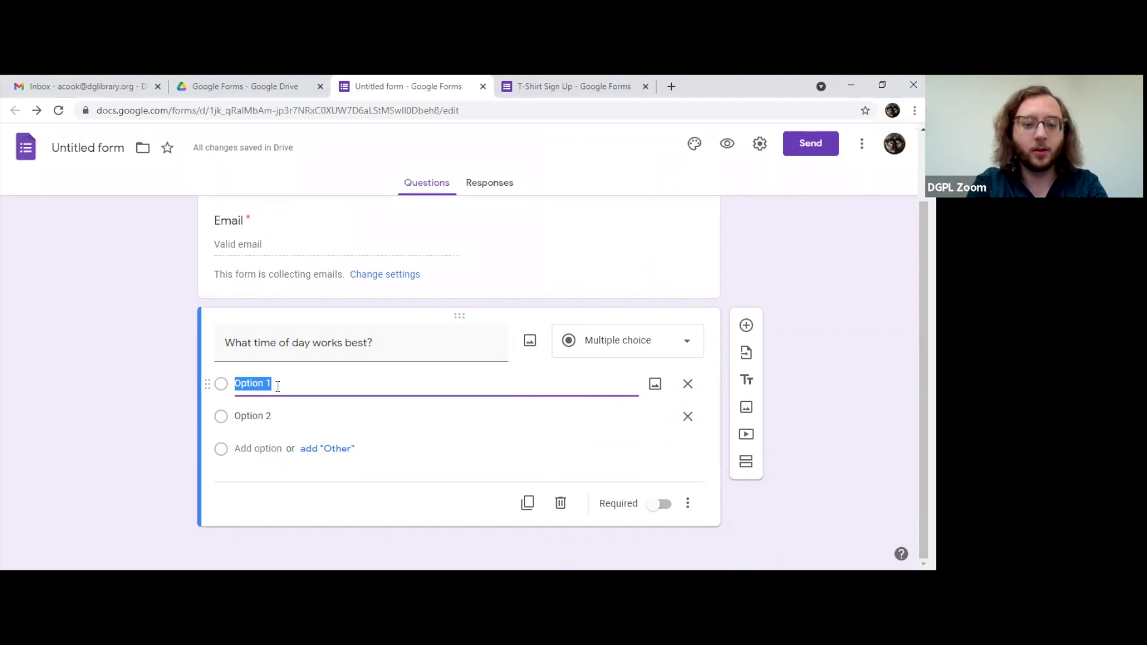
type("Early")
type("morning")
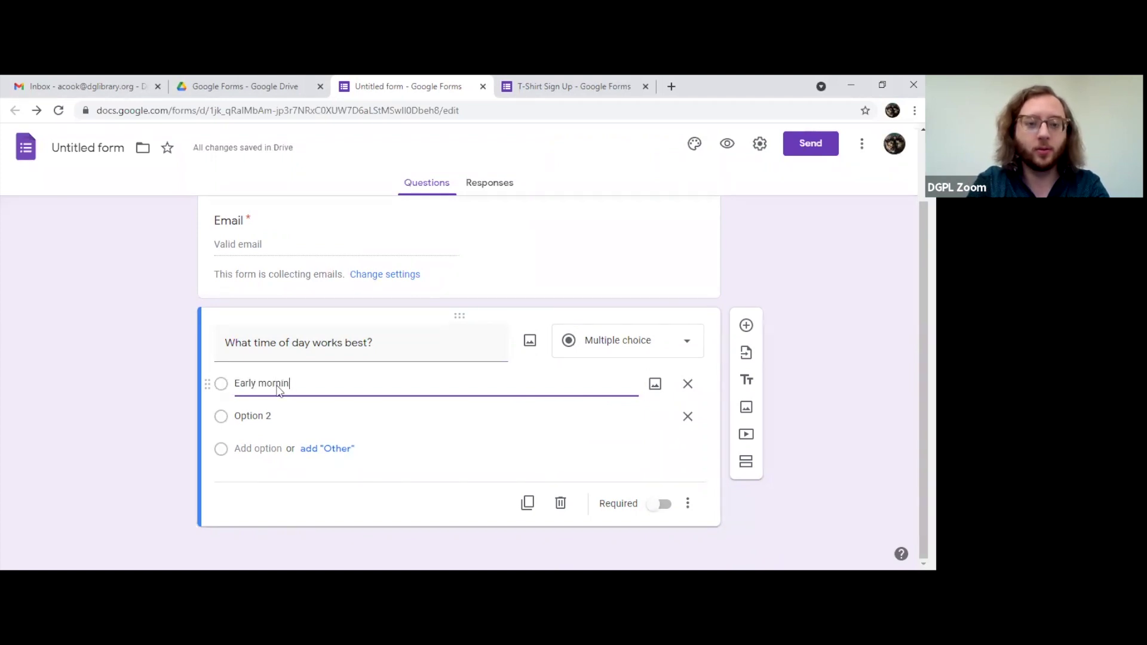
left_click(265, 417)
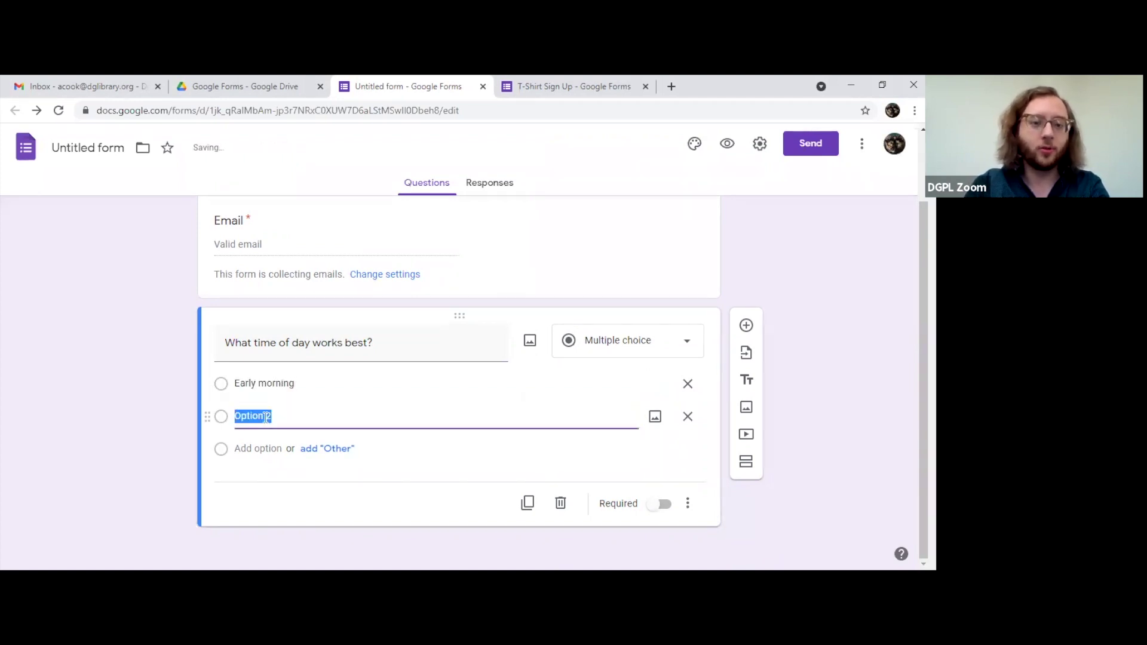
type("Late morning")
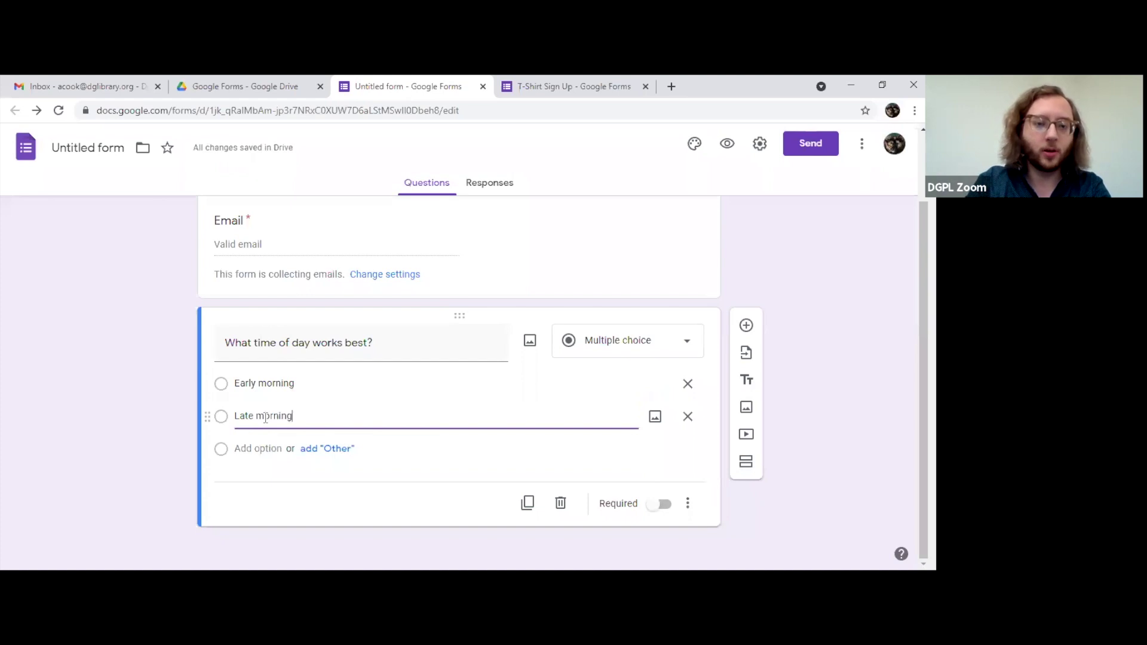
left_click(254, 449)
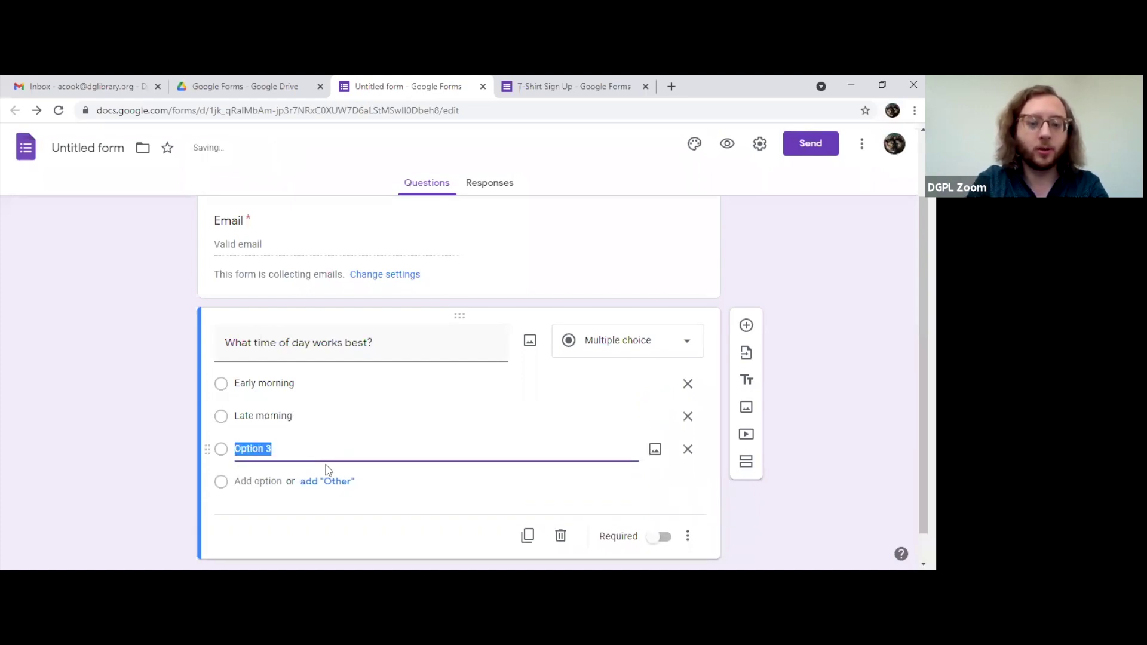
type("Over lunc")
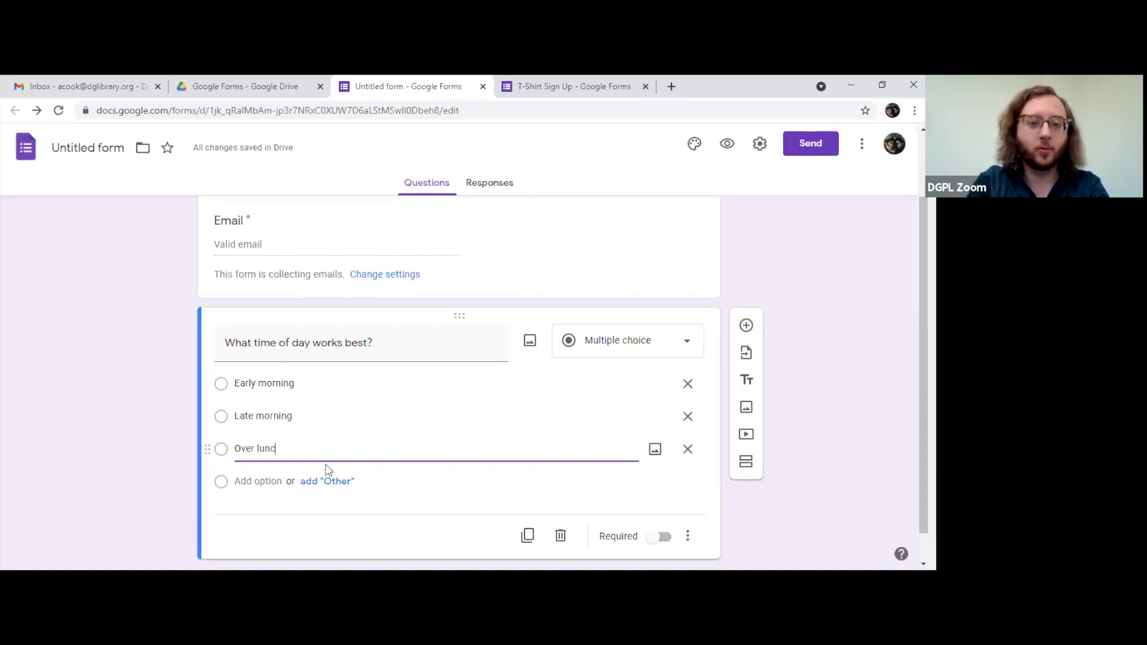
type("h")
left_click(260, 484)
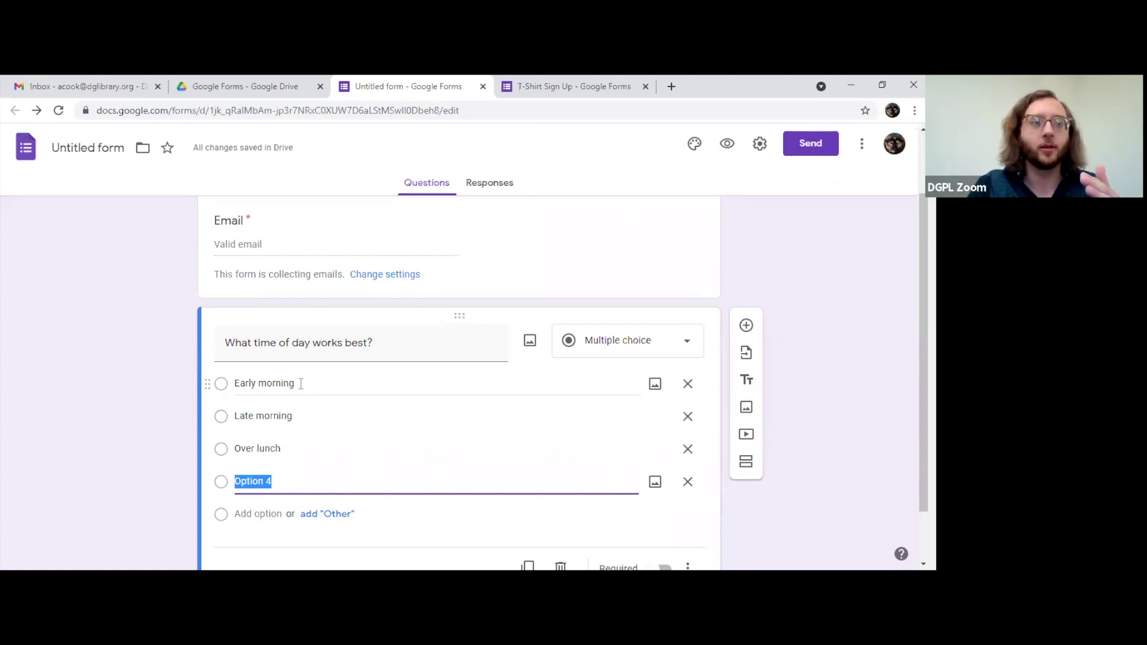
left_click(294, 479)
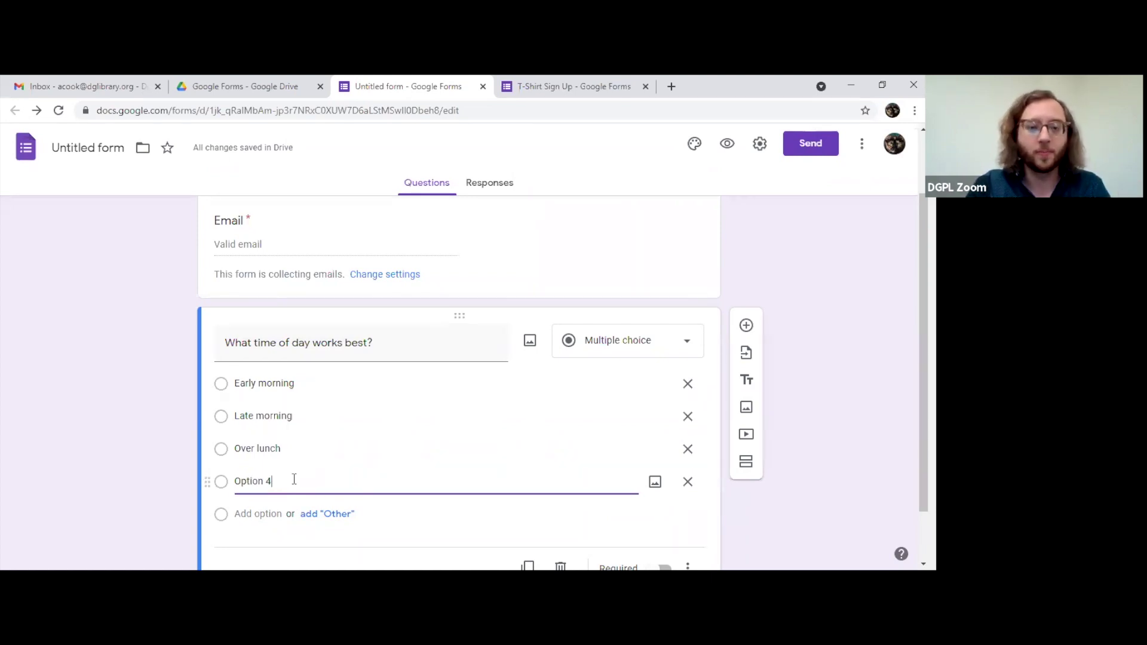
left_click(687, 481)
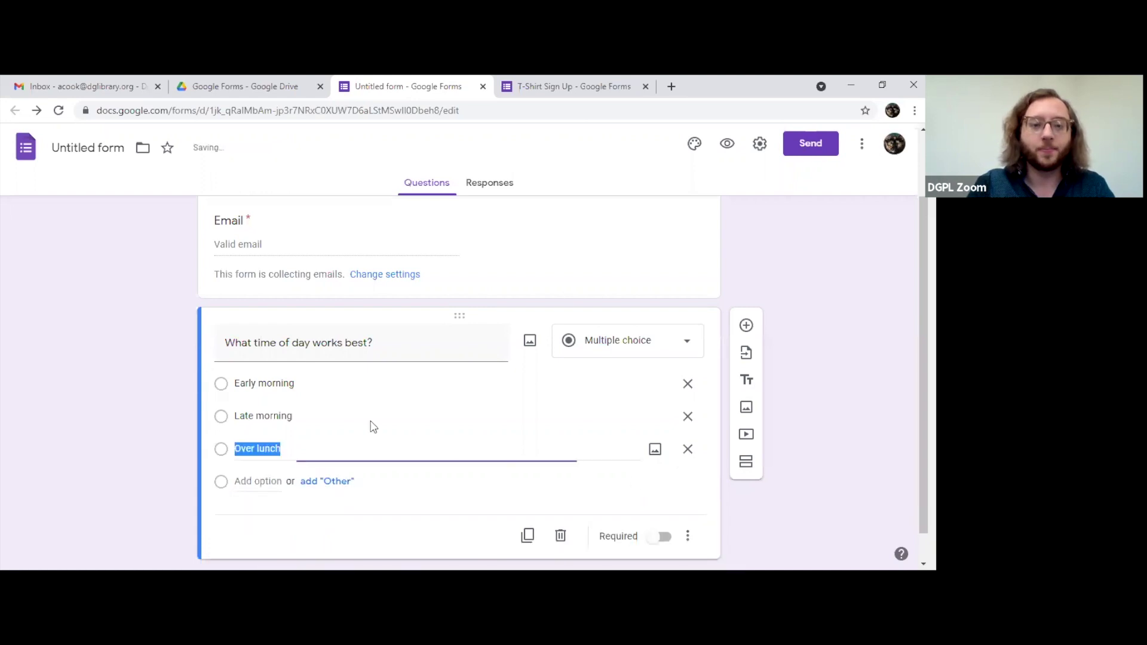
left_click(627, 341)
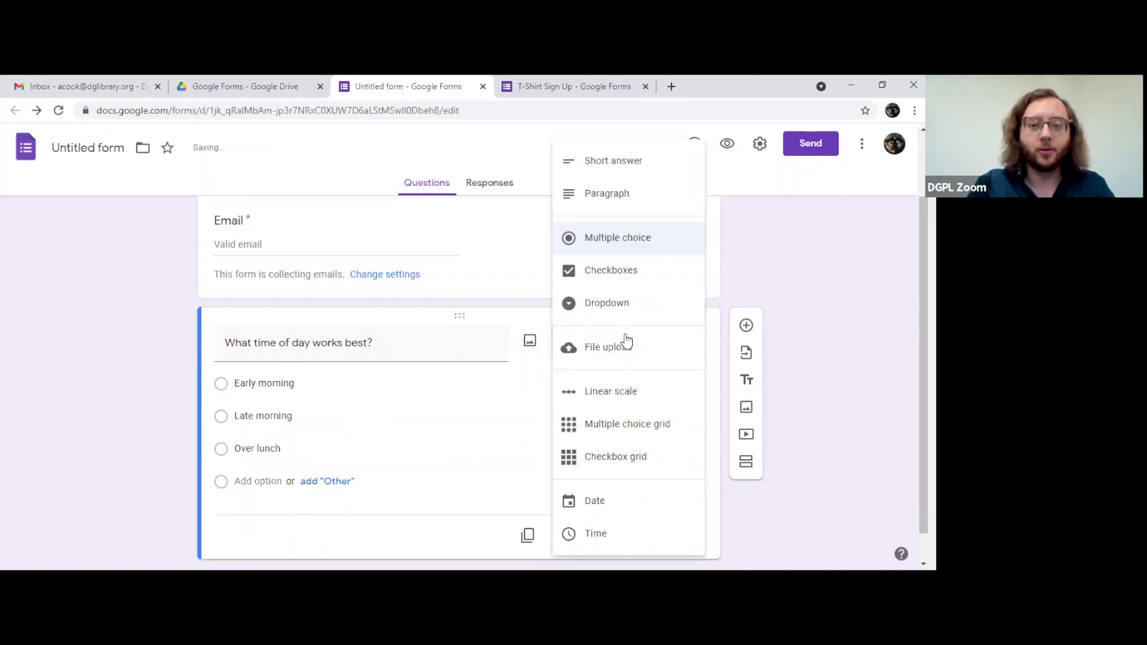
Step: Make the question Checkboxes and add Early Afternoon, Mid afternoon and Evening as choices four to six
left_click(636, 277)
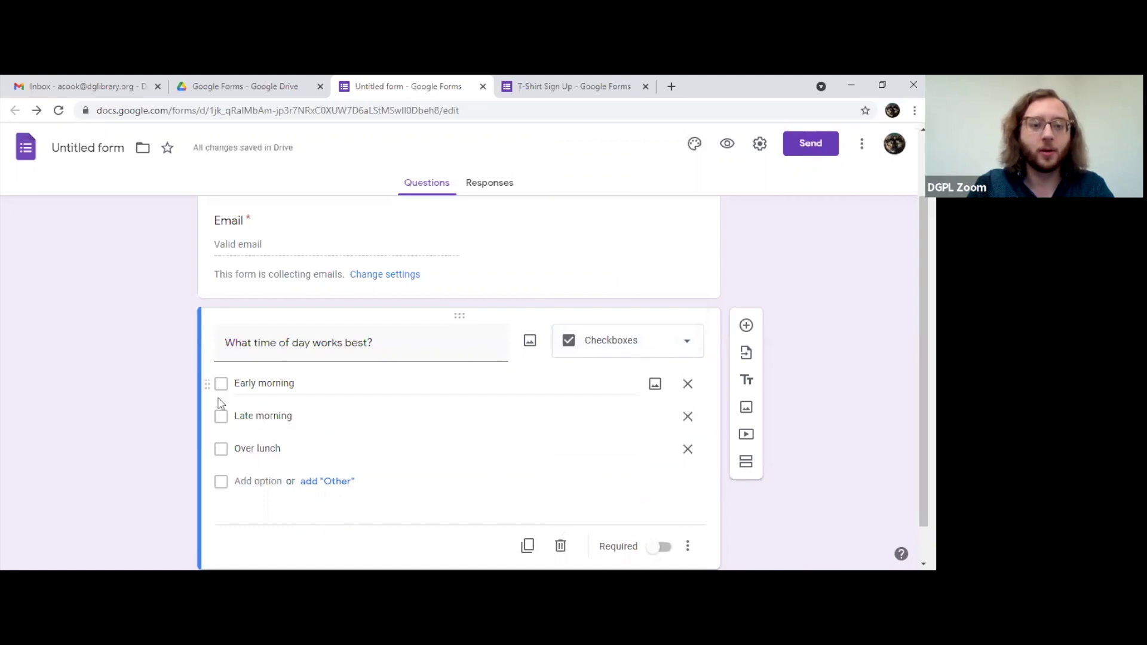
left_click(257, 481)
type("Early Afternoon")
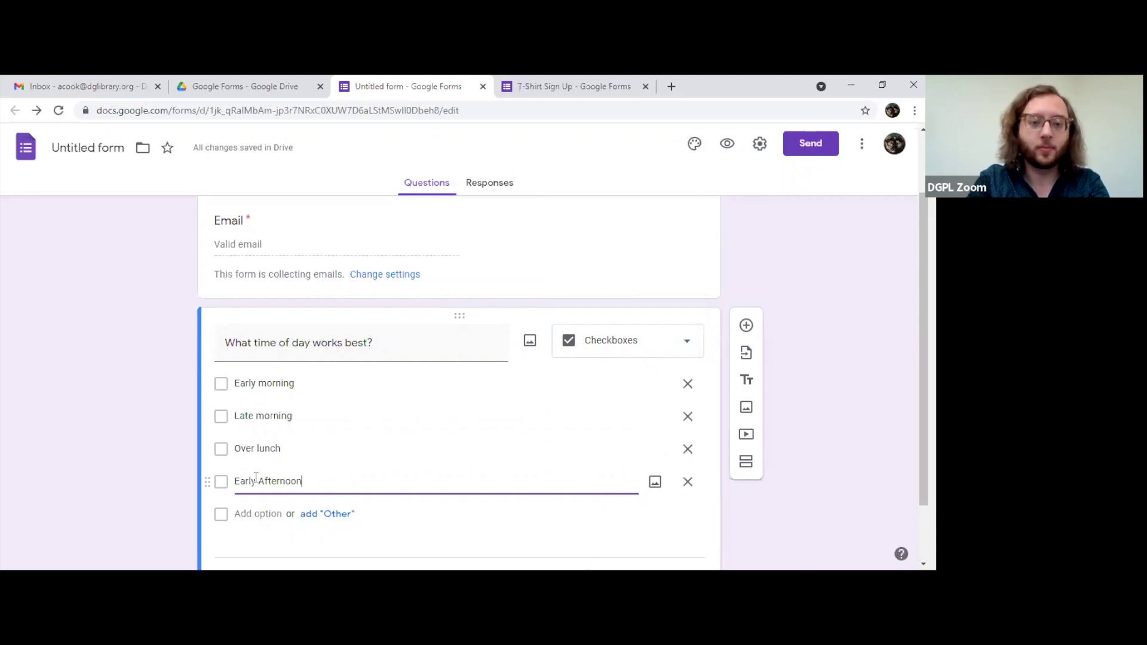
left_click(247, 514)
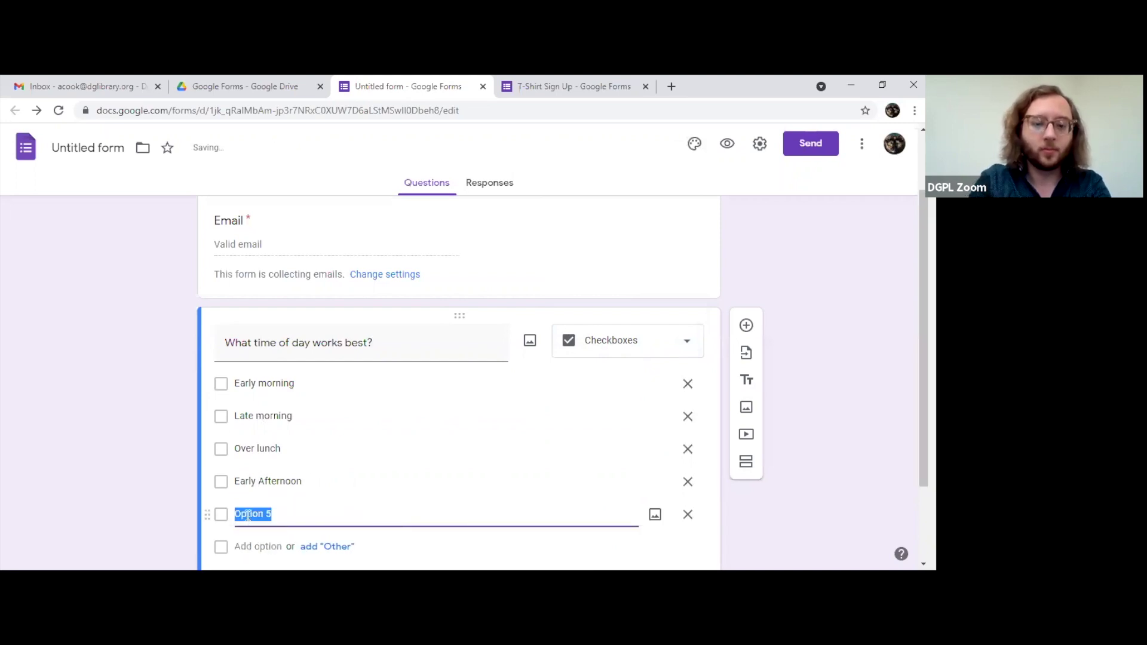
type("Lid afternoon")
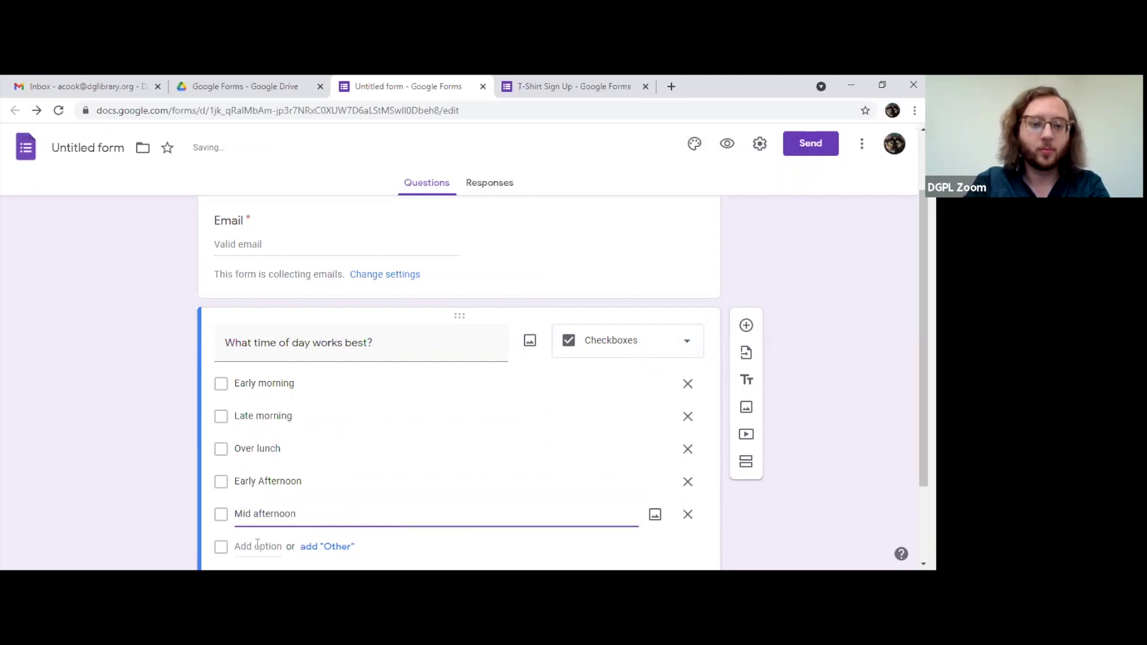
left_click(257, 545)
type("Evening")
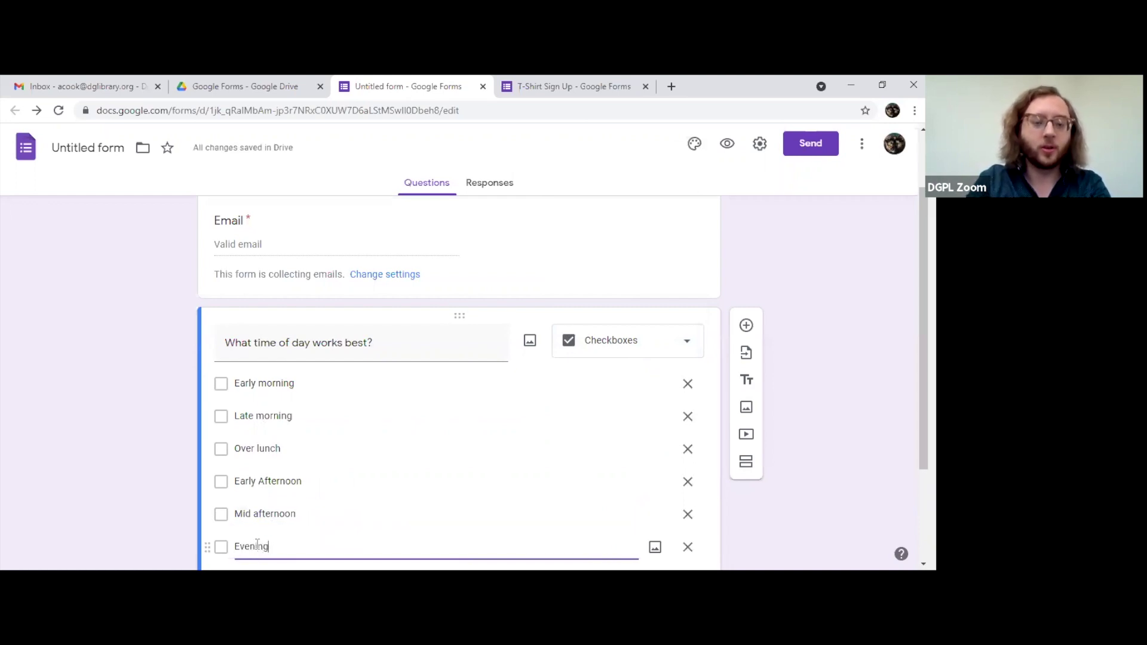
left_click(422, 335)
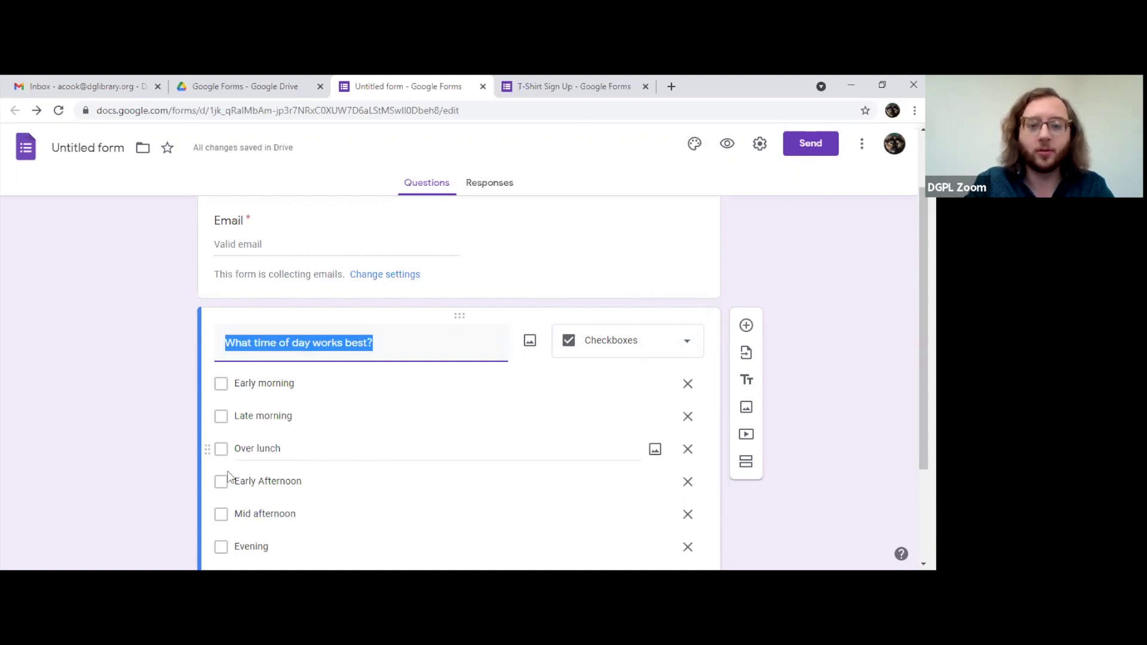
Step: Convert the time-of-day question to a six-choice Dropdown, then switch to the Google Drive tab
left_click(222, 384)
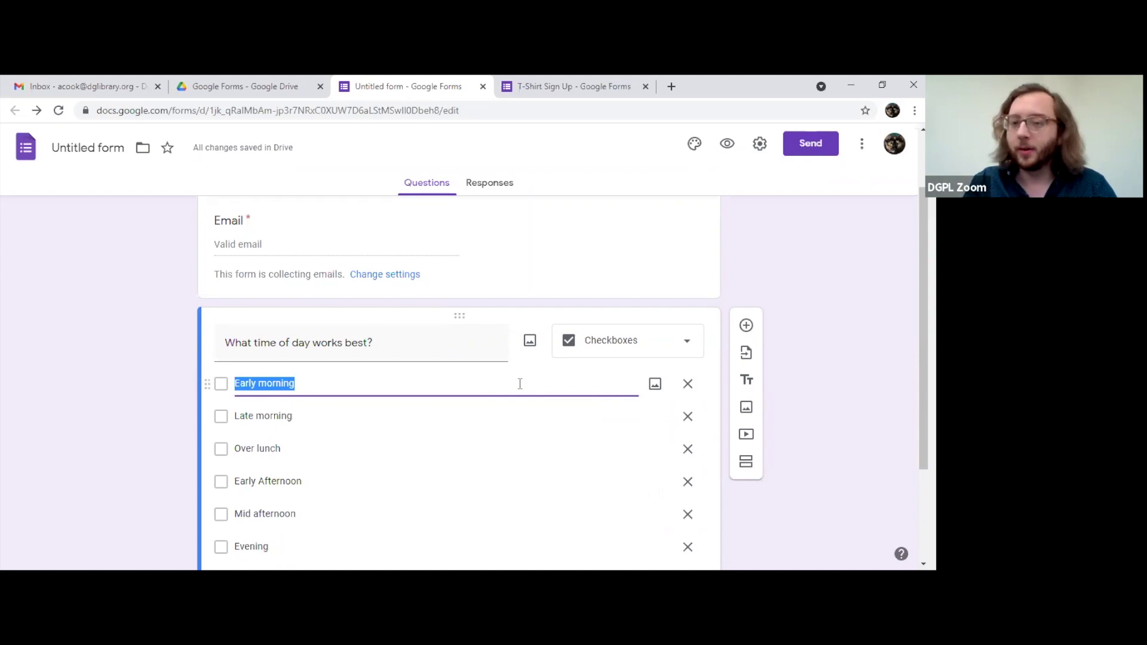
left_click(635, 335)
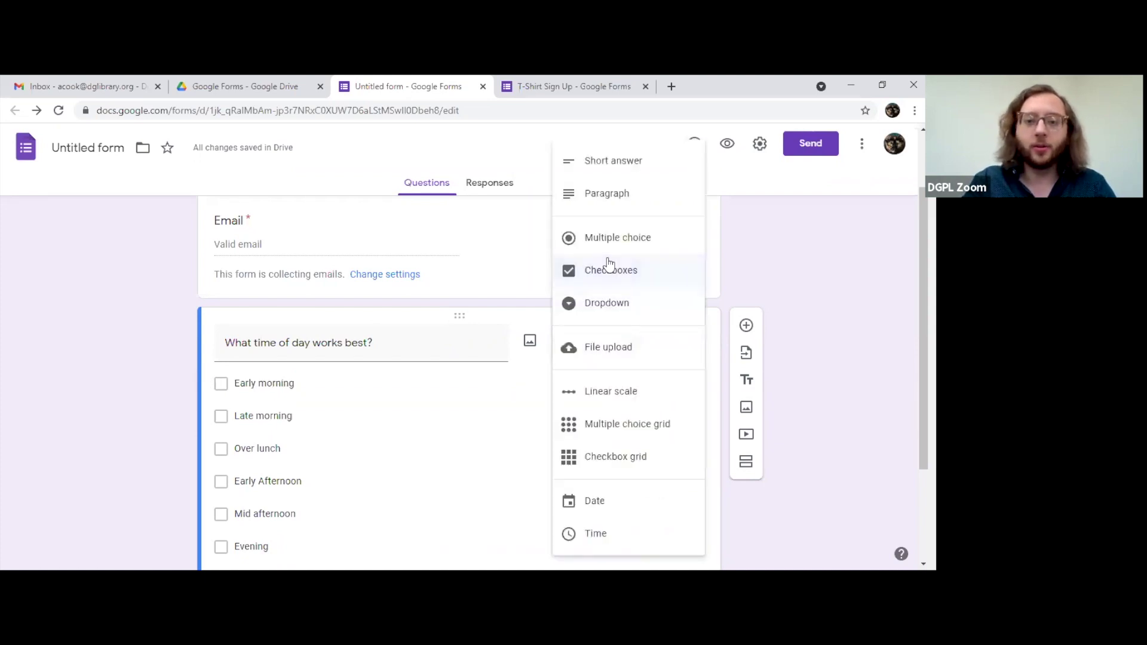
left_click(592, 304)
scroll(317, 400, "down", 2)
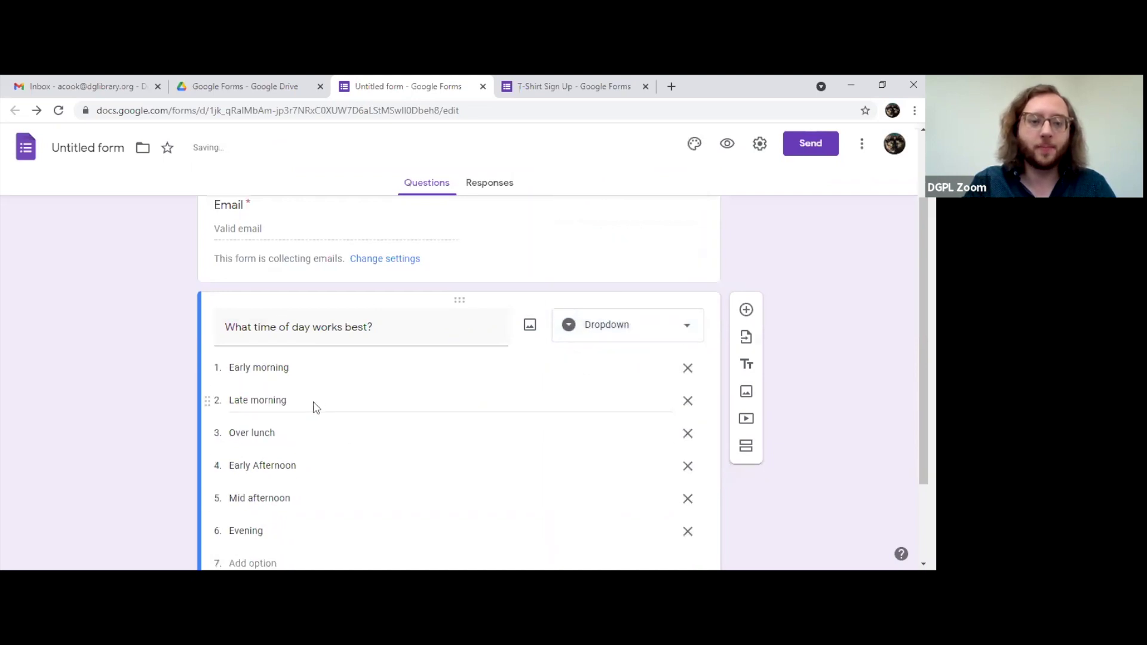
scroll(313, 402, "up", 1)
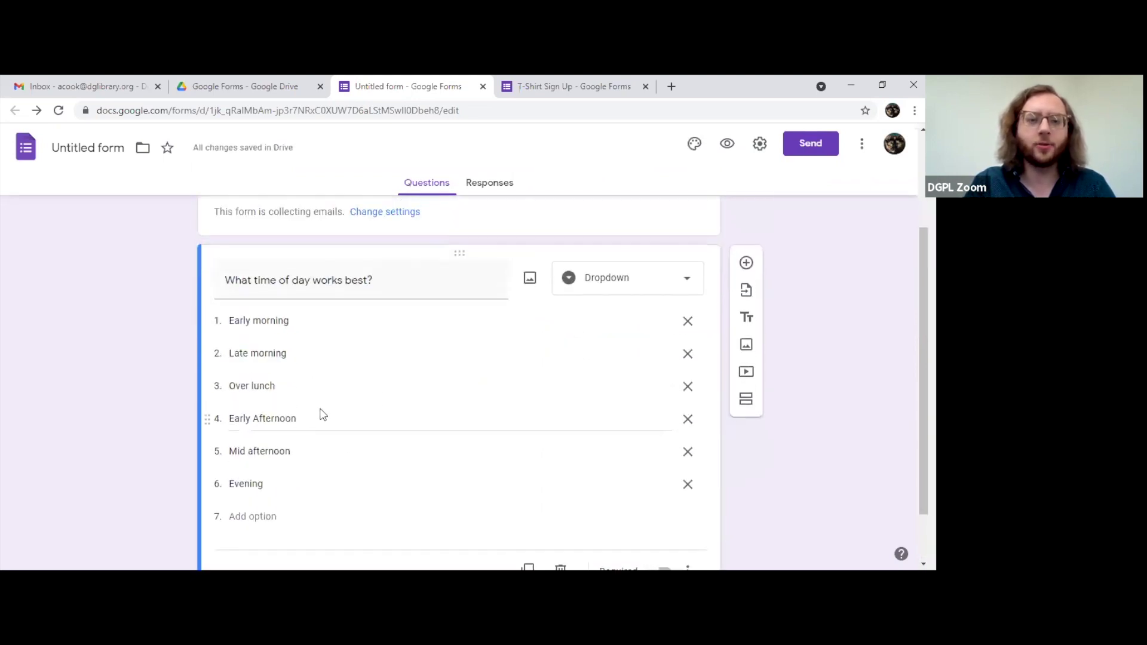
left_click(183, 83)
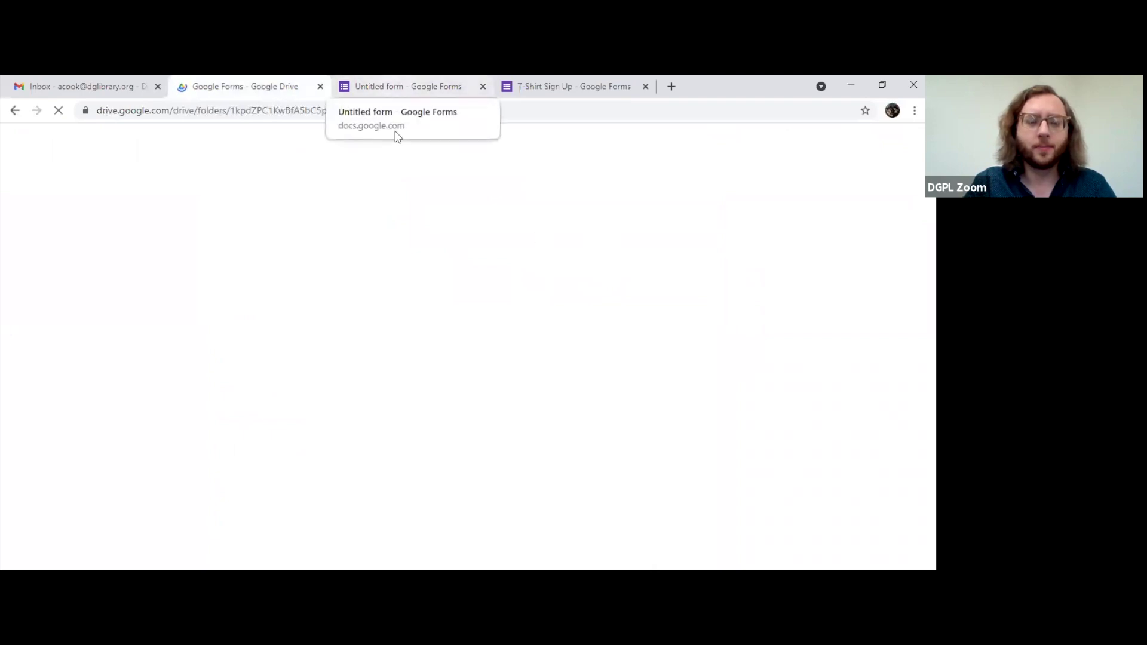
Step: Open and dismiss Drive's New menu twice, then return to the Untitled form editor
left_click(398, 88)
left_click(245, 94)
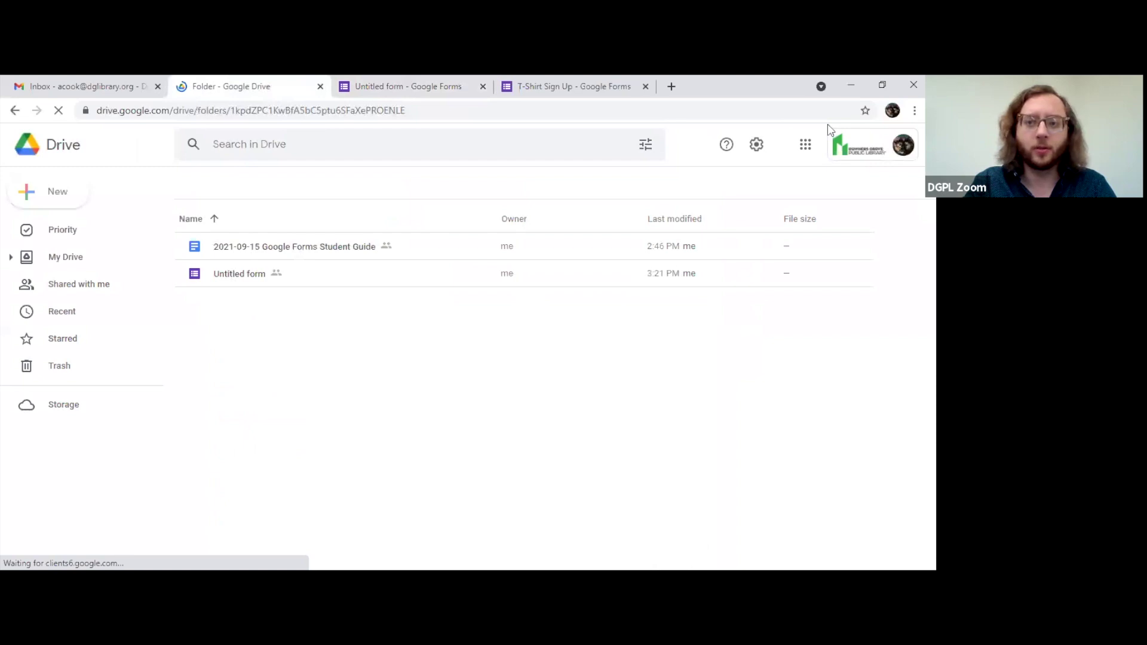
left_click(73, 204)
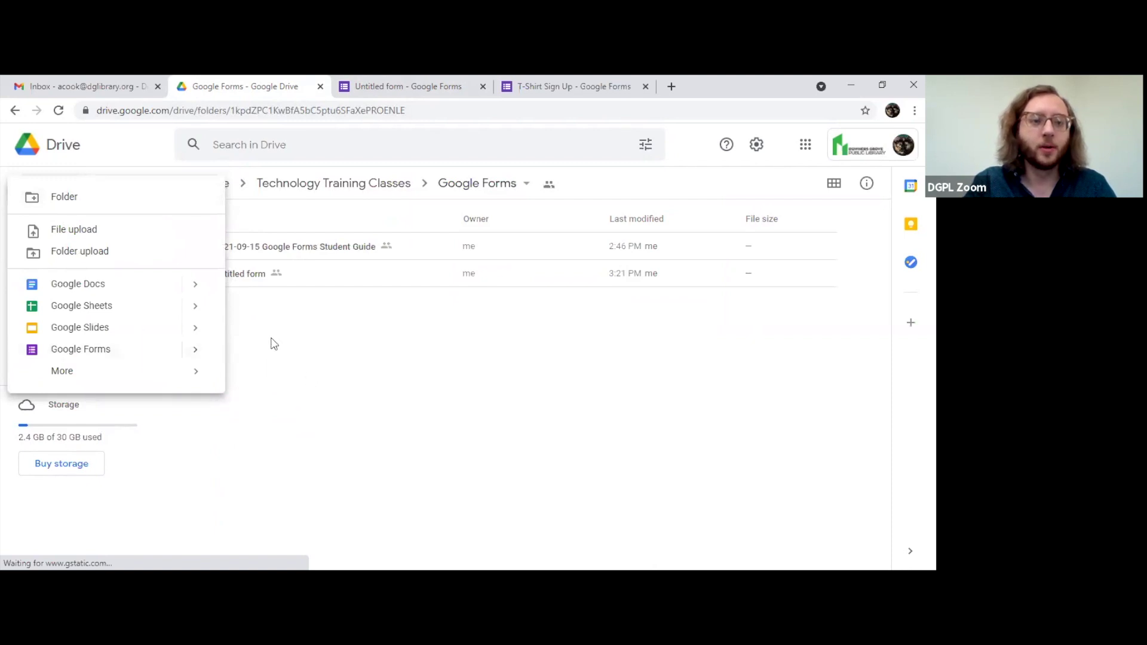
key("Escape")
left_click(49, 197)
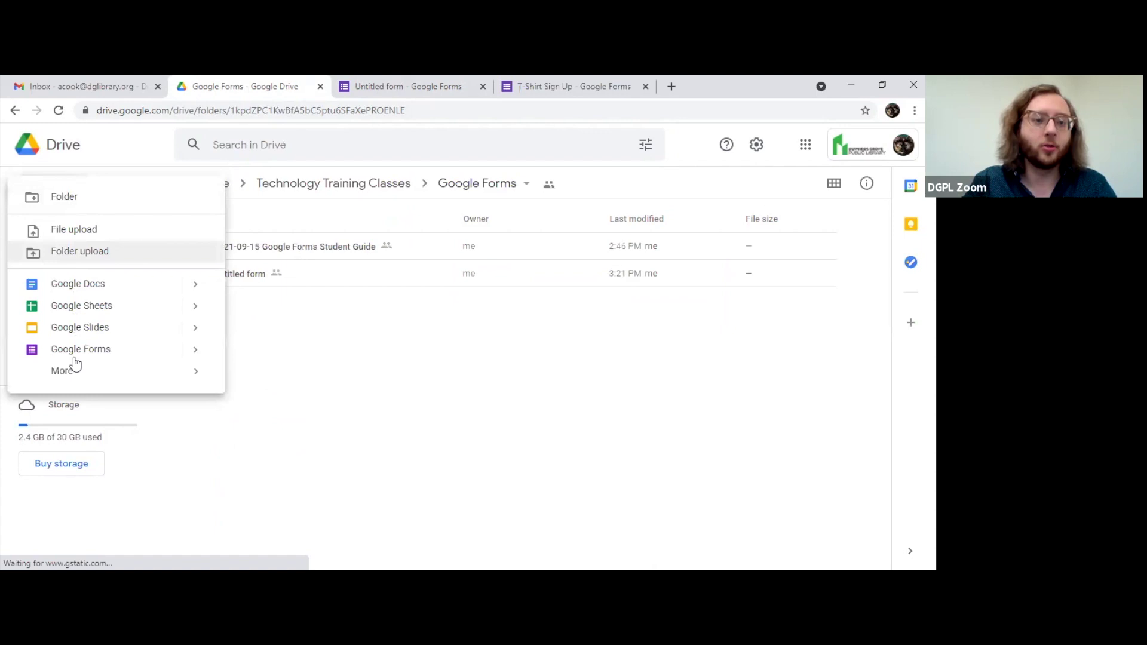
key("Escape")
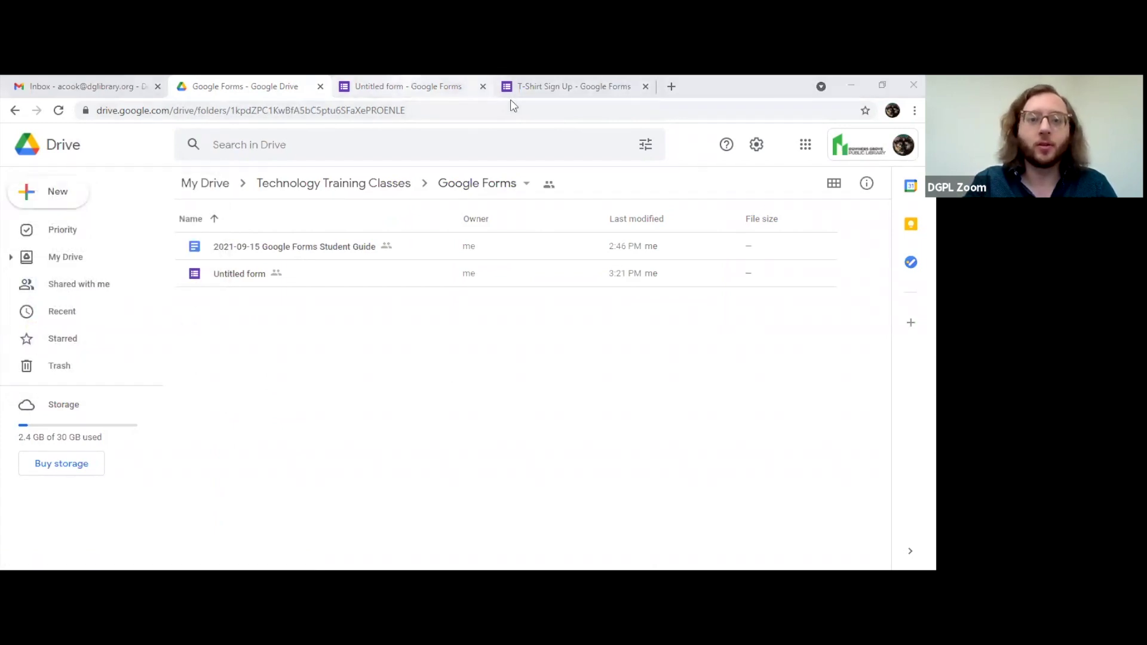
key("ctrl+Tab")
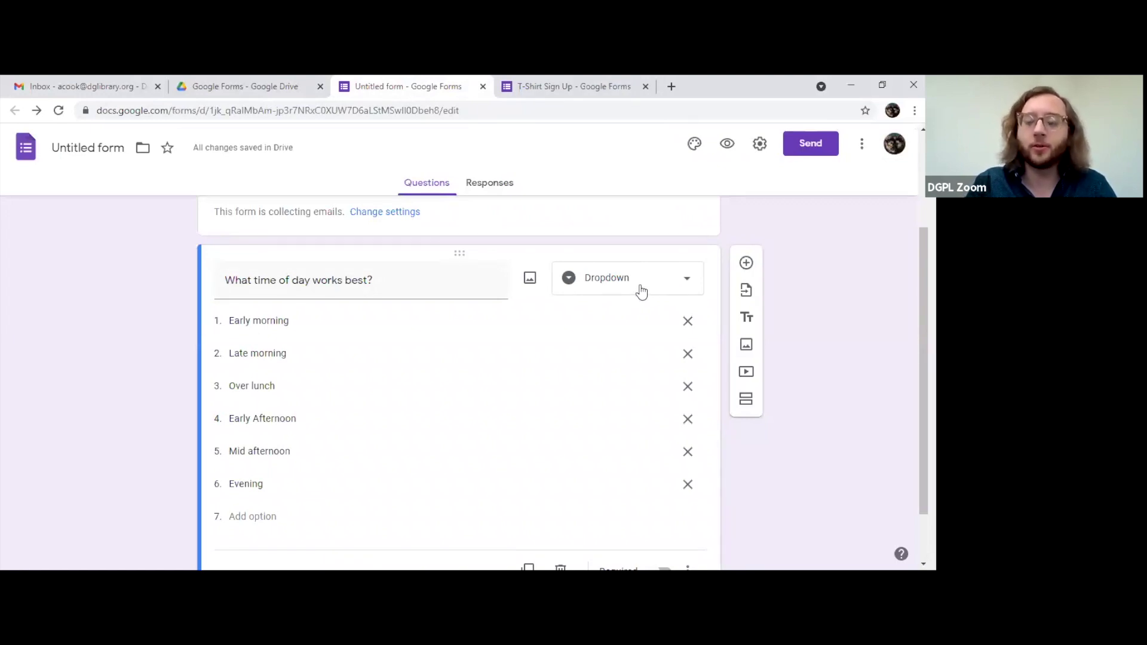
Step: Open the form preview and dismiss the autosave notice
left_click(727, 145)
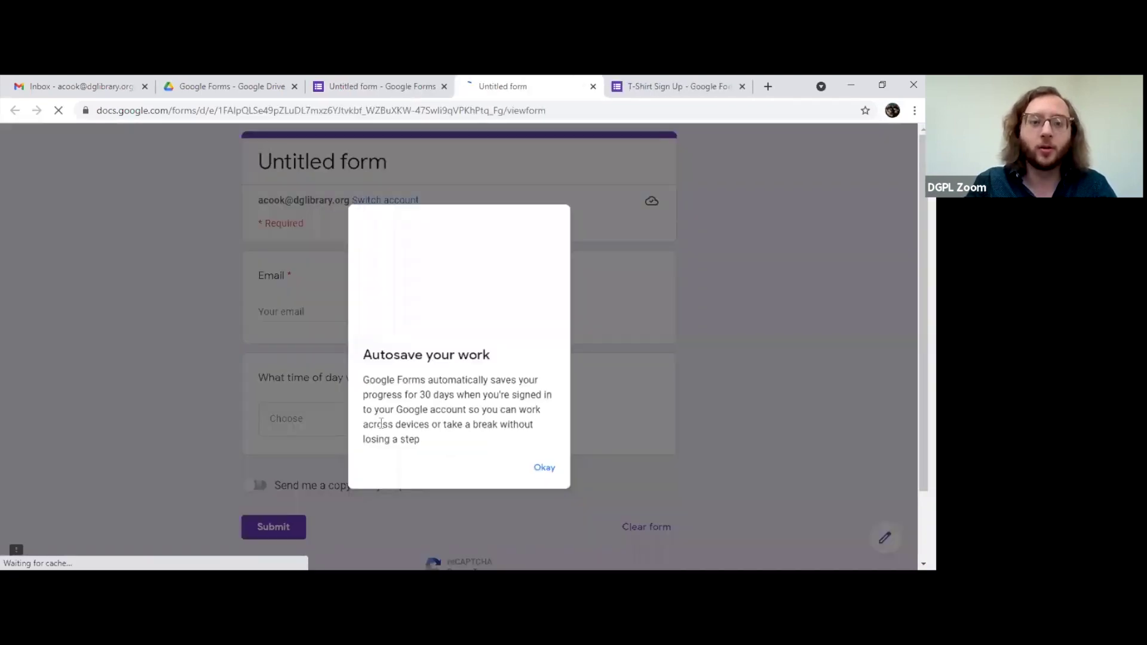
left_click(548, 470)
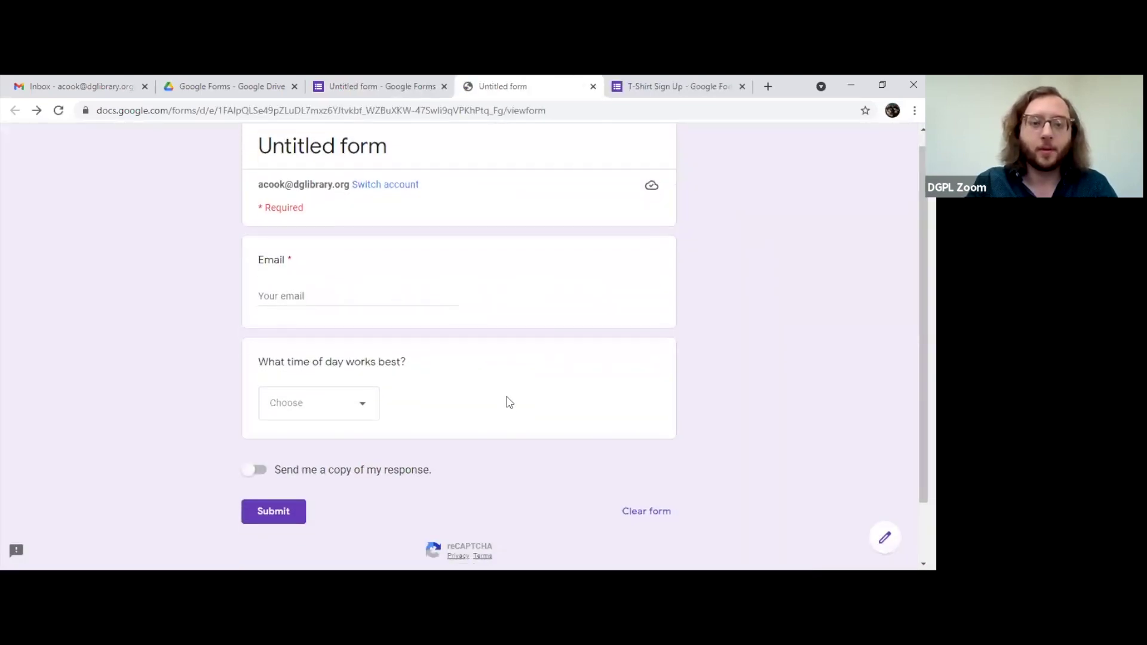
scroll(508, 402, "down", 2)
Step: Answer the time-of-day dropdown with Over lunch, change it to Late morning, then return to the editor
left_click(327, 340)
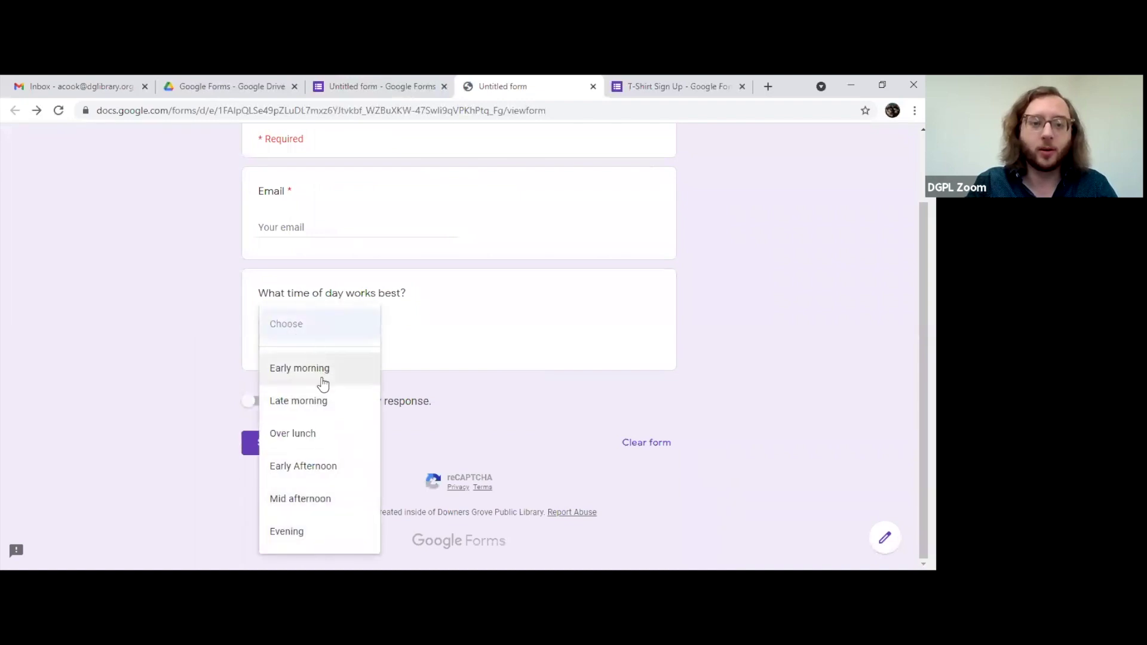
left_click(317, 438)
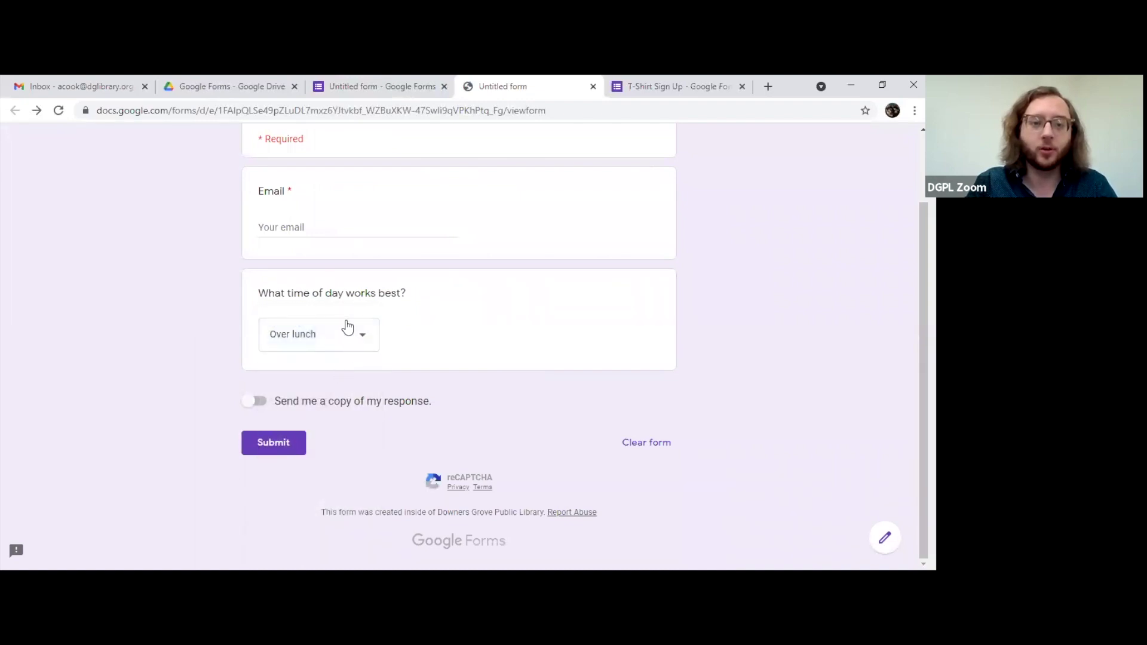
left_click(360, 338)
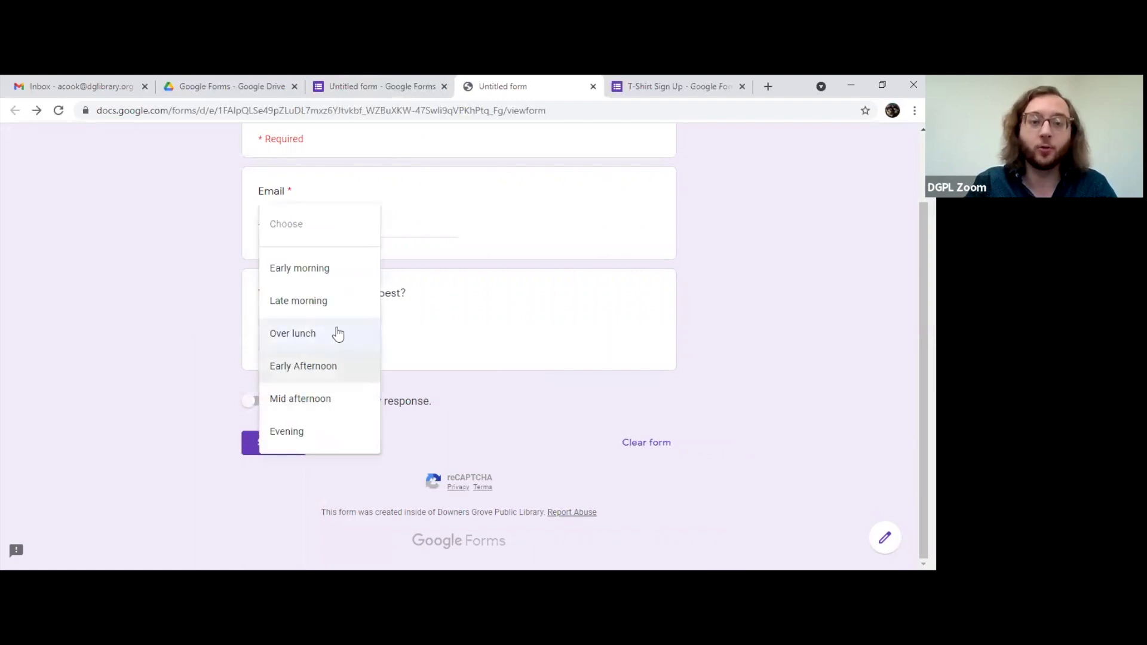
left_click(335, 303)
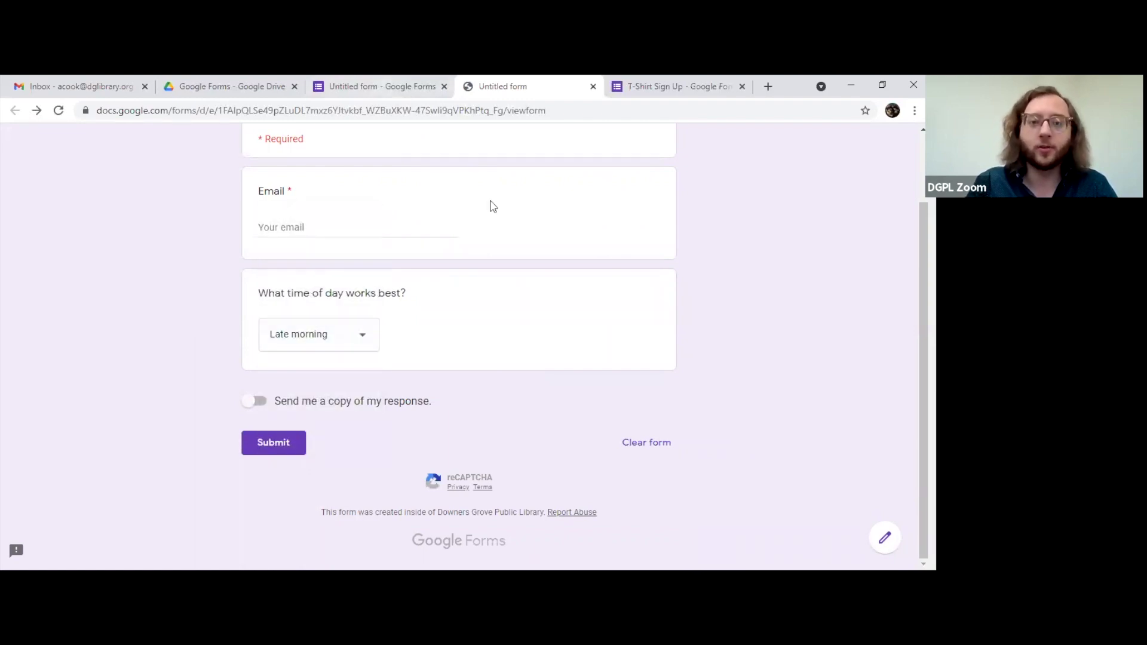
key("ctrl+shift+Tab")
left_click(668, 293)
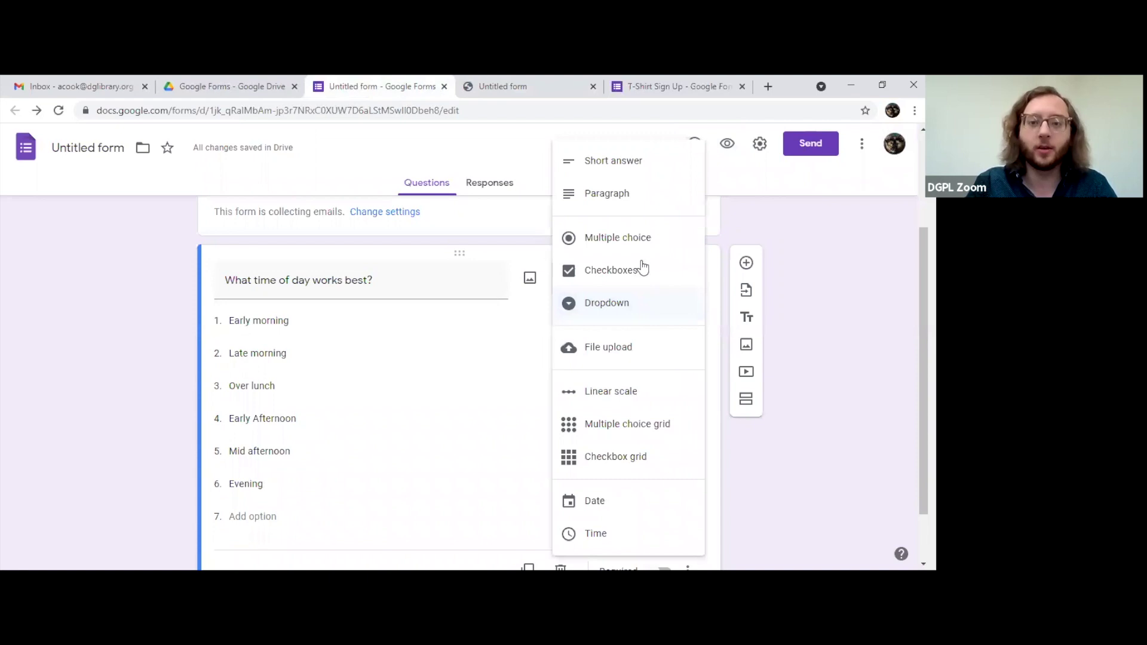
left_click(579, 87)
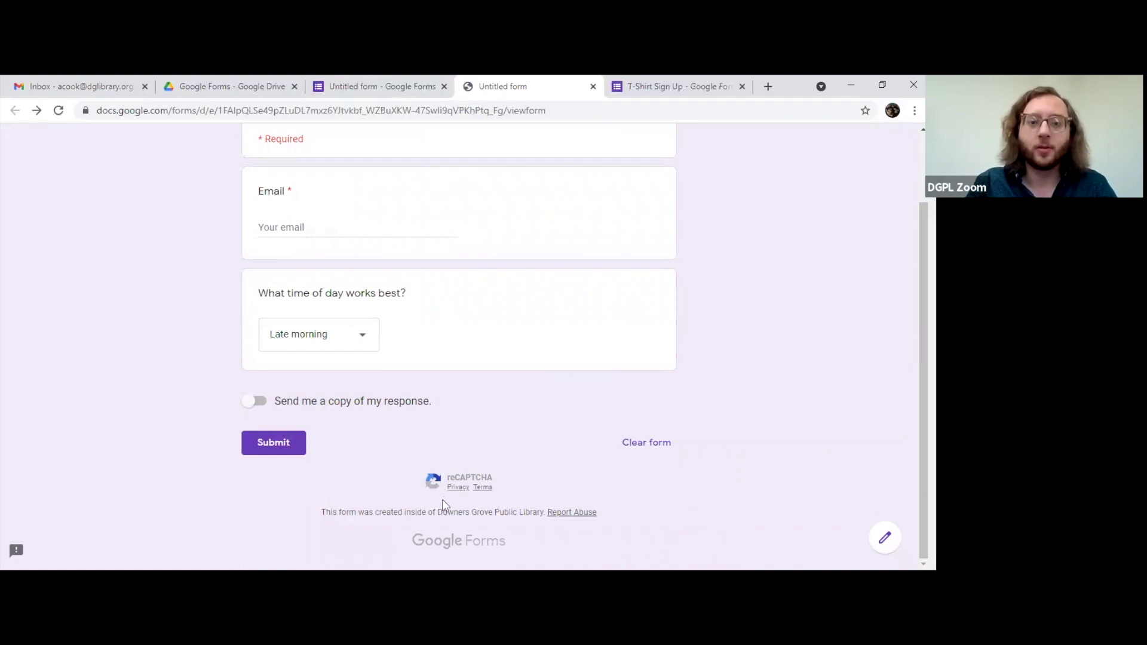
left_click(233, 87)
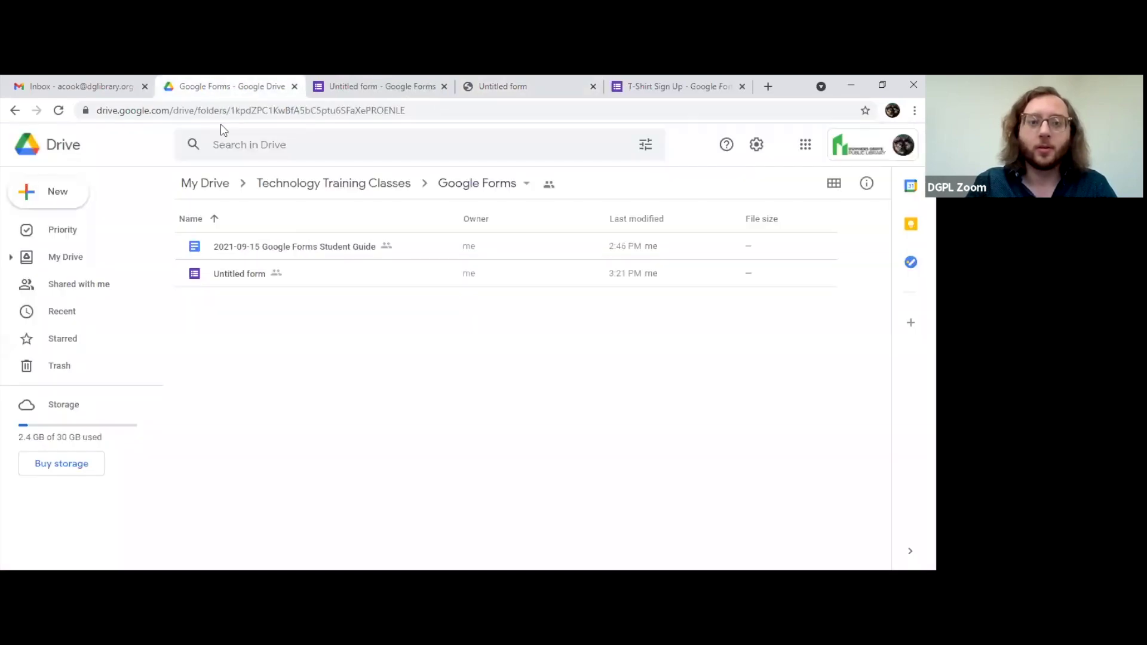
key("ctrl+Tab")
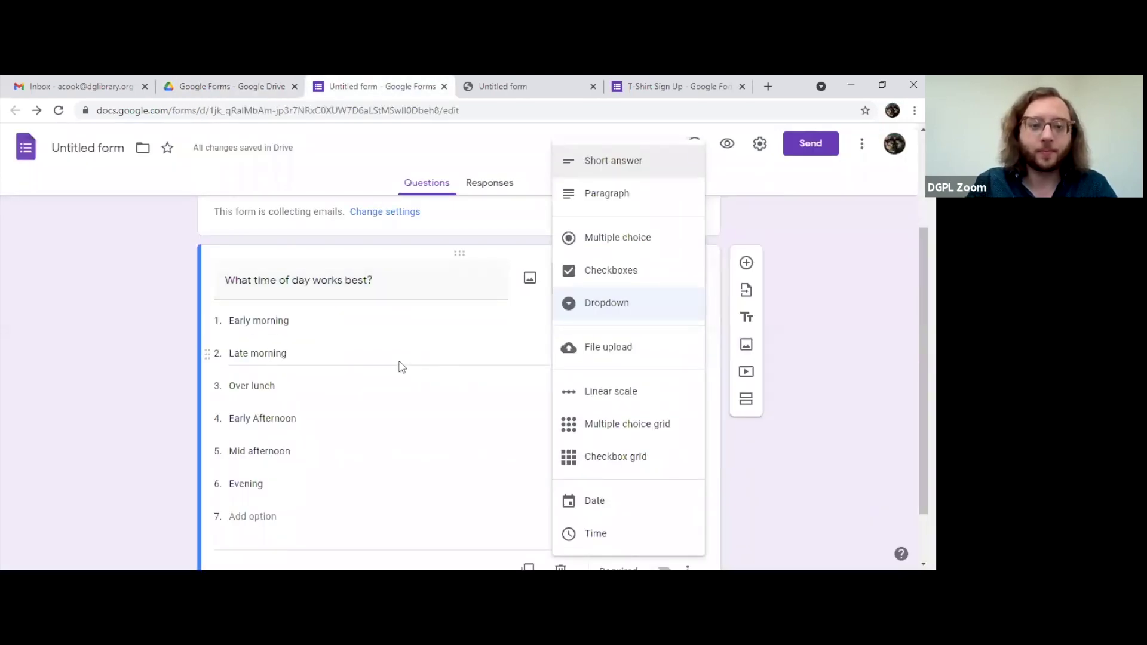
Step: Change the time-of-day question's type to File upload
left_click(610, 352)
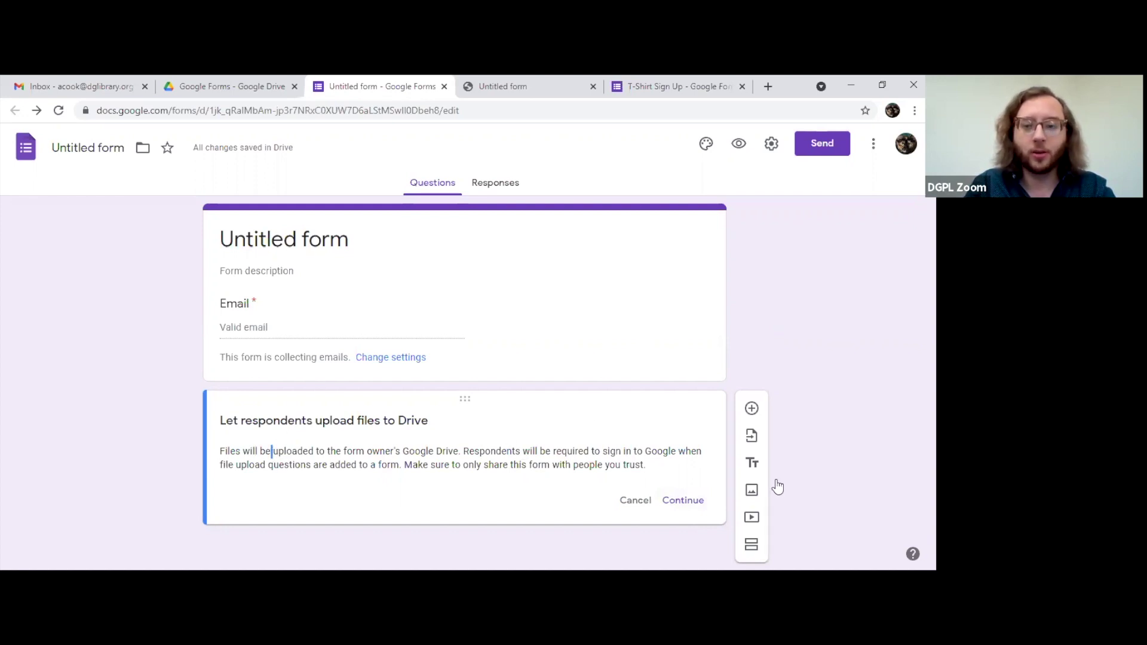
Step: Accept the Drive upload notice and keep the maximum number of files at 1
left_click(681, 500)
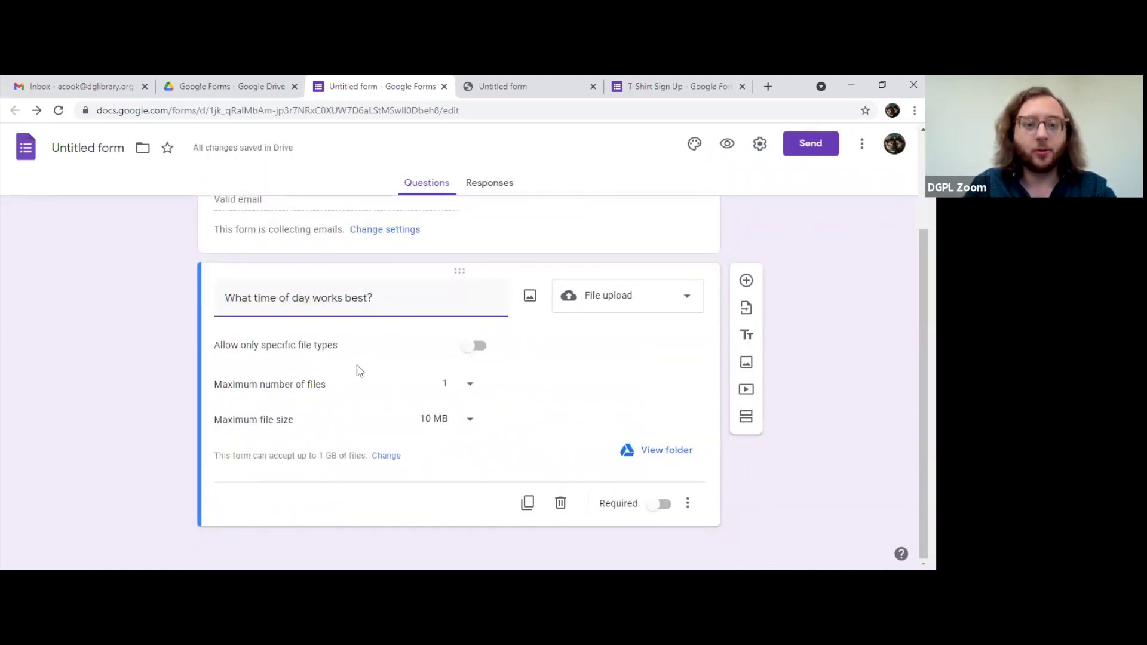
left_click(470, 386)
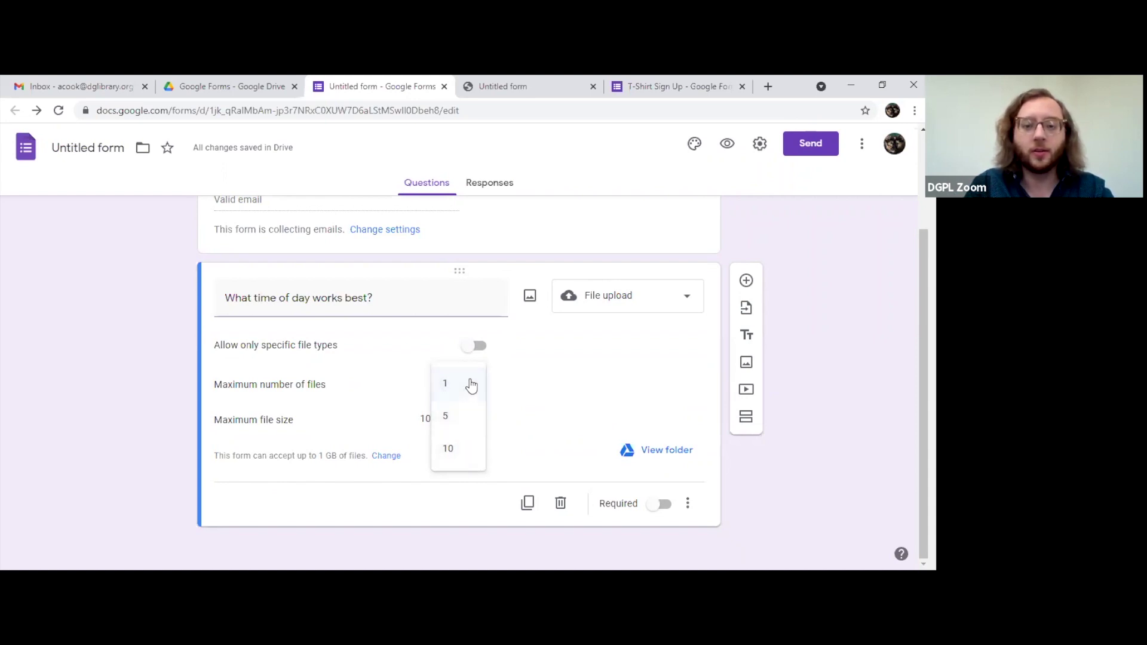
left_click(549, 397)
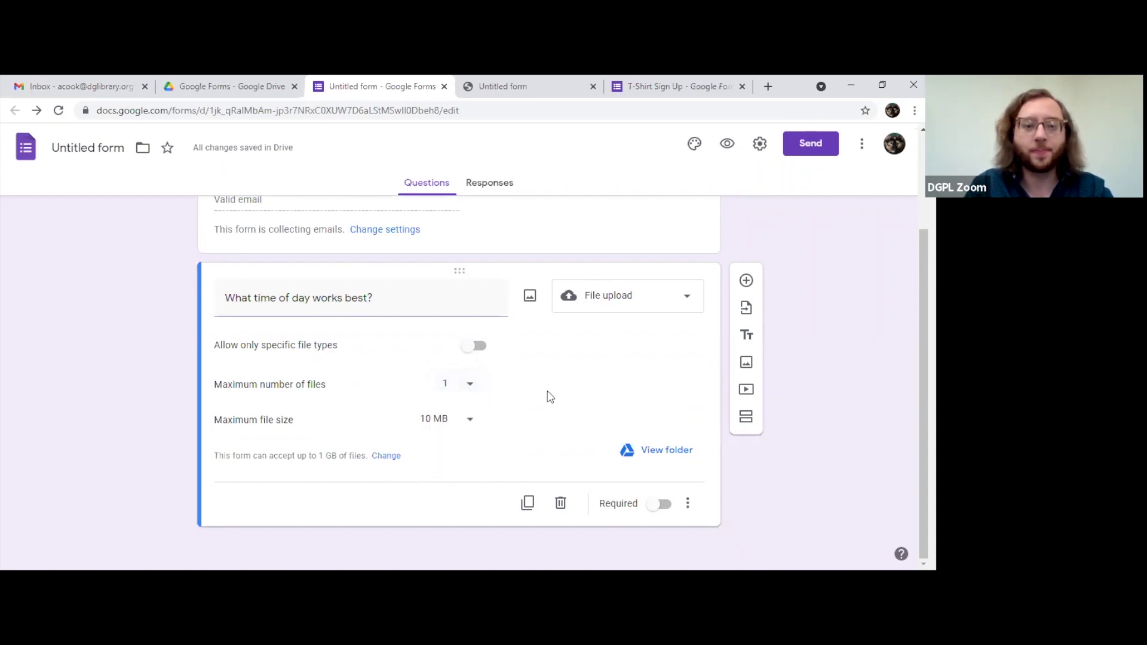
Step: Restrict uploads to specific file types, allowing only Document and PDF
left_click(476, 346)
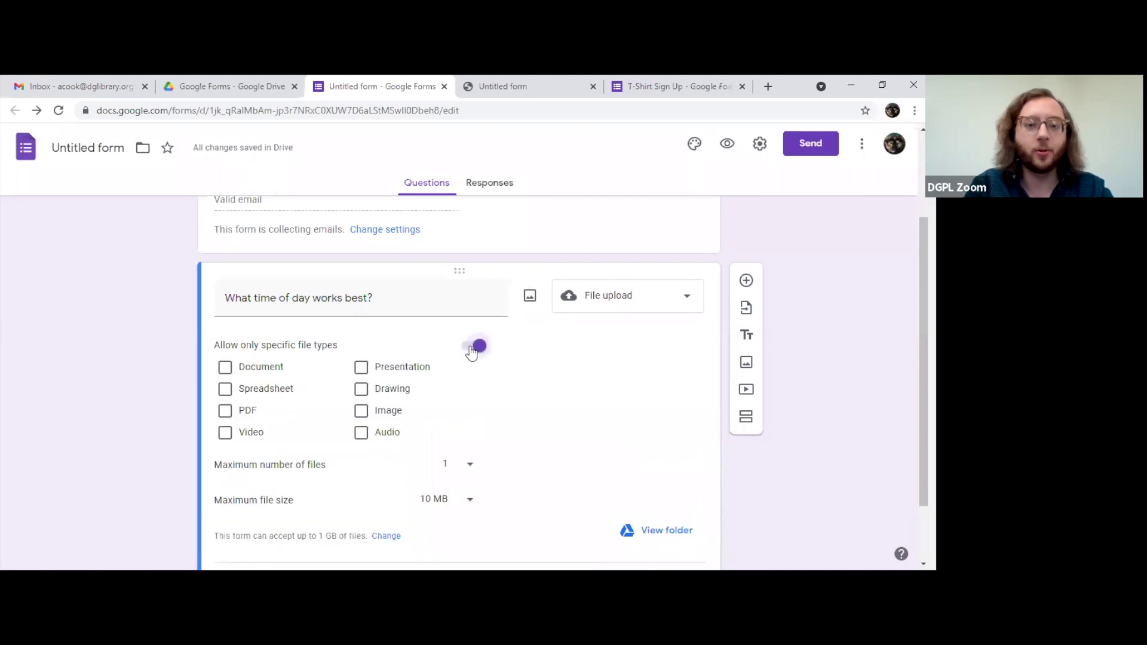
left_click(247, 371)
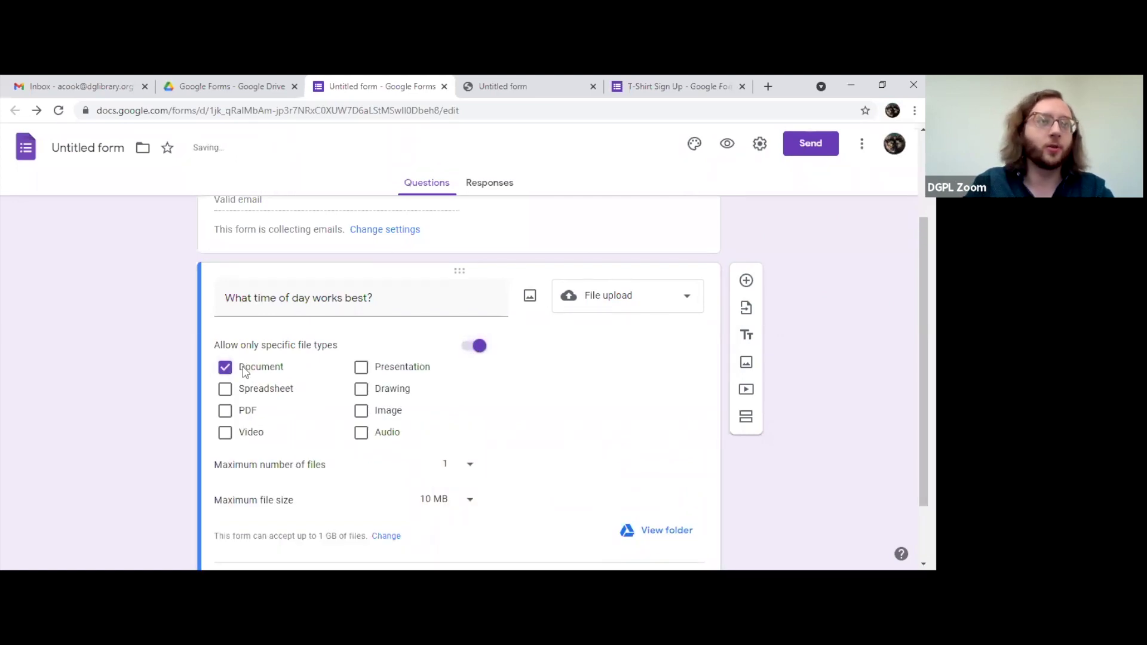
left_click(249, 417)
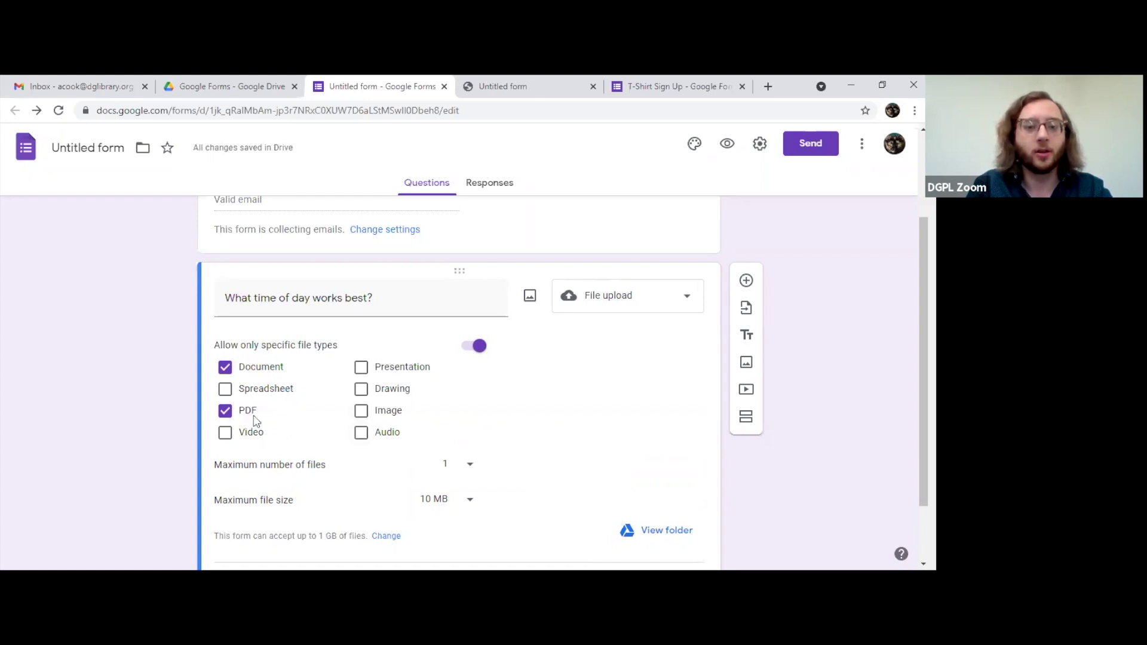
left_click(275, 389)
left_click(250, 435)
left_click(250, 435)
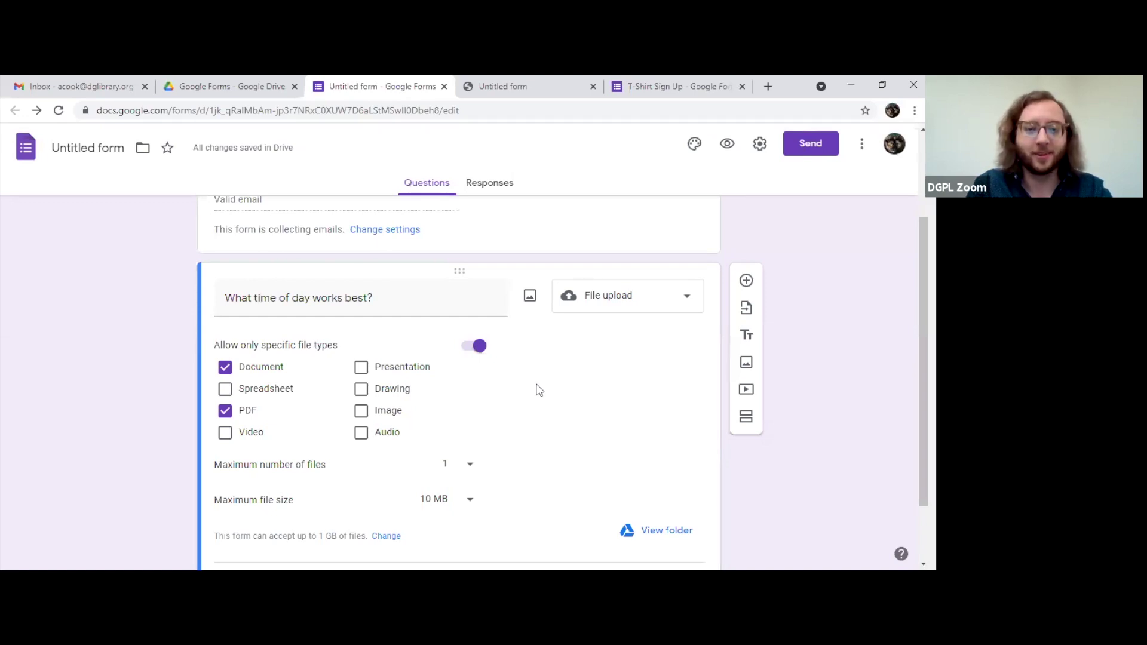
scroll(536, 392, "down", 1)
scroll(547, 392, "up", 2)
scroll(550, 395, "down", 2)
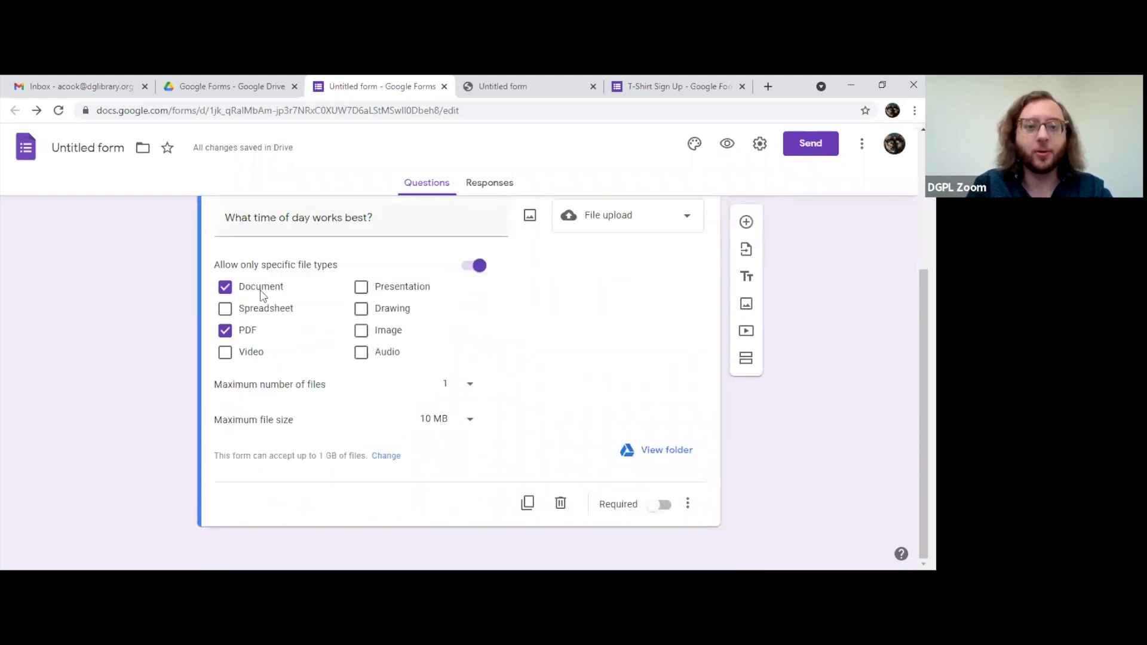
left_click(440, 424)
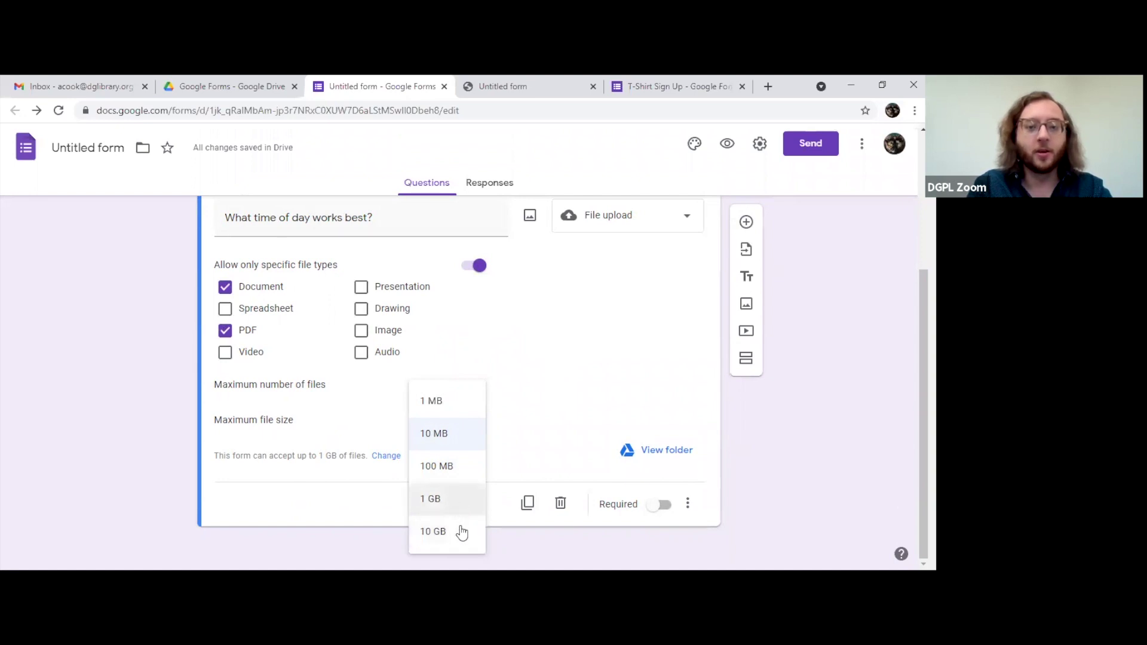
left_click(455, 441)
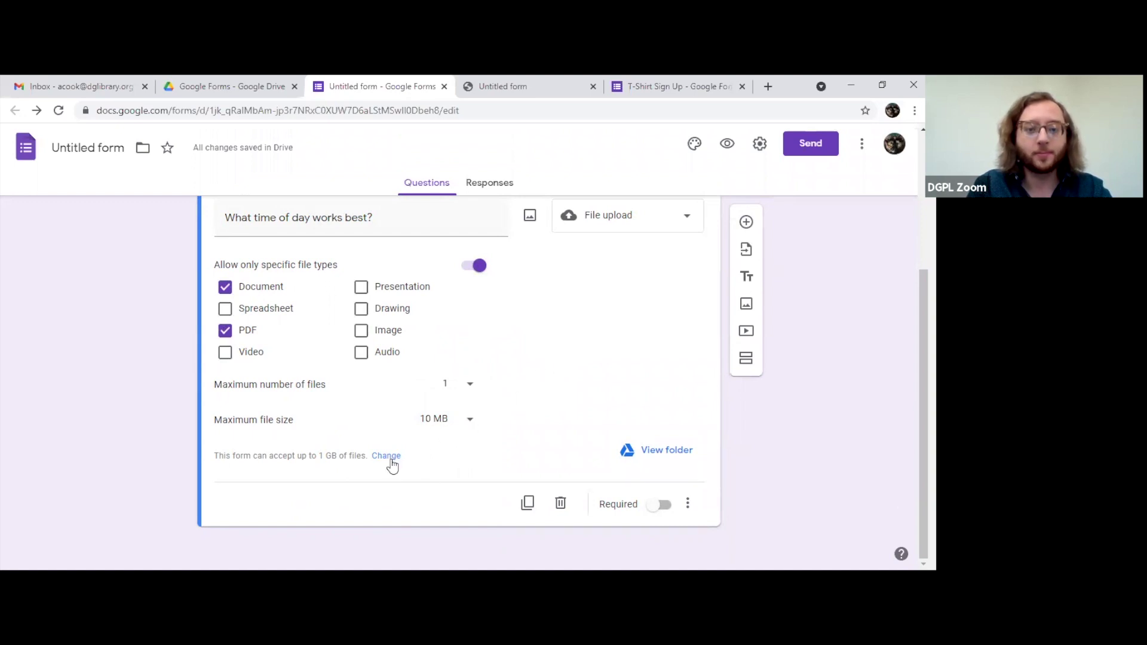
scroll(582, 400, "up", 4)
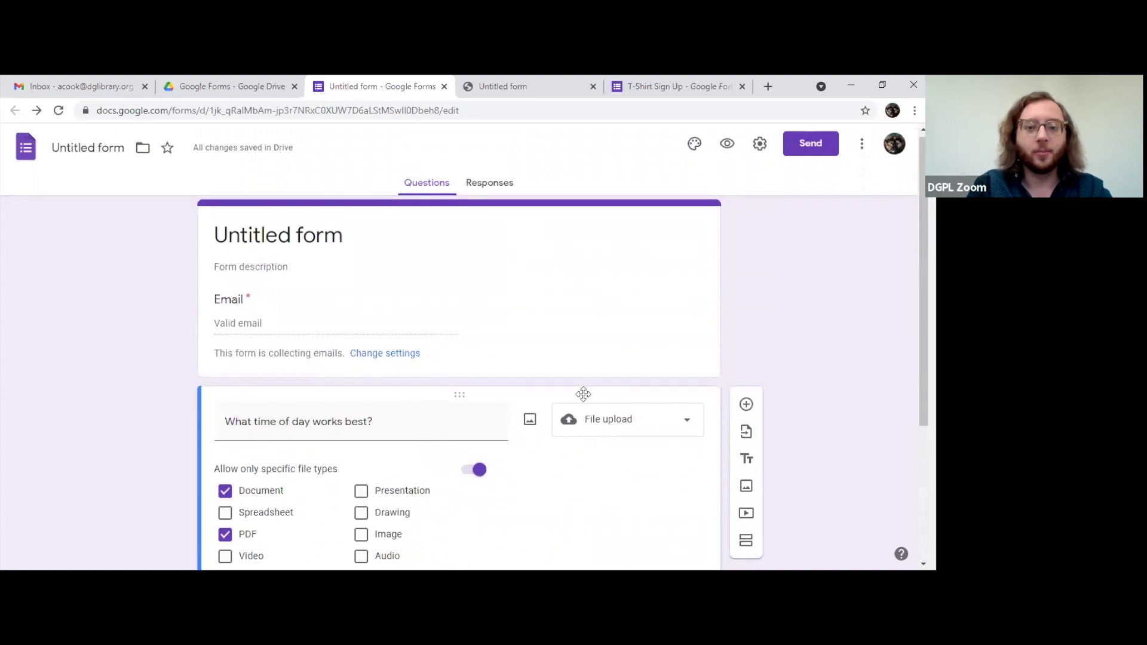
Step: Switch the question to a Linear scale running from 1 to 5
left_click(617, 435)
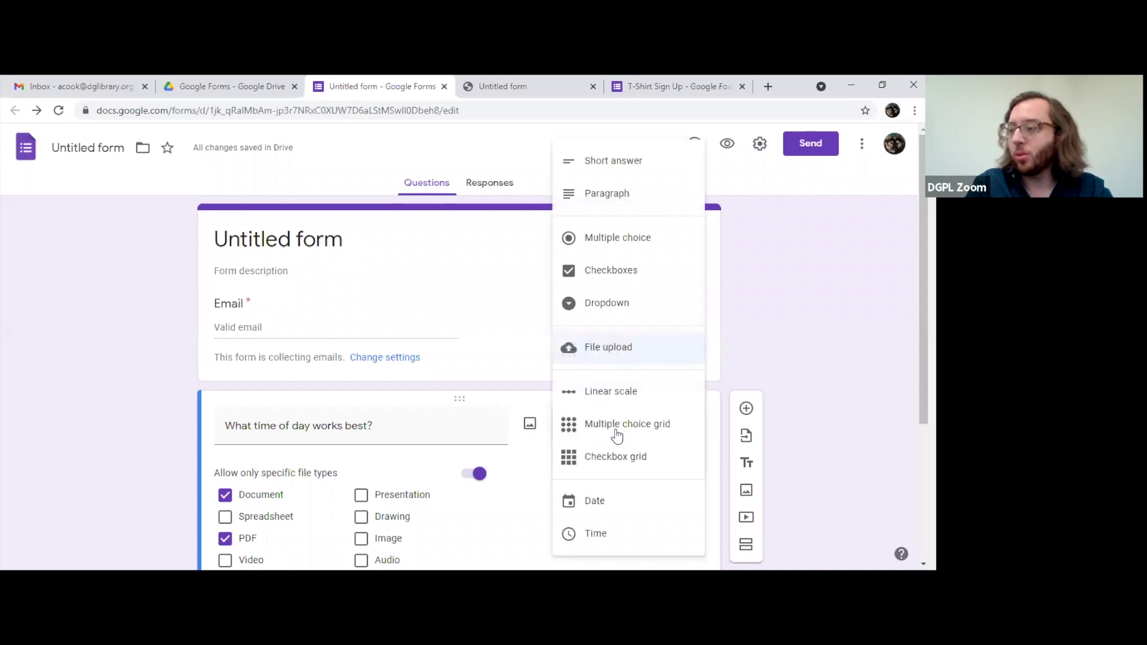
left_click(617, 394)
left_click(246, 382)
left_click(236, 343)
left_click(236, 383)
left_click(244, 405)
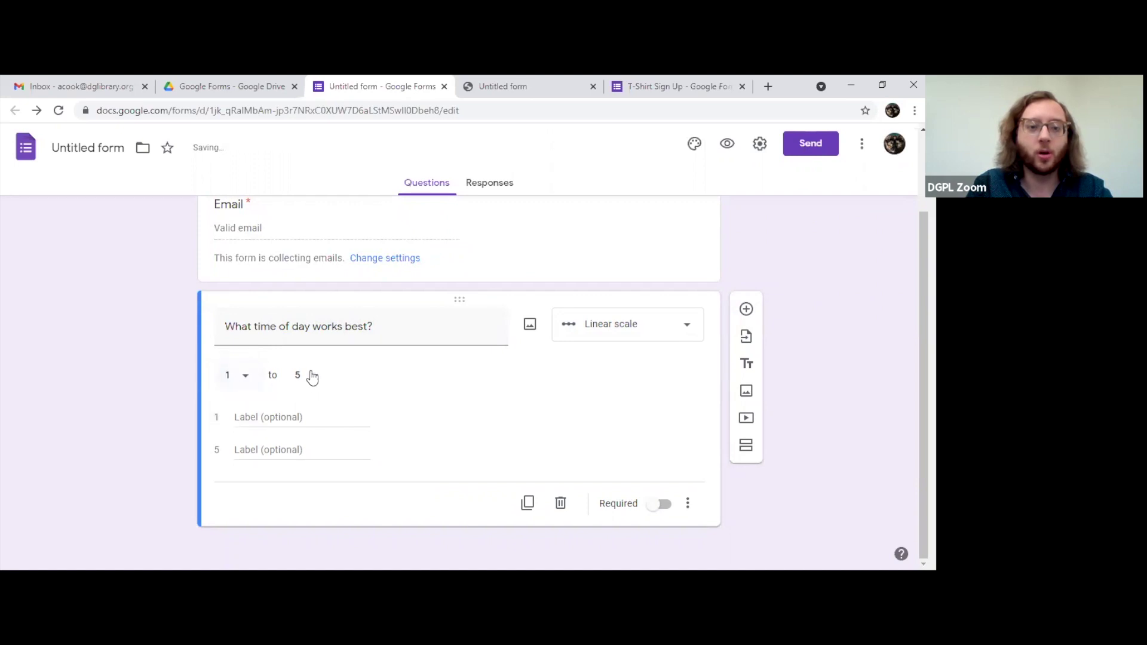
left_click(309, 377)
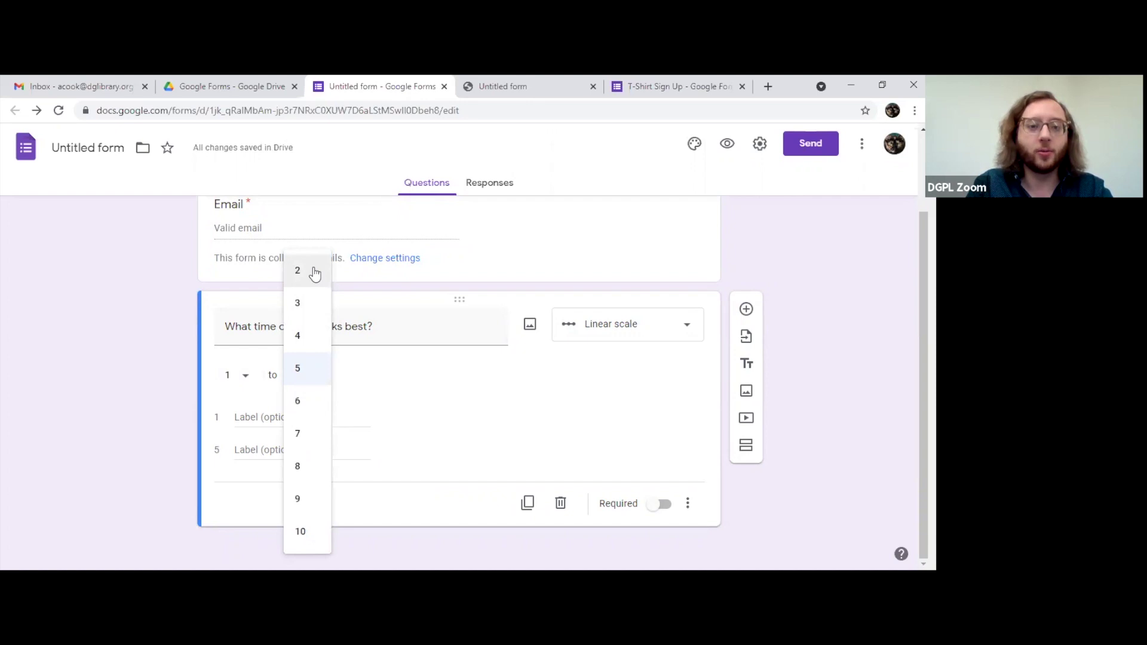
left_click(313, 378)
left_click(320, 417)
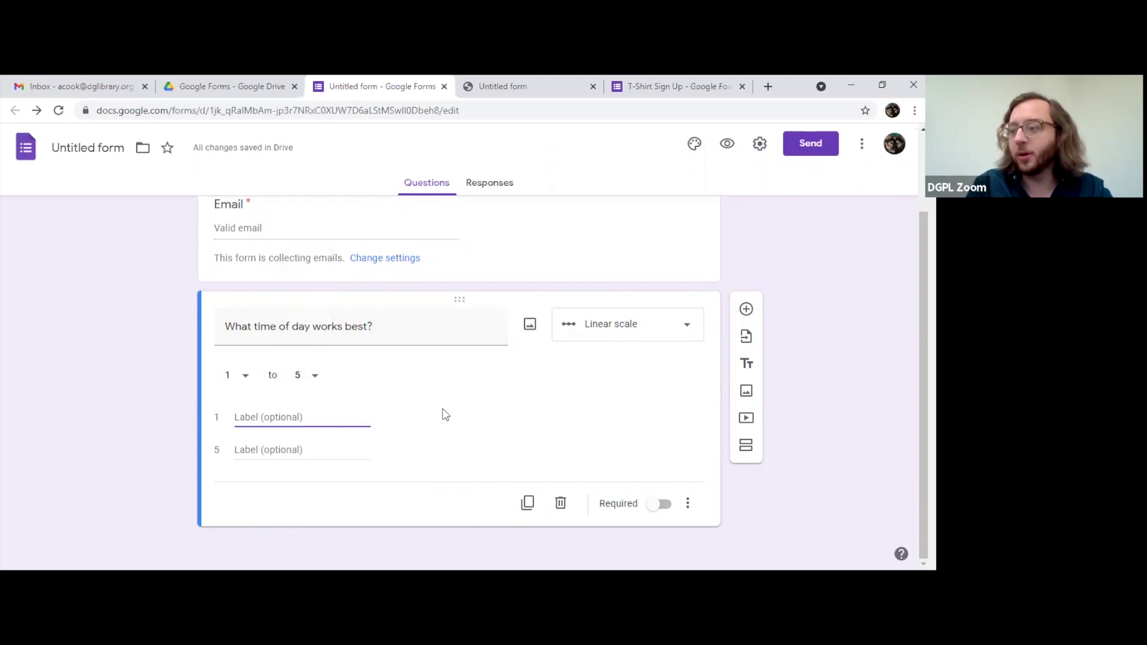
Step: Change the scale range to run from 1 to 3
left_click(246, 377)
left_click(242, 348)
left_click(313, 376)
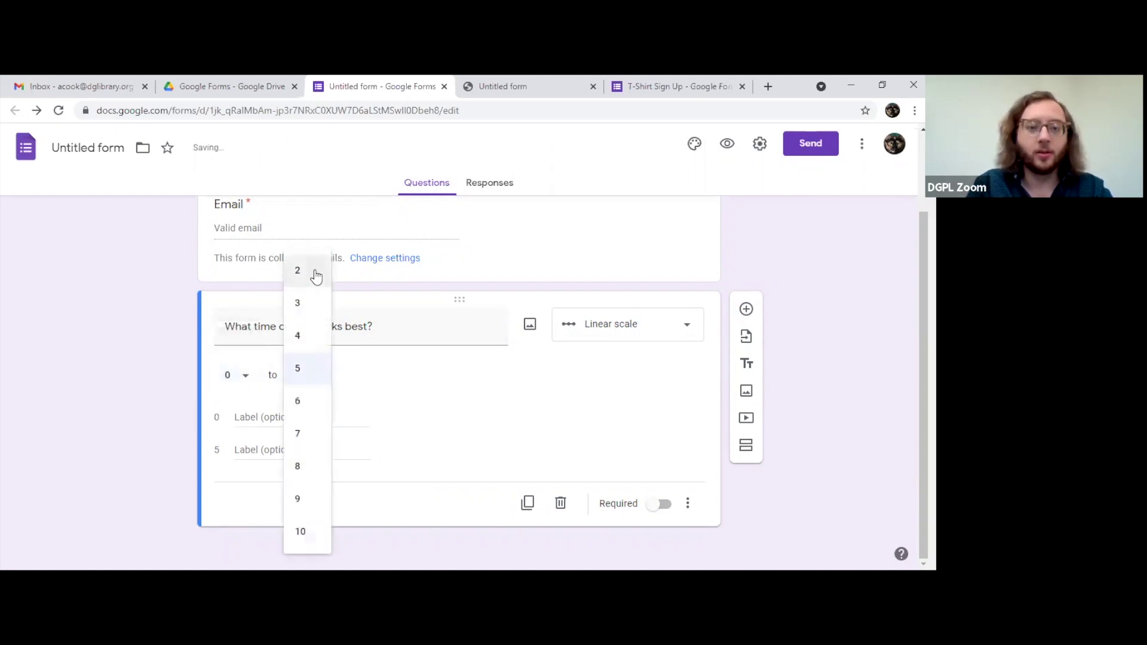
left_click(316, 276)
left_click(313, 374)
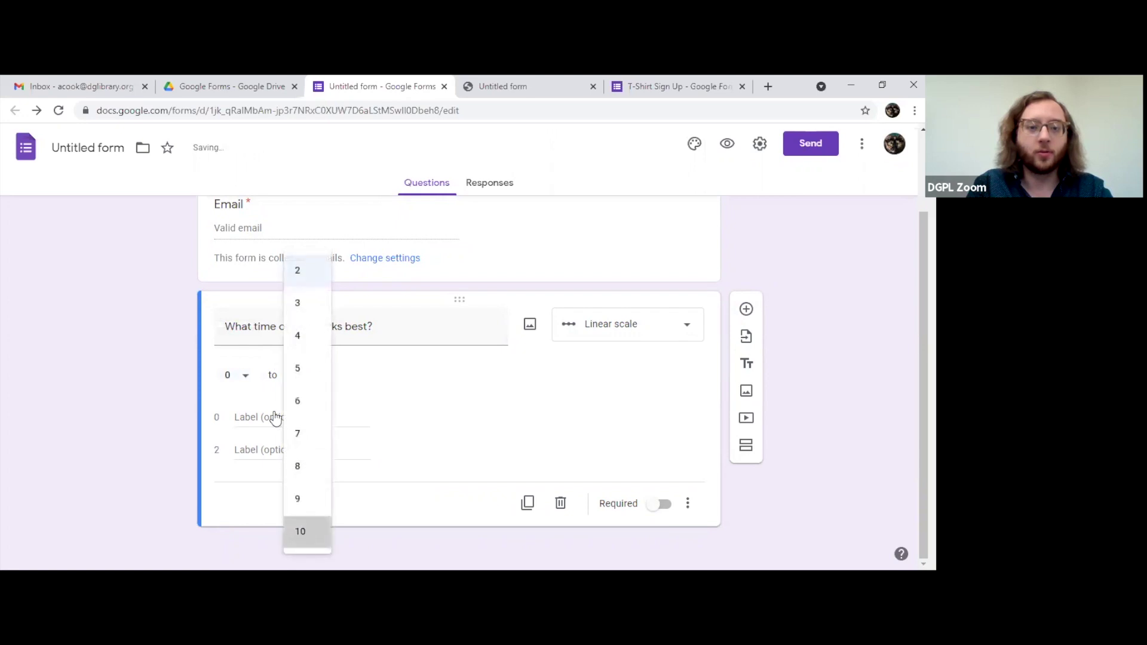
left_click(232, 377)
left_click(239, 414)
left_click(314, 382)
left_click(326, 193)
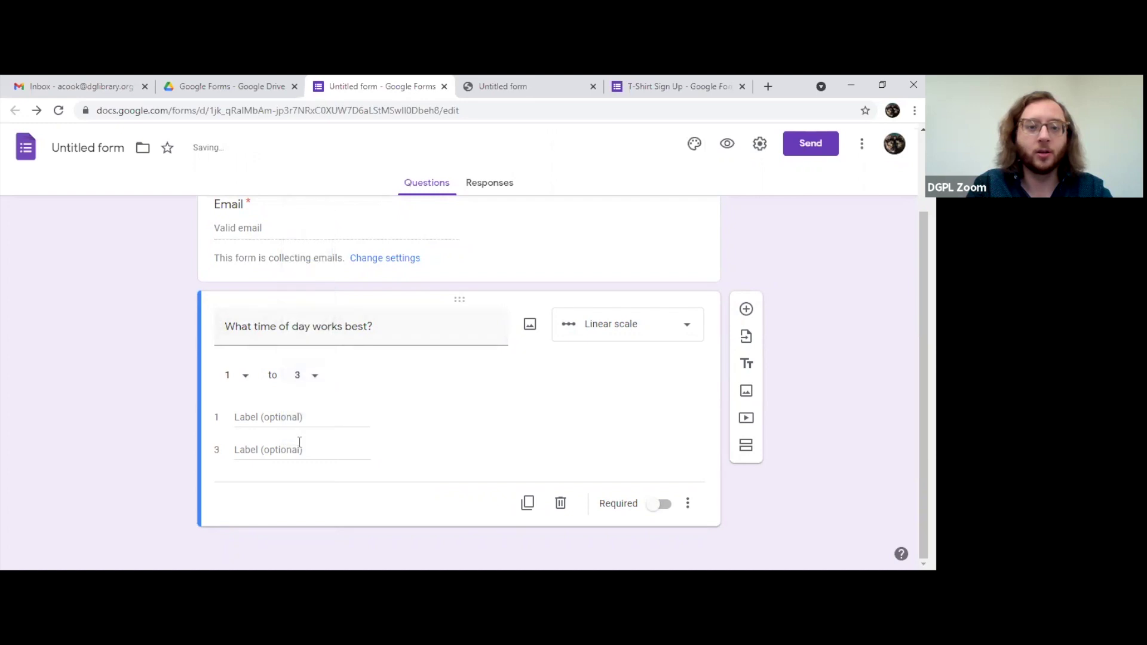
Step: Label the scale's ends Worst for 1 and Best for 3
left_click(264, 416)
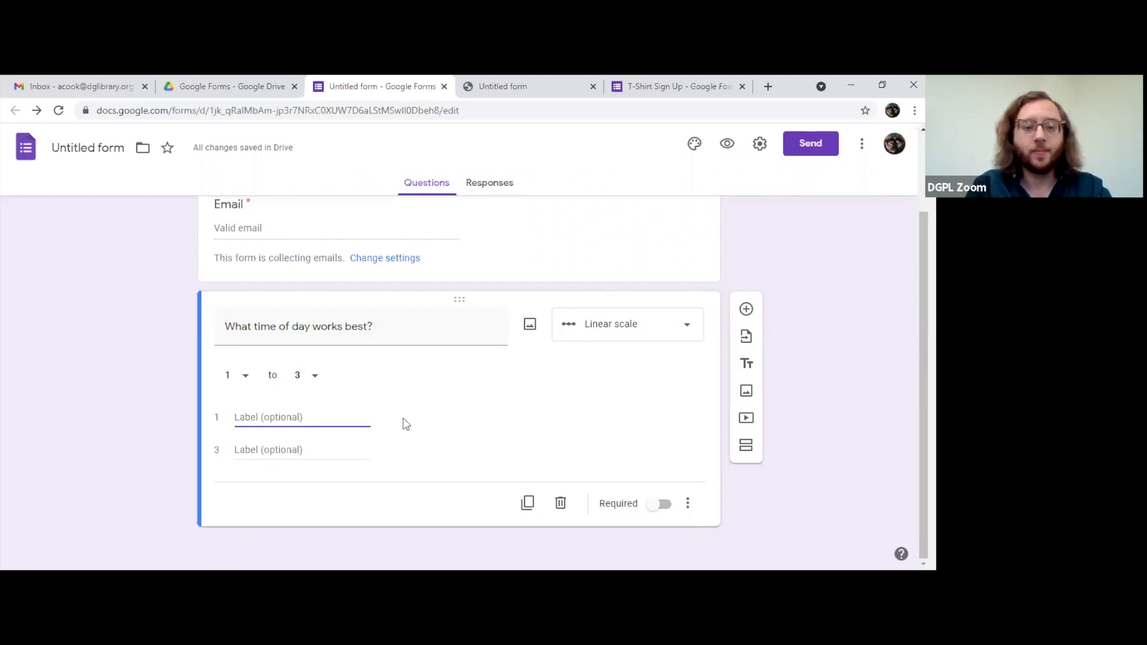
type("Worst")
left_click(260, 452)
type("Best")
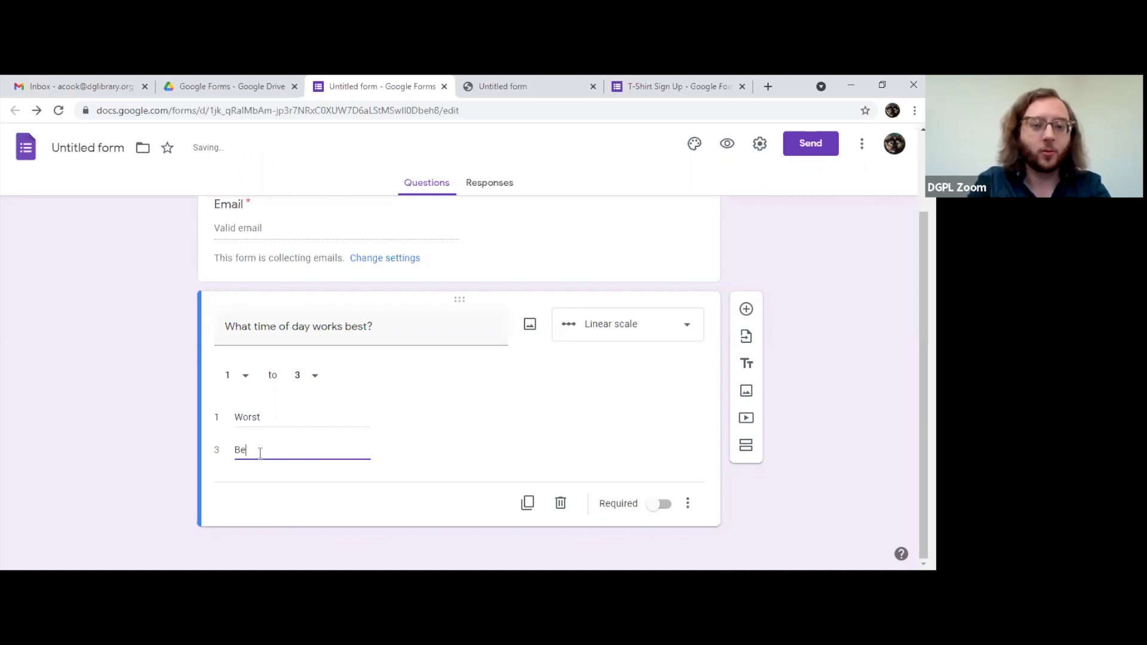
left_click(497, 407)
scroll(496, 409, "up", 3)
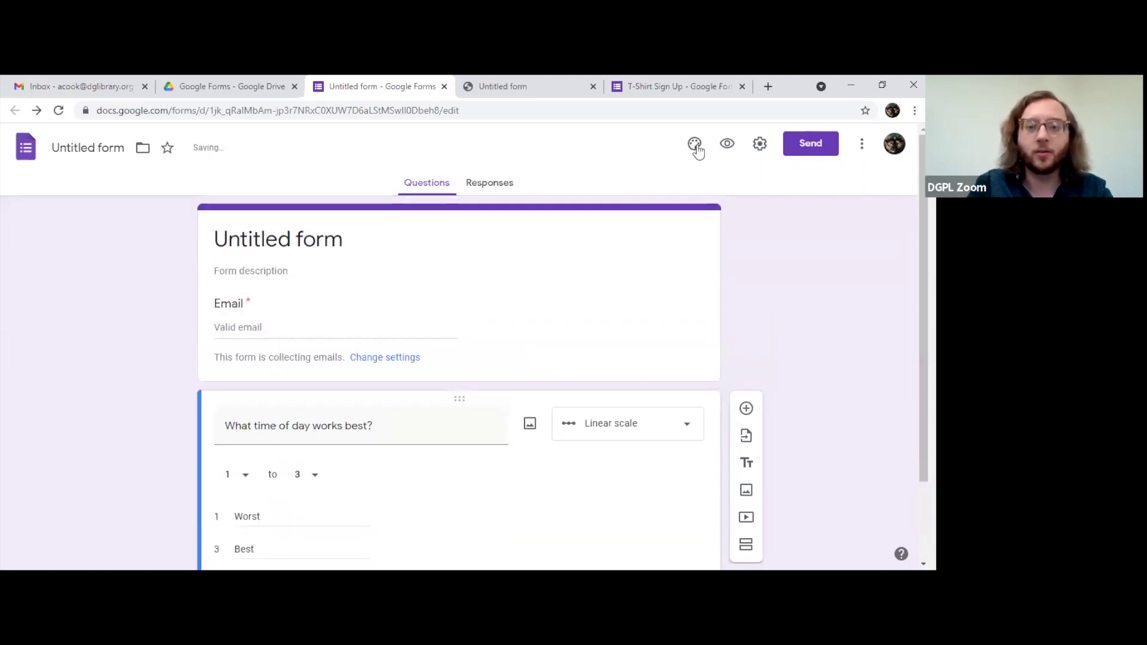
Step: Open the form preview and clear a stray text selection
left_click(726, 144)
scroll(472, 310, "down", 3)
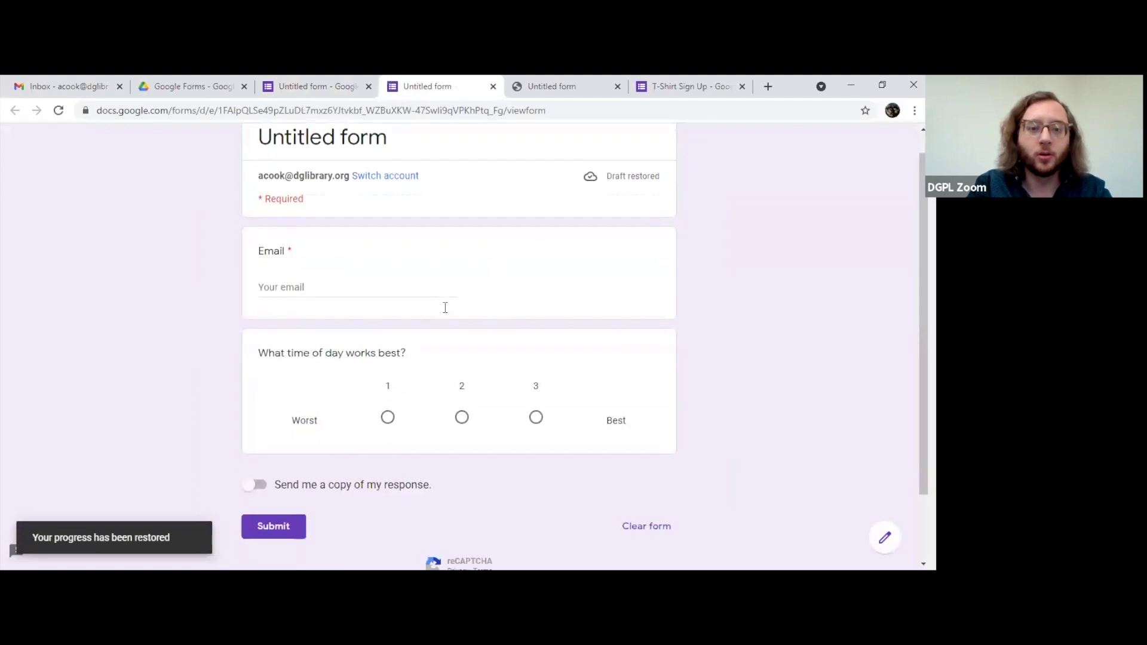
scroll(445, 335, "up", 3)
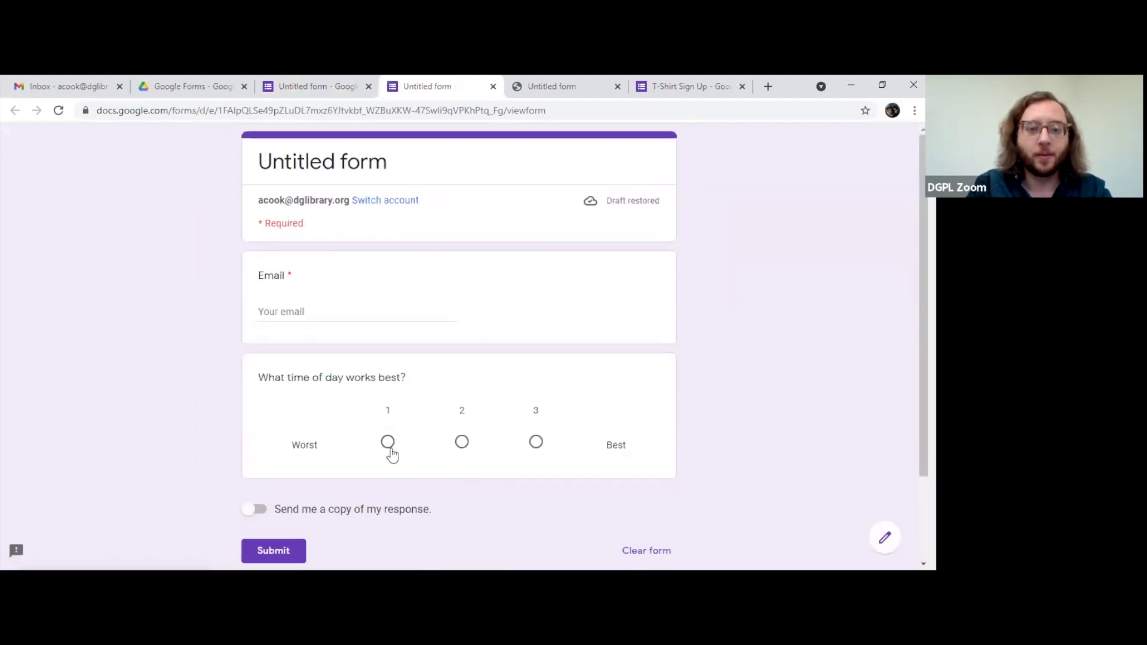
left_click_drag(301, 378, 417, 376)
left_click(418, 378)
Step: Test ratings 1, 2 and 3 in the preview, then return to the editor's question types
left_click(386, 445)
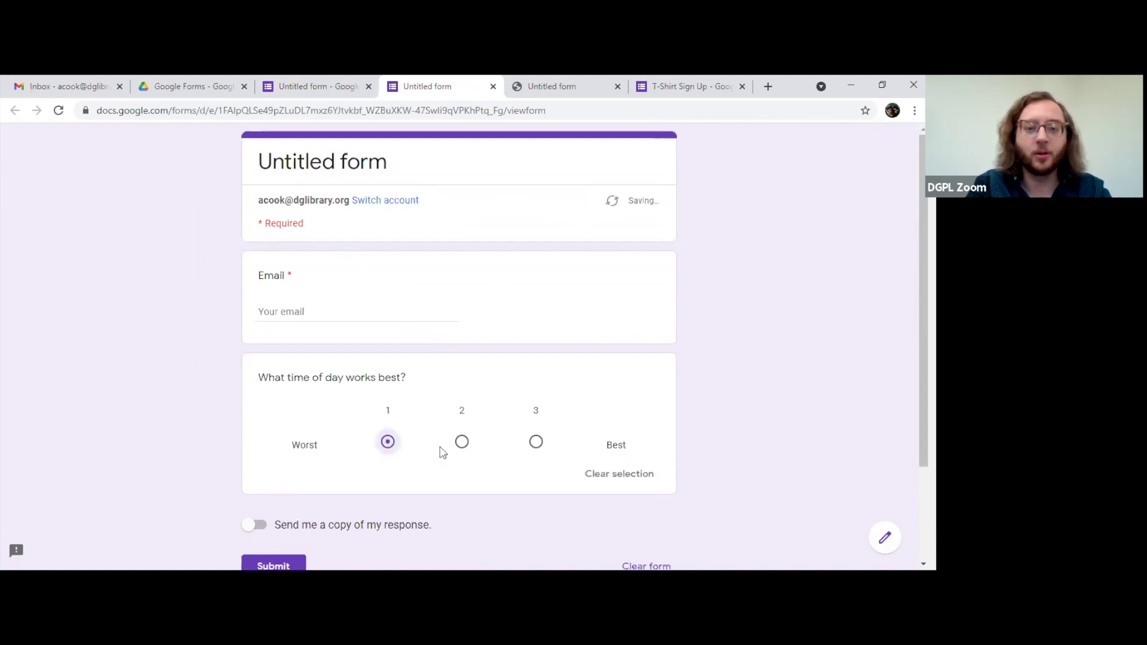
left_click(462, 447)
left_click(536, 444)
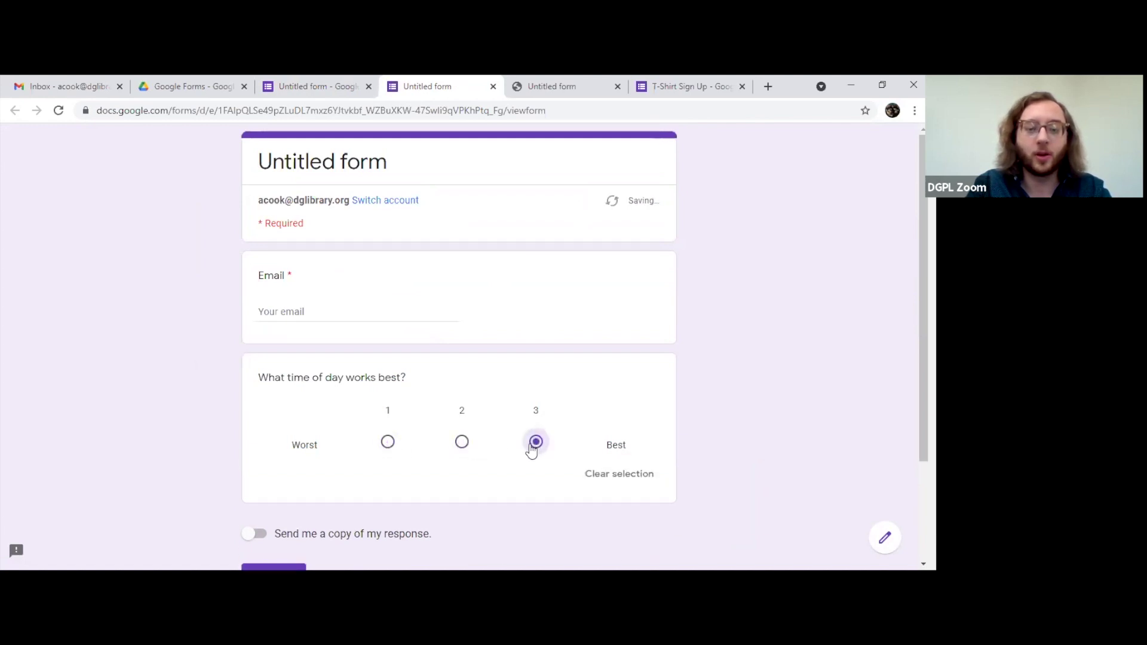
left_click(387, 442)
left_click(538, 446)
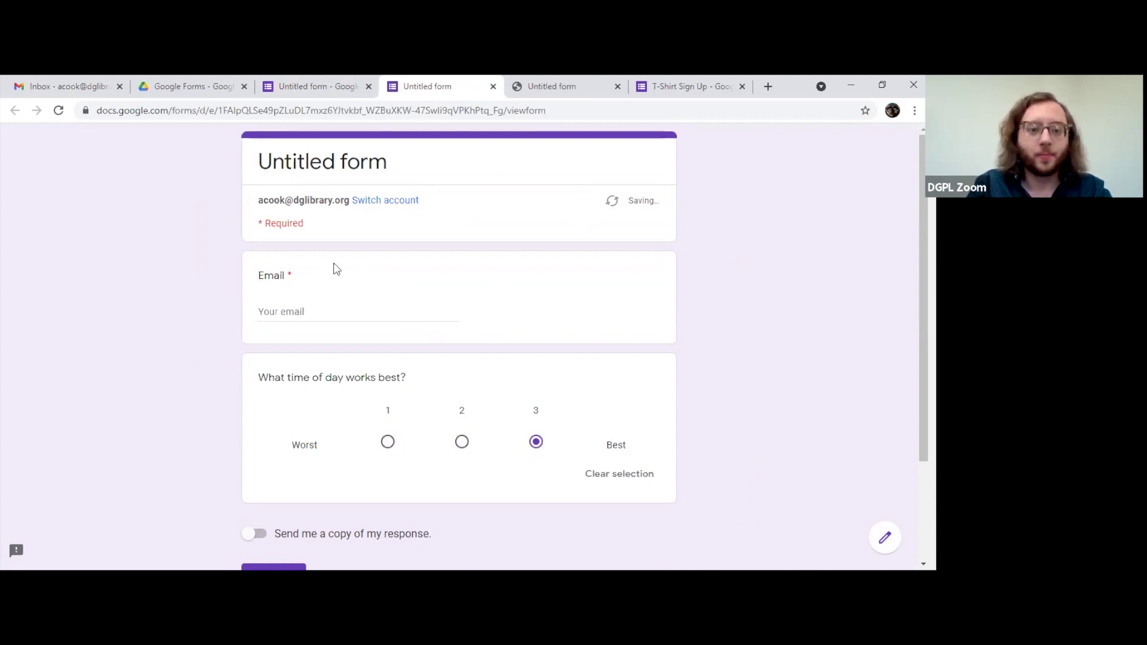
key("ctrl+shift+Tab")
left_click(562, 327)
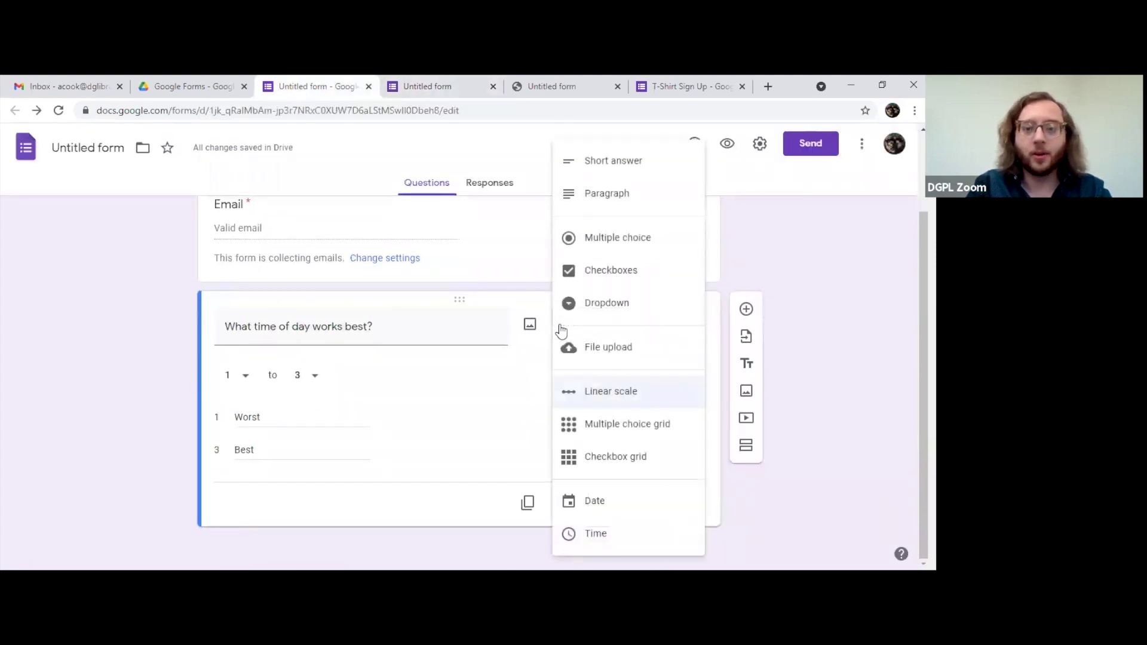
Step: Change the question to a Multiple choice grid, then to a Checkbox grid
left_click(632, 424)
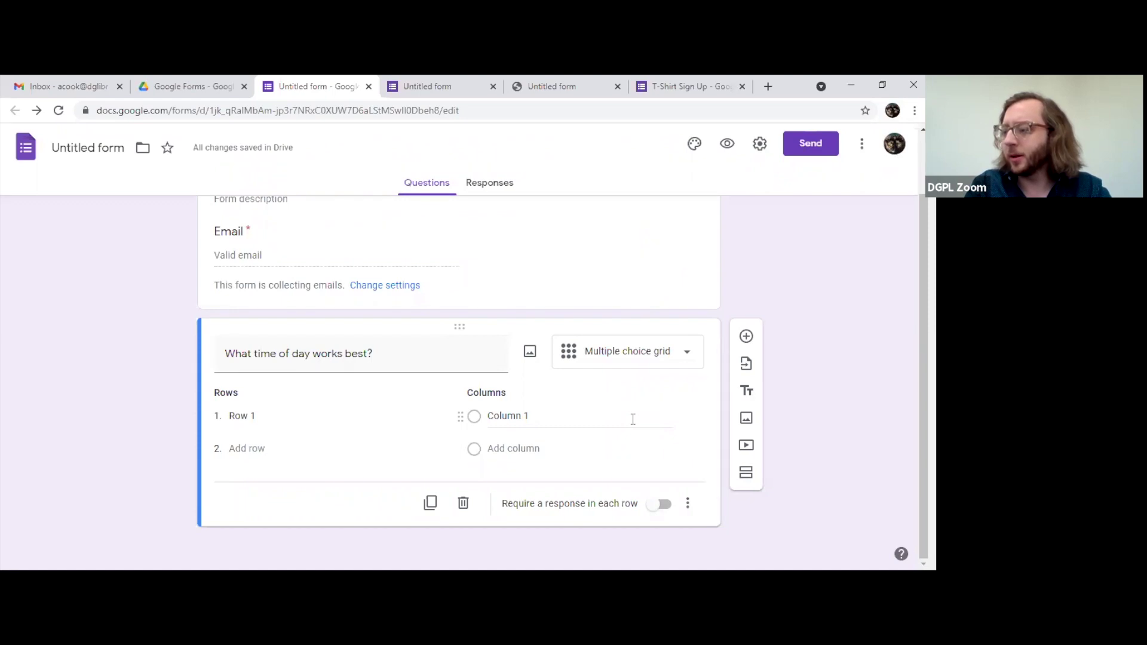
left_click(661, 349)
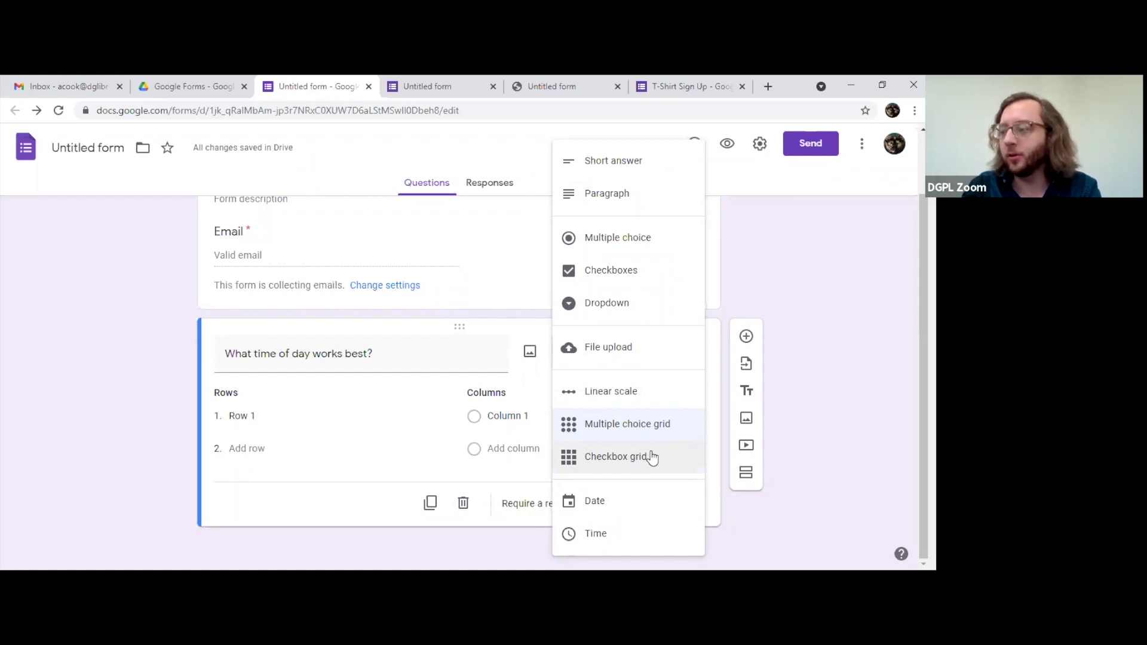
left_click(653, 458)
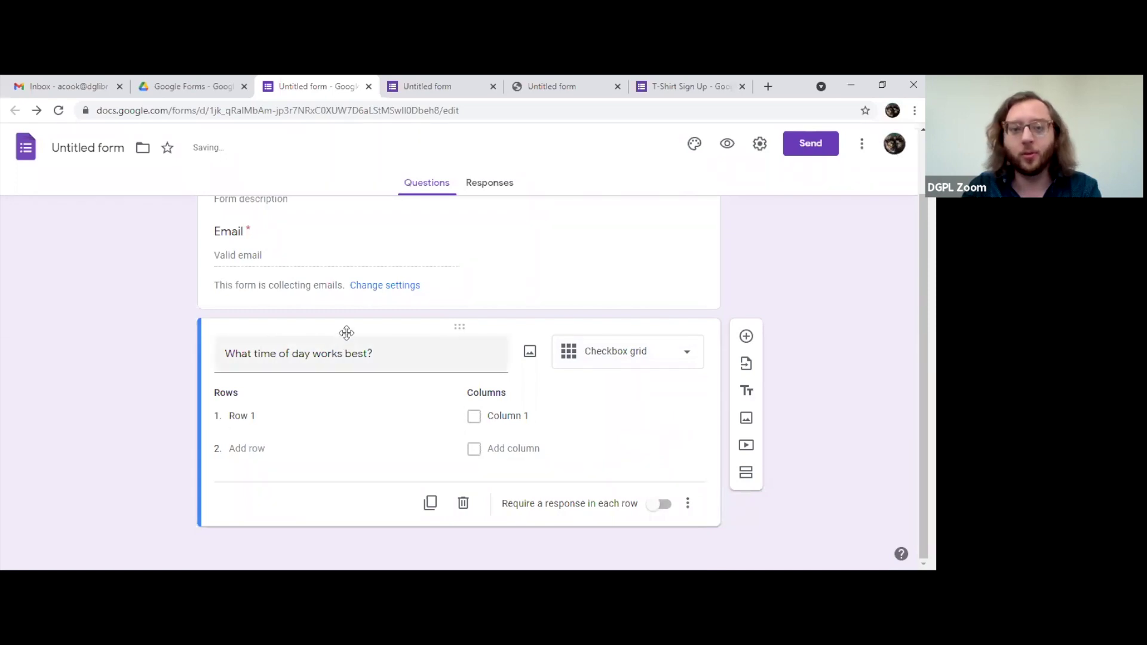
left_click(269, 418)
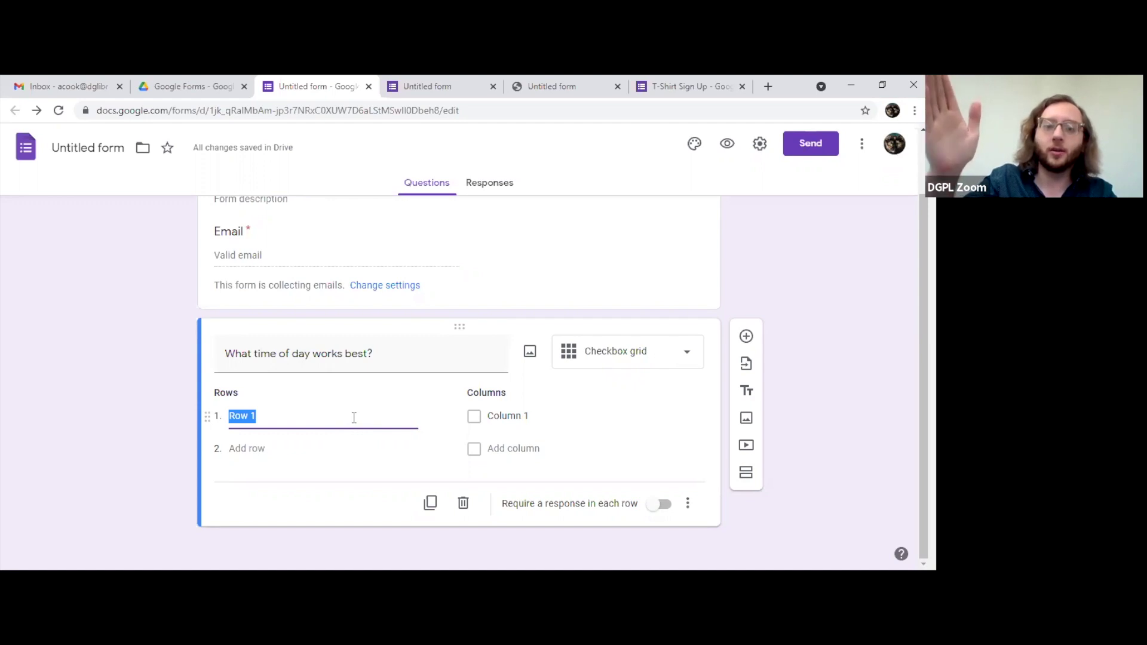
Step: Name the grid columns Monday, Tuesday and Wednesday
left_click(548, 419)
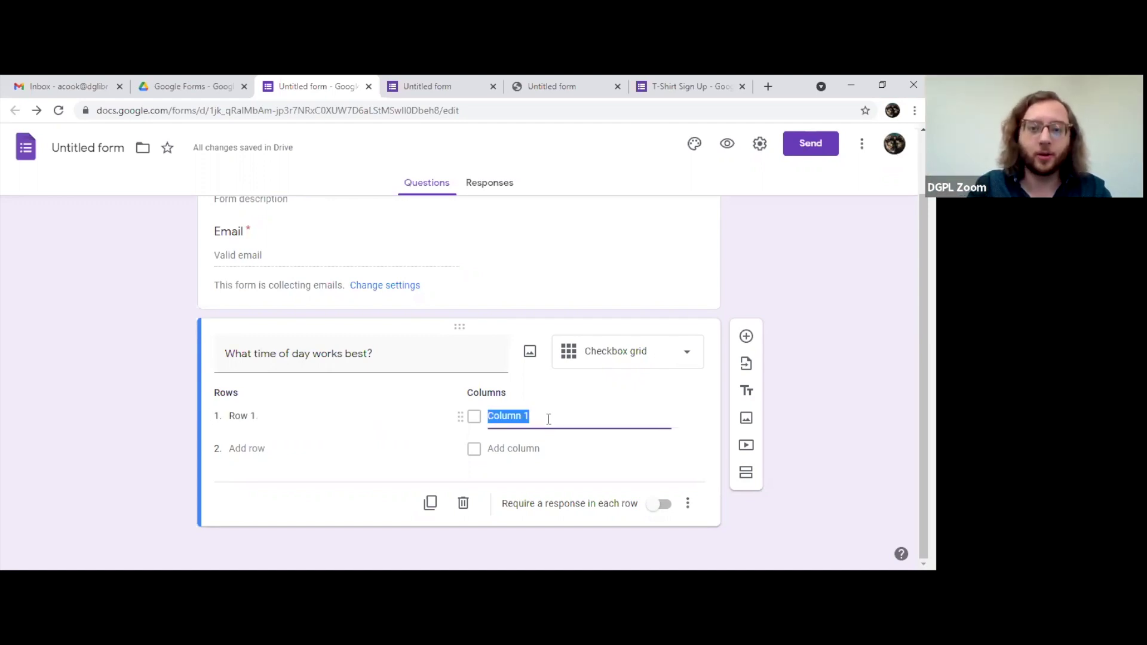
type("Monday")
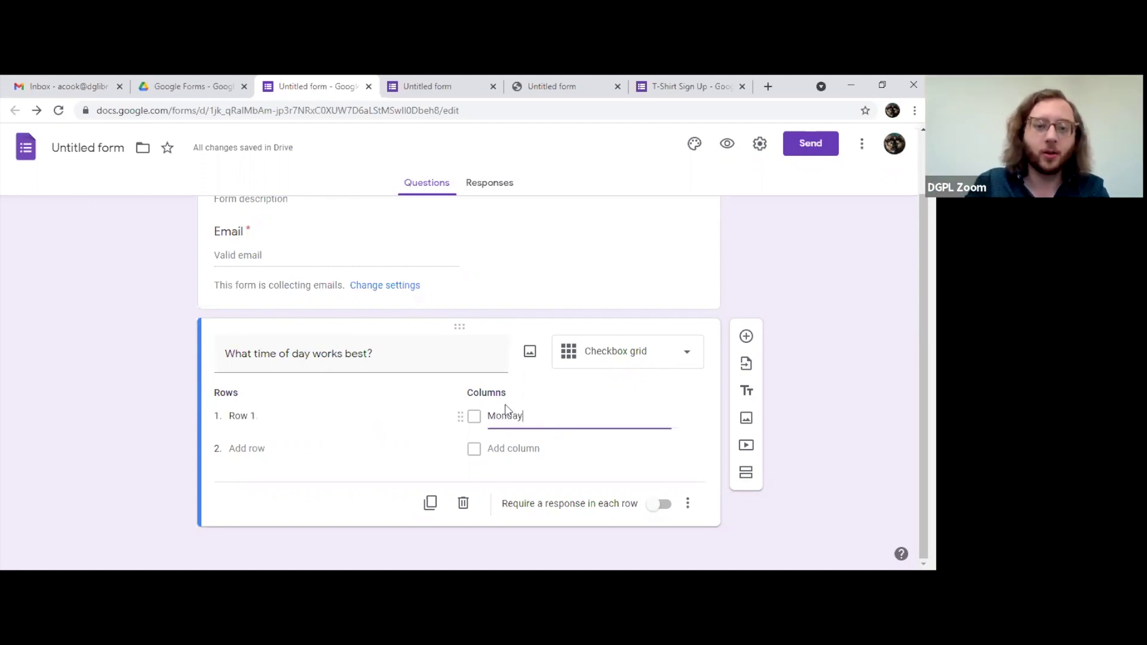
left_click(504, 448)
type("Tuesday")
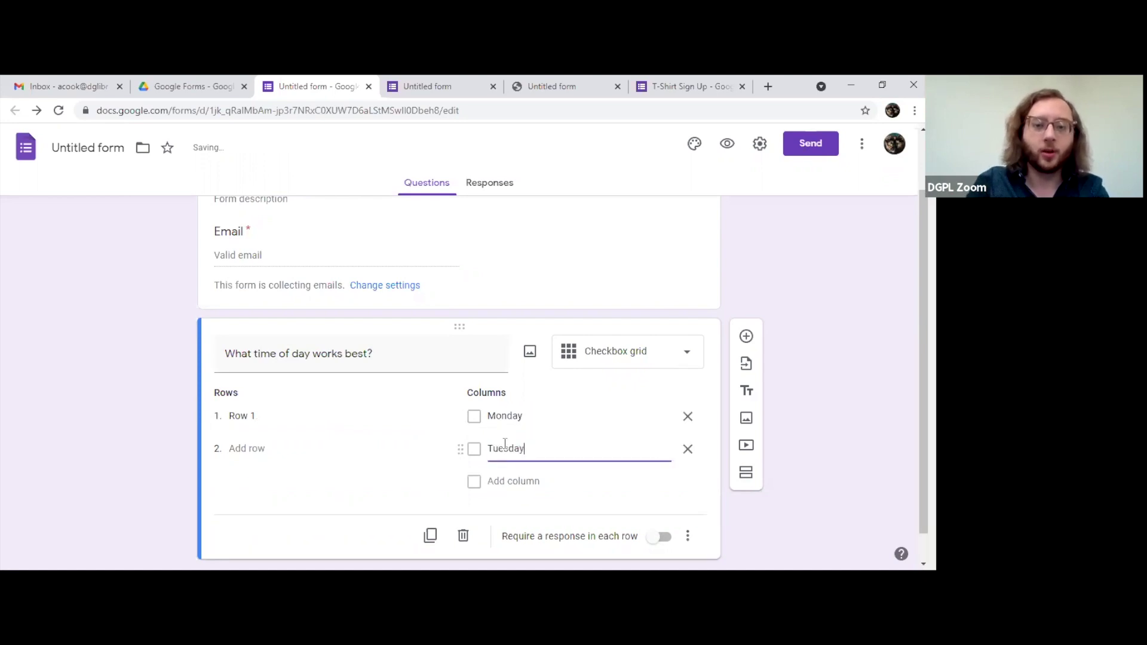
left_click(551, 494)
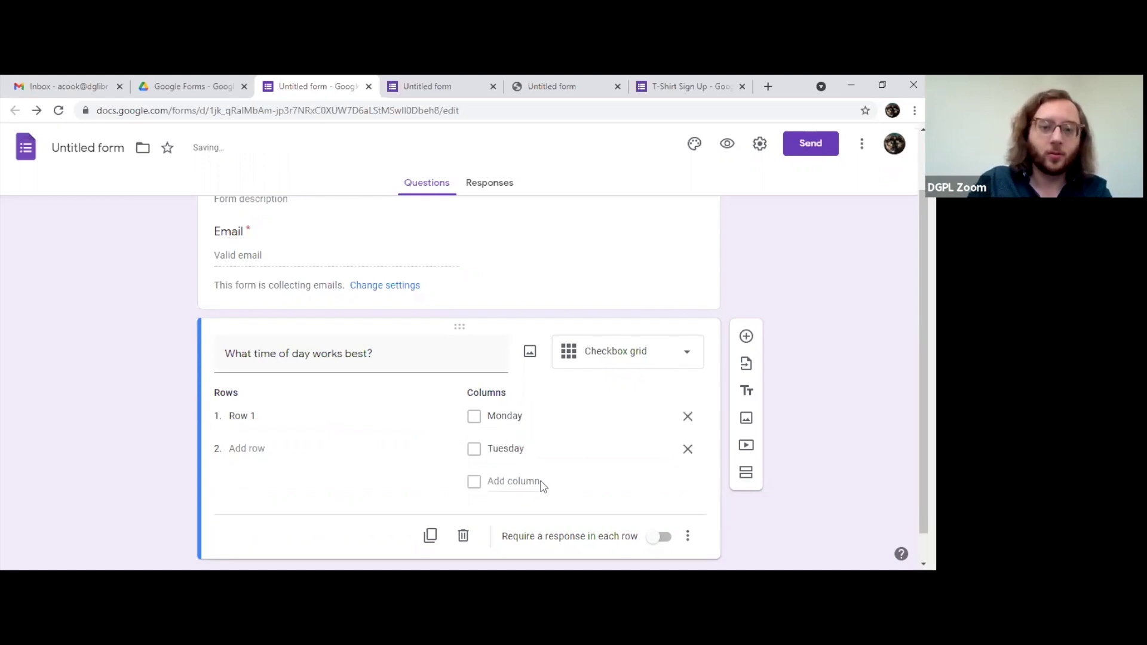
left_click(522, 480)
type("Wednesday")
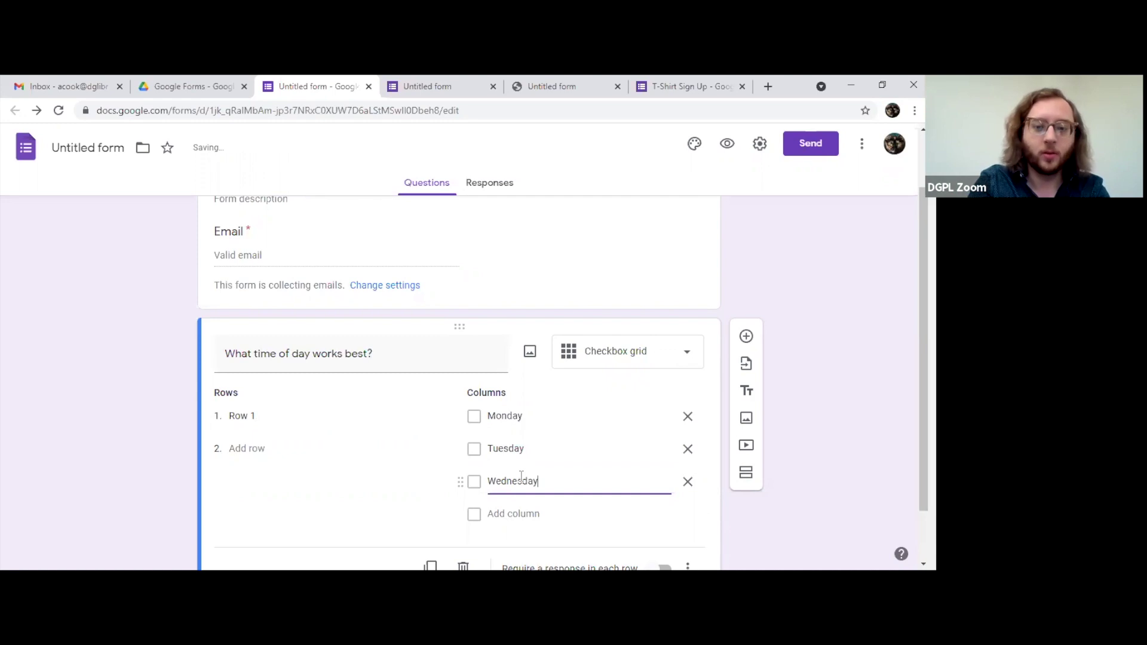
Step: Name the grid rows 10-11, 11-12 and 12-1, then preview the form
left_click(248, 417)
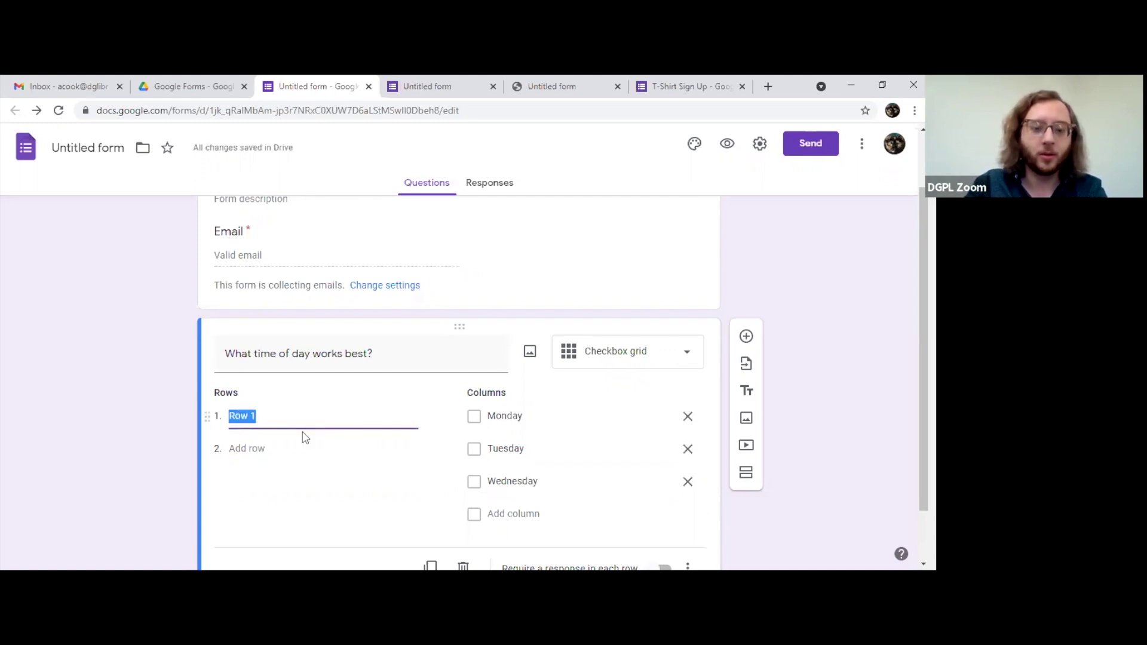
type("10-11")
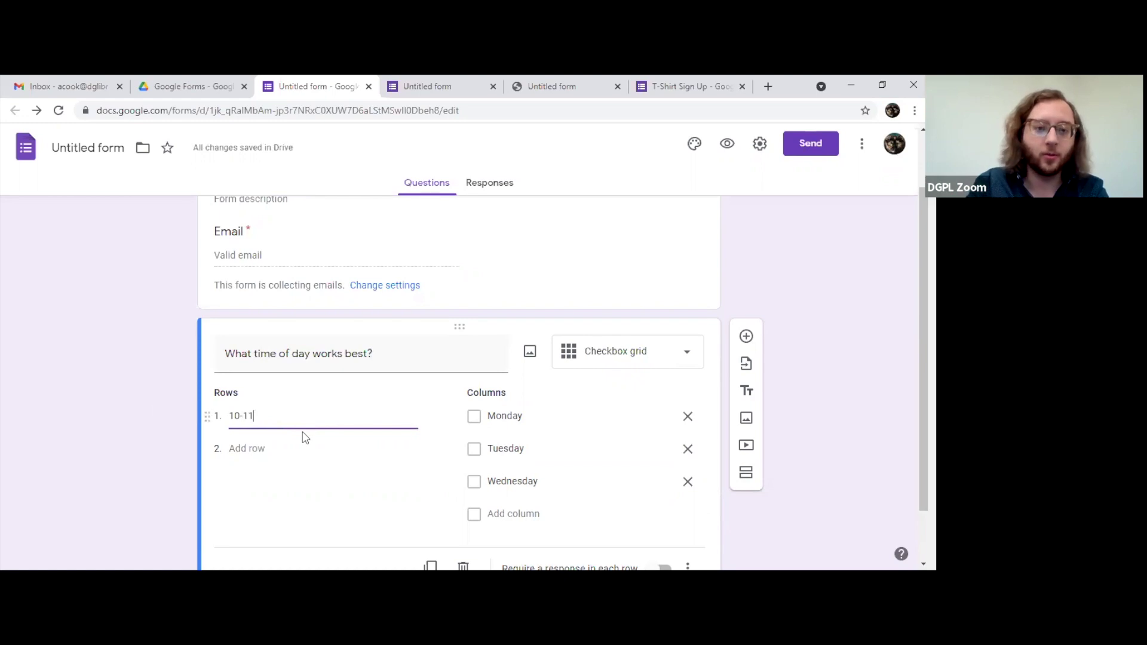
left_click(254, 449)
type("11-12")
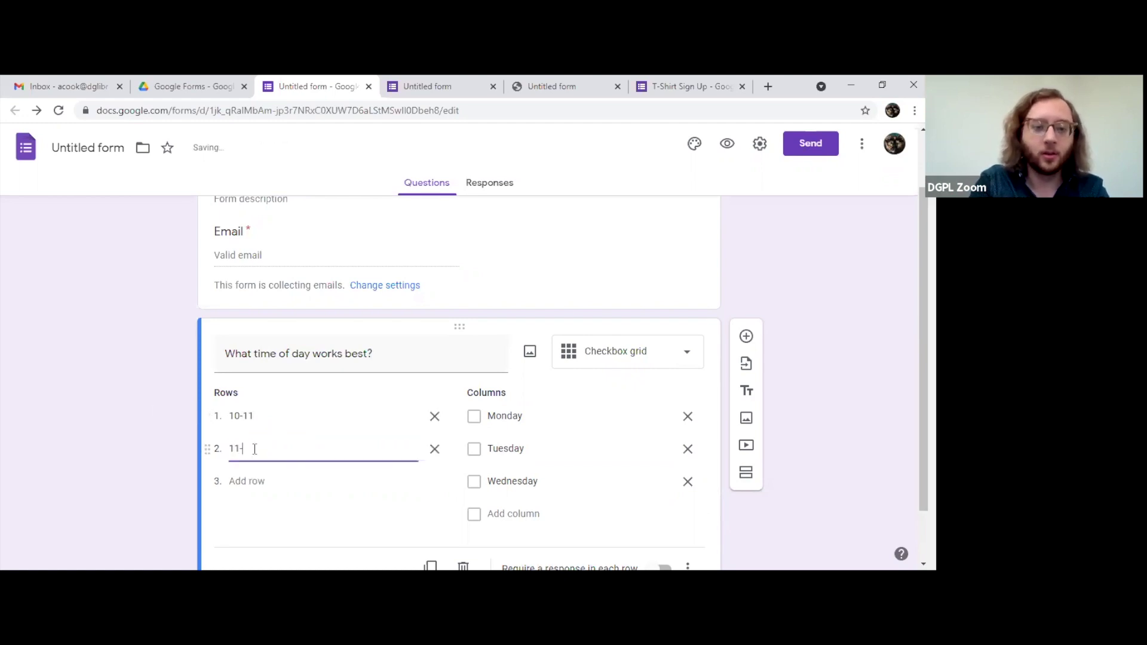
left_click(254, 482)
type("12-1")
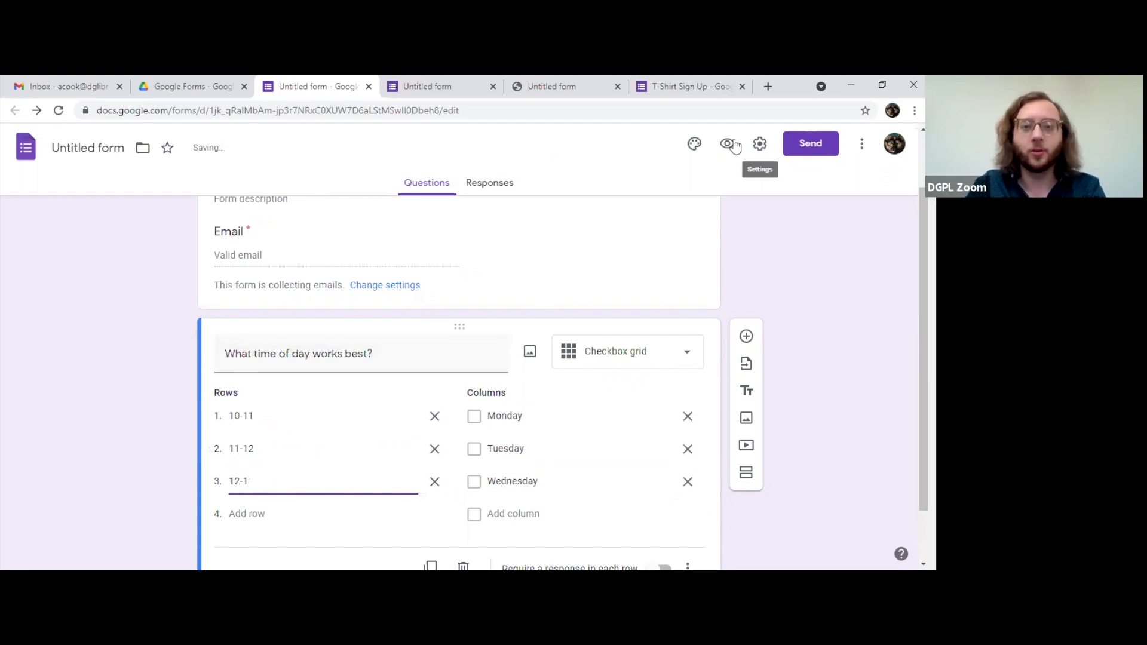
left_click(727, 147)
Step: Tick Monday and Tuesday for the 10-11 and 11-12 slots, then close both preview tabs
scroll(472, 397, "down", 1)
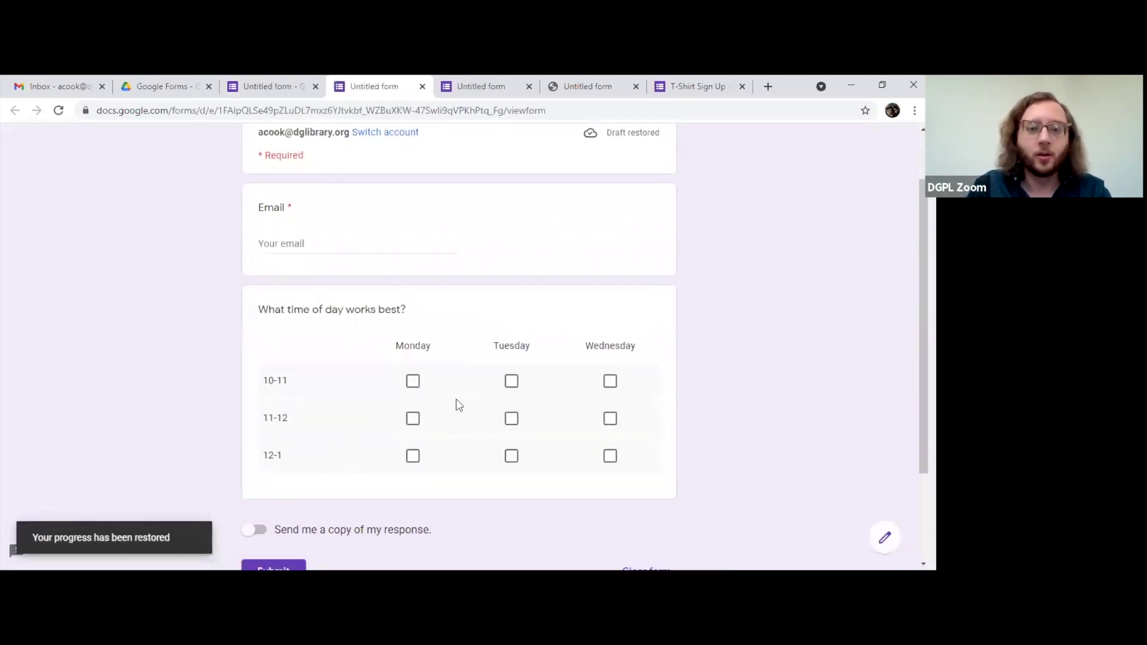
left_click(412, 383)
left_click(413, 420)
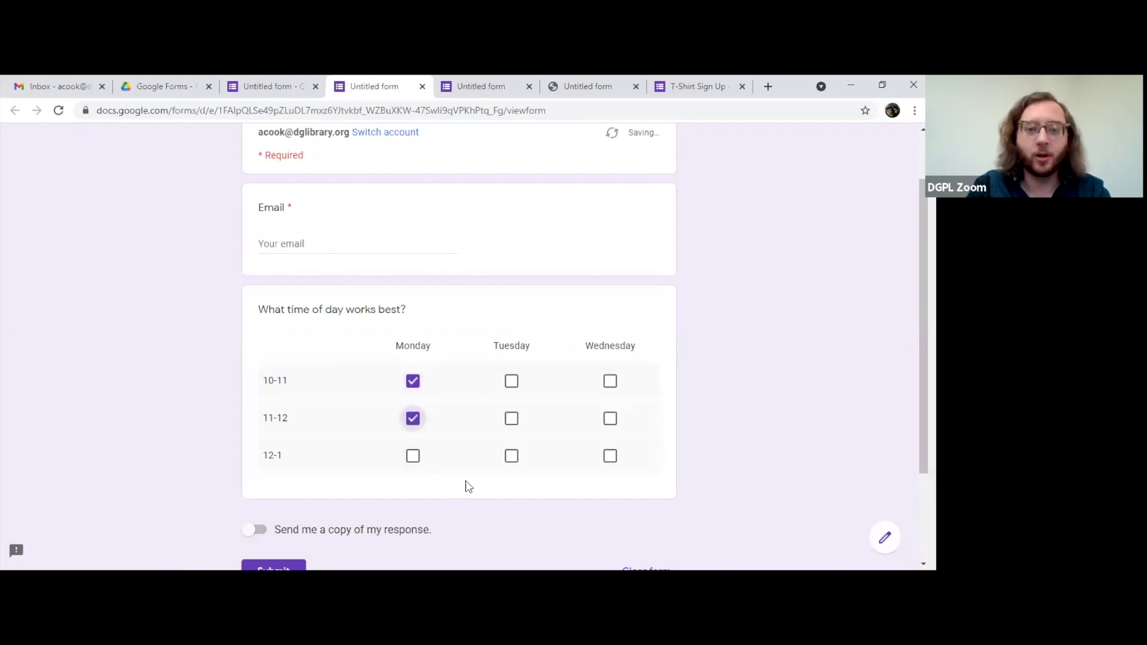
left_click(511, 382)
left_click(511, 420)
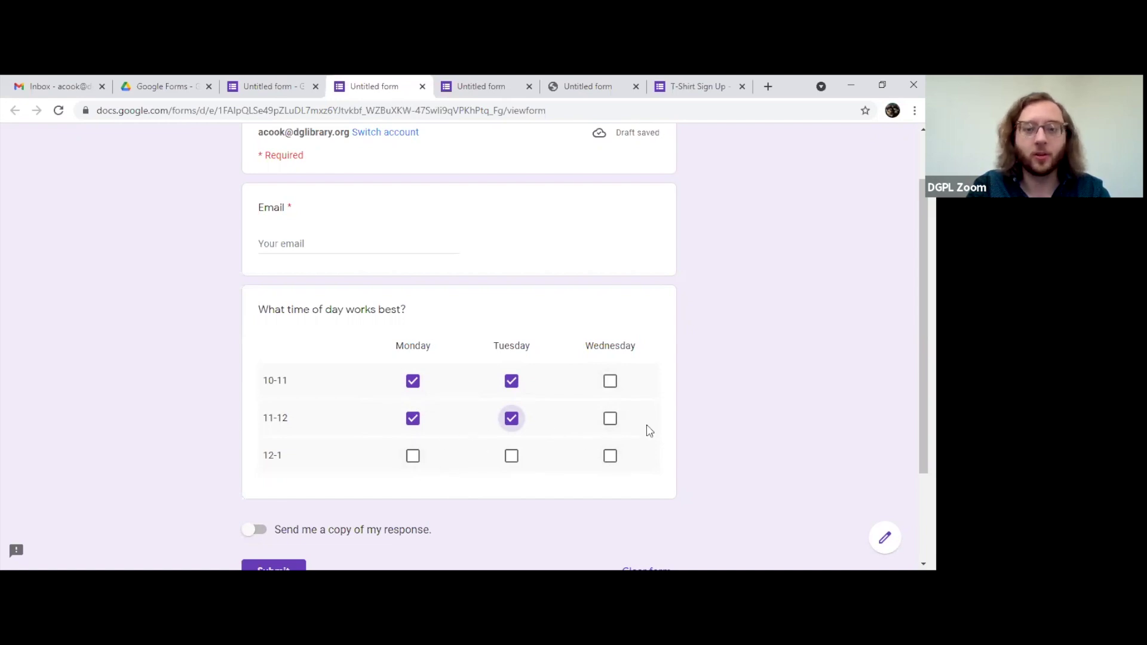
left_click(422, 87)
left_click(422, 87)
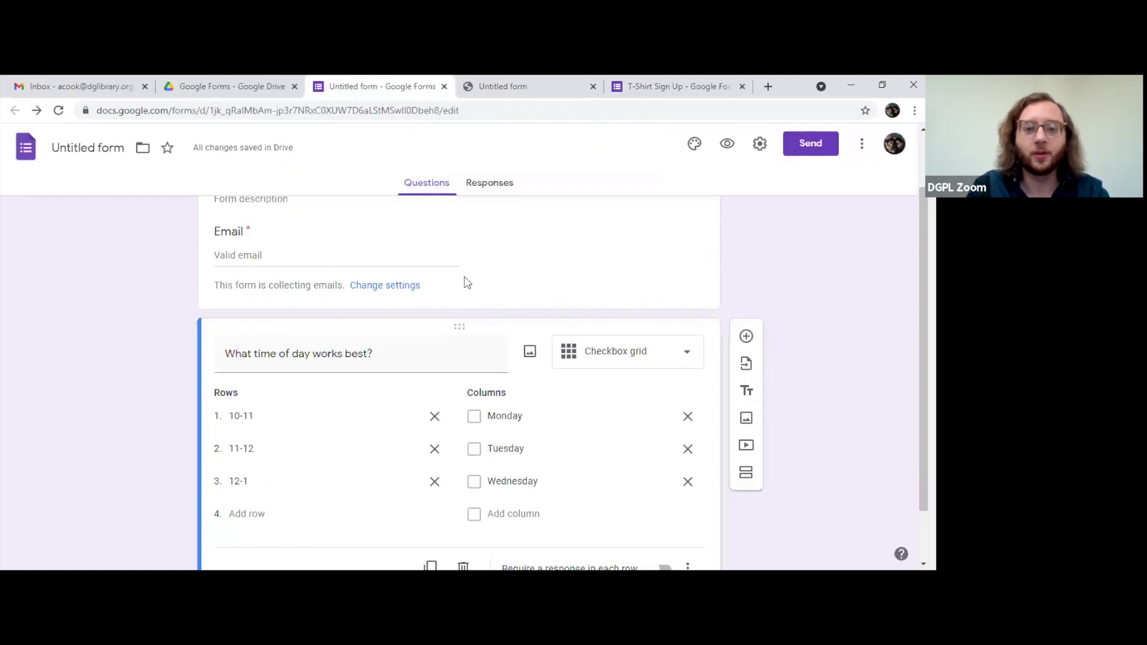
Step: Change the time-of-day question to a Date type and select its title text
scroll(478, 293, "down", 2)
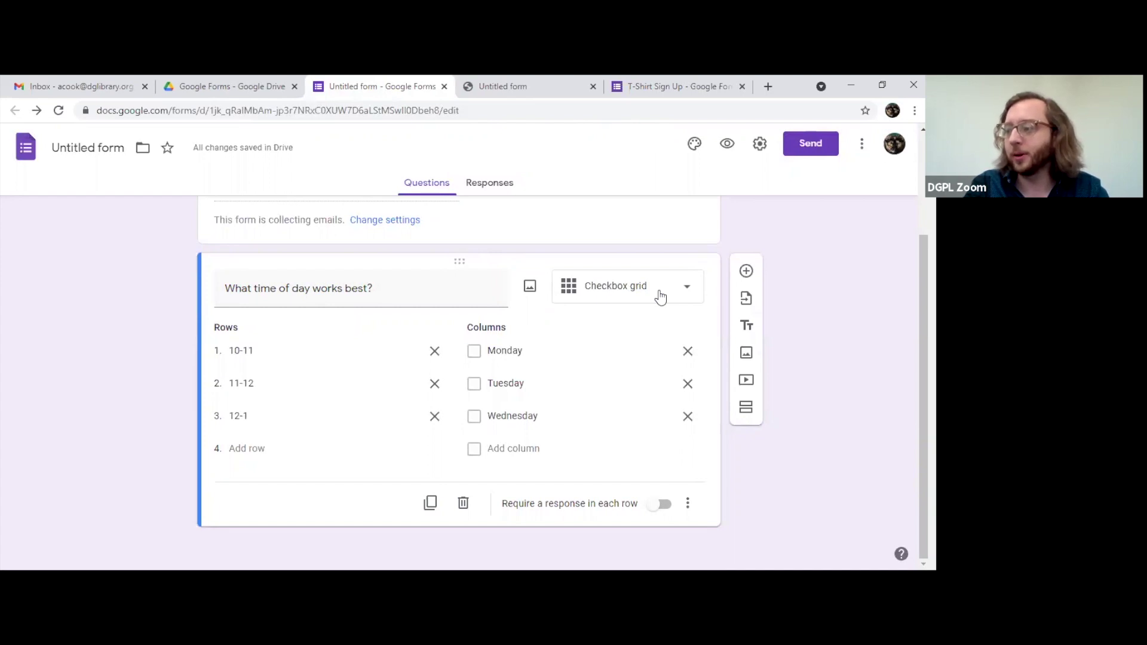
left_click(660, 297)
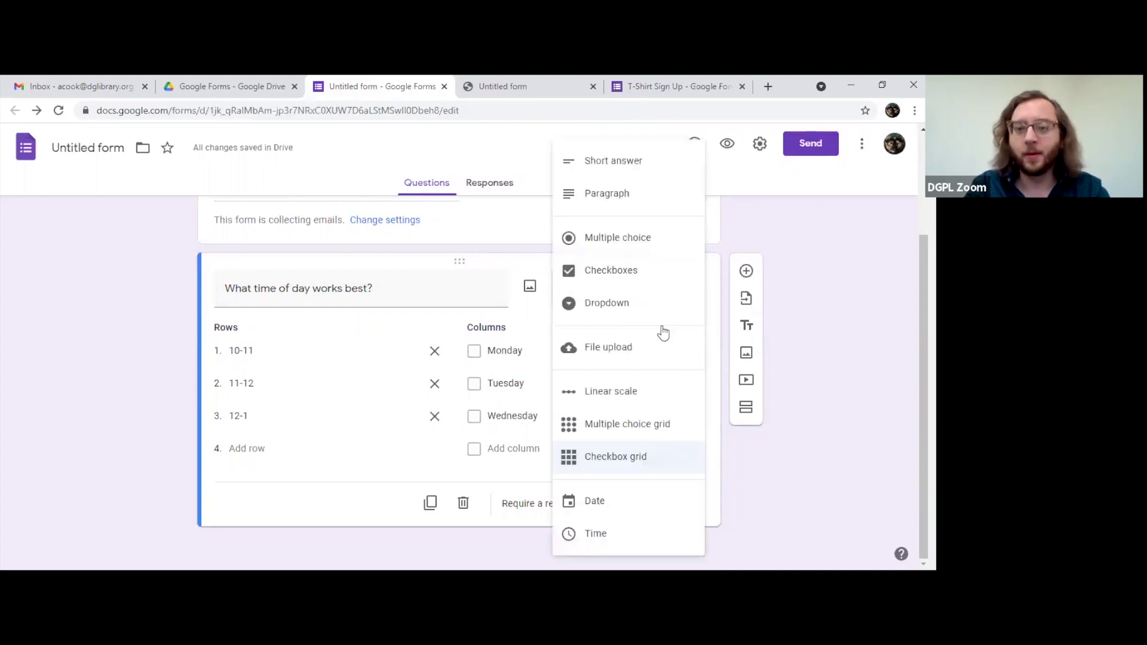
left_click(641, 503)
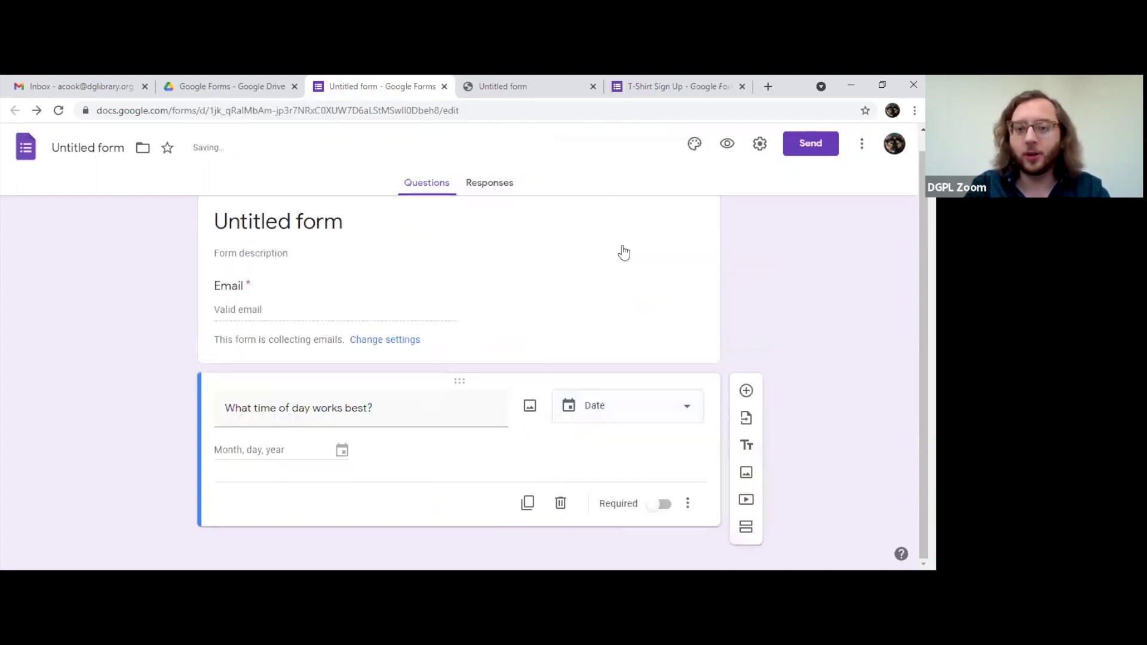
triple_click(325, 418)
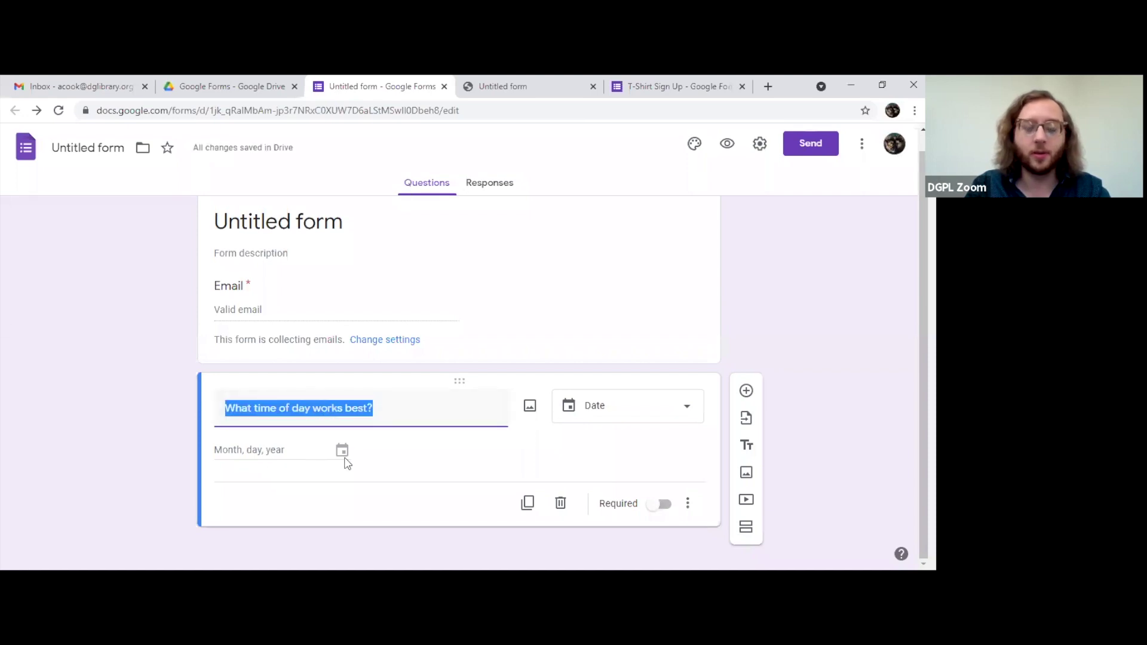
Step: Preview the form and pick January 10, 2022 from the date answer's calendar
left_click(727, 149)
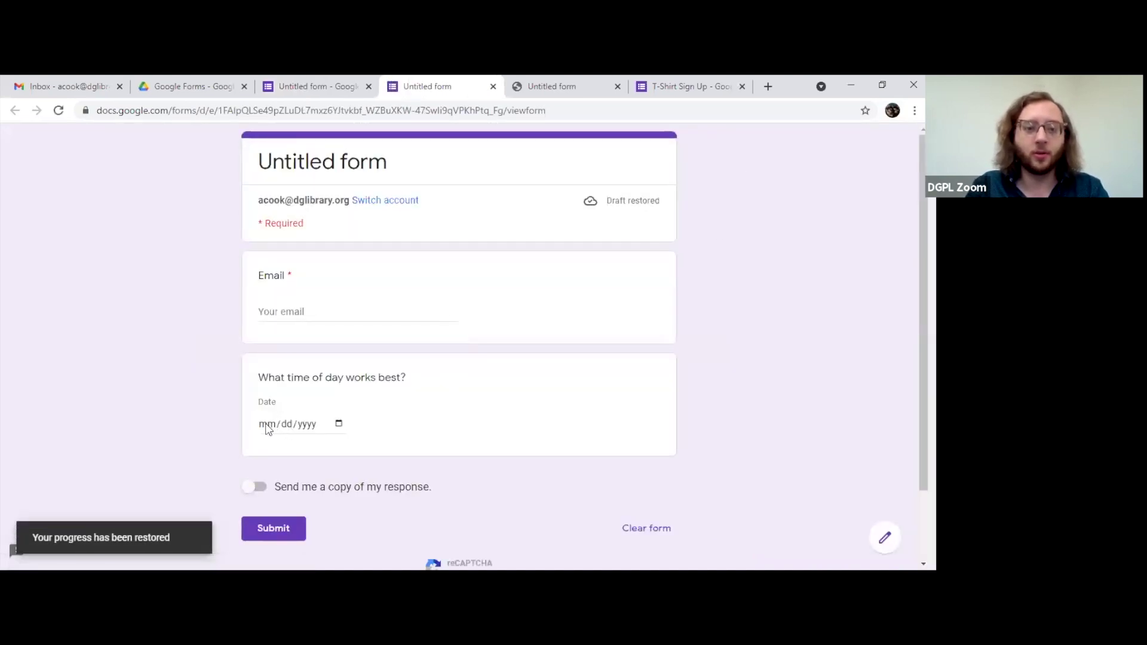
left_click(338, 424)
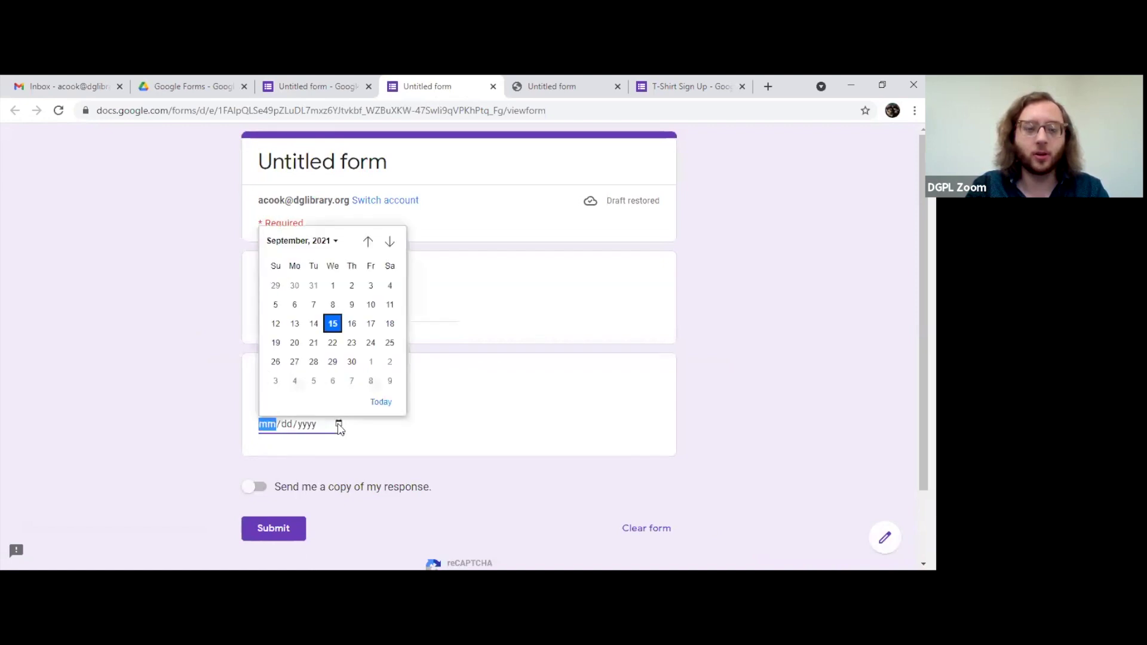
left_click(332, 242)
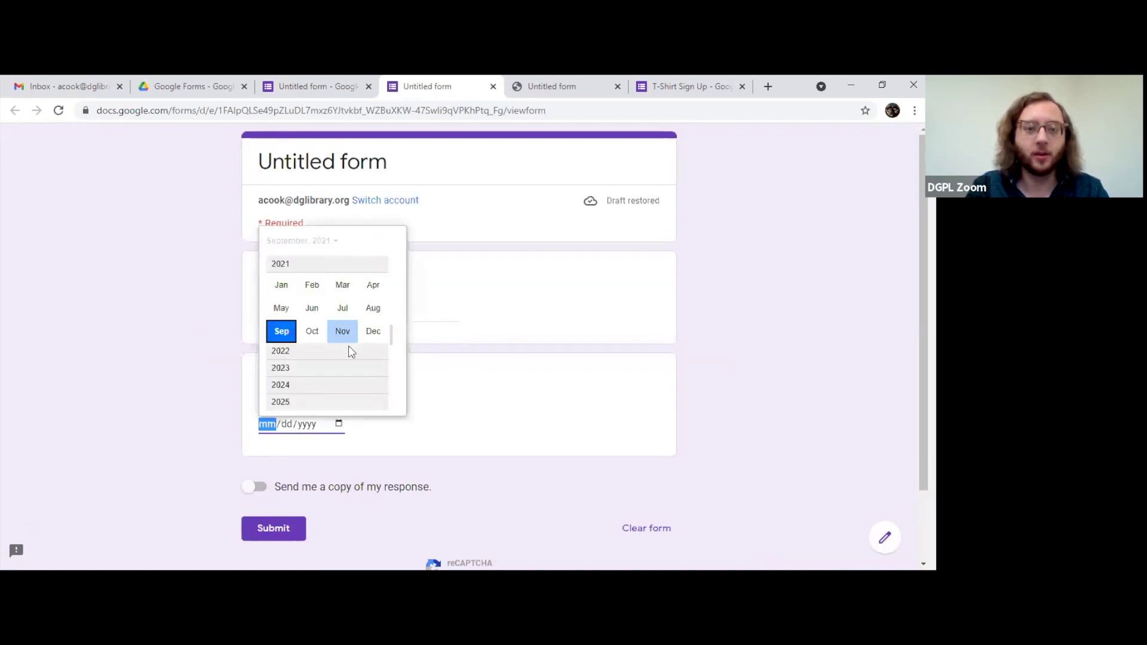
left_click(281, 351)
left_click(280, 285)
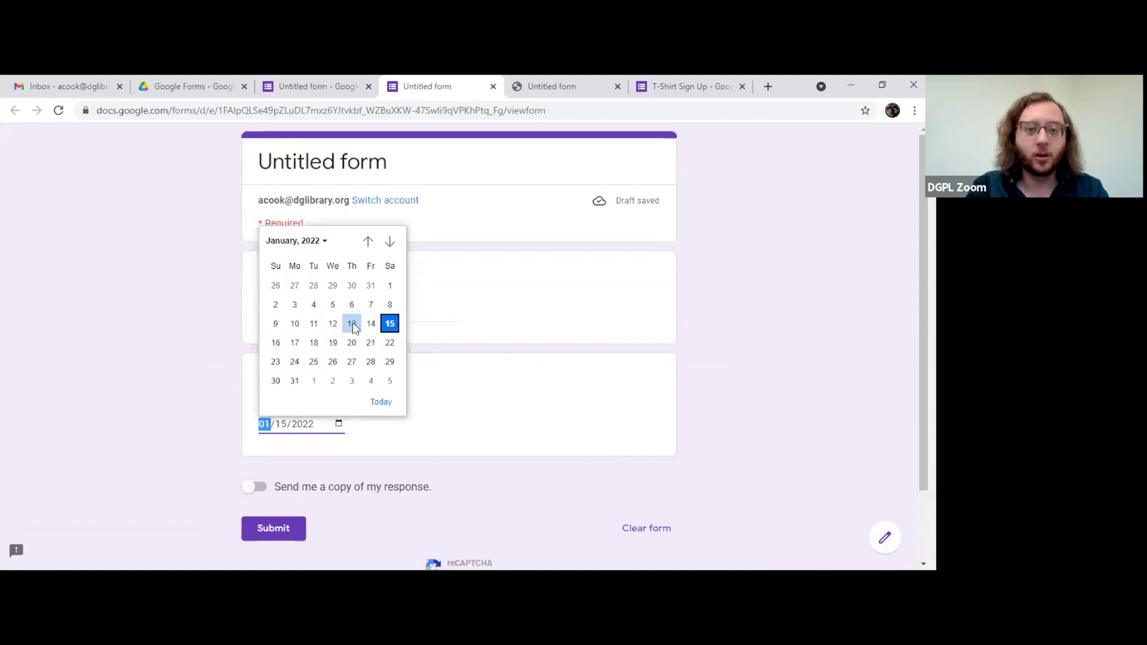
left_click(295, 323)
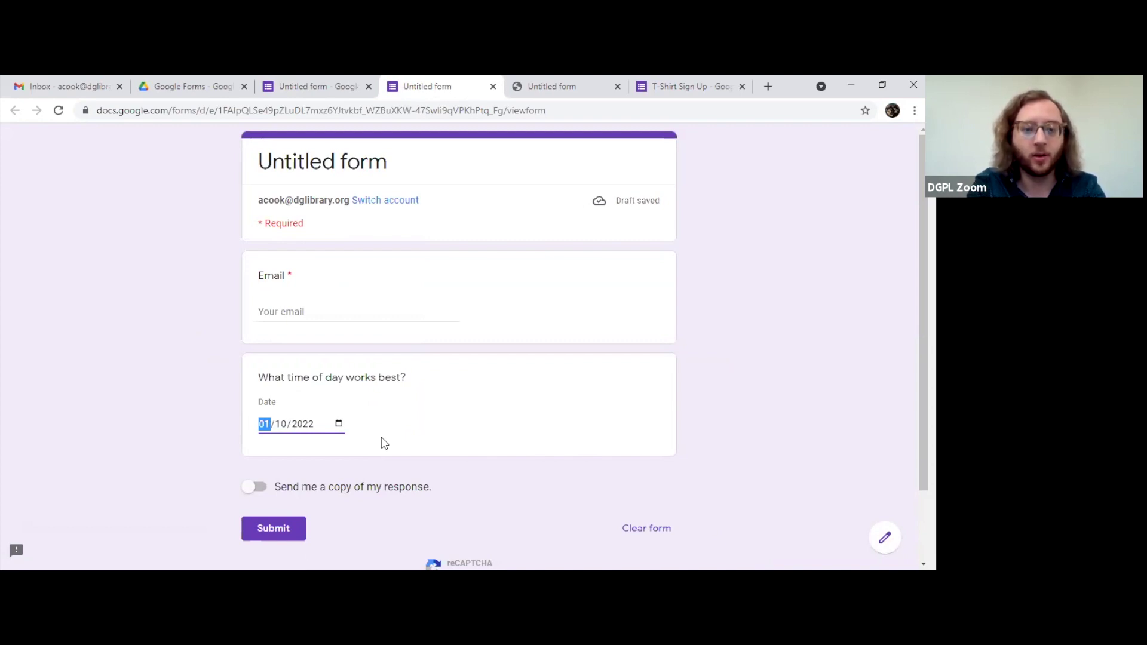
Step: Enter 04/18/2026 as the date answer and return to the editor
type("4/")
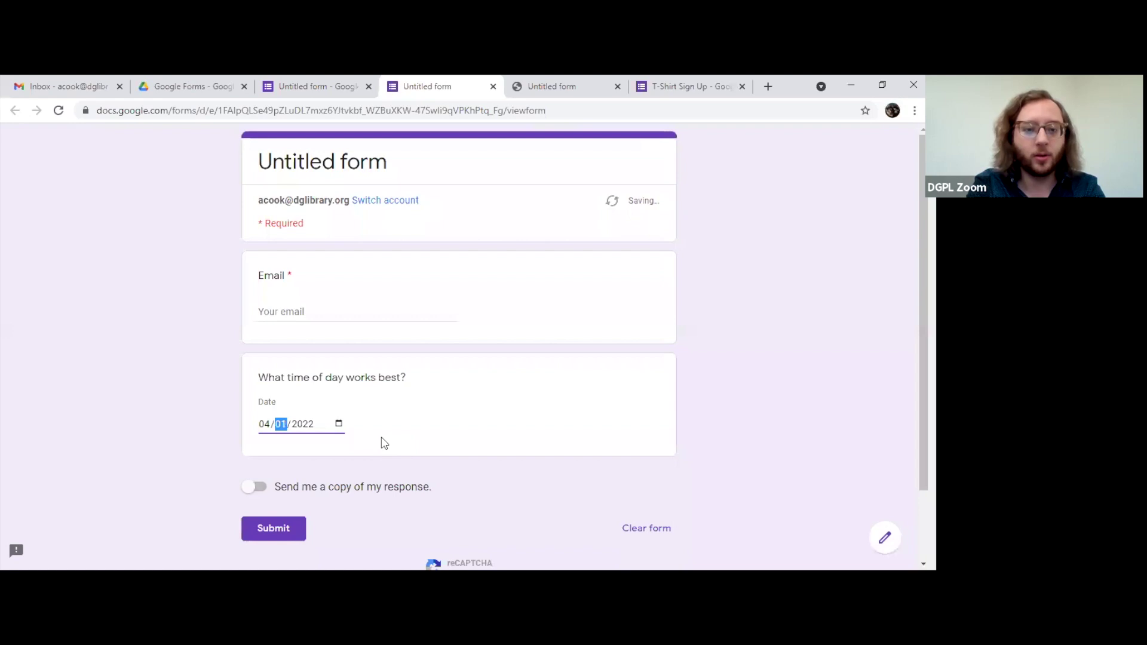
type("18/")
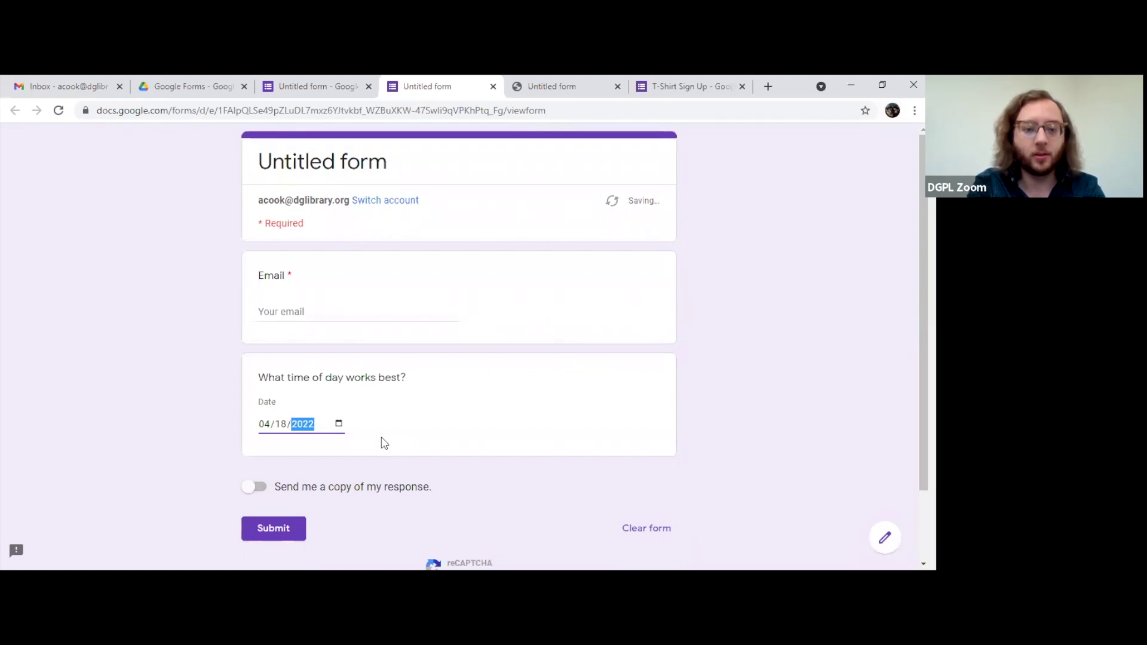
type("2026")
left_click(437, 396)
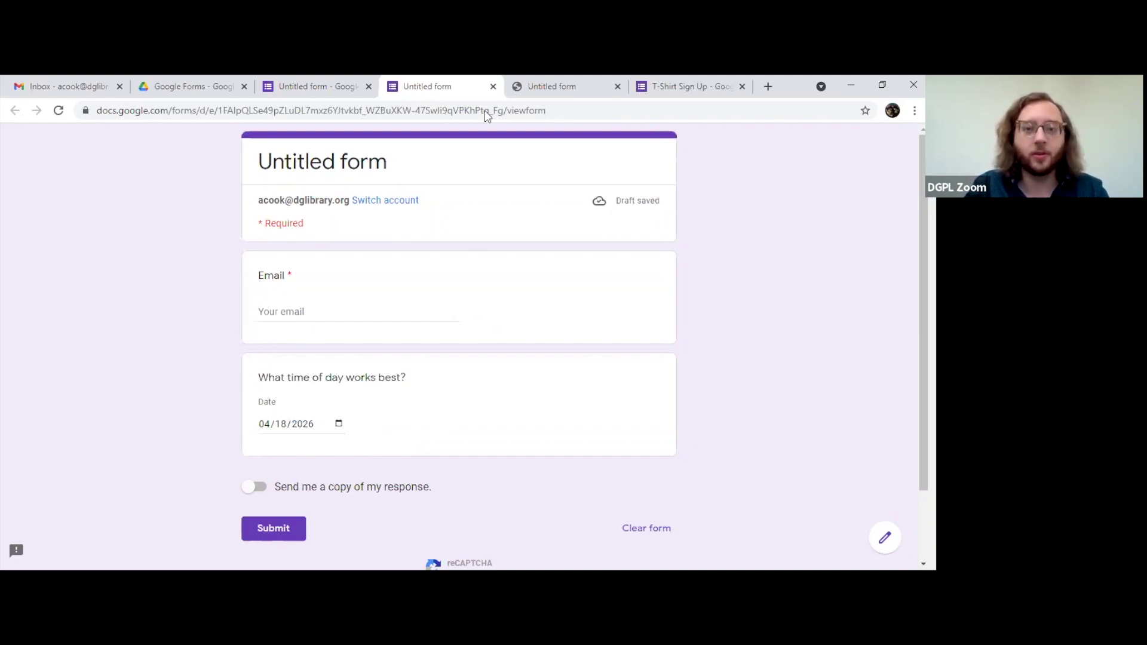
key("ctrl+Page_Up")
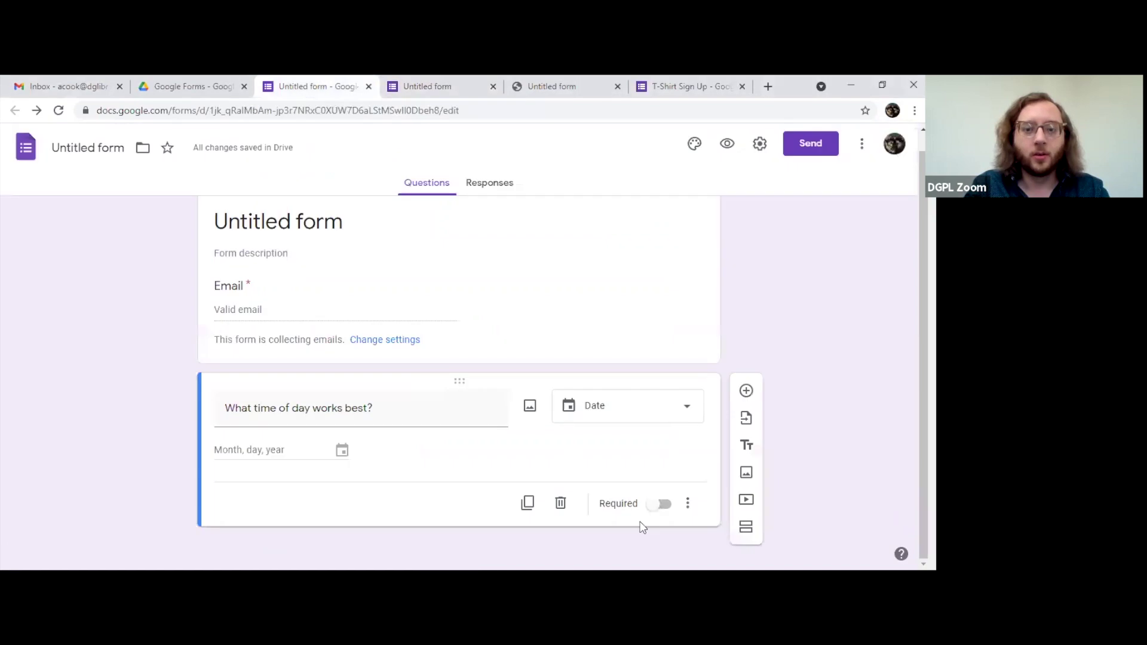
Step: Turn the time-of-day question into a Time question and preview the form
left_click(627, 417)
left_click(611, 534)
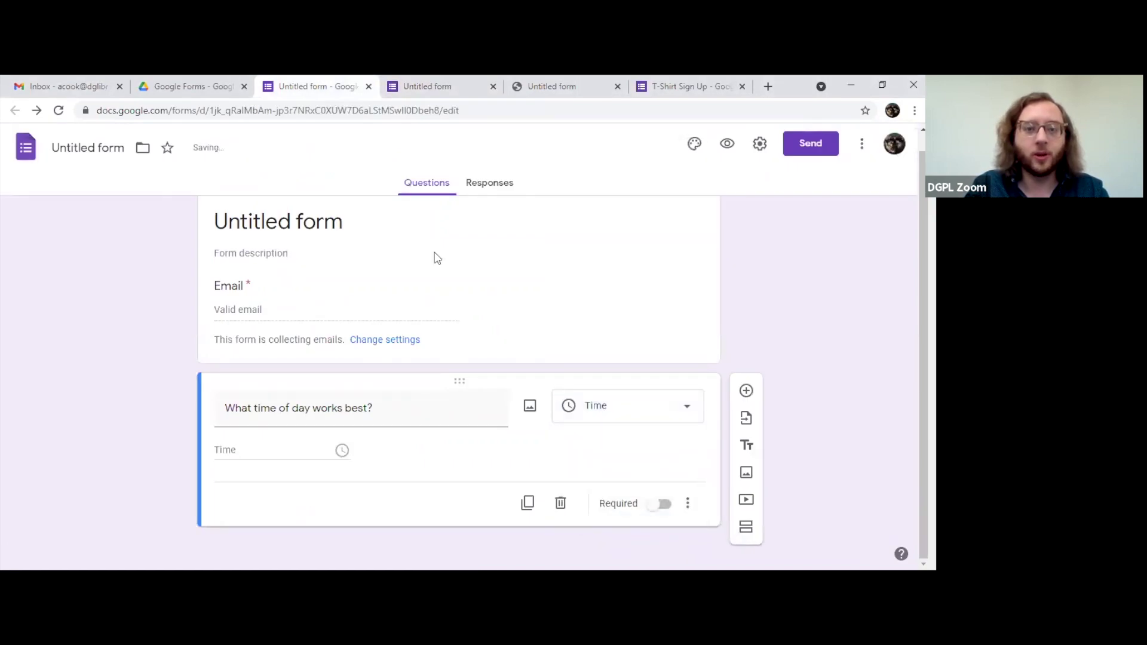
left_click(726, 143)
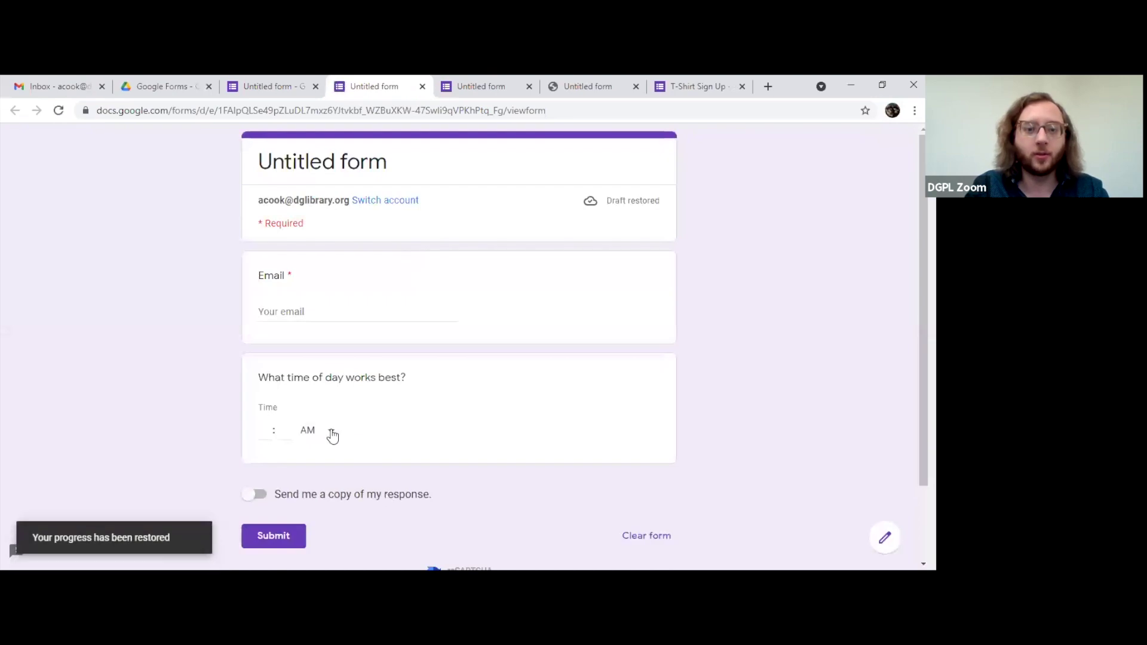
Step: Switch the preview's time to PM and back to AM, then return to the editor
left_click(330, 434)
left_click(311, 461)
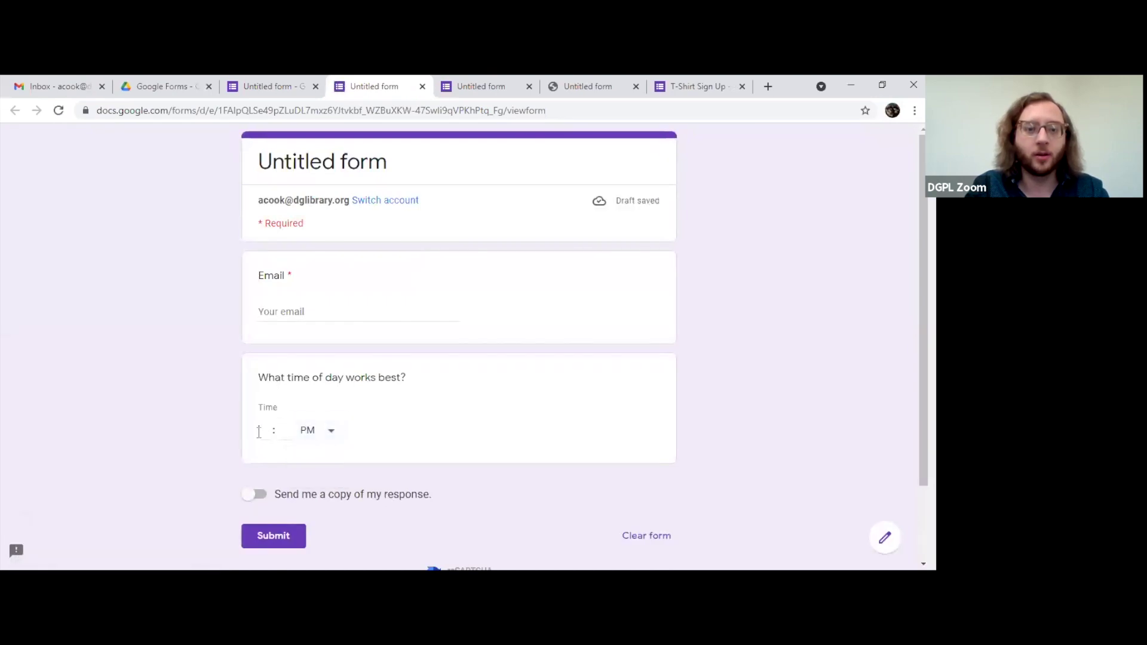
left_click(330, 430)
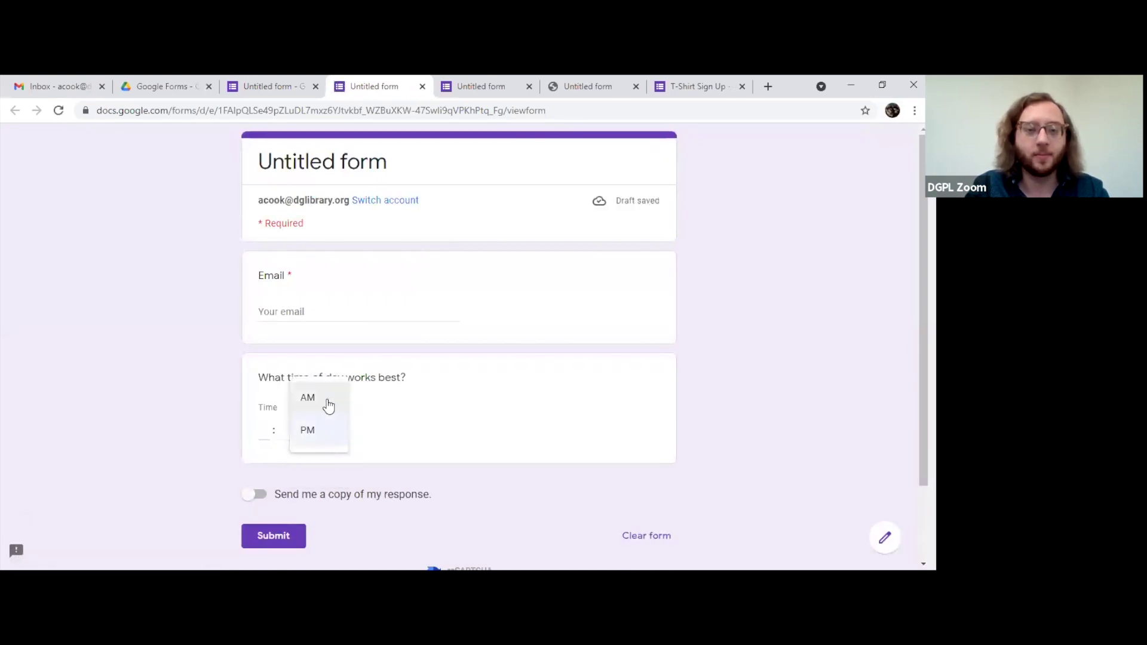
left_click(341, 398)
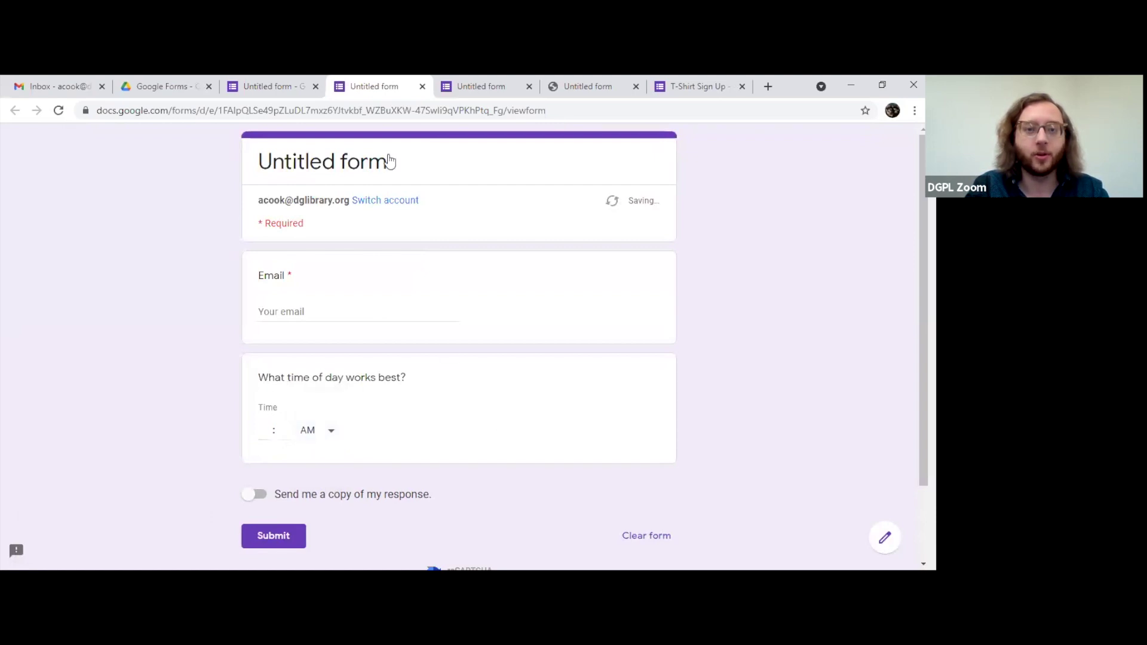
key("ctrl+Page_Up")
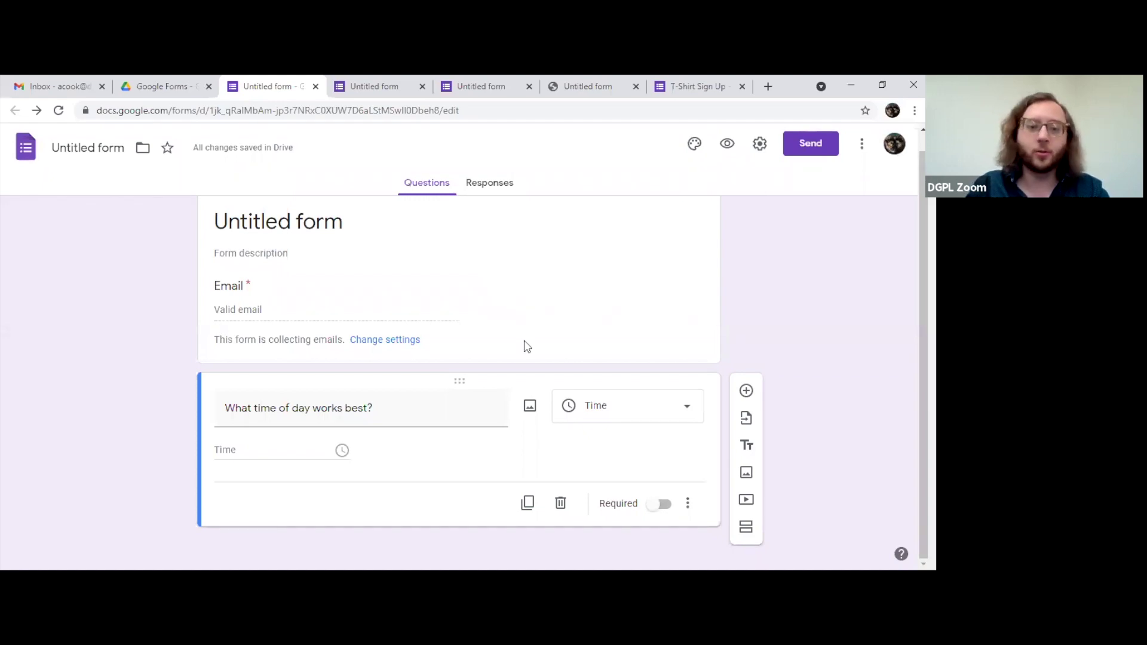
left_click(583, 418)
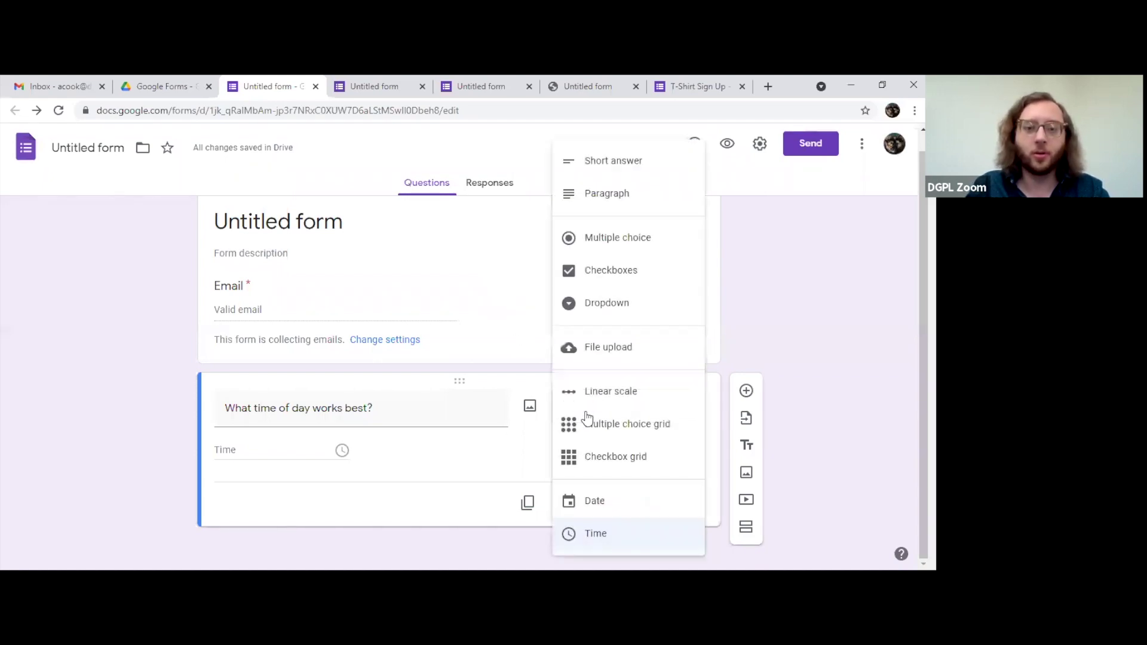
left_click(525, 467)
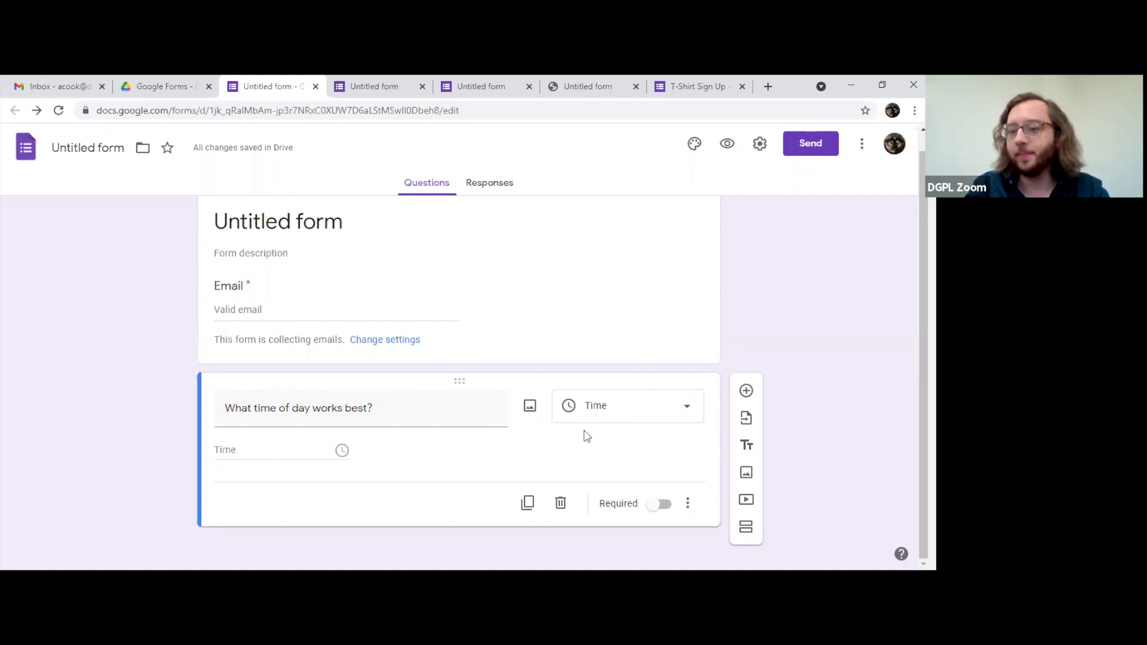
left_click(532, 414)
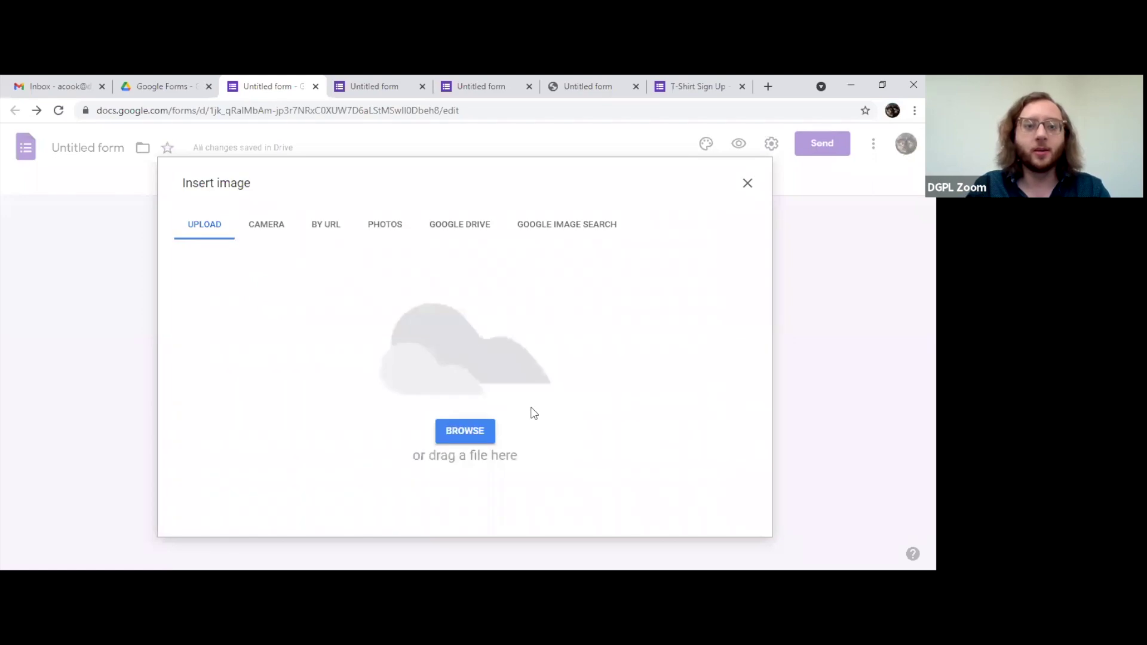
left_click(747, 183)
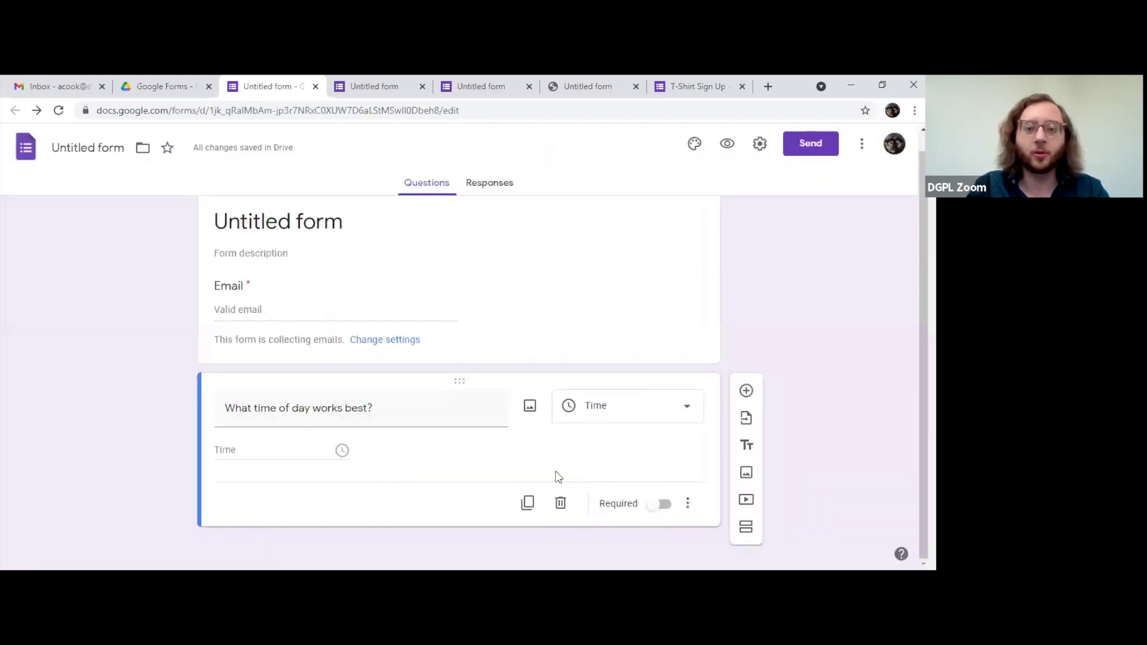
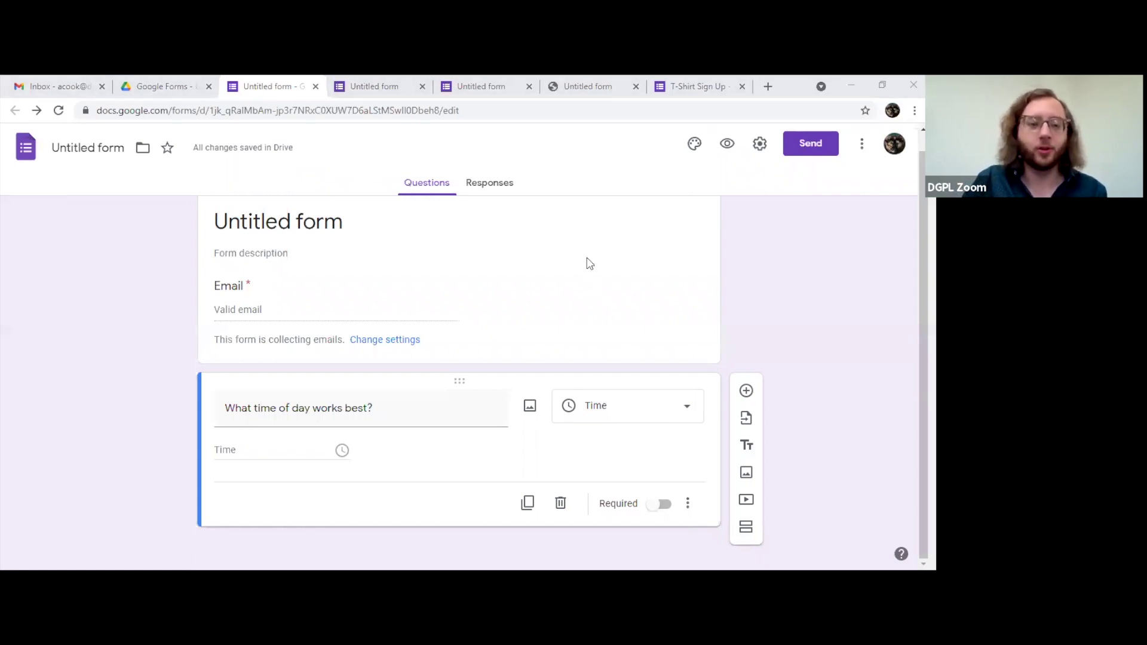
Step: Open and dismiss the question image window, then add a blank question and undo it
left_click(530, 409)
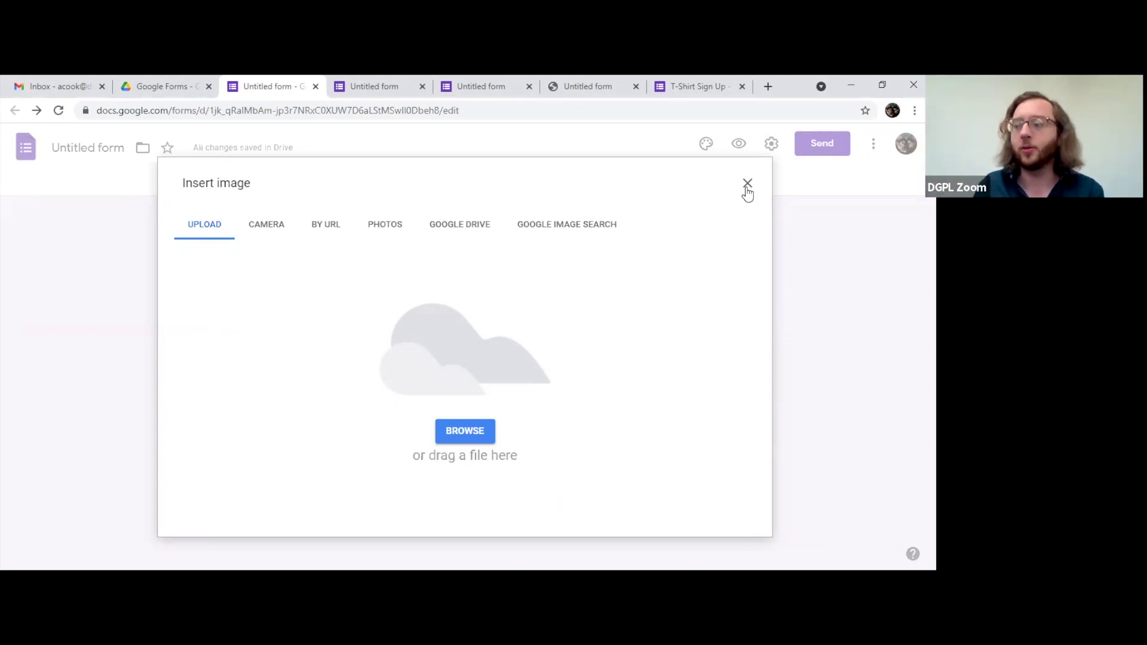
left_click(746, 183)
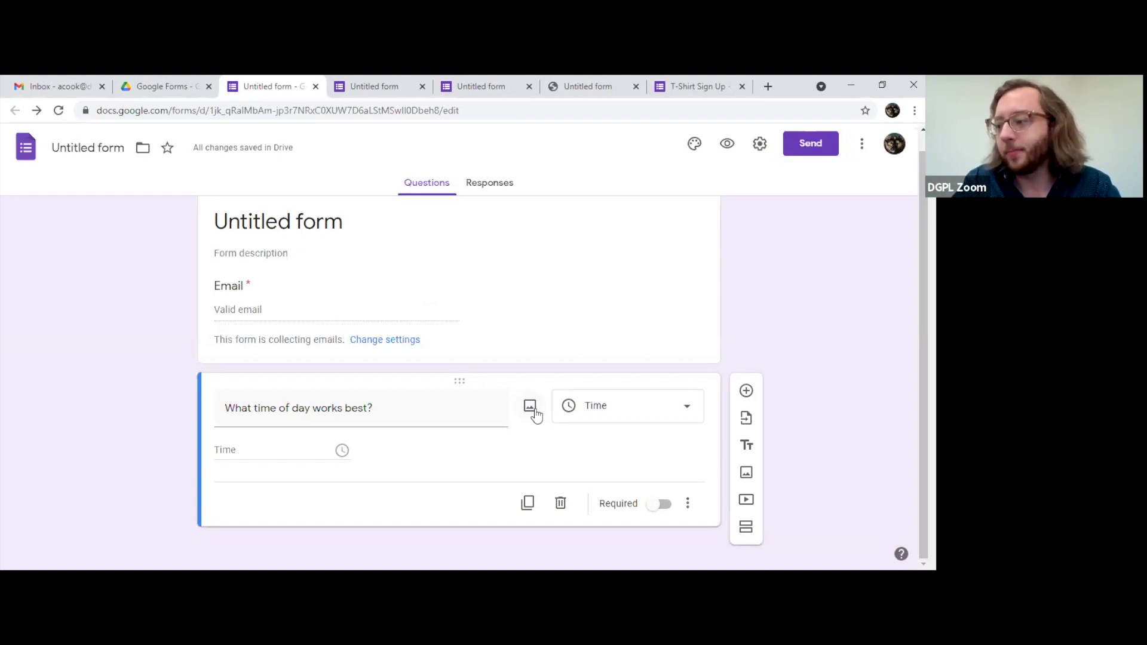
left_click(461, 379)
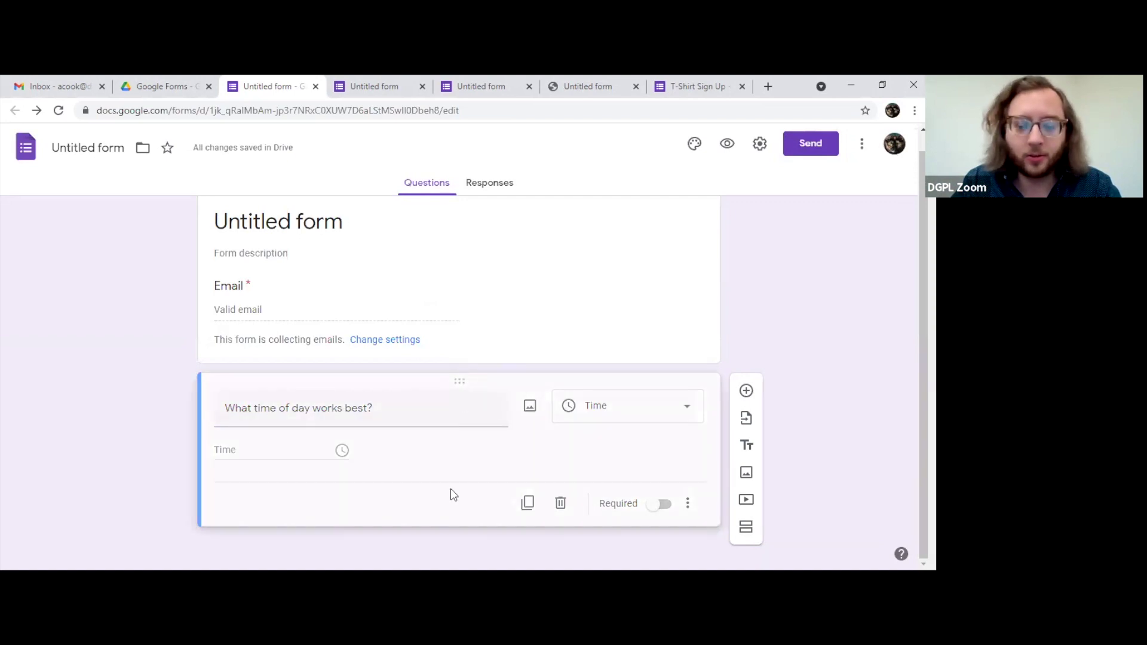
left_click(746, 391)
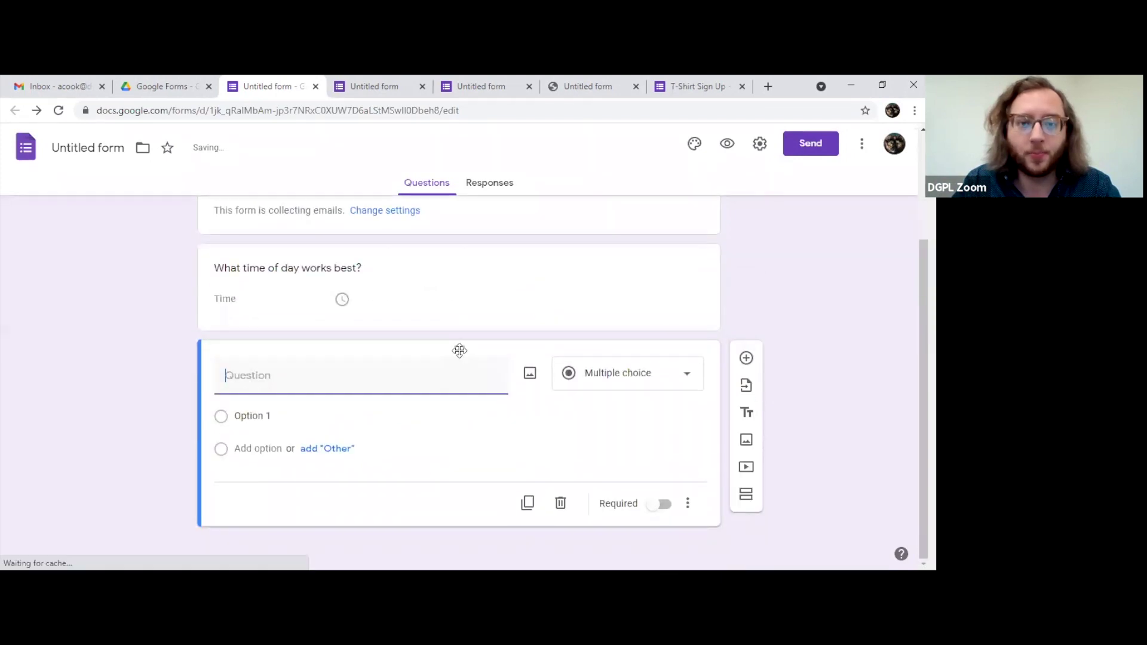
left_click_drag(459, 349, 443, 453)
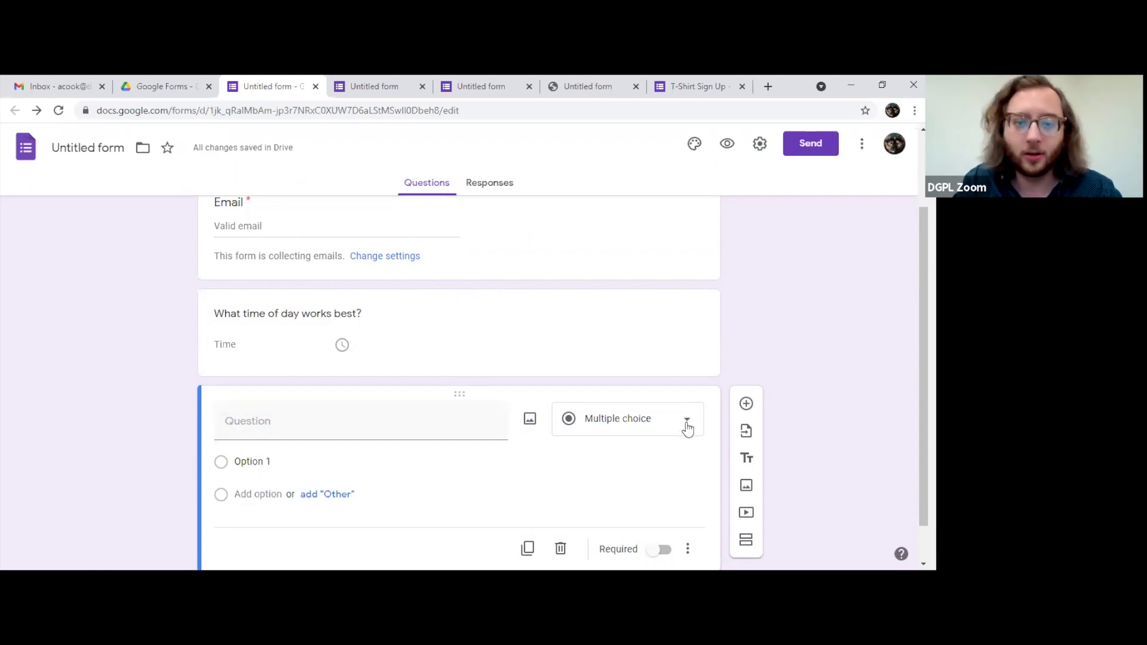
key("ctrl+z")
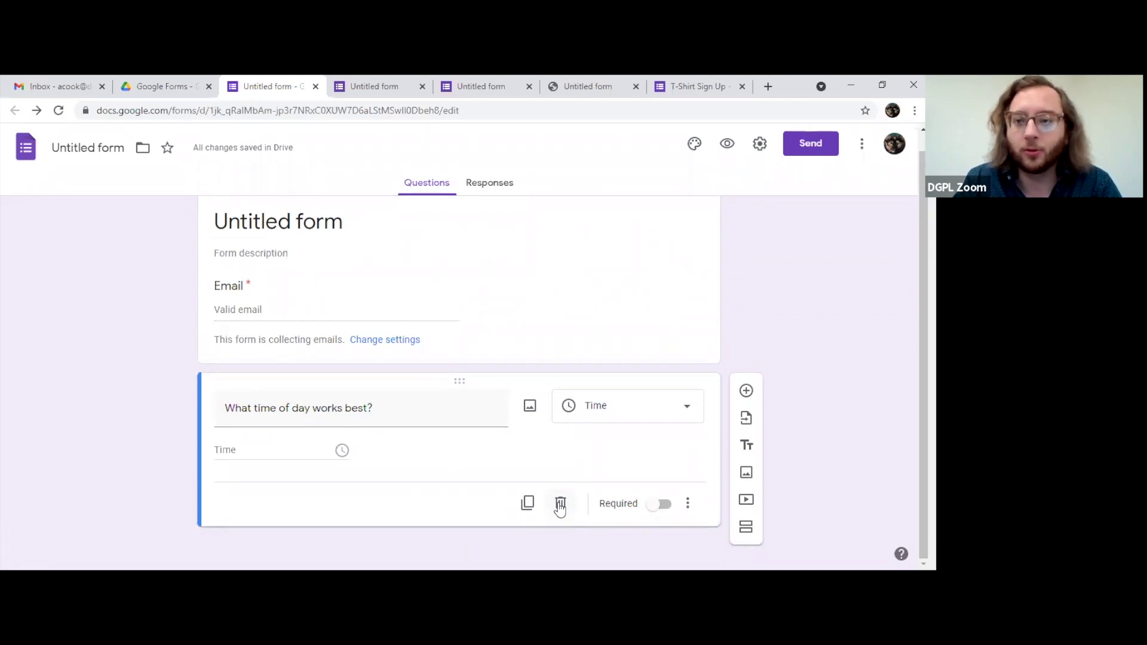
Step: Duplicate the time question and delete the copy, twice over
left_click(528, 504)
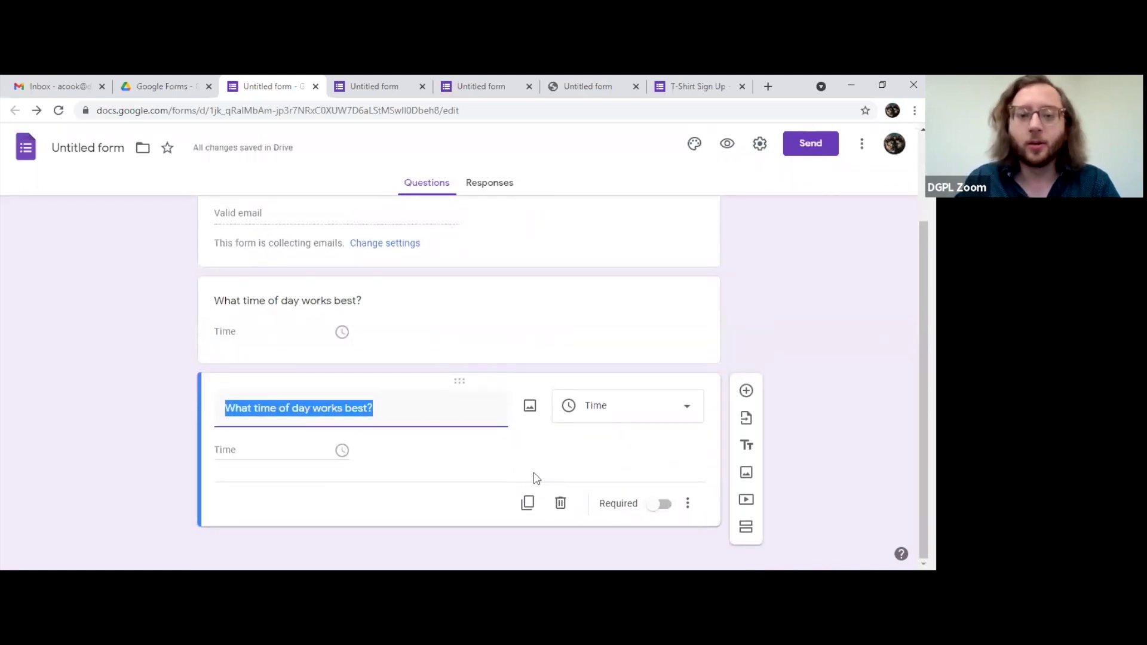
left_click(560, 502)
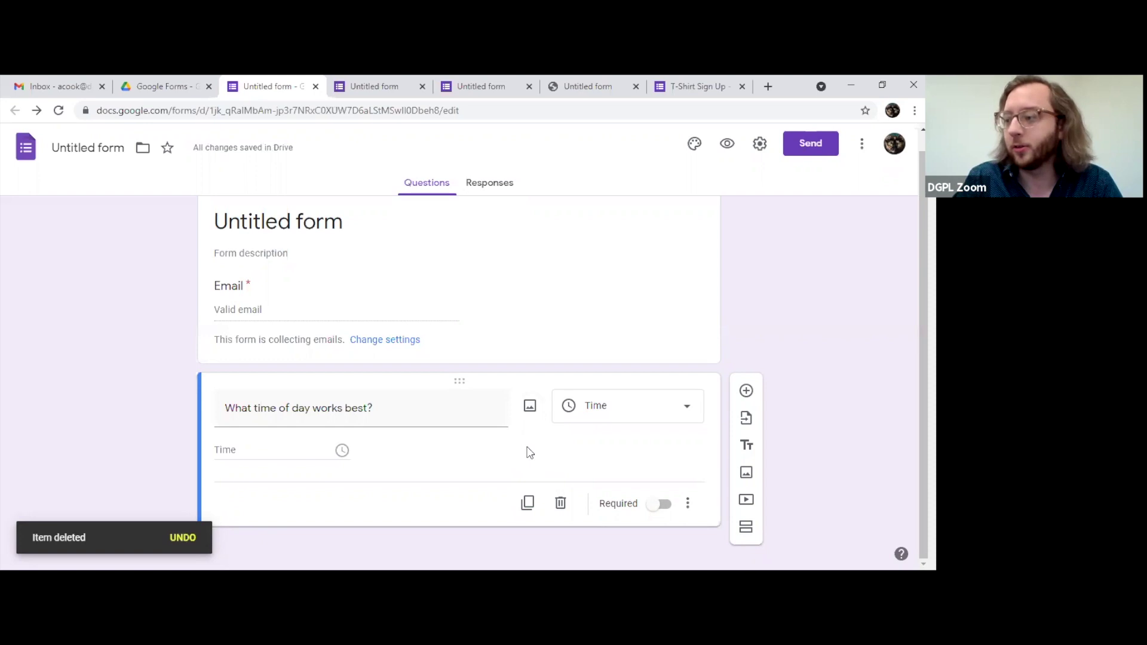
left_click(527, 503)
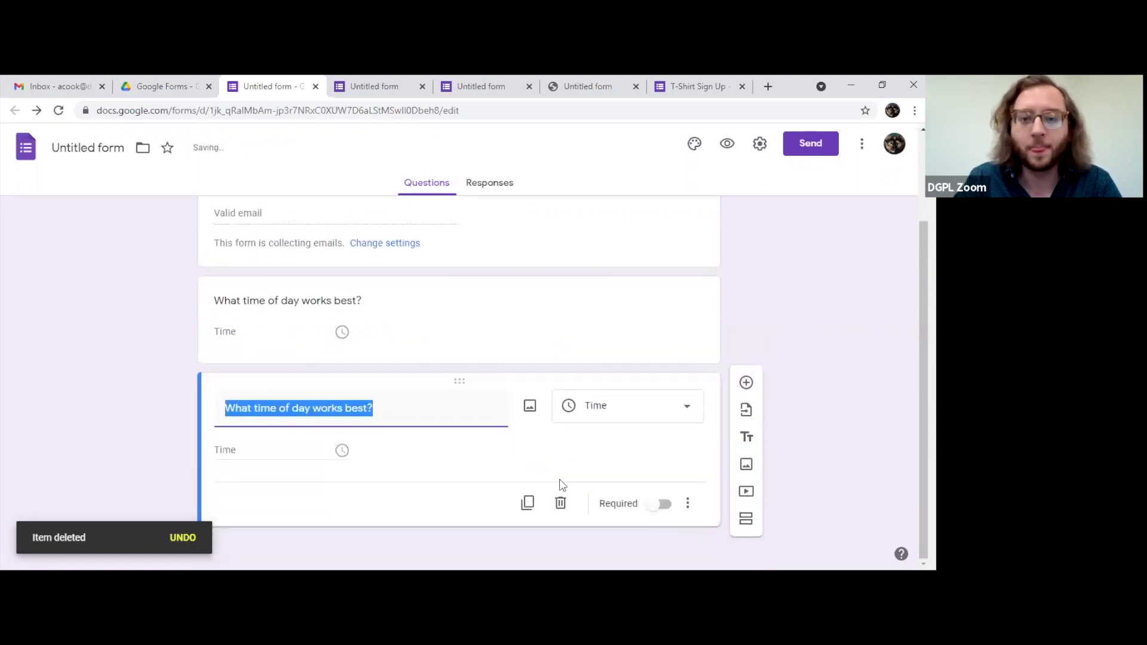
left_click(560, 503)
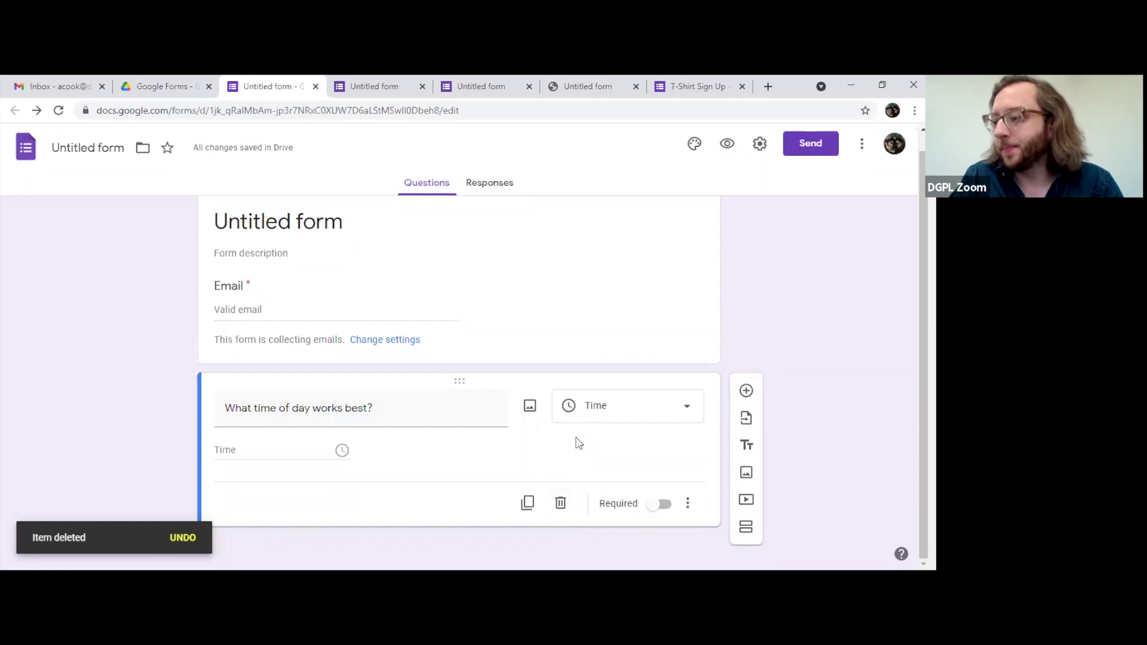
Step: Turn Required on for 'What time of day works best?' and select the form header
left_click(660, 505)
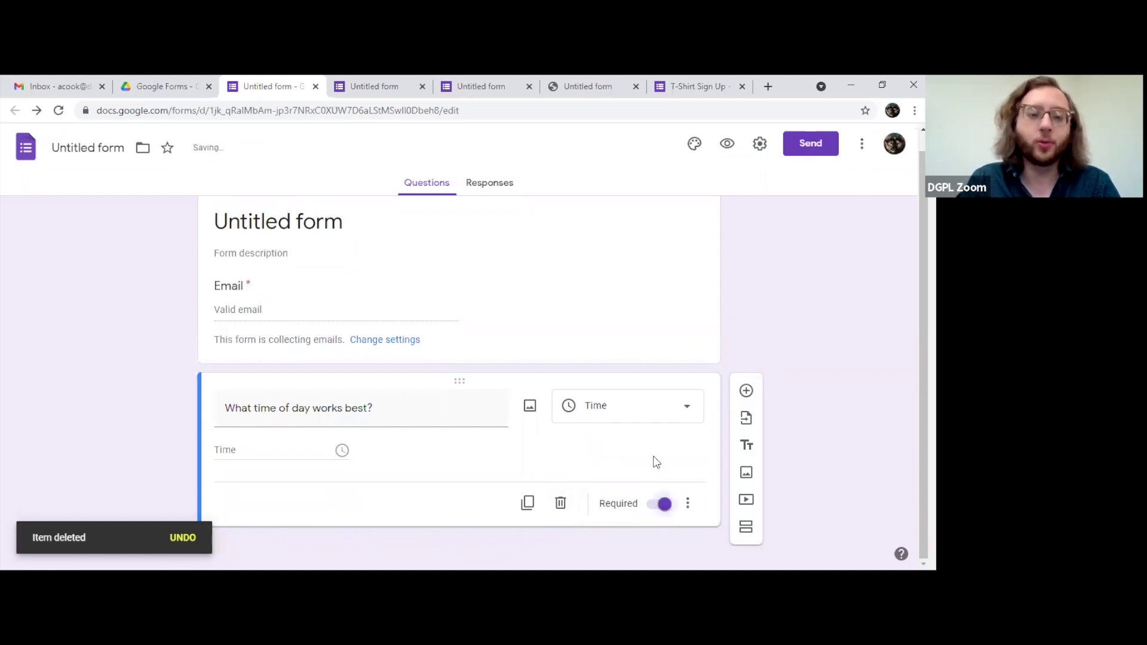
left_click(662, 504)
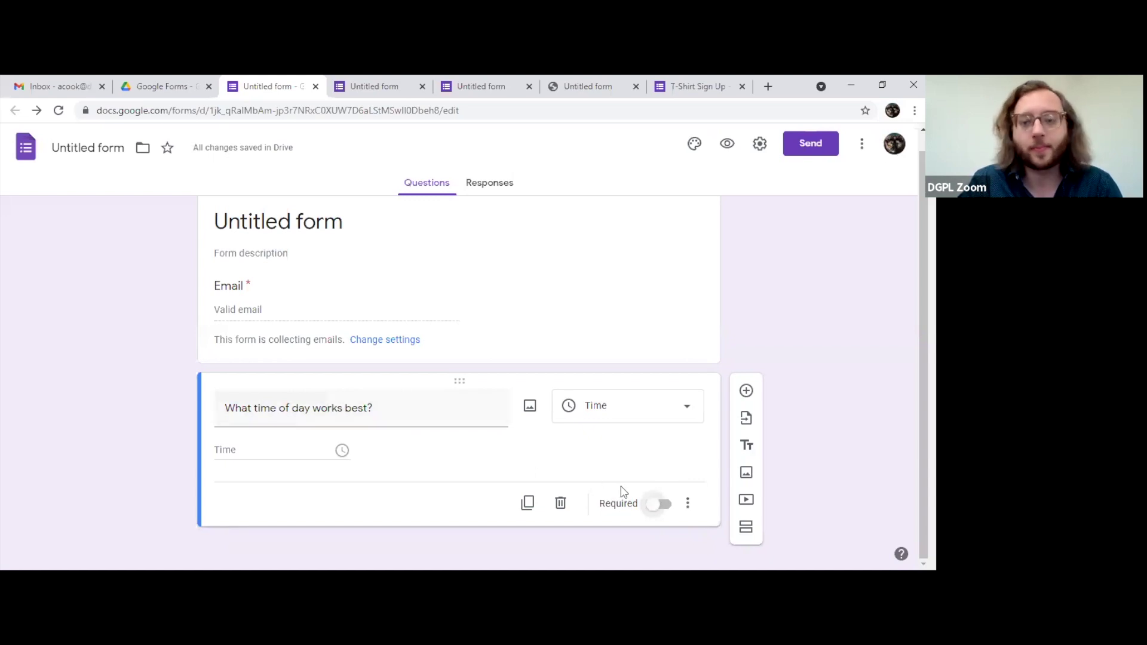
left_click(657, 504)
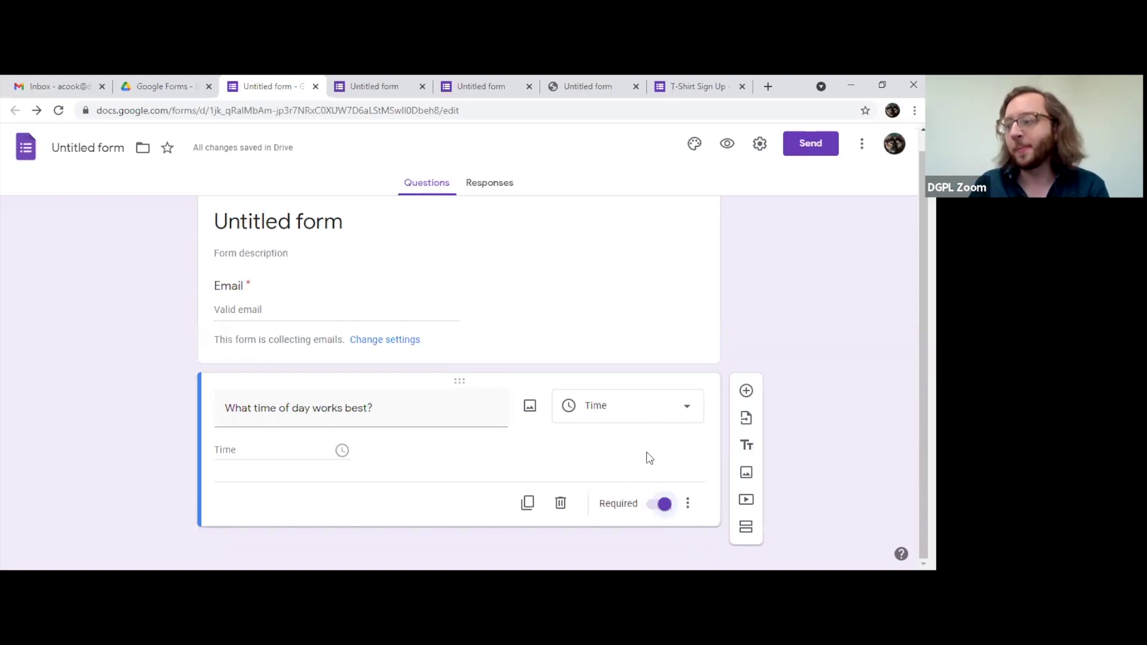
left_click(242, 291)
left_click(252, 299)
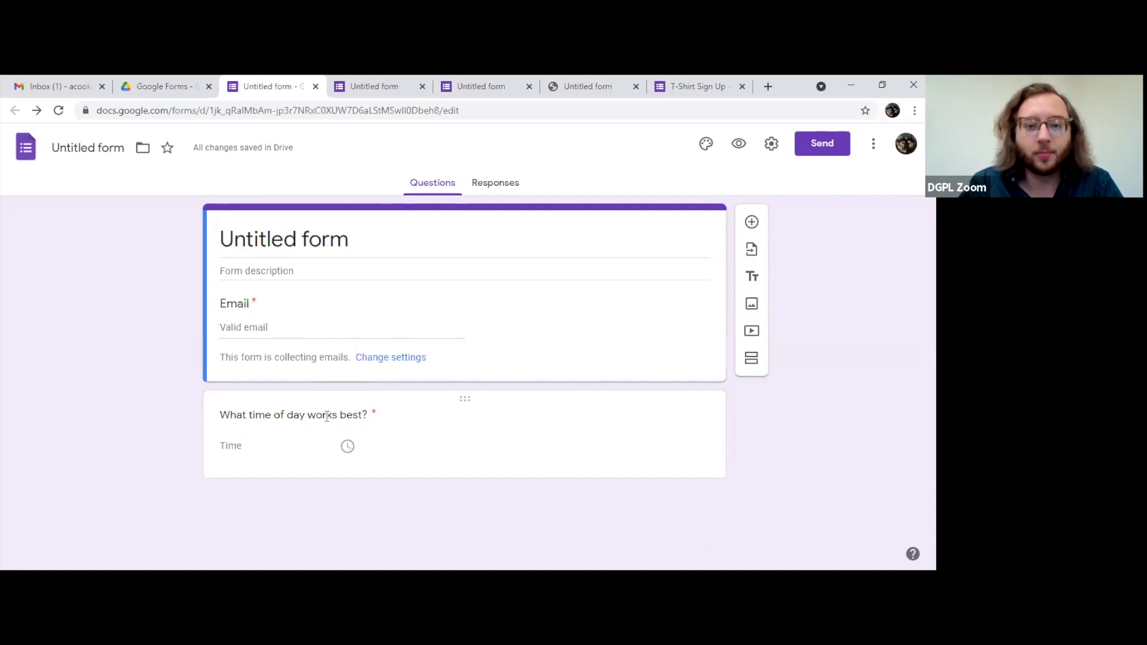
Step: Add a description line to the time question and pick Duration as its answer type
left_click(375, 417)
left_click(406, 341)
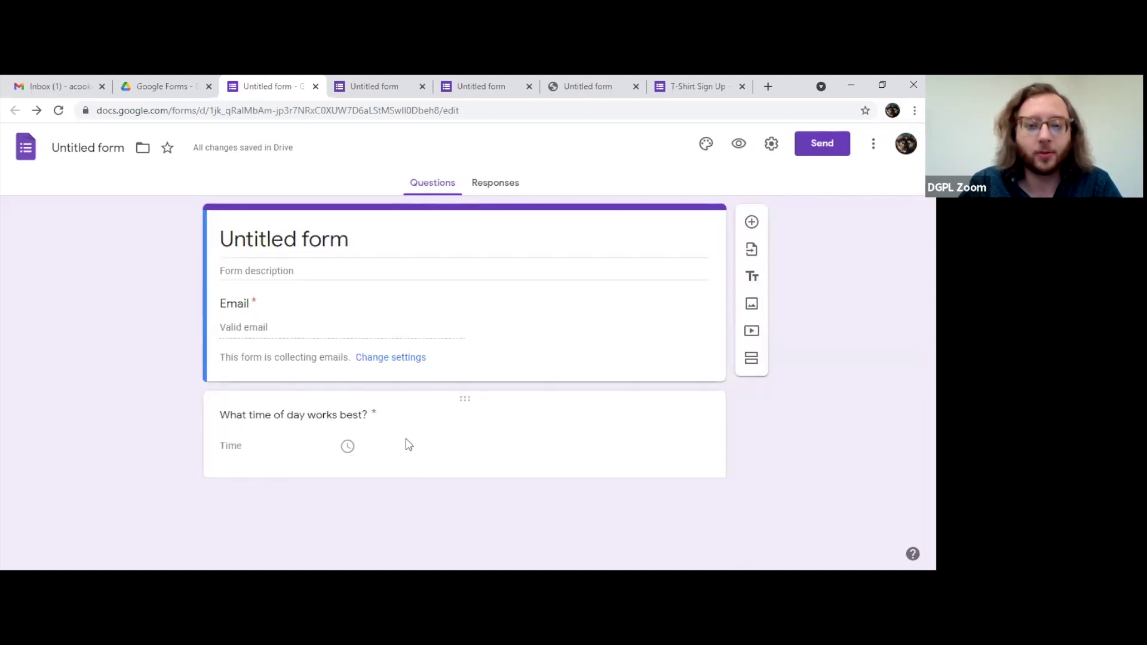
left_click(461, 452)
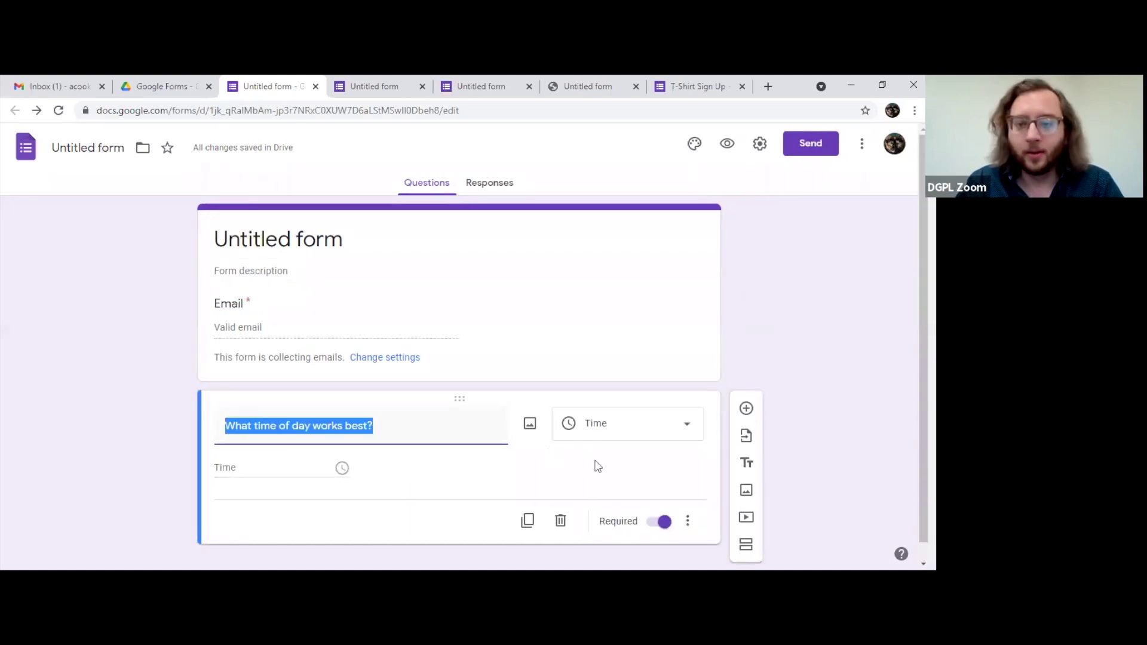
left_click(687, 521)
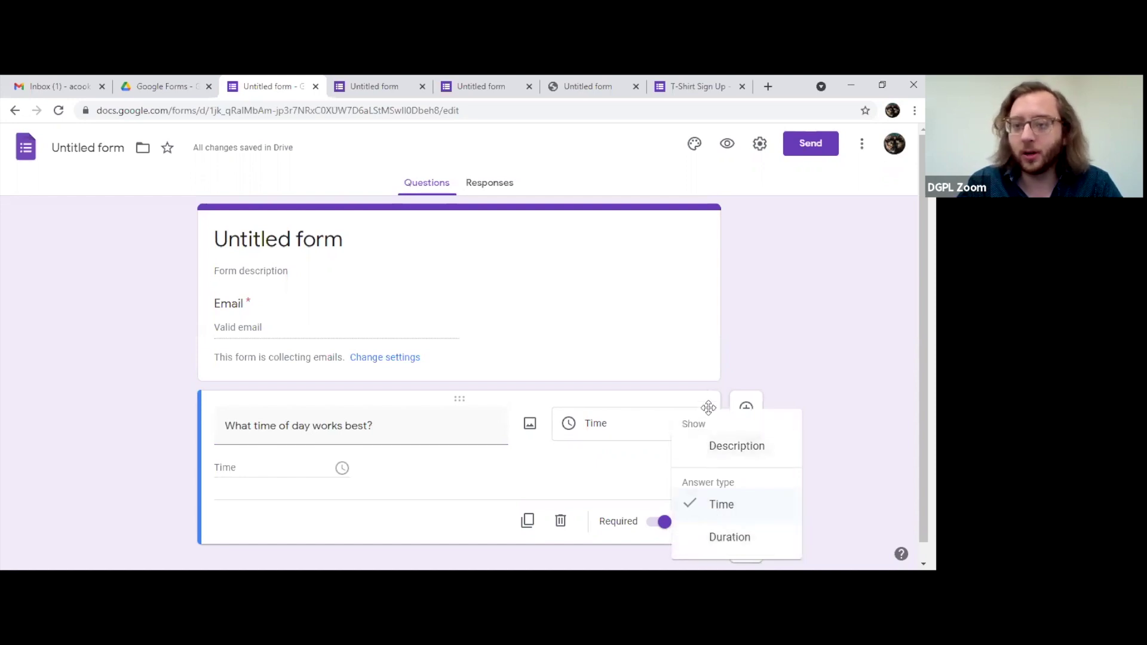
left_click(711, 453)
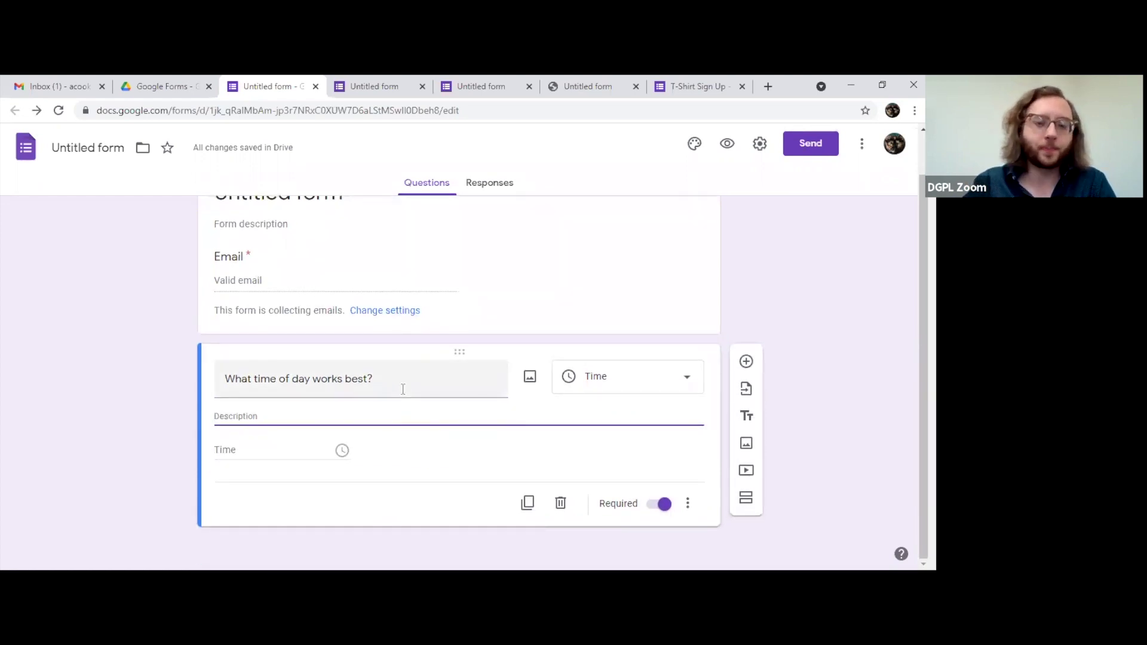
left_click(688, 506)
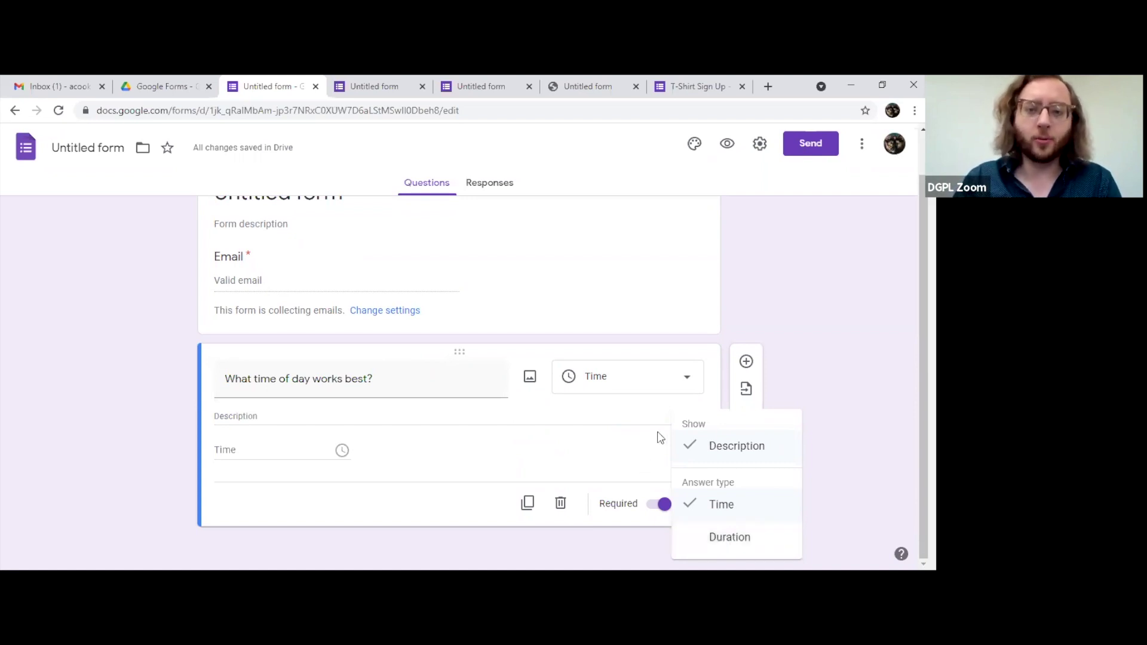
left_click(718, 541)
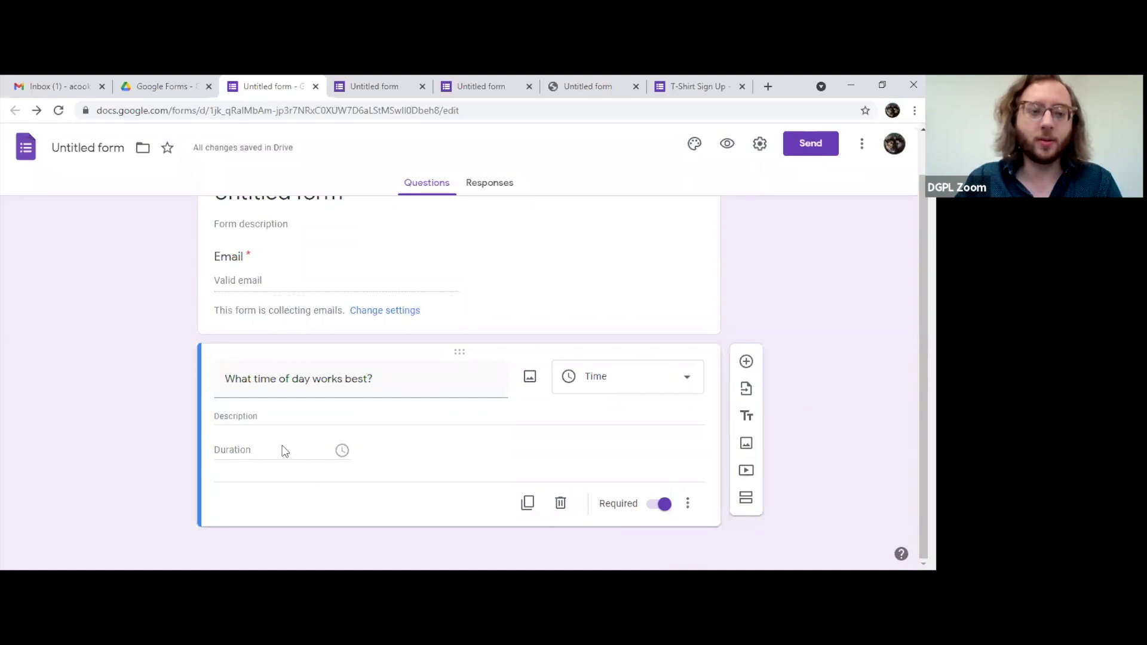
Step: Preview the form and try the duration answer's Hrs and Min fields
left_click(727, 144)
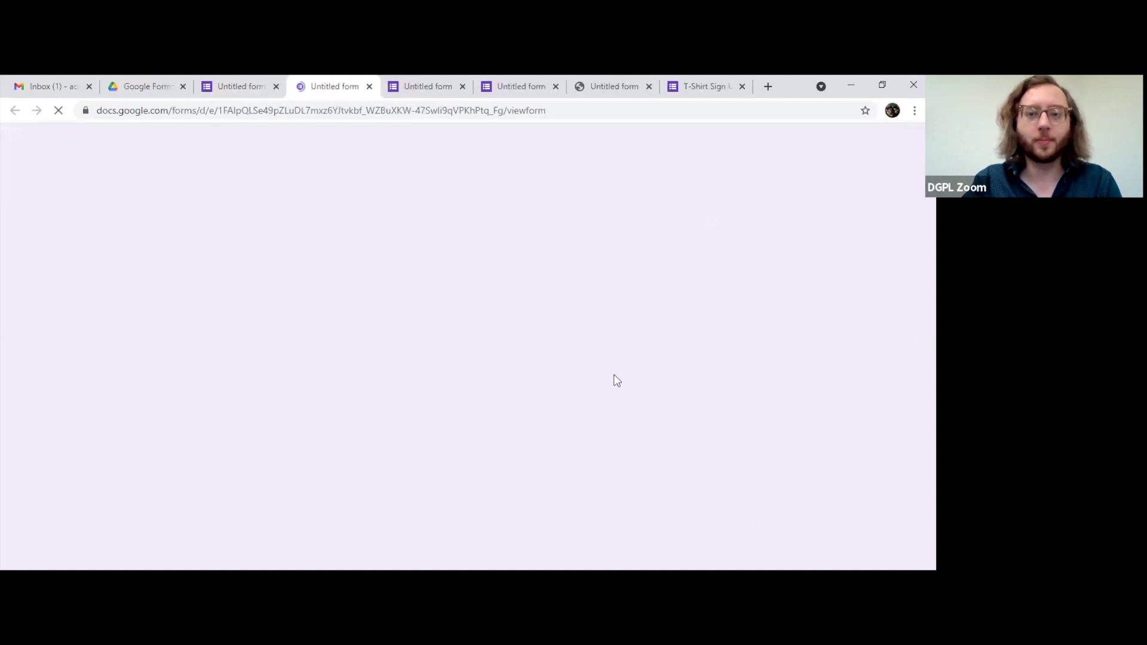
left_click(267, 431)
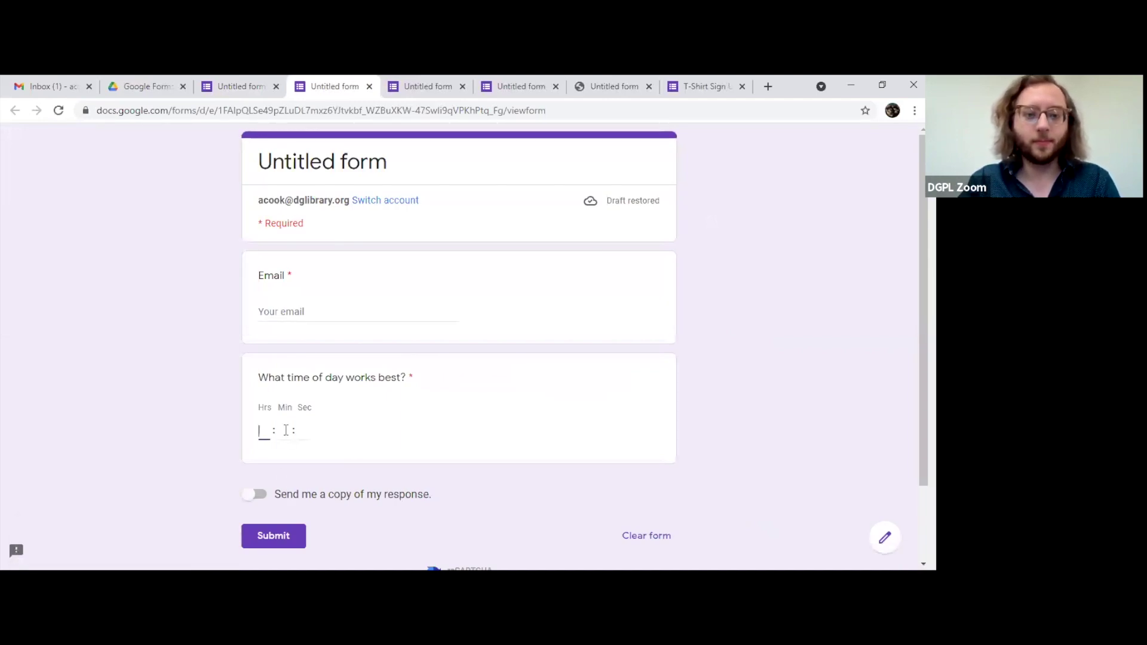
left_click(287, 430)
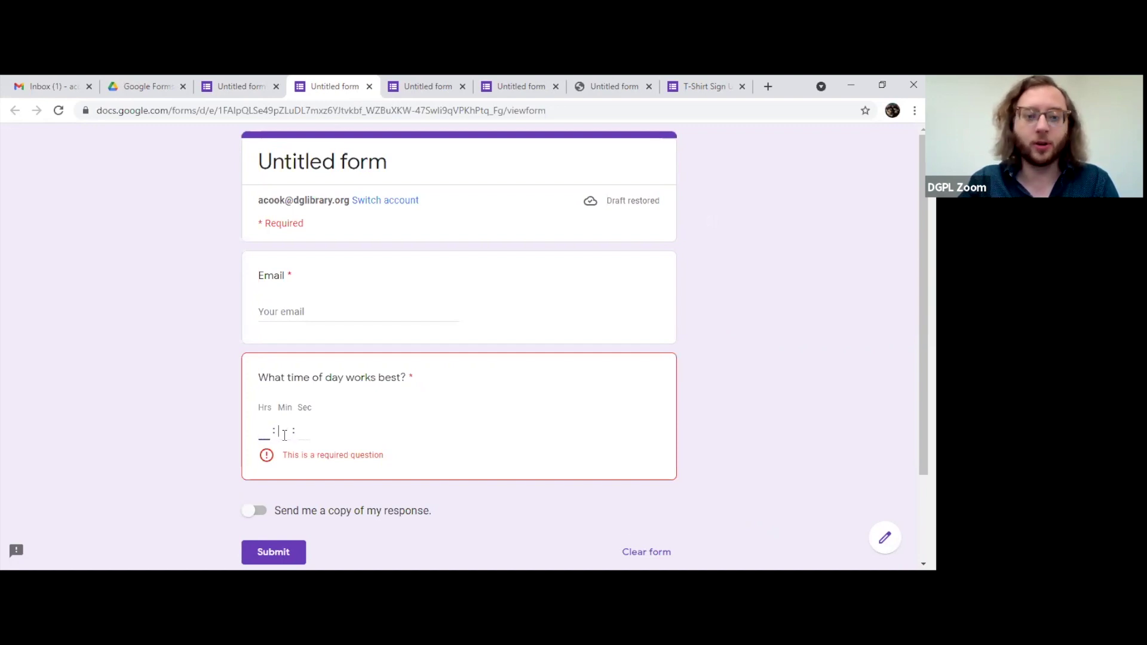
Step: Close the preview and the leftover Untitled form tabs
left_click(369, 86)
left_click(369, 86)
left_click(369, 86)
left_click(369, 87)
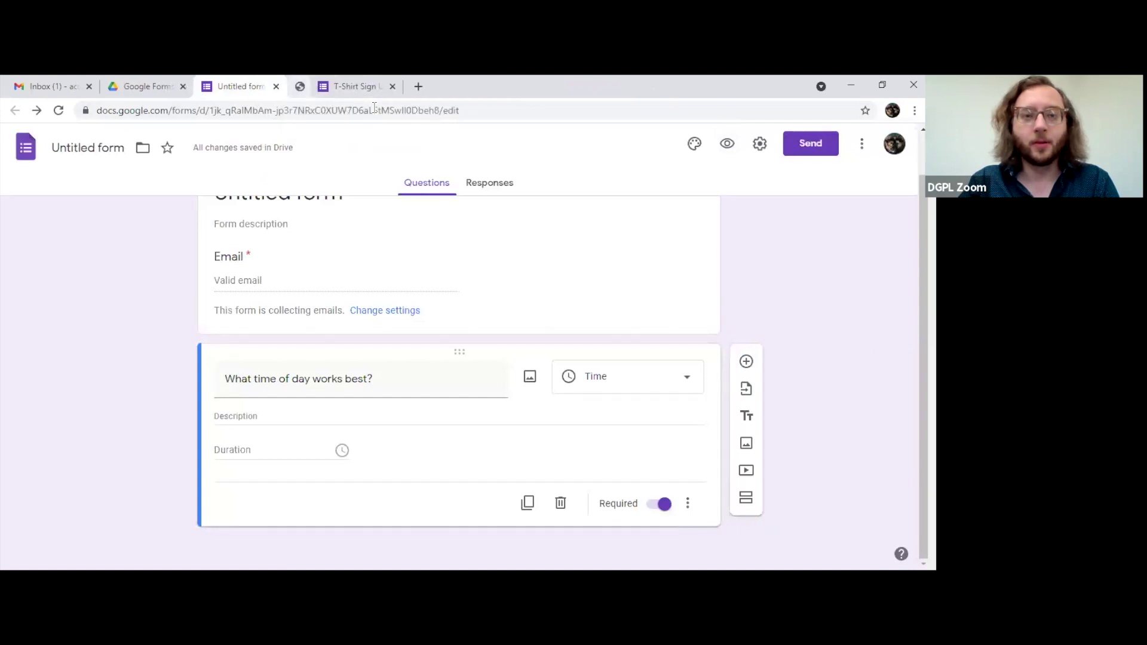
Step: Make the time question multiple choice with answer-based section navigation, then return to the header
left_click(595, 381)
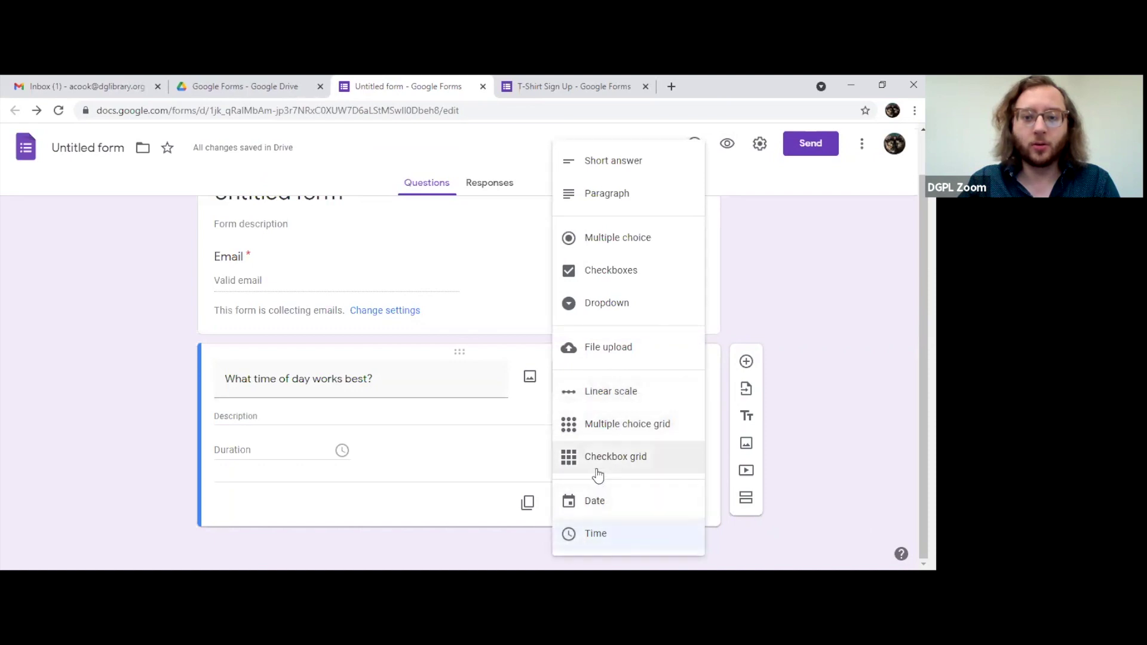
left_click(617, 246)
left_click(688, 537)
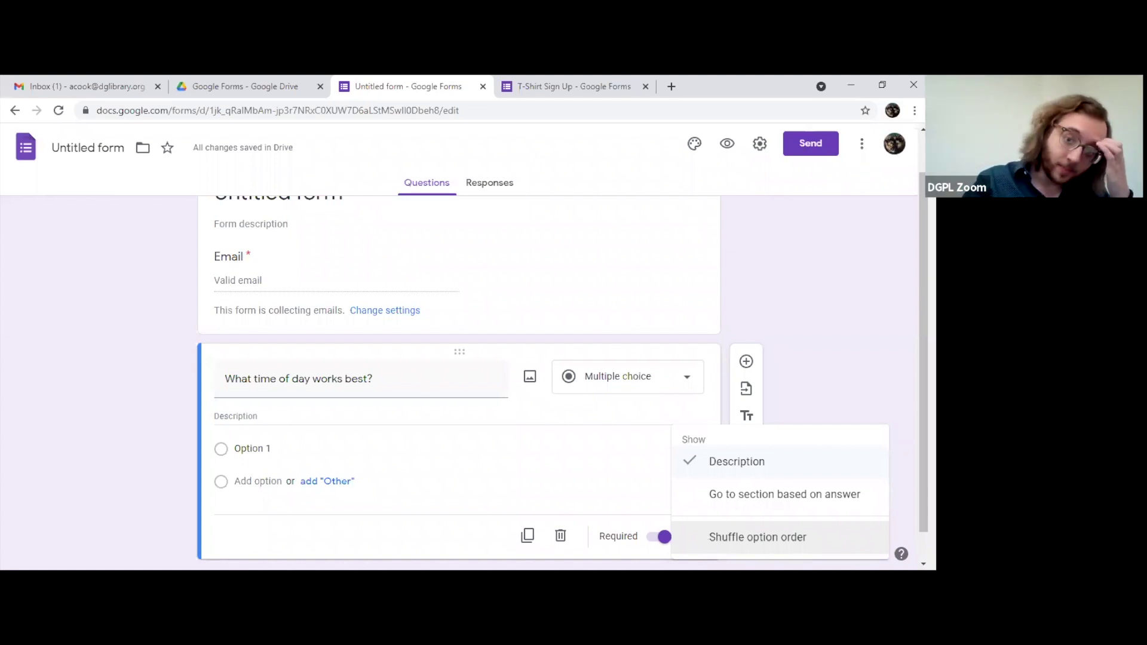
left_click(716, 497)
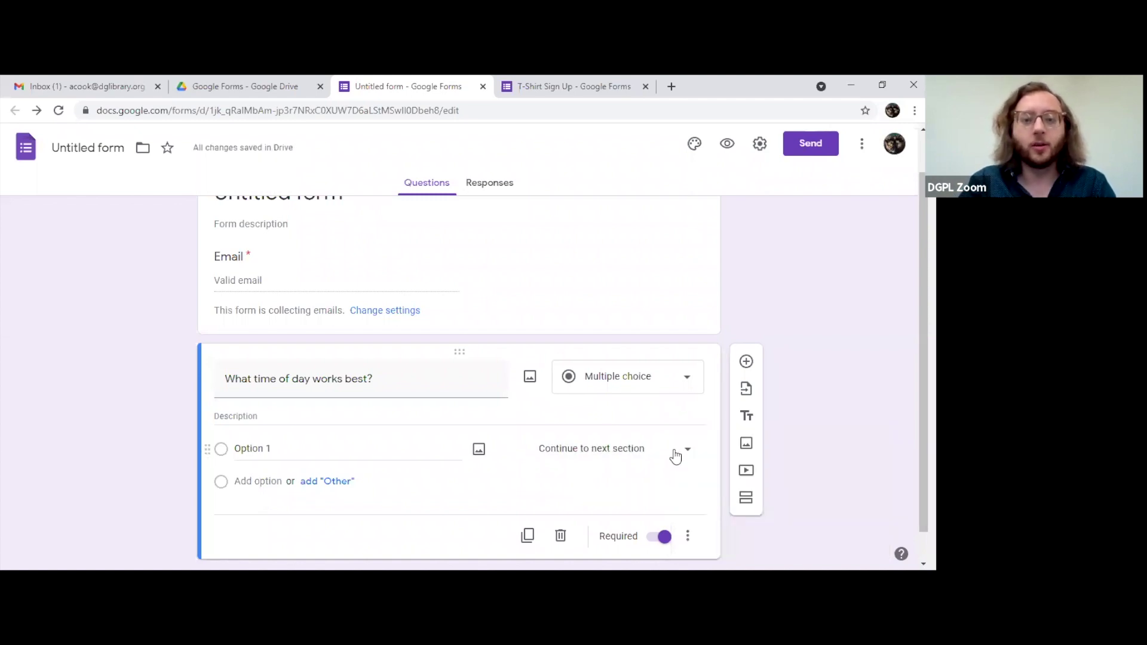
left_click(672, 457)
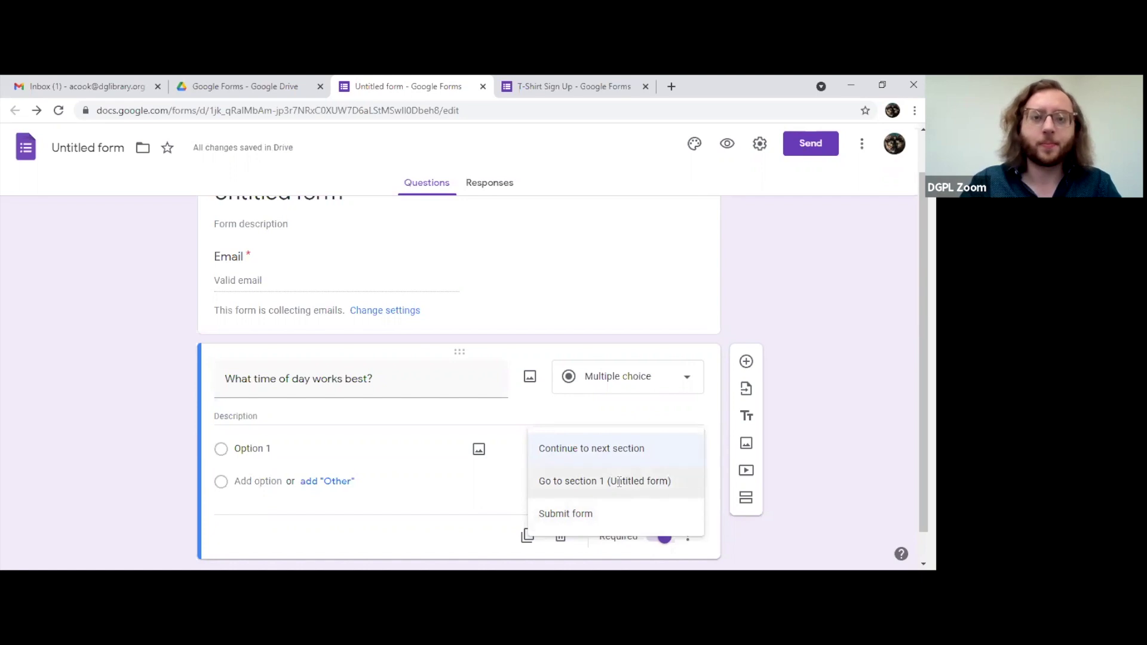
left_click(555, 224)
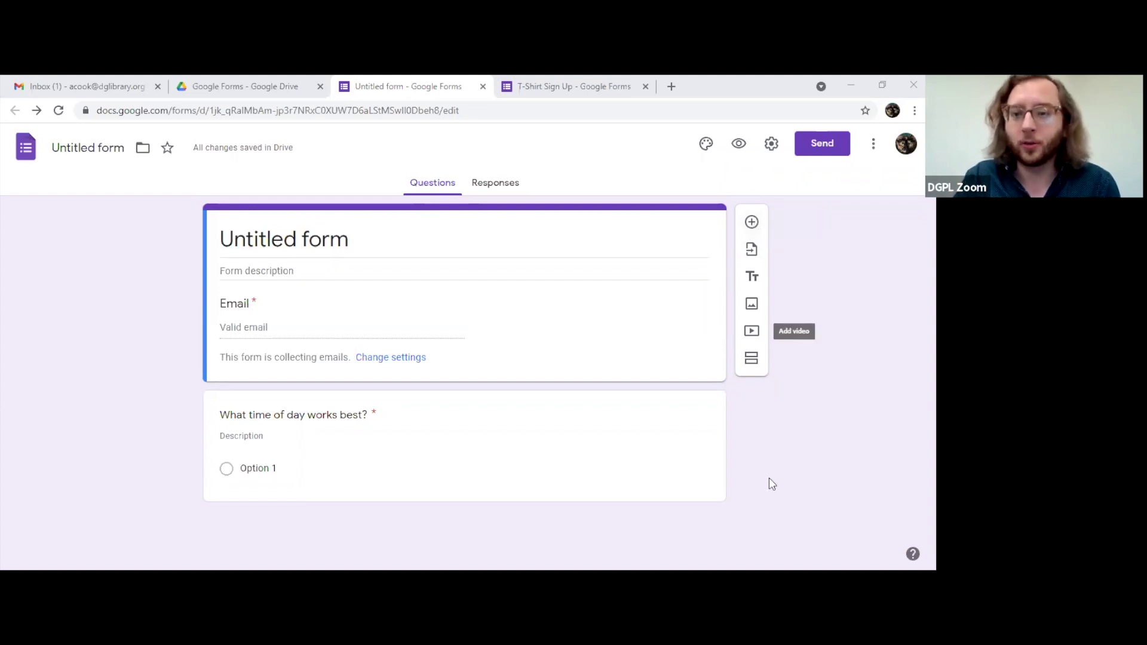
Step: Select the 'What time of day works best?' card and add a blank multiple-choice question below it
left_click(671, 463)
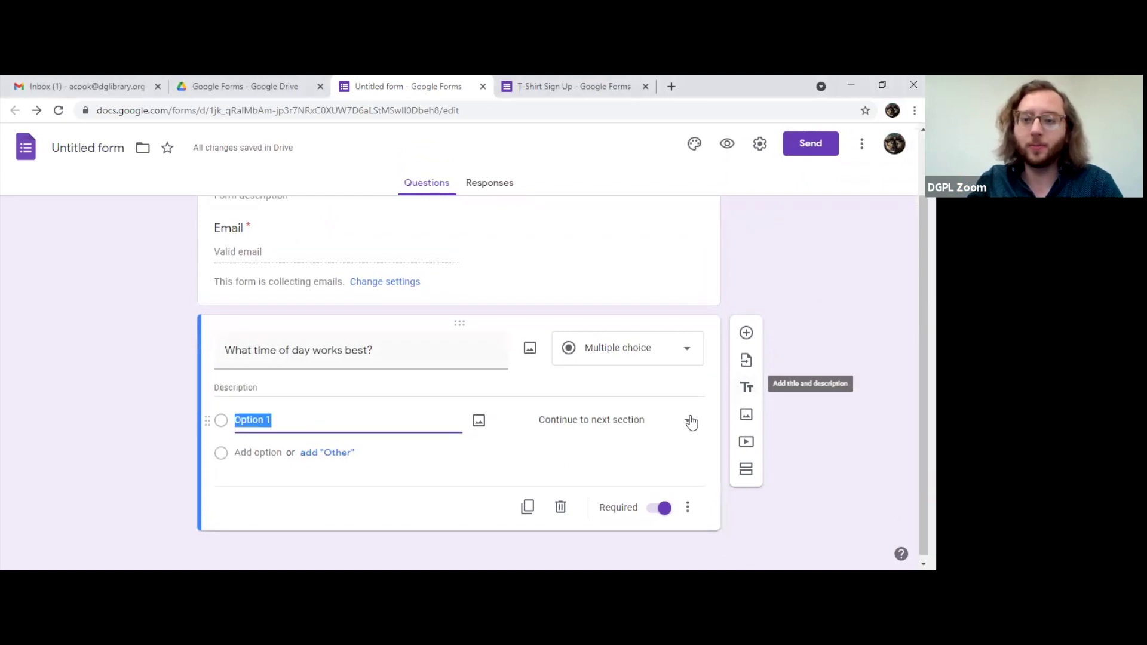
left_click(665, 281)
left_click(701, 460)
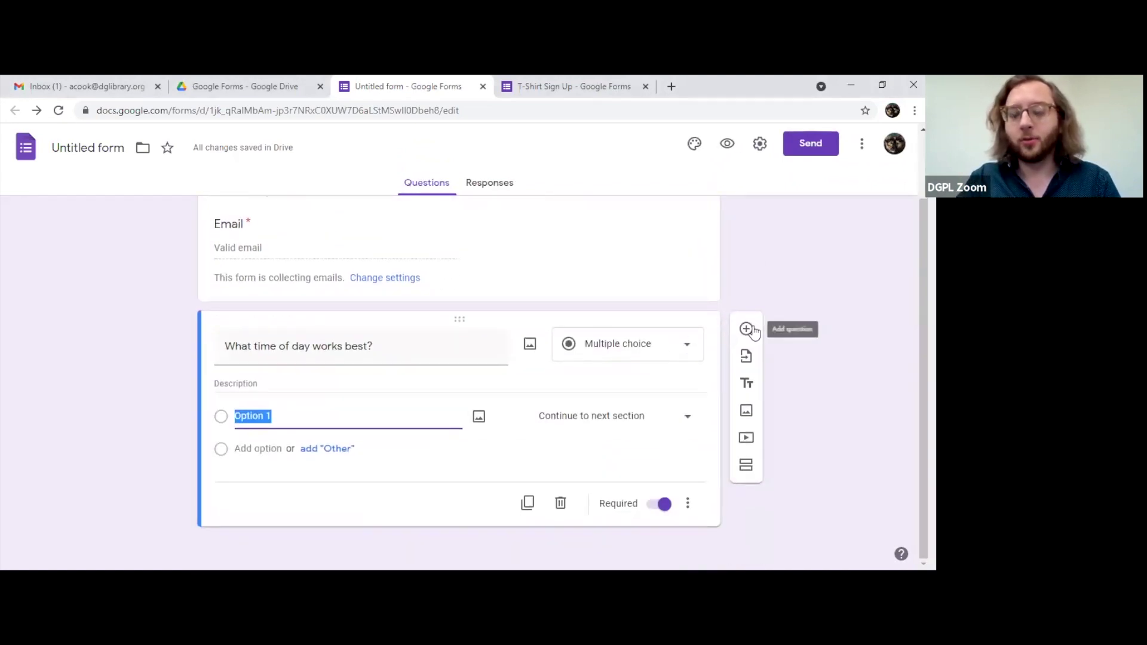
left_click(747, 329)
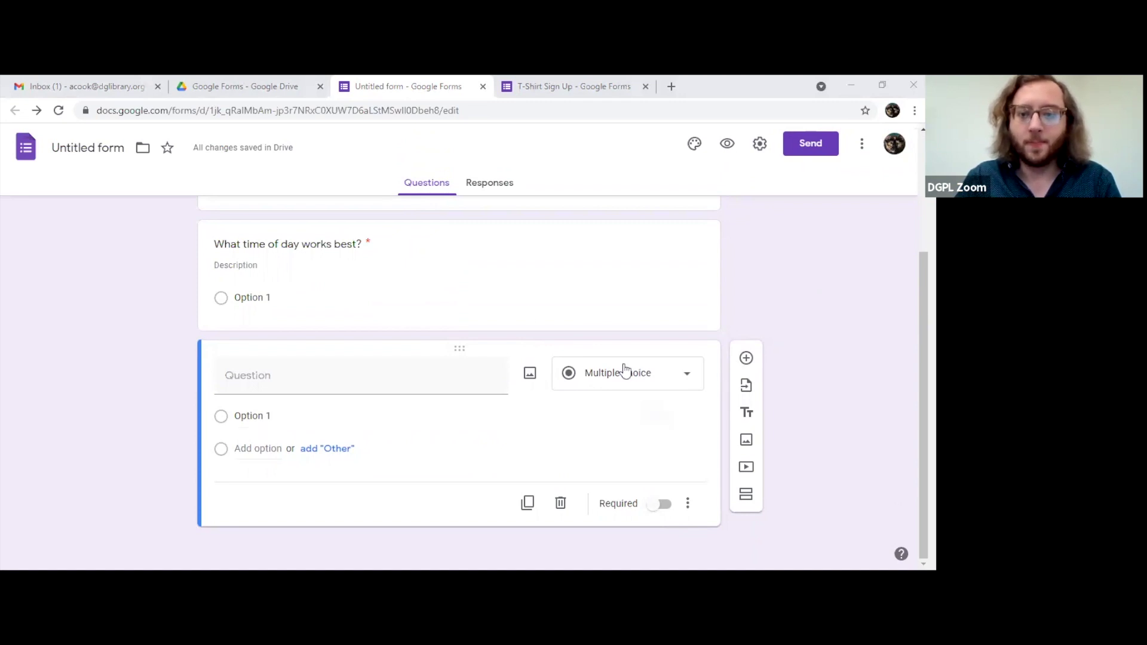
left_click(757, 314)
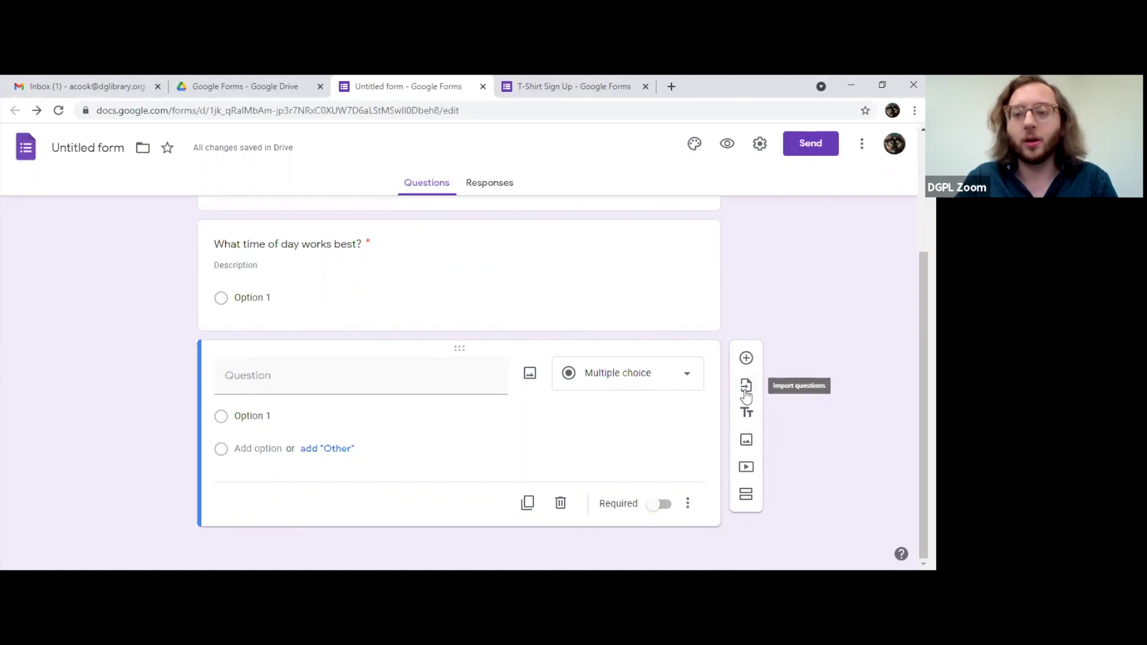
Step: Cancel Import questions, then add an 'Untitled Title' block and drag it above the blank question
left_click(745, 393)
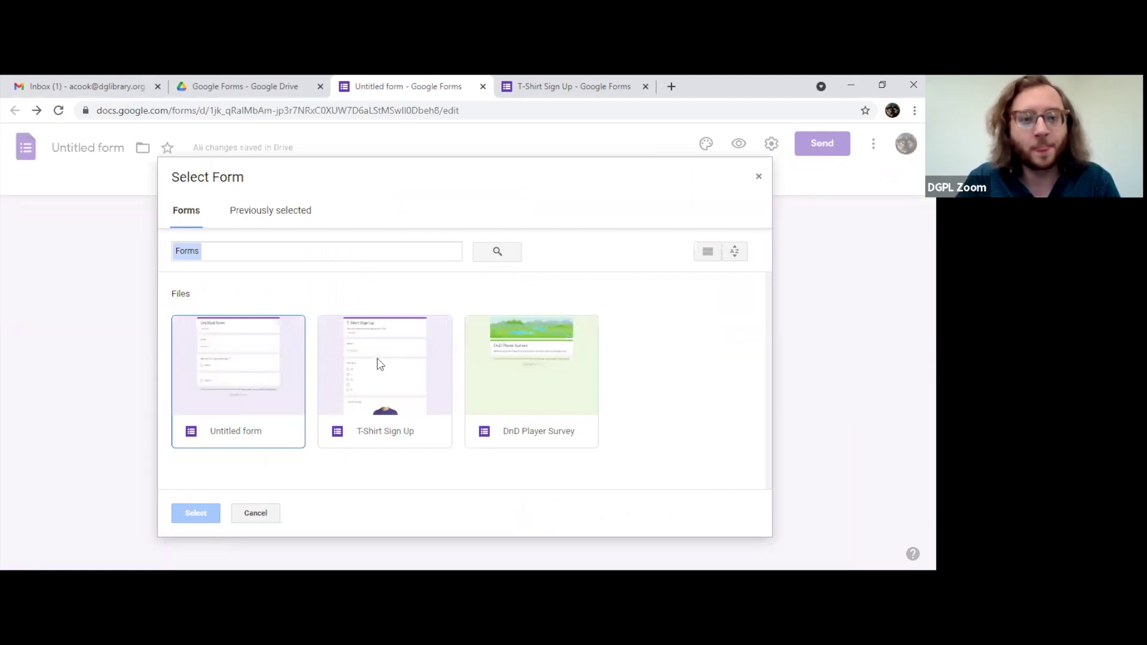
left_click(759, 177)
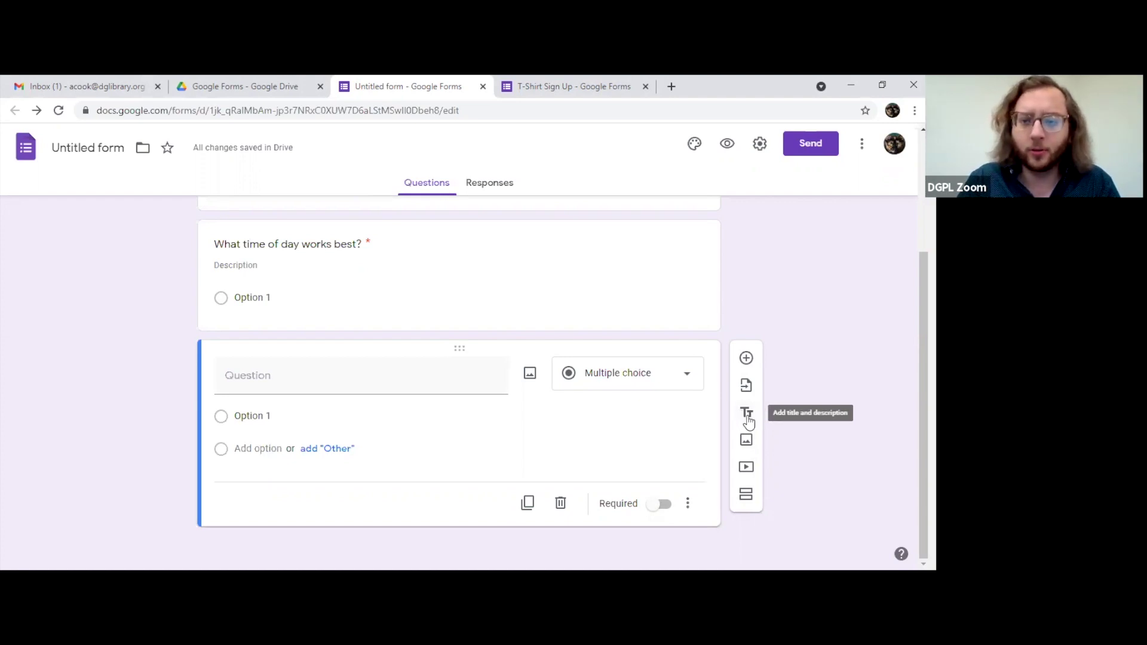
left_click(747, 418)
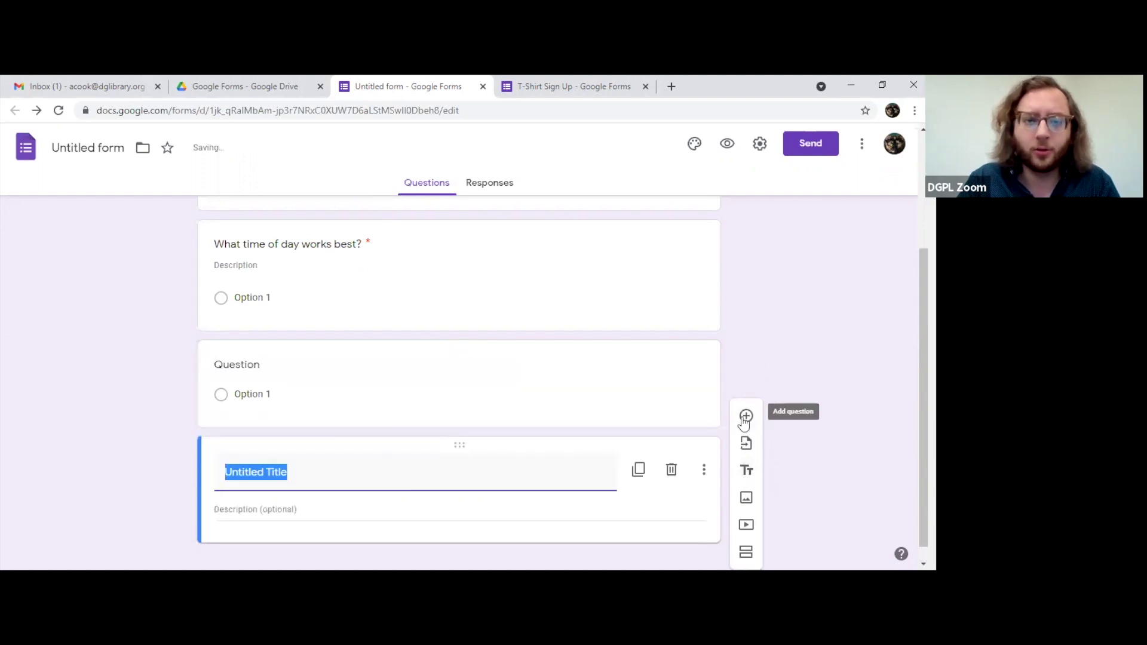
left_click(391, 454)
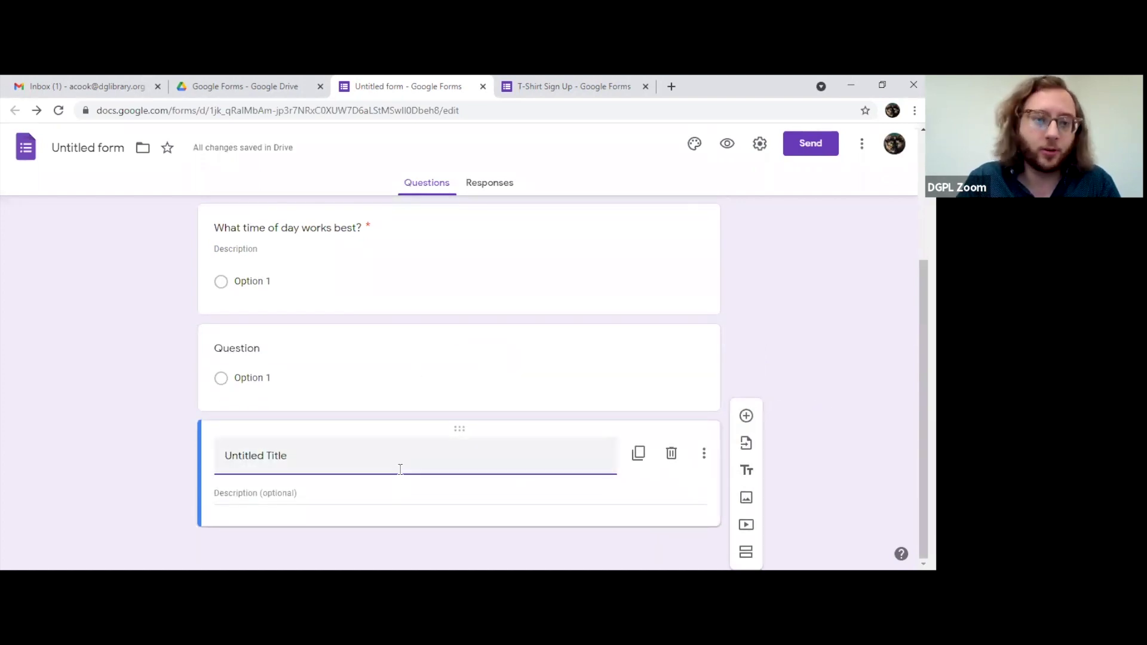
left_click(542, 493)
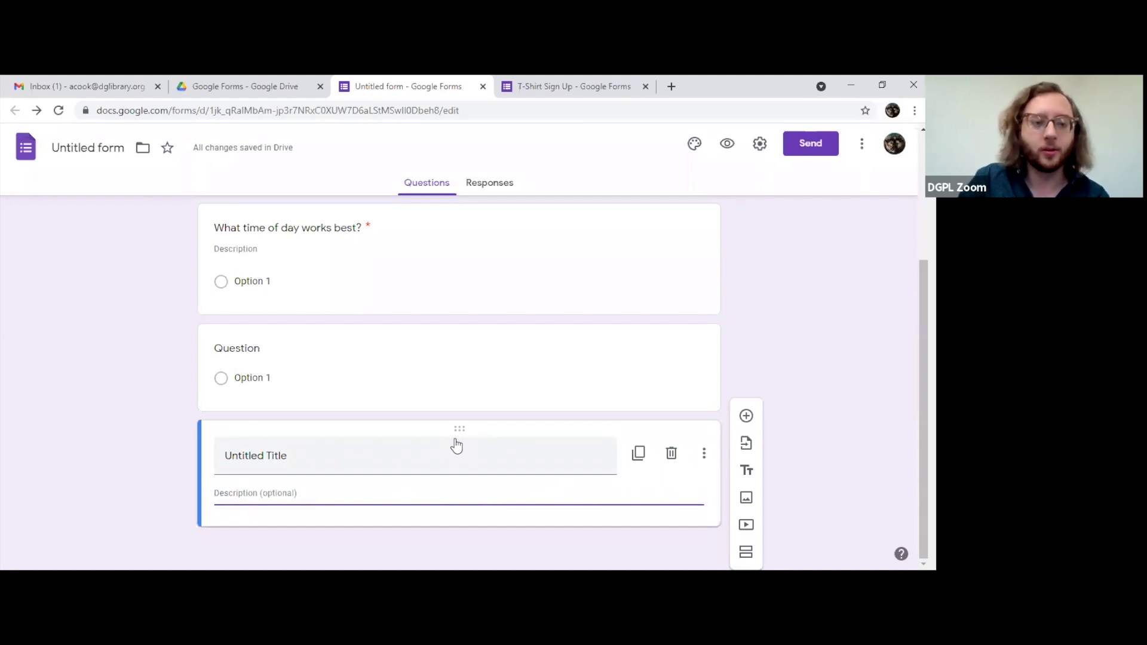
left_click_drag(456, 429, 463, 338)
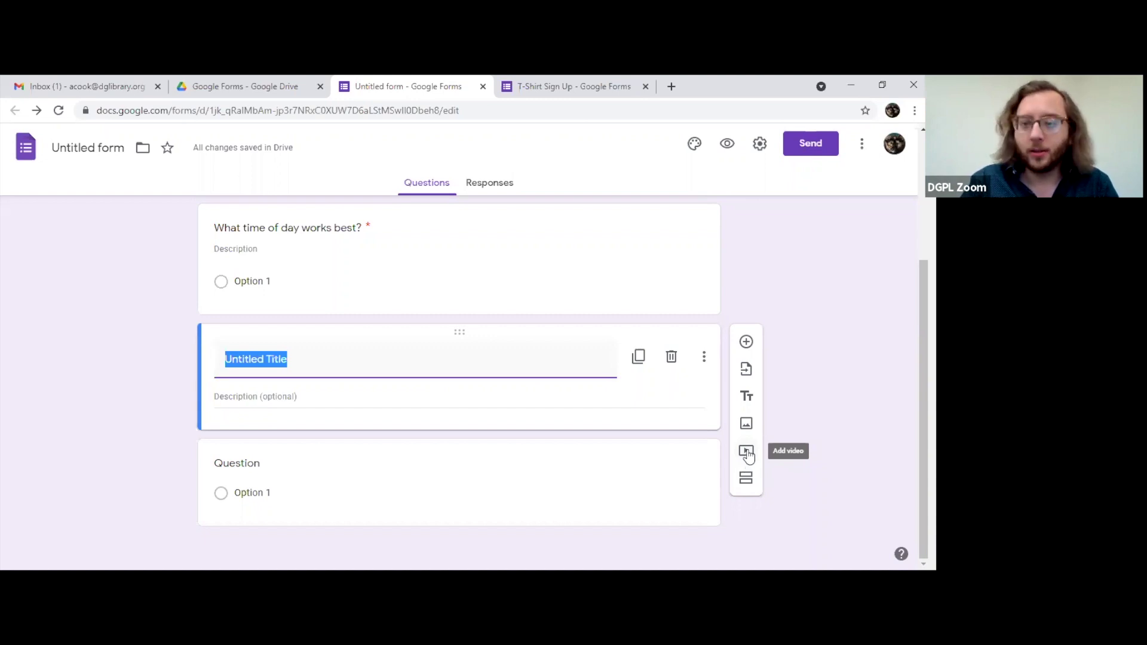
left_click(746, 453)
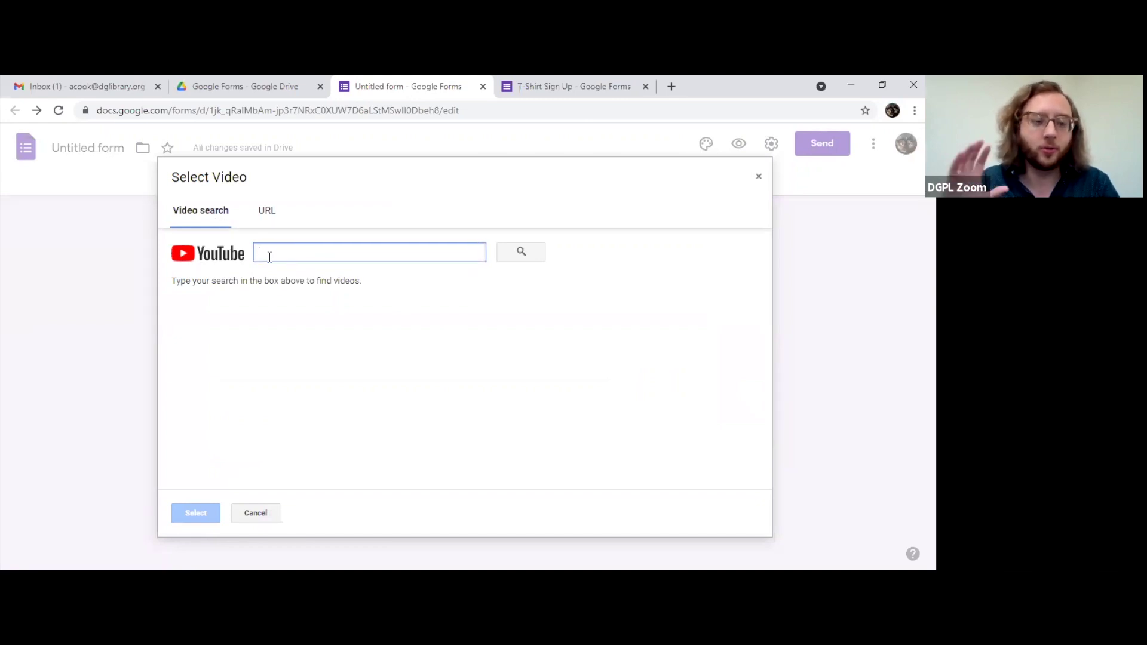
left_click(267, 211)
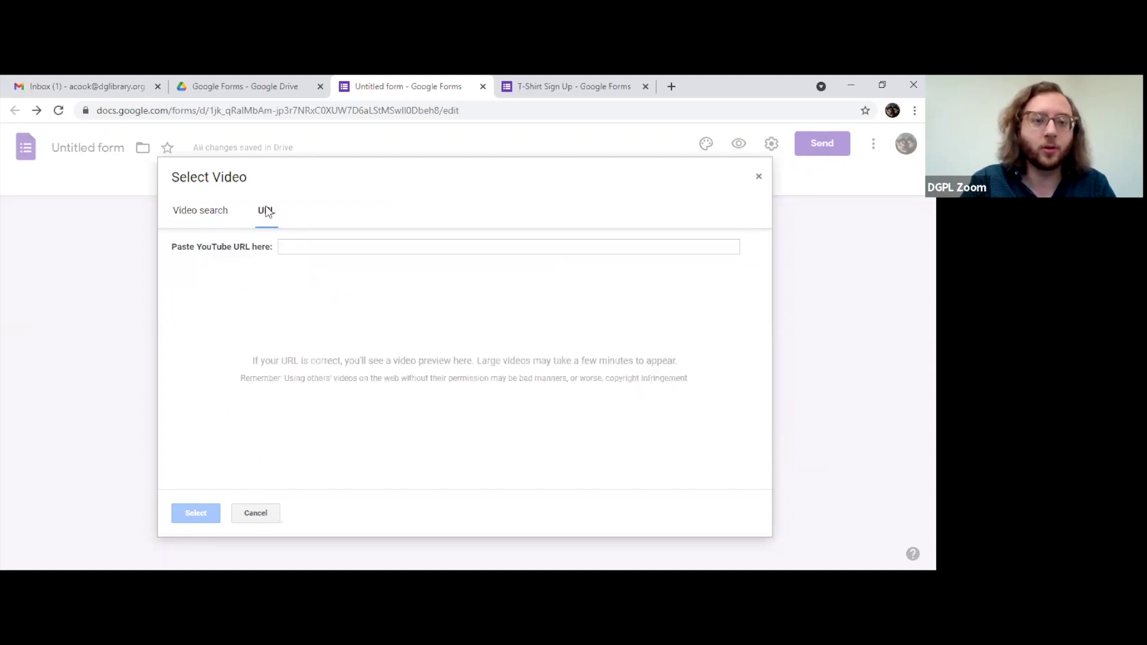
left_click(212, 219)
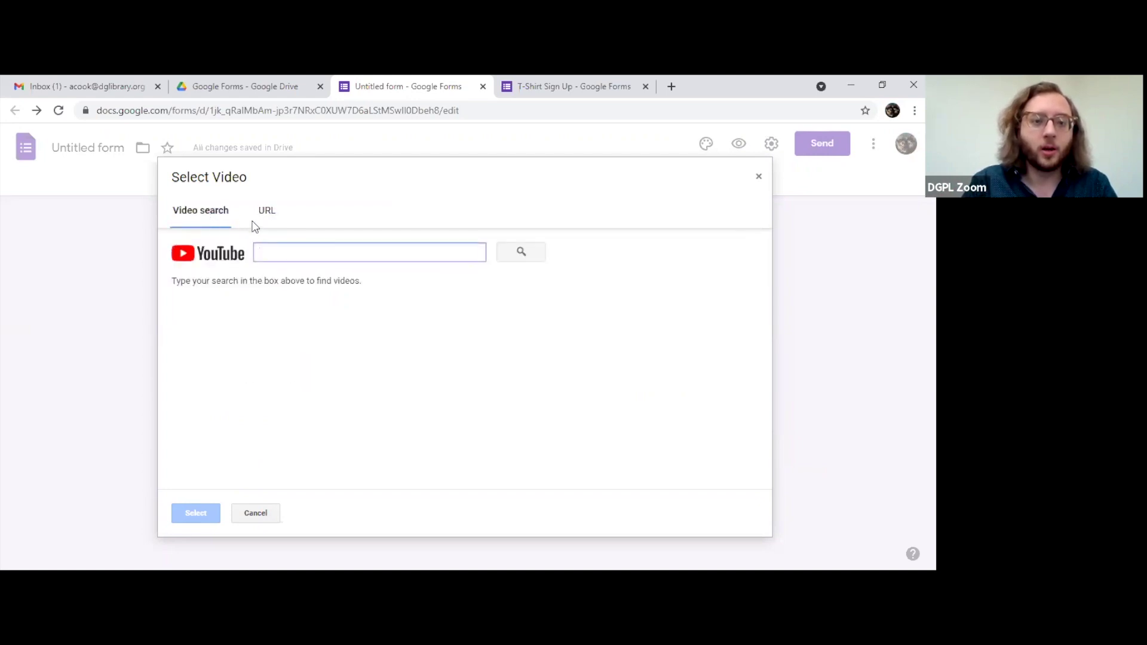
left_click(265, 214)
left_click(220, 218)
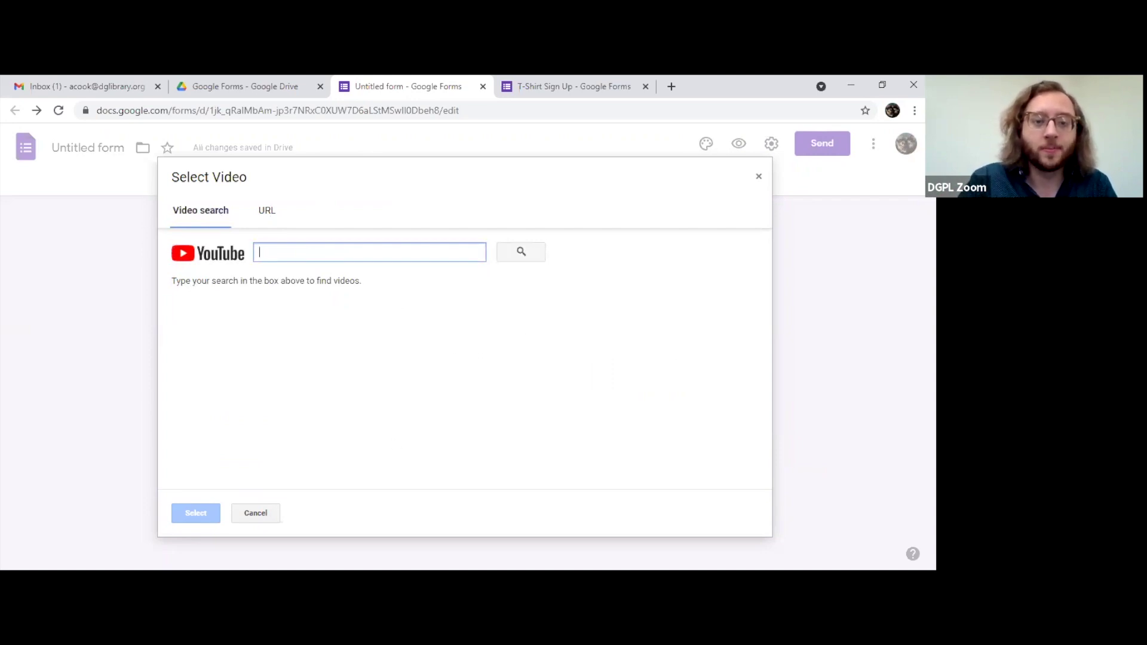
left_click(255, 515)
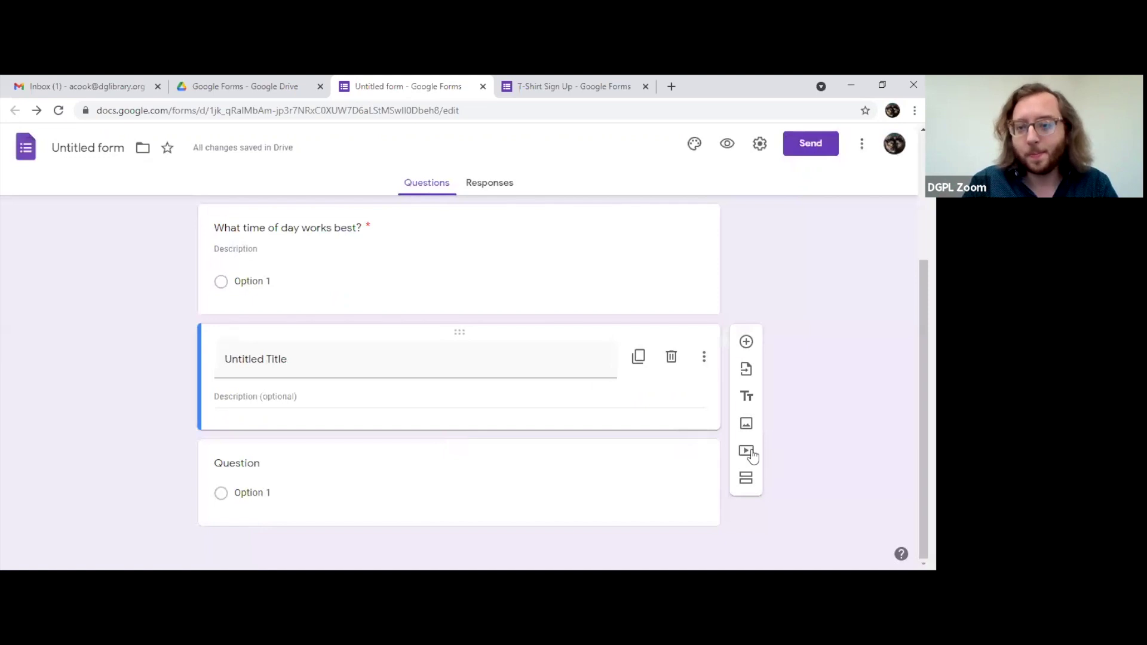
left_click(746, 425)
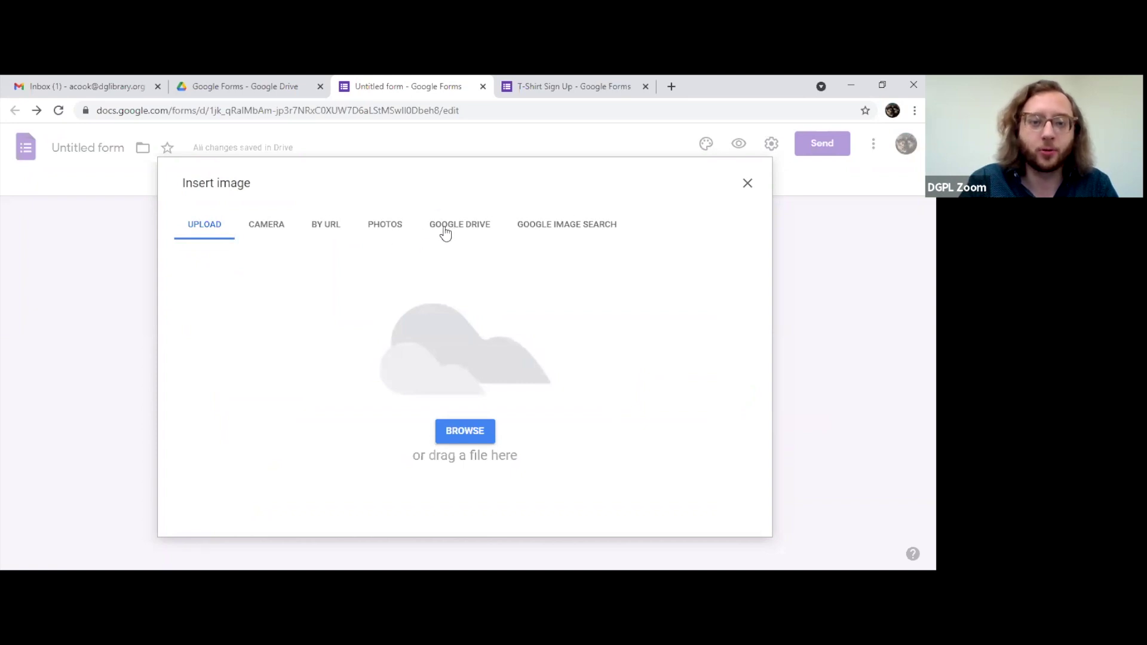
left_click(445, 232)
left_click(394, 230)
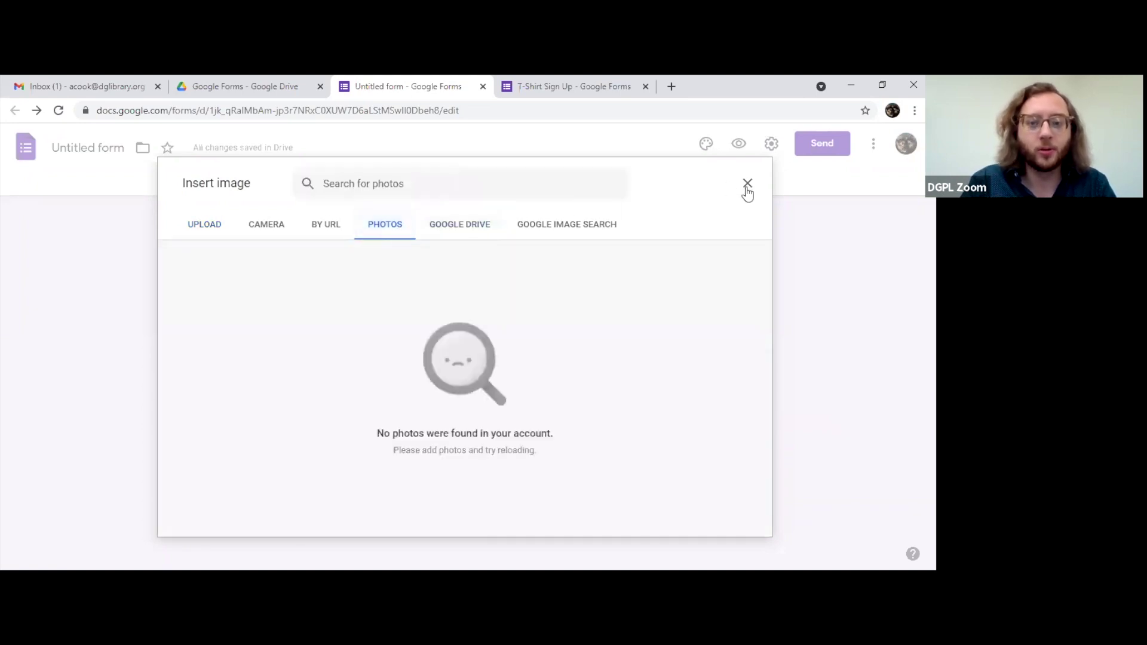
left_click(325, 233)
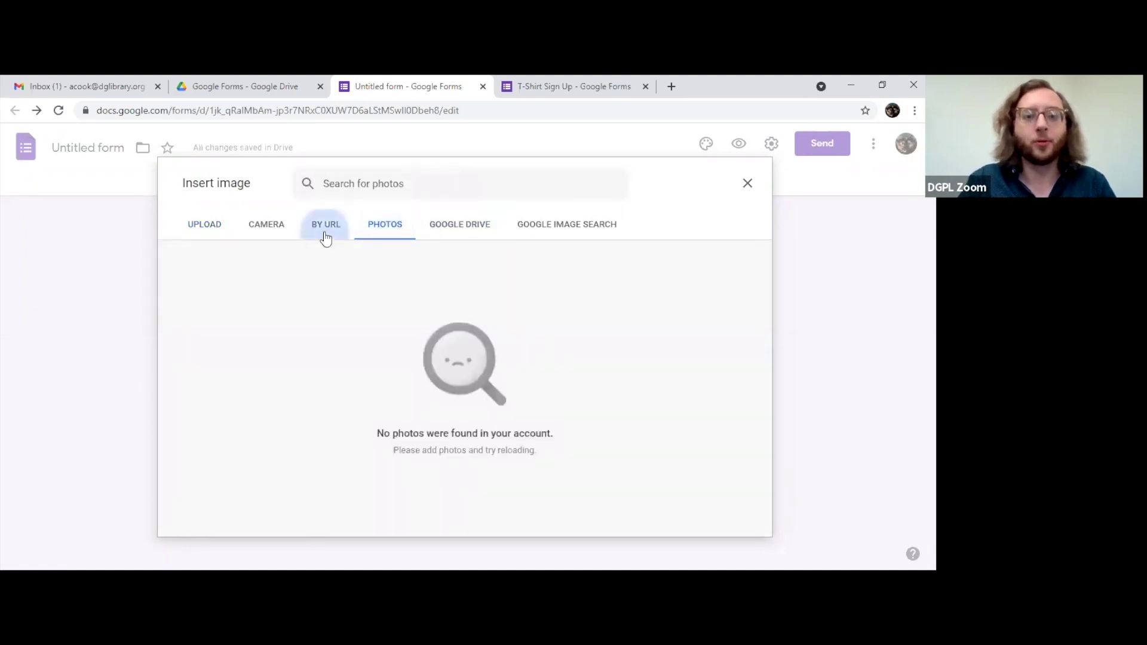
left_click(597, 232)
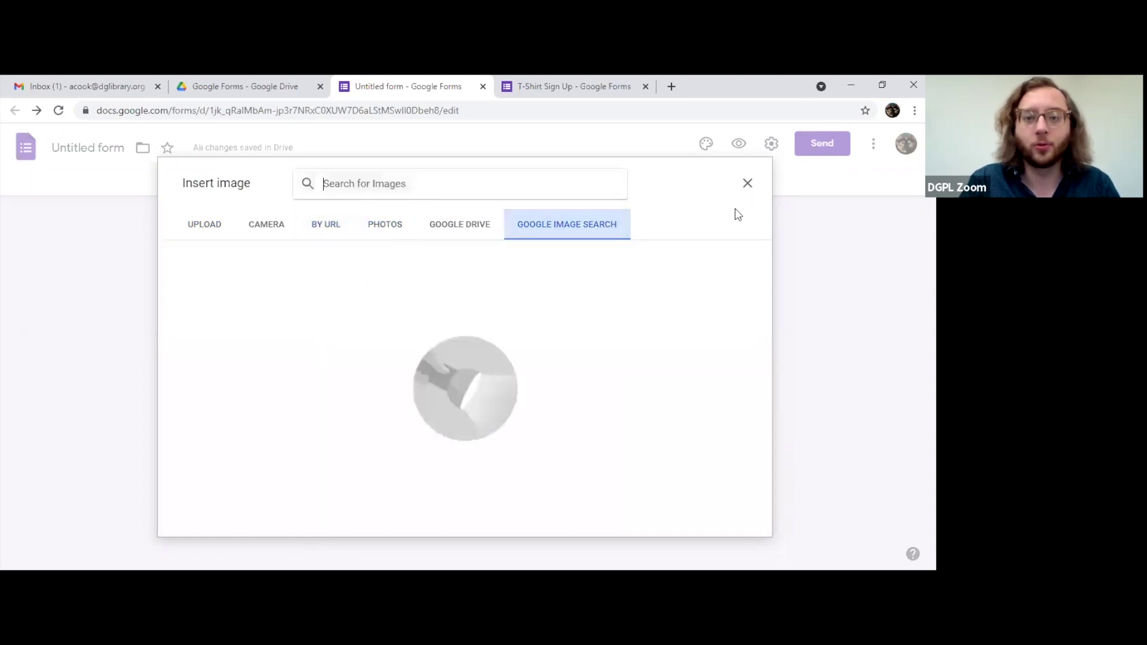
left_click(746, 184)
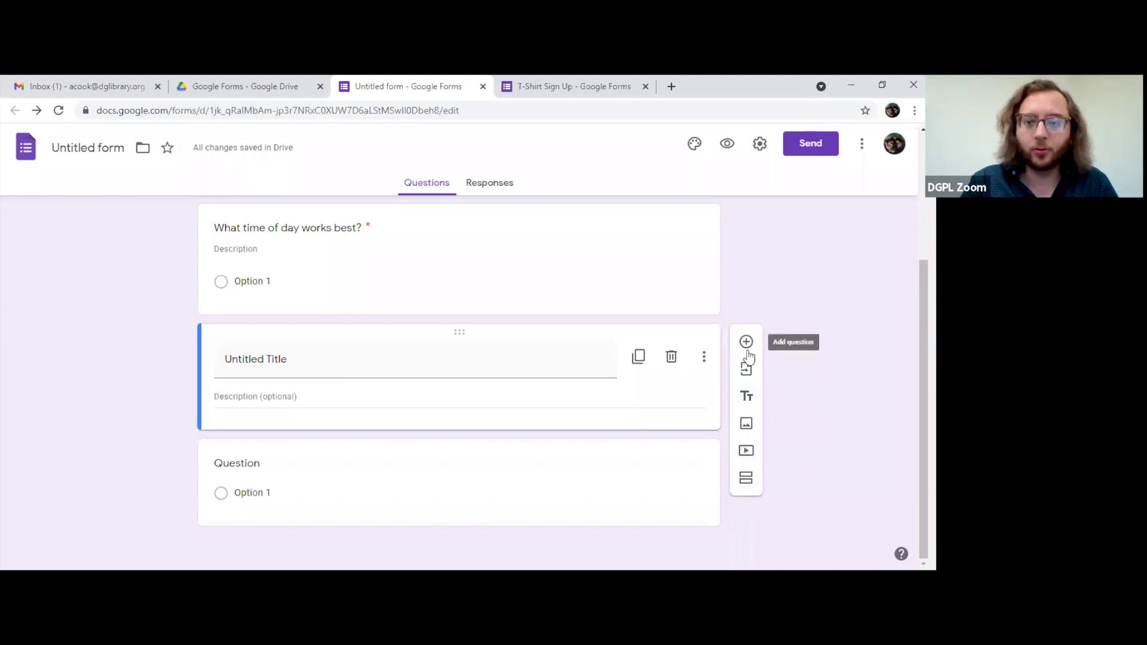
Step: Add a second section after the title block and scroll through both sections
left_click(747, 479)
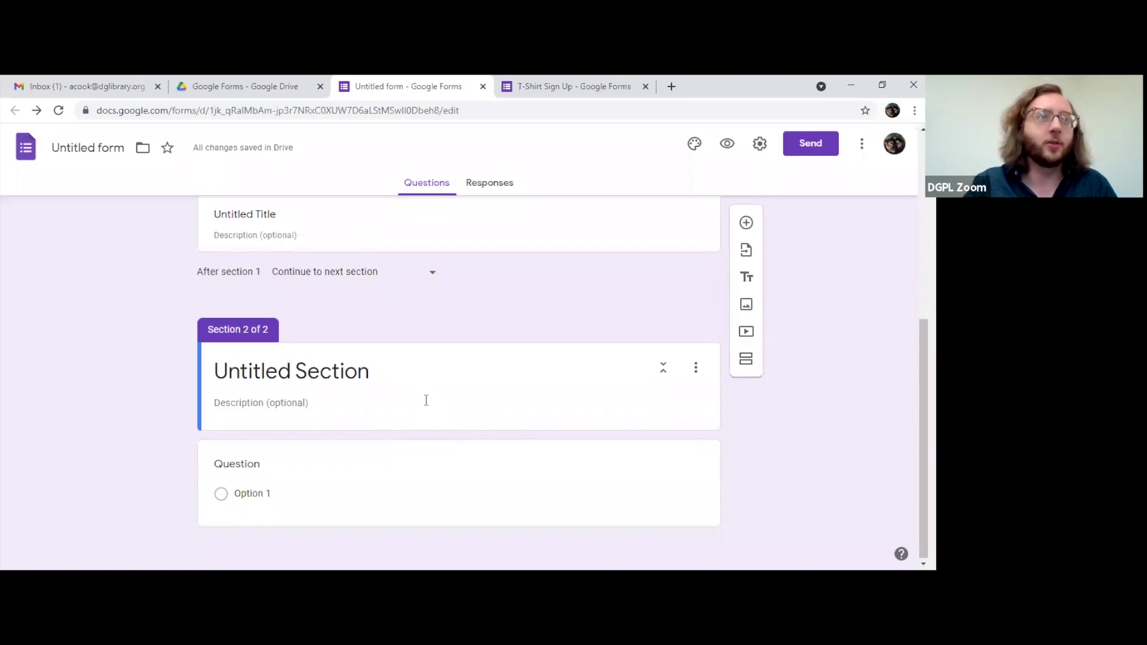
scroll(424, 403, "up", 6)
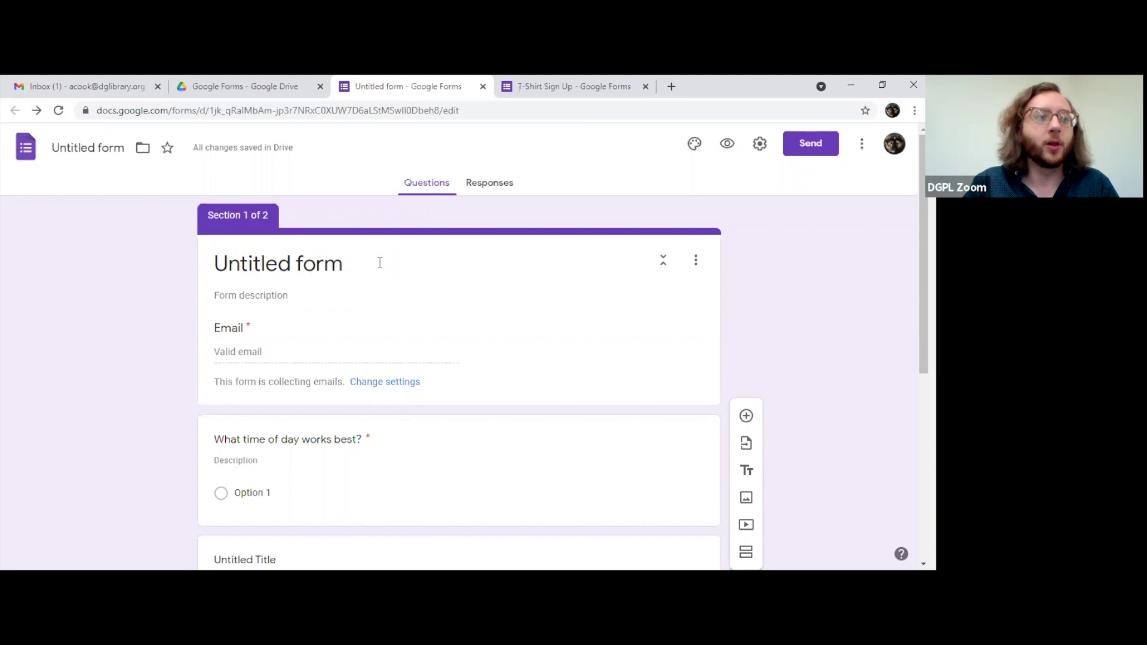
scroll(376, 266, "down", 6)
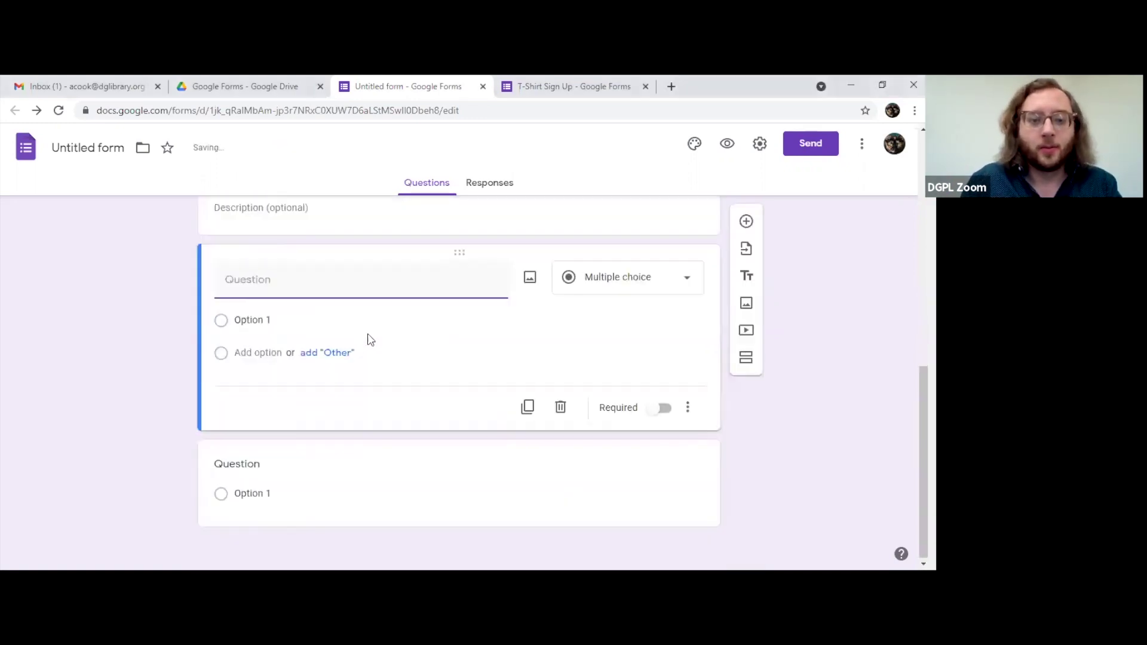
Step: Add a multiple-choice question in section 2 and a new section after it
left_click(592, 280)
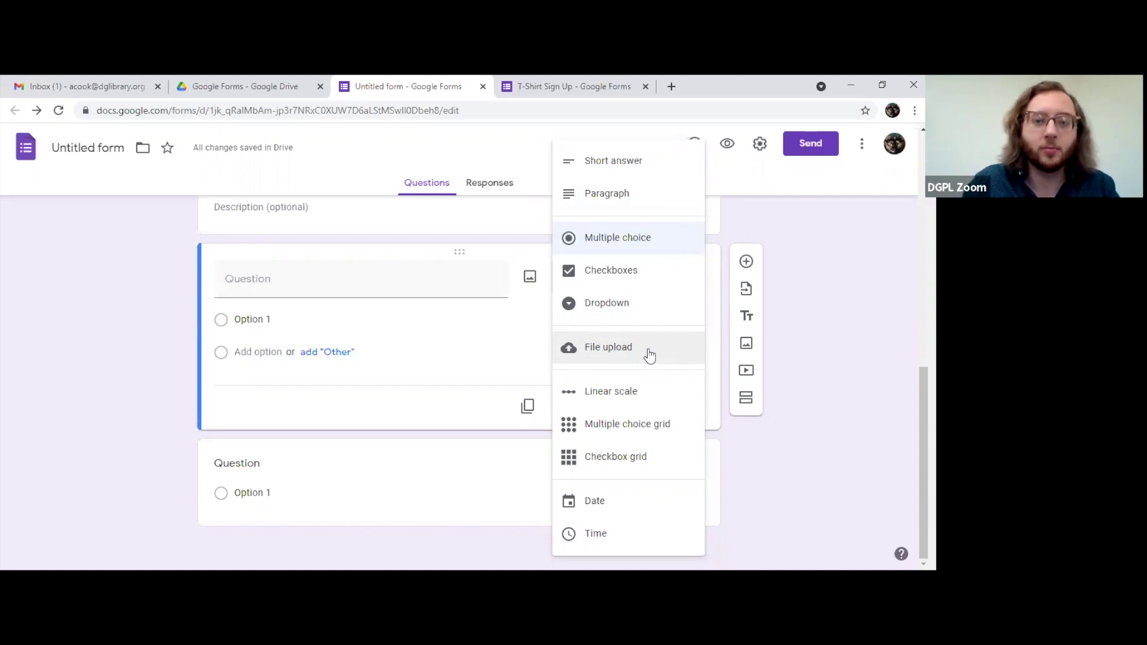
left_click(830, 352)
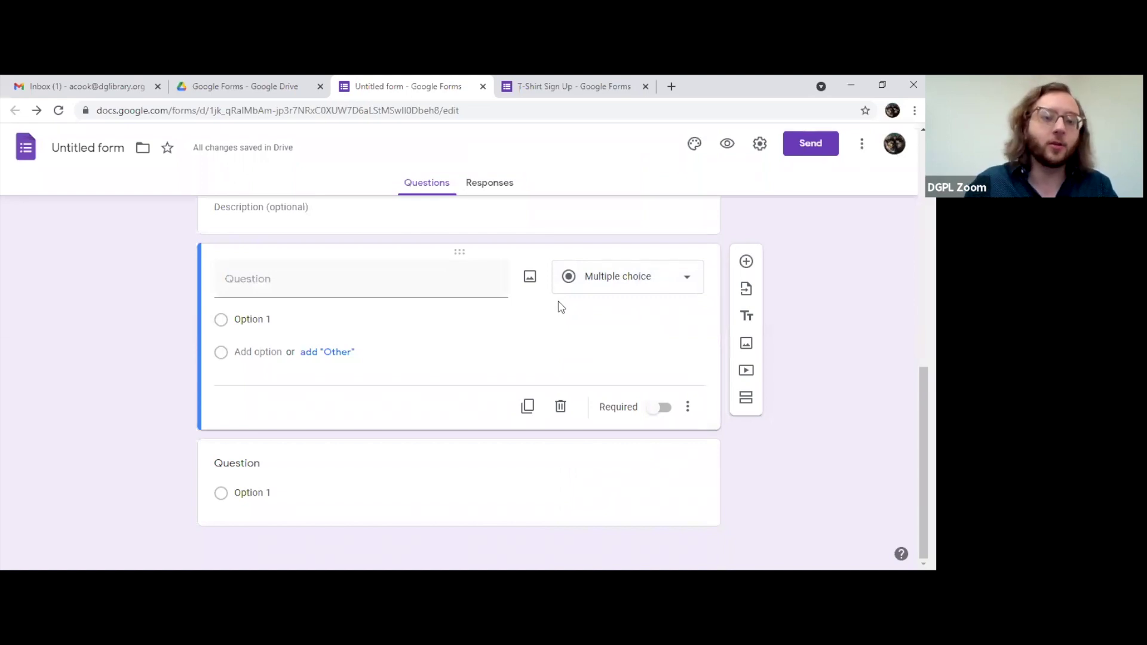
left_click(745, 397)
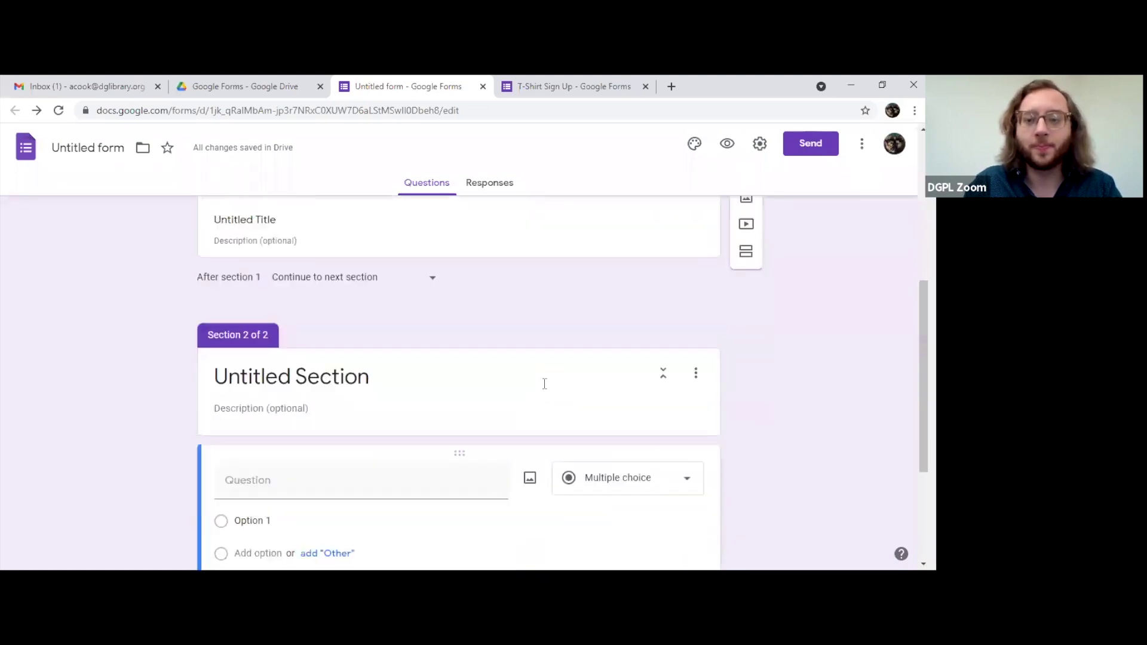
scroll(546, 386, "down", 3)
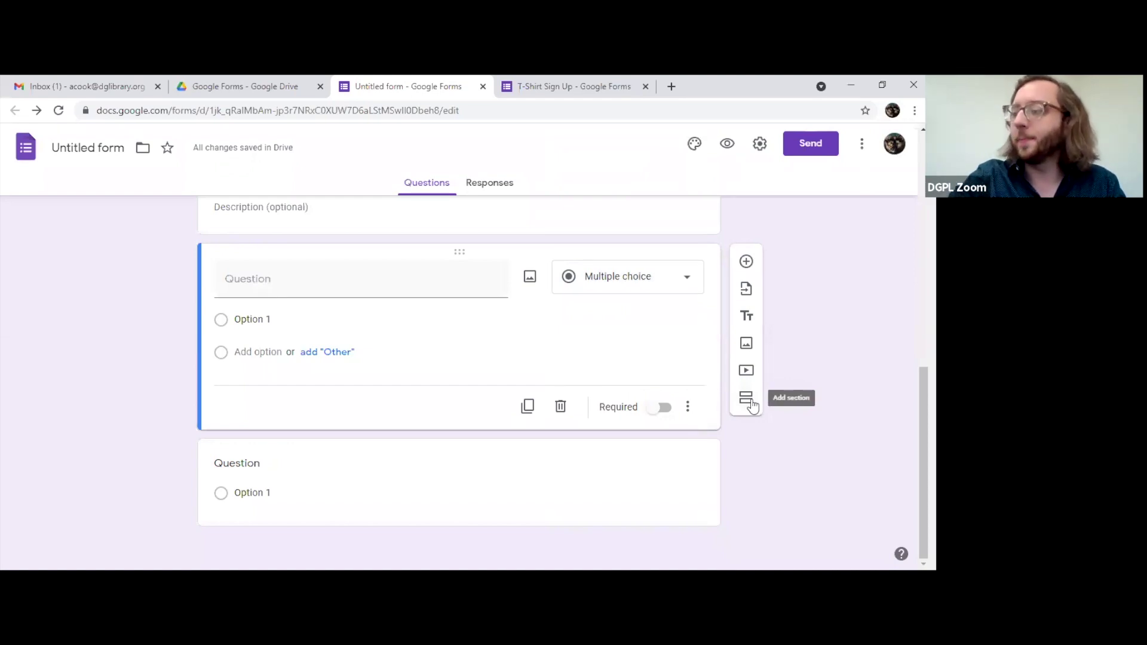
left_click(751, 406)
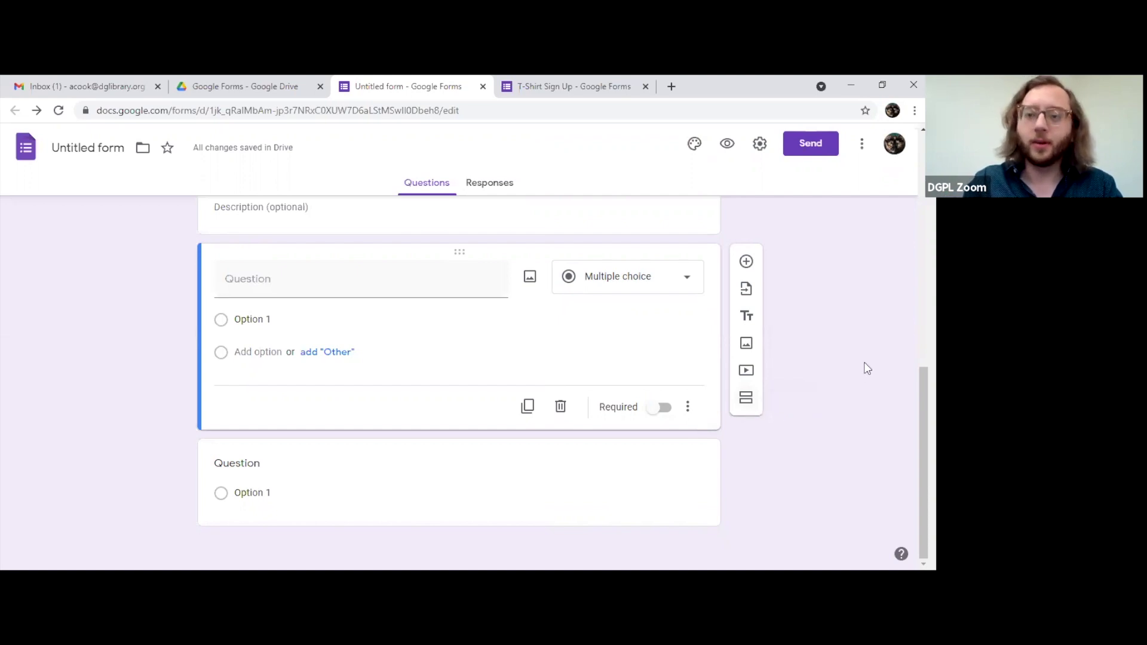
scroll(867, 407, "up", 5)
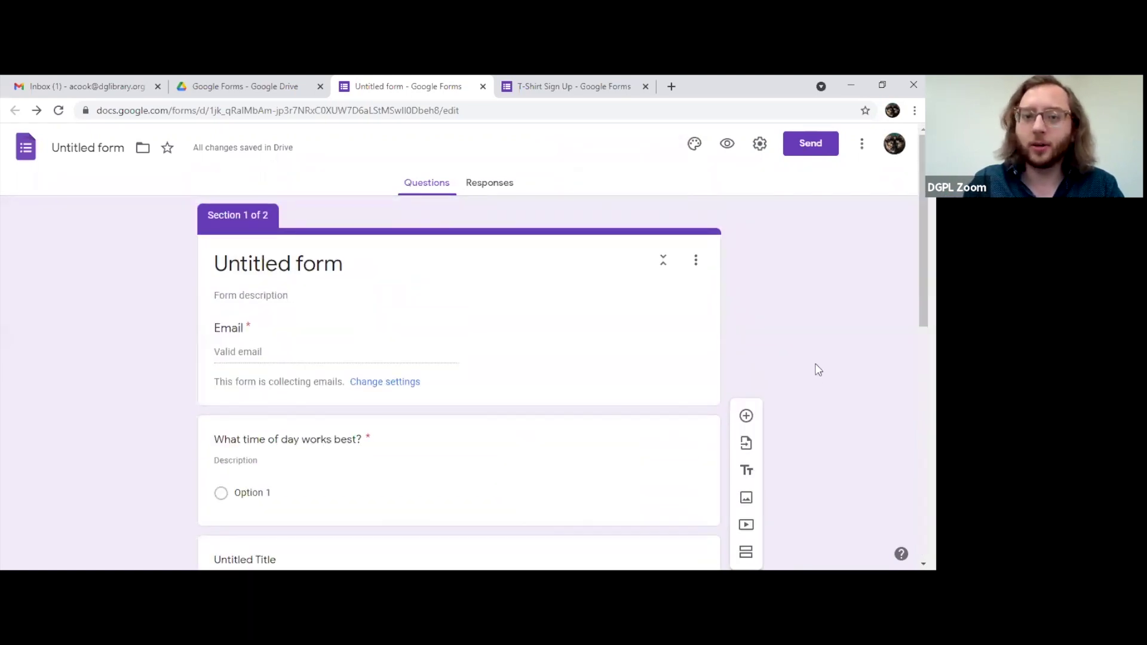
Step: Try teal, purple, blue, cyan and red theme colours, settling on orange
left_click(694, 145)
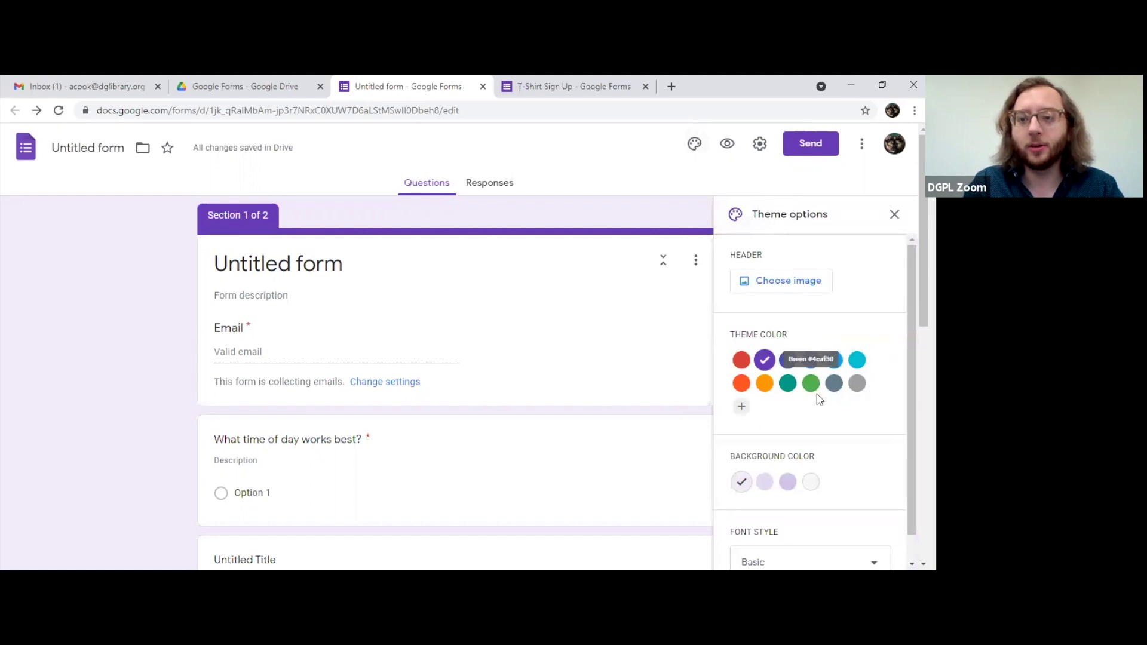
left_click(788, 385)
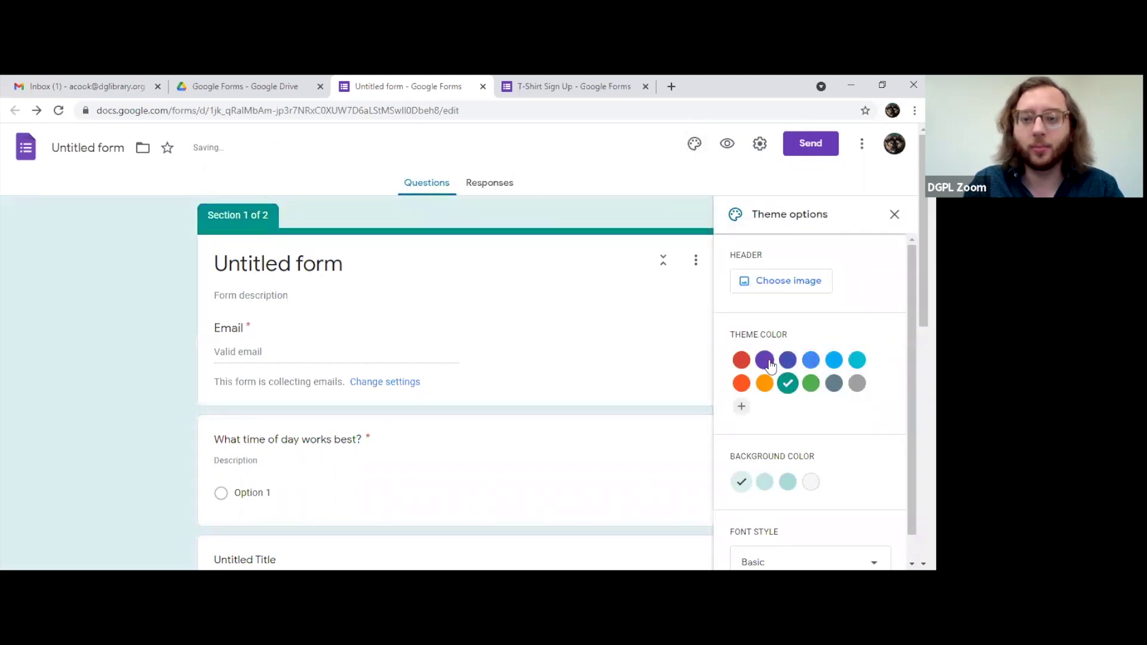
left_click(765, 360)
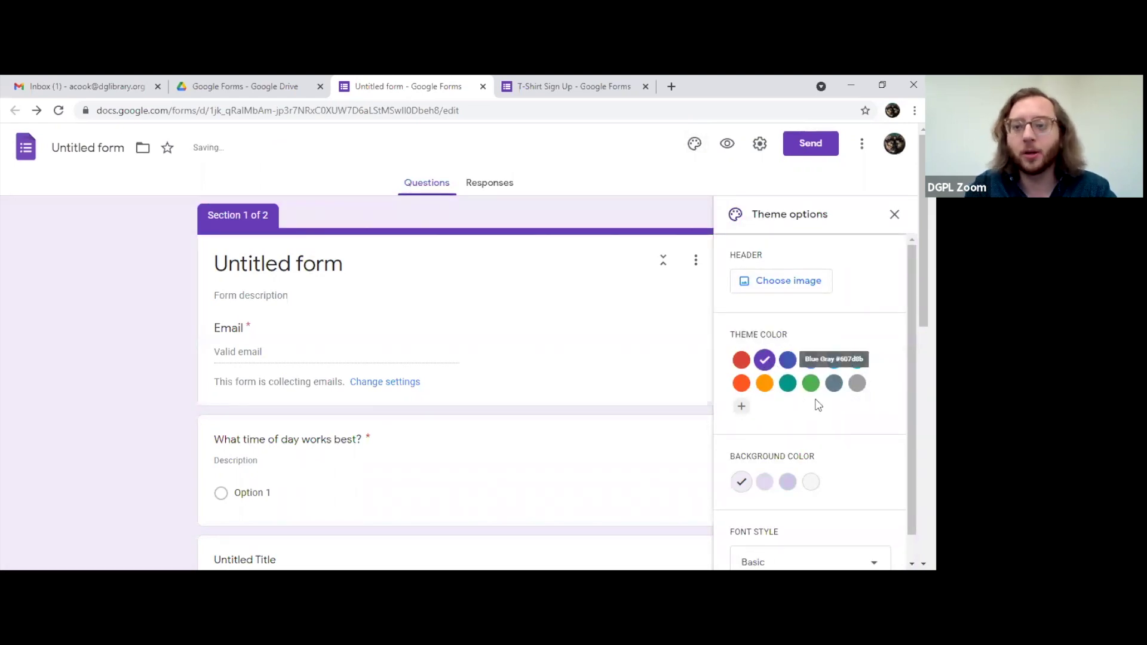
left_click(788, 382)
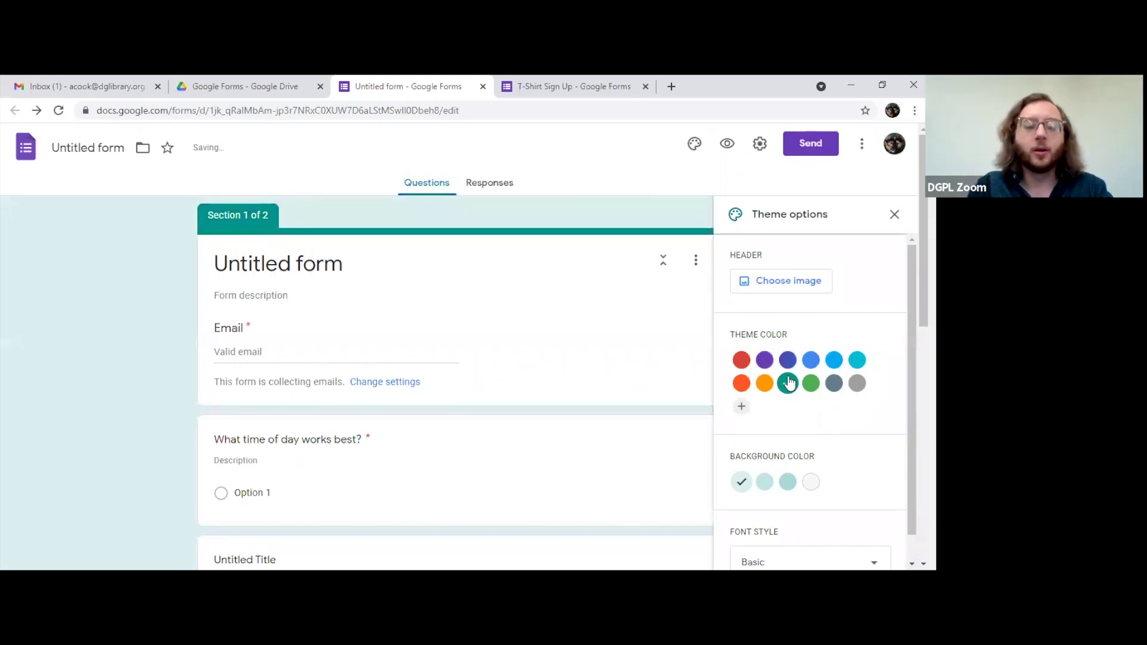
left_click(834, 361)
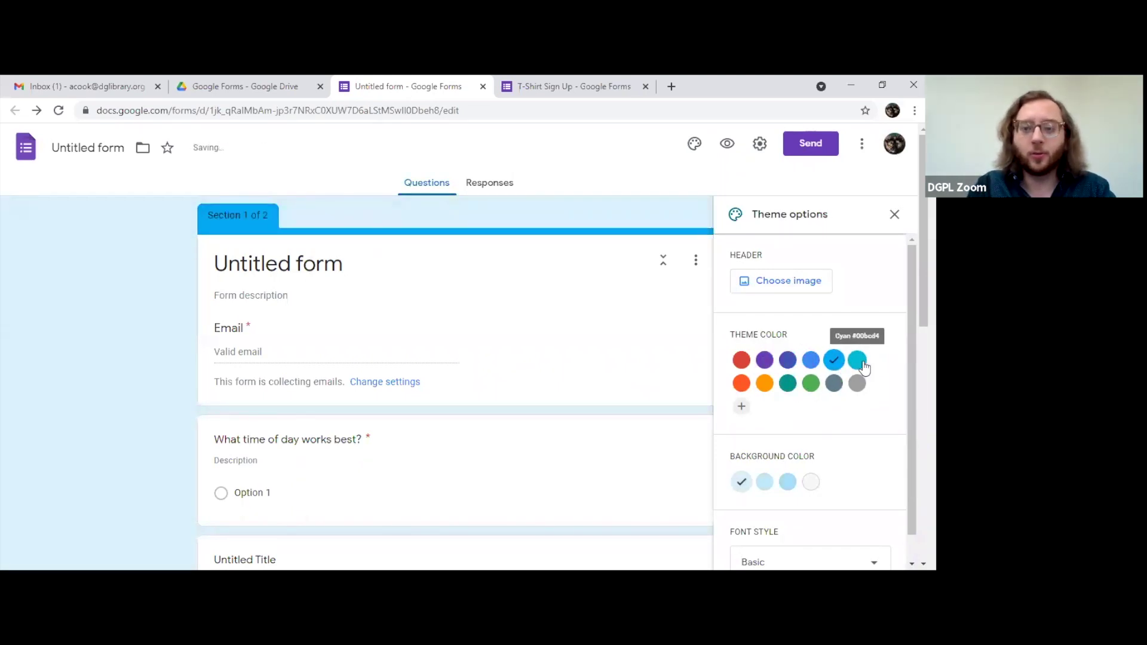
left_click(857, 360)
left_click(741, 359)
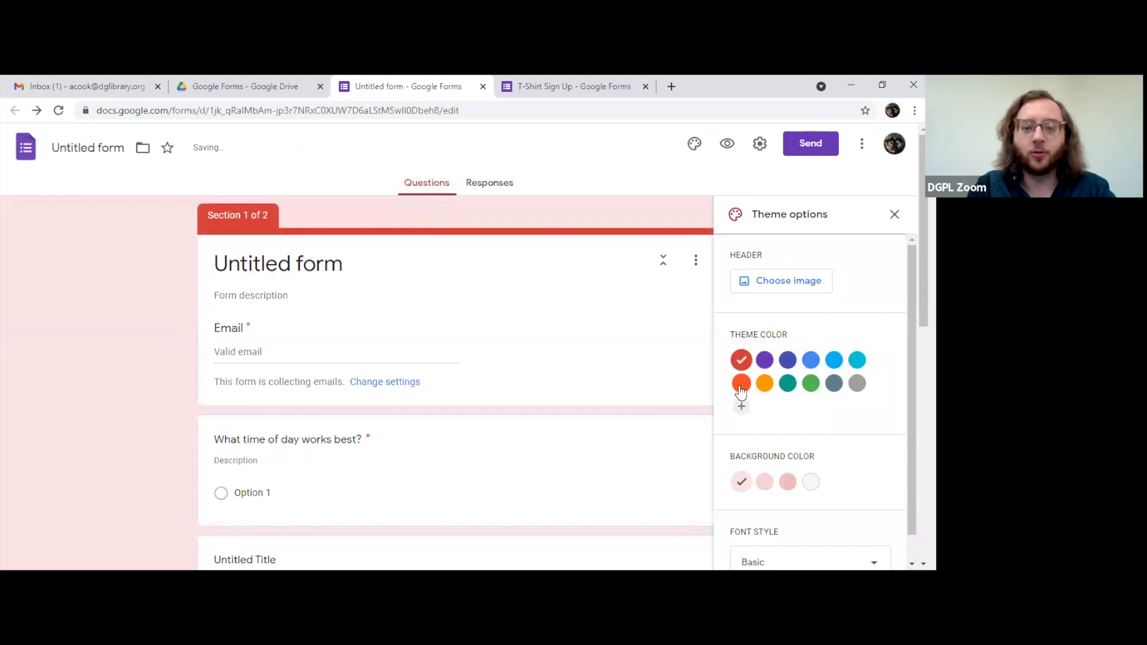
left_click(741, 386)
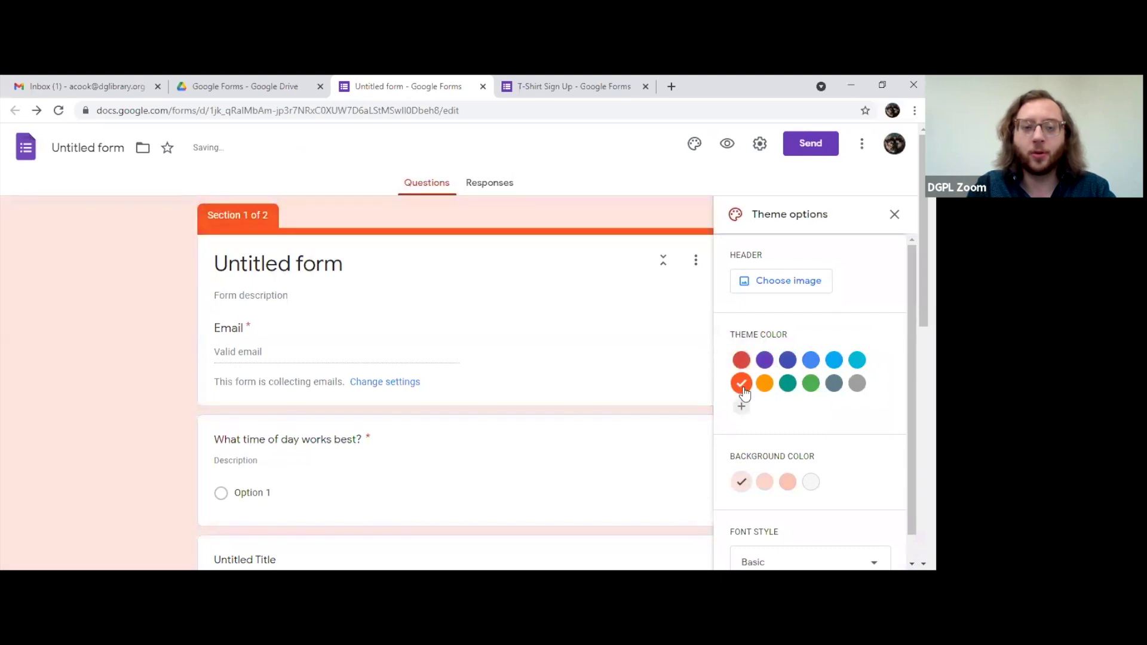
scroll(803, 477, "down", 1)
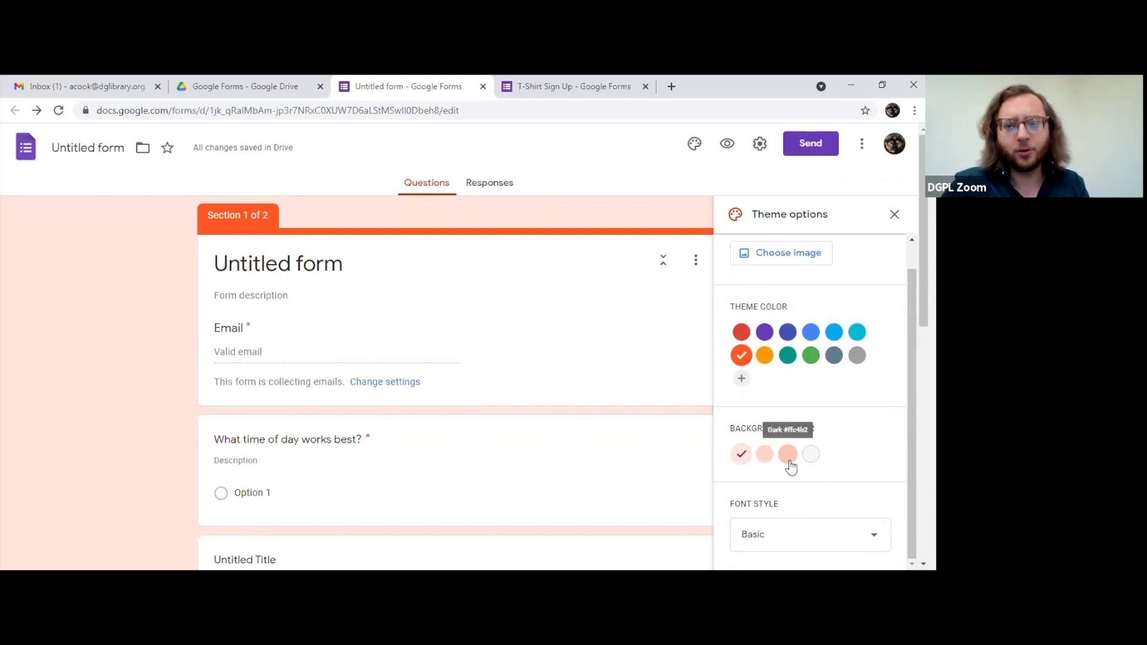
Step: Set the page background to the light grey swatch
left_click(788, 459)
left_click(743, 456)
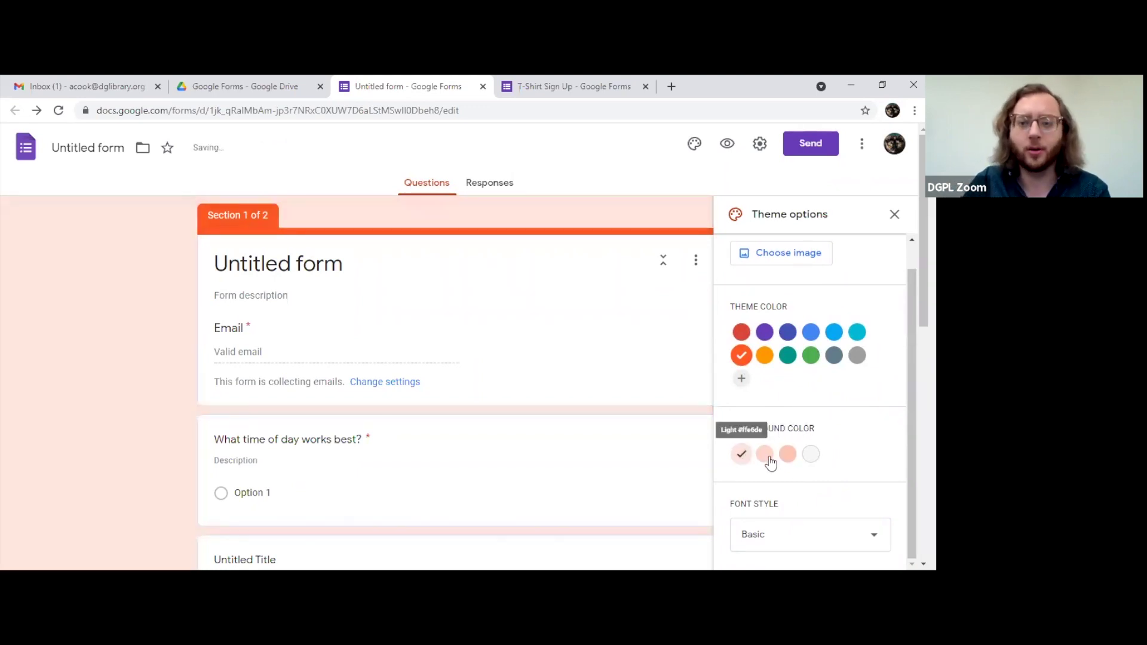
left_click(769, 461)
left_click(811, 455)
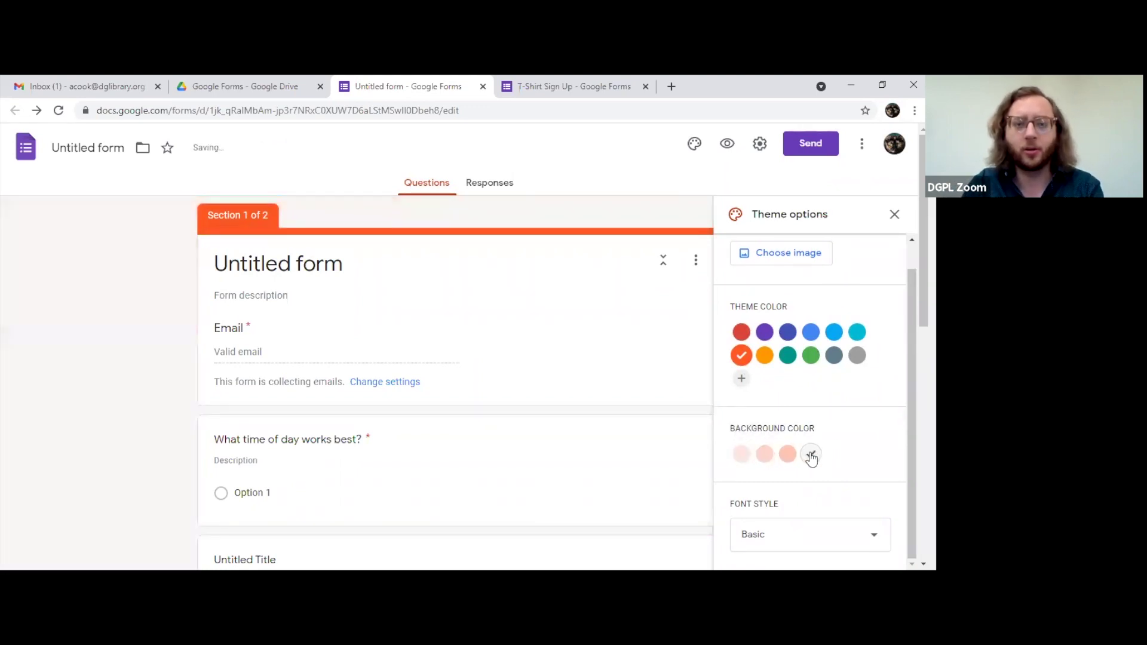
scroll(808, 454, "down", 2)
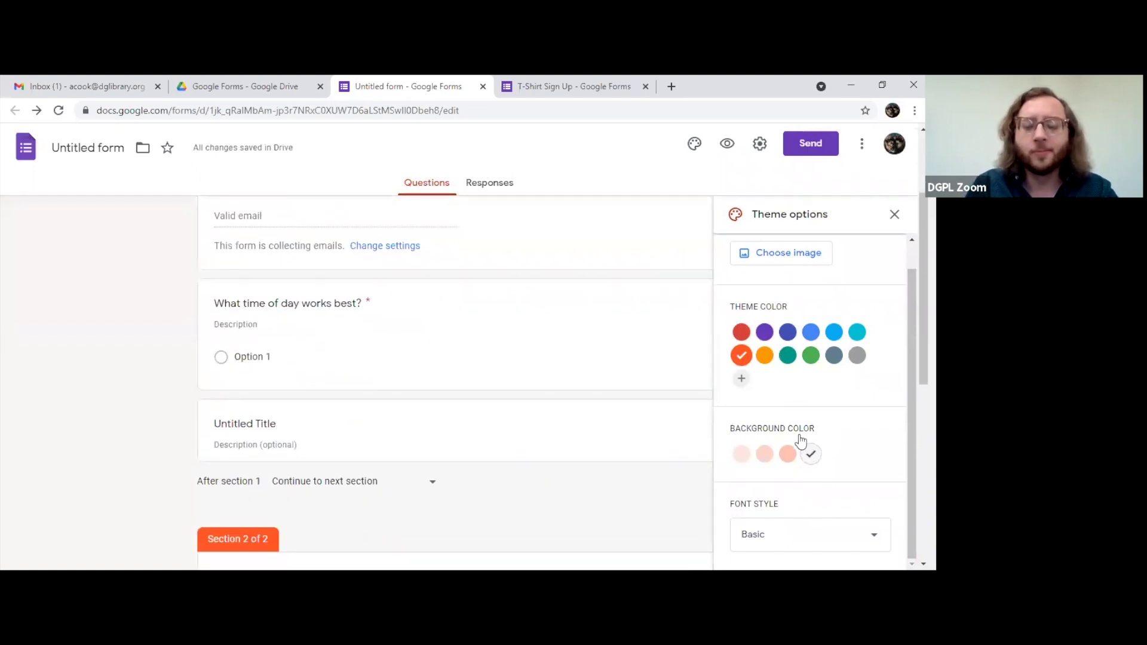
Step: Add custom theme colour #32912d and choose the darker green page background
left_click(741, 381)
left_click_drag(805, 448, 786, 453)
left_click_drag(804, 391, 830, 395)
left_click(836, 504)
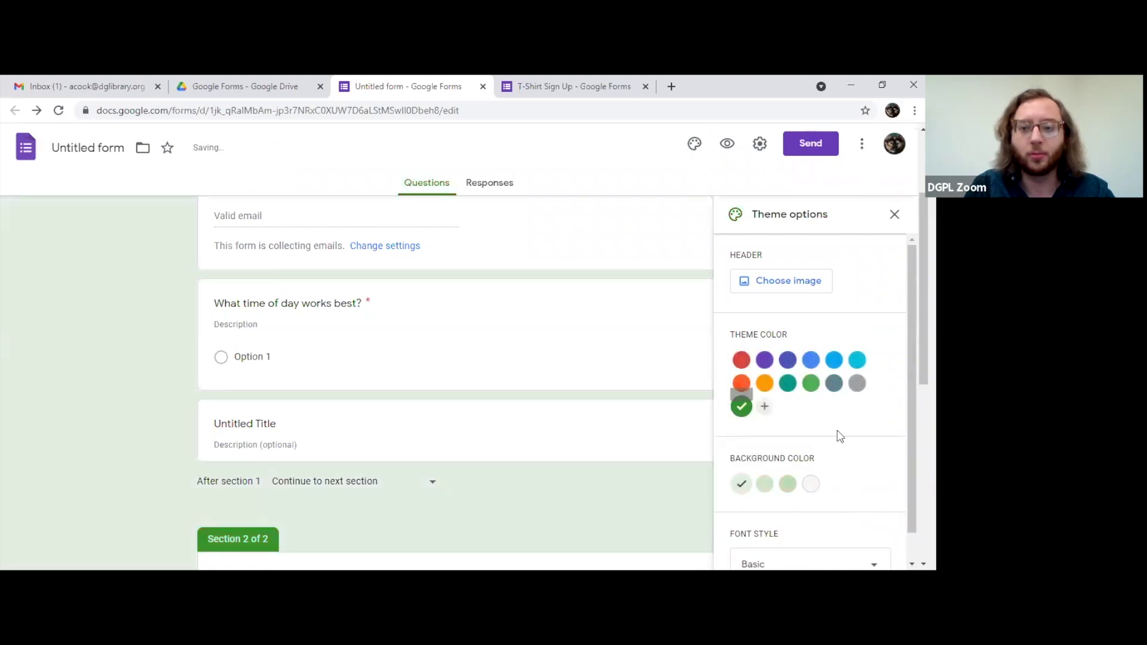
scroll(824, 436, "down", 2)
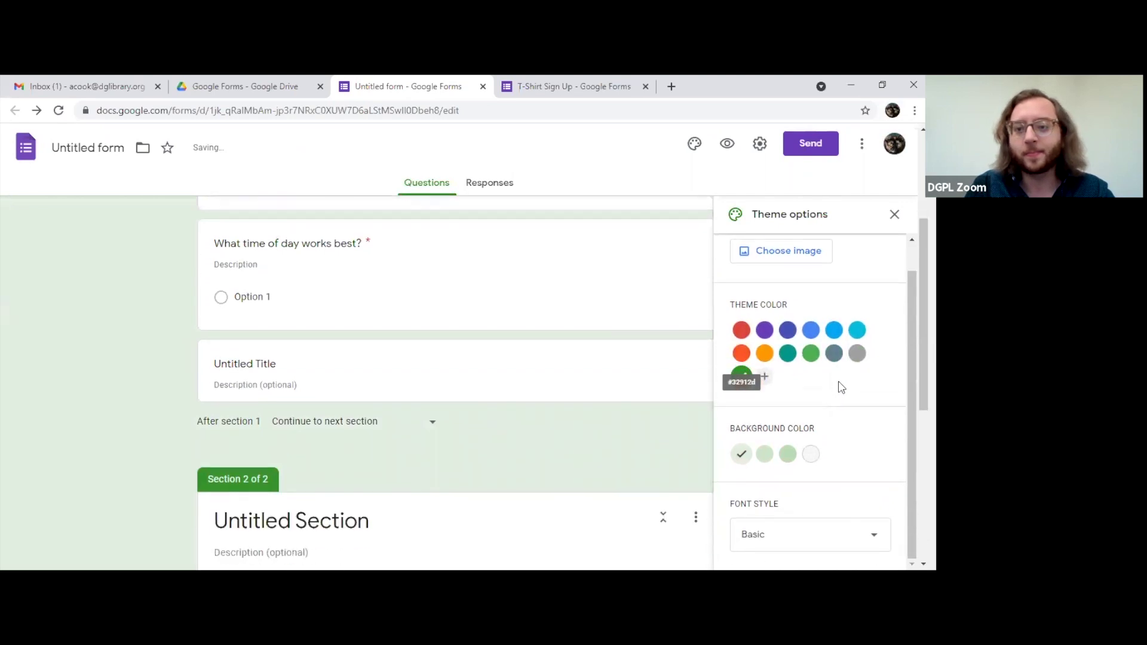
left_click(786, 457)
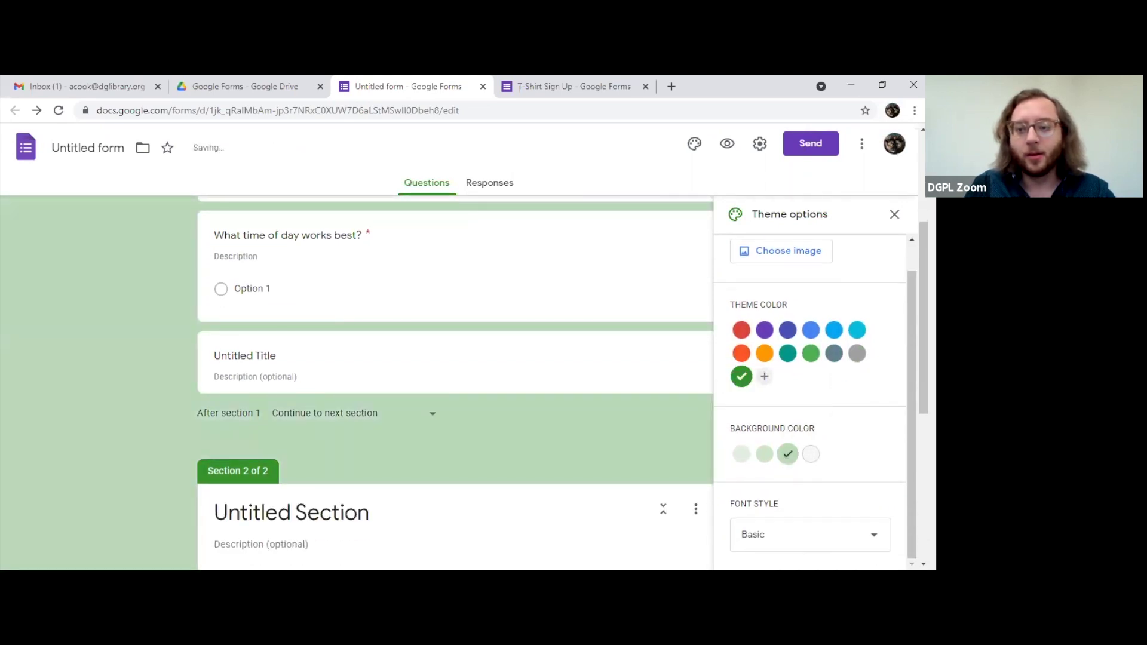
Step: Set the form's font style to Decorative
left_click(785, 546)
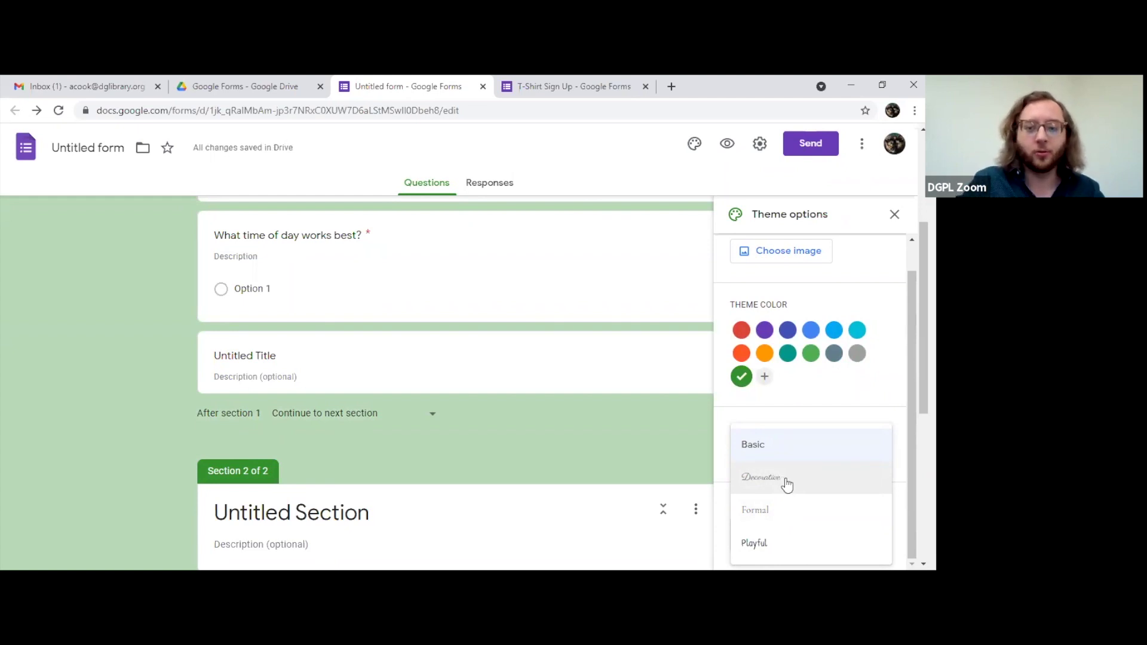
left_click(799, 483)
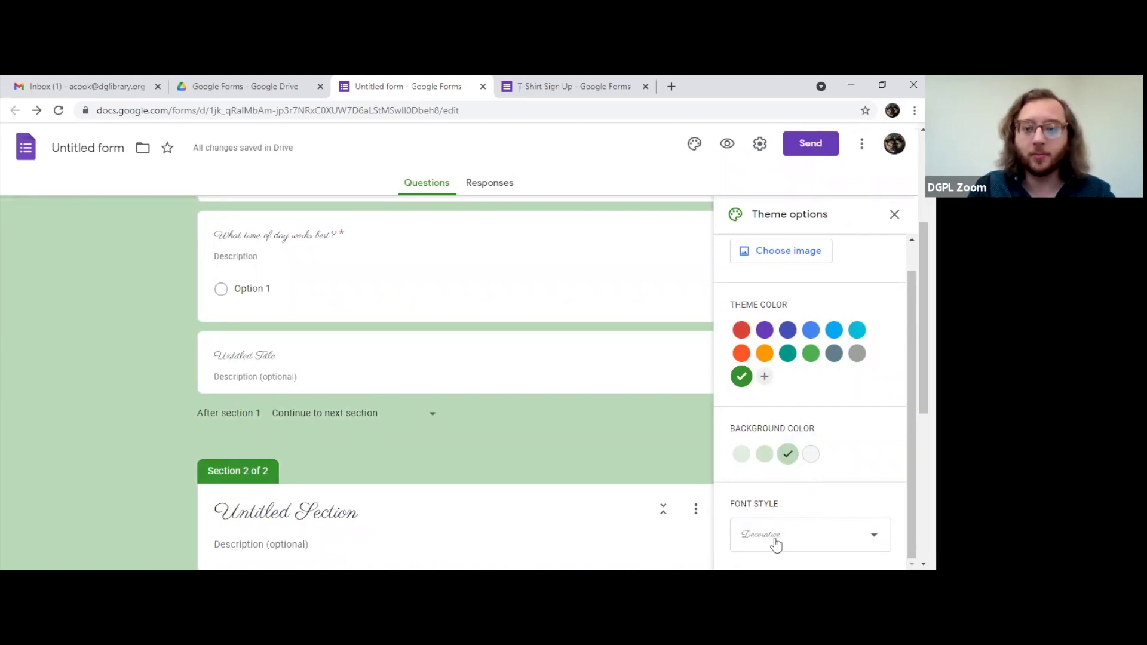
left_click(771, 536)
left_click(781, 481)
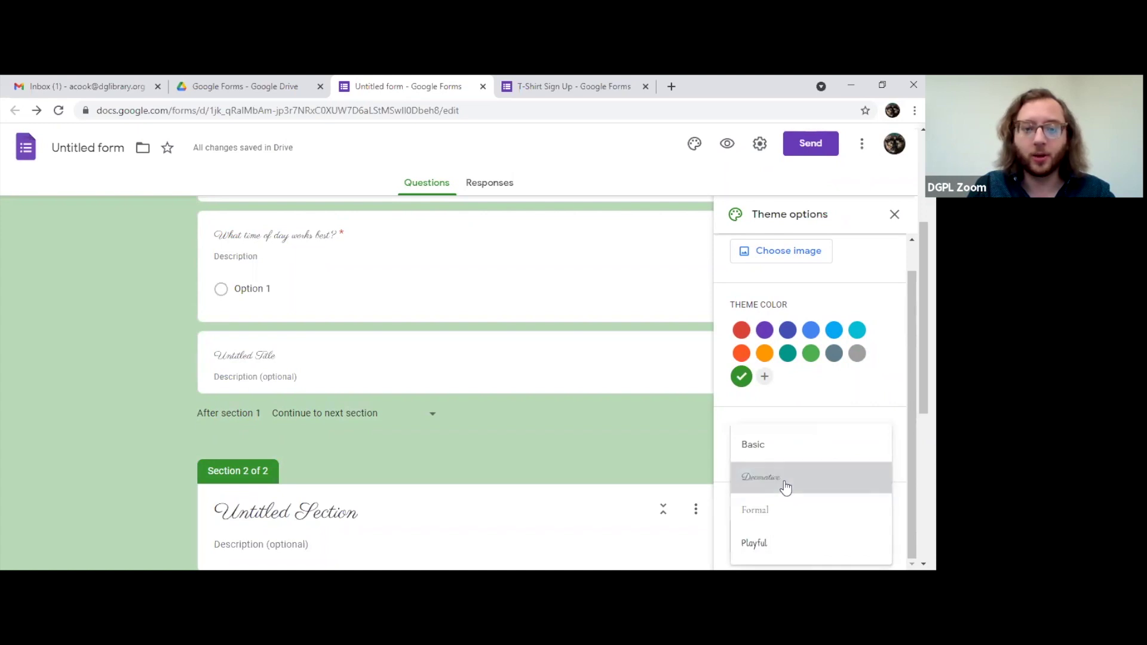
scroll(443, 443, "up", 4)
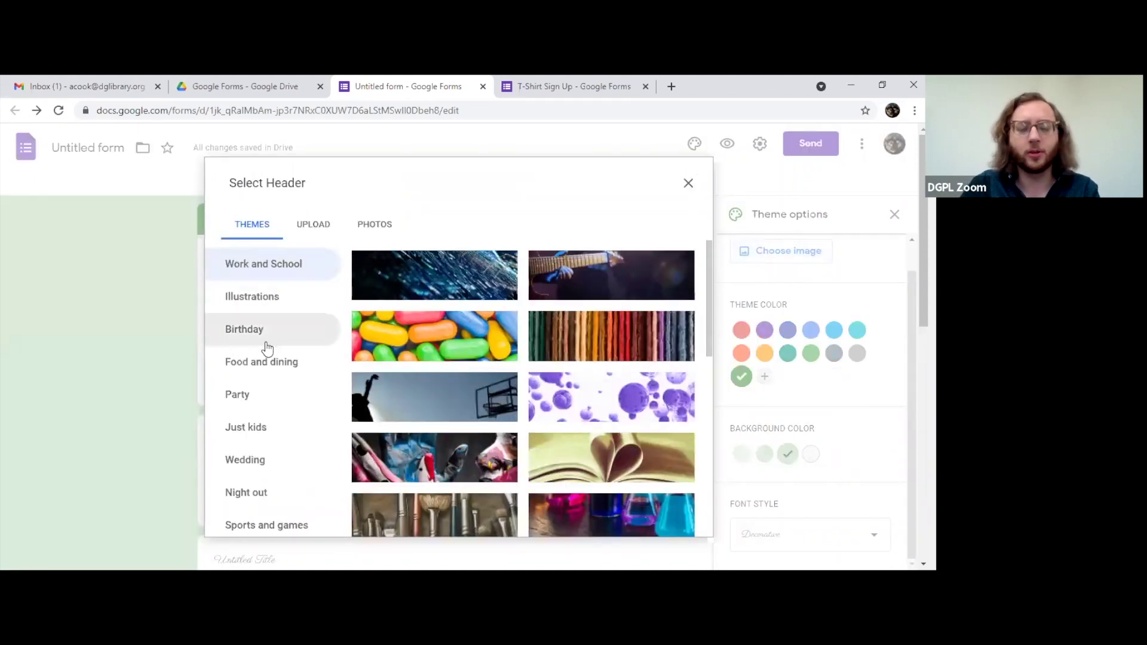
Step: Browse the Wedding, Party, Work and School, Food and dining and Birthday header categories, ending on Illustrations
scroll(265, 358, "down", 3)
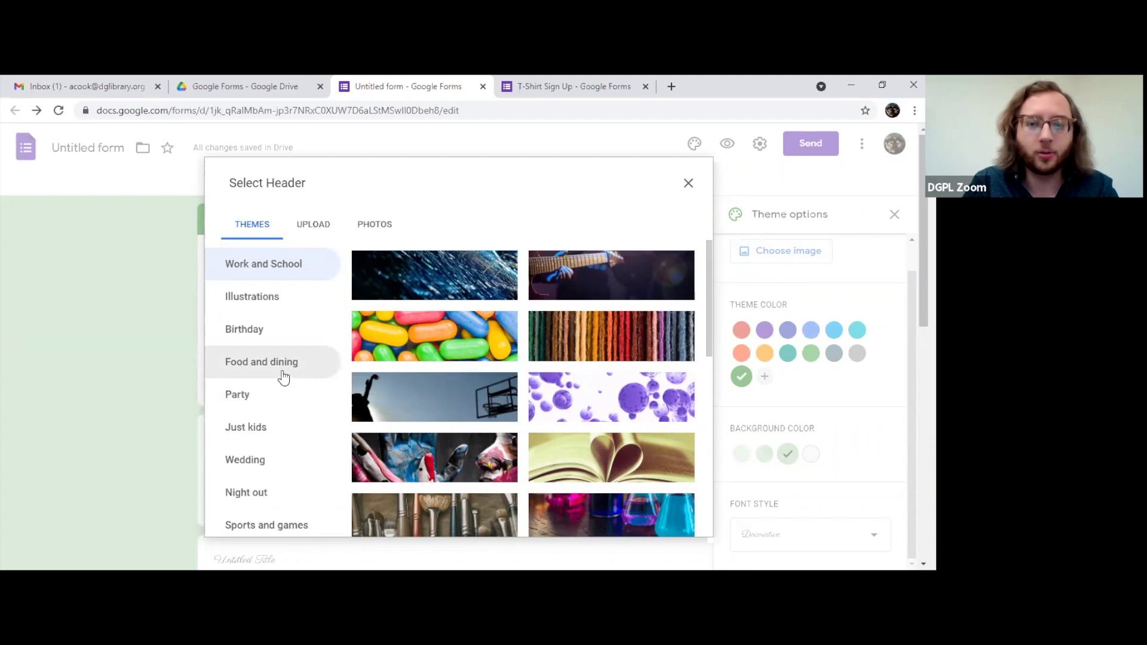
left_click_drag(711, 316, 714, 392)
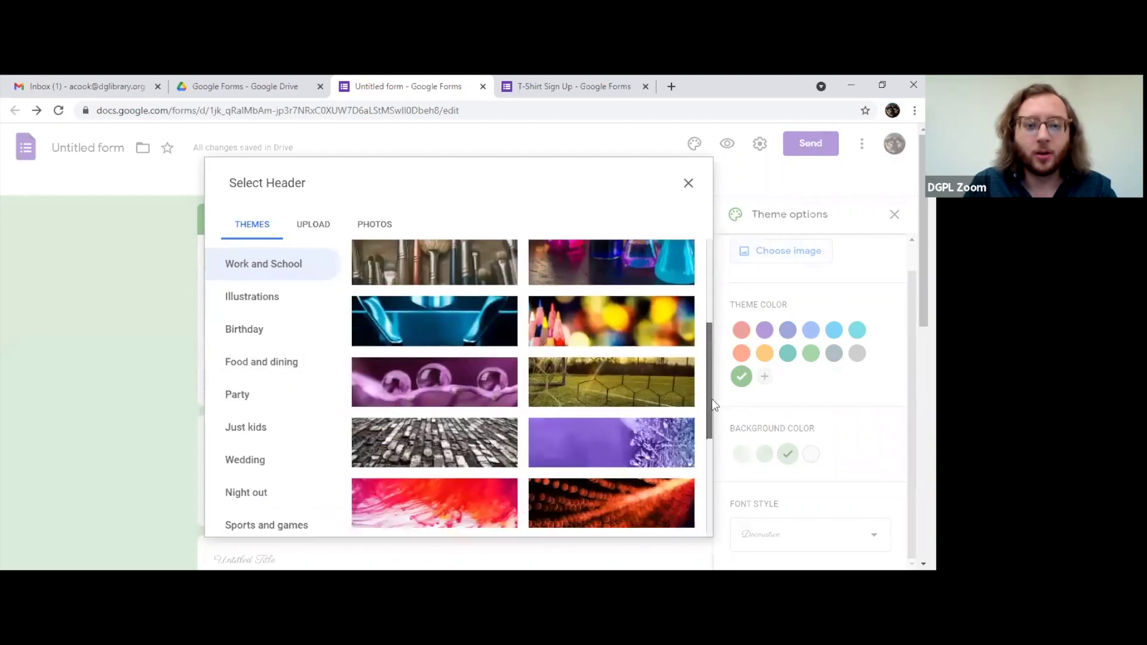
left_click(264, 471)
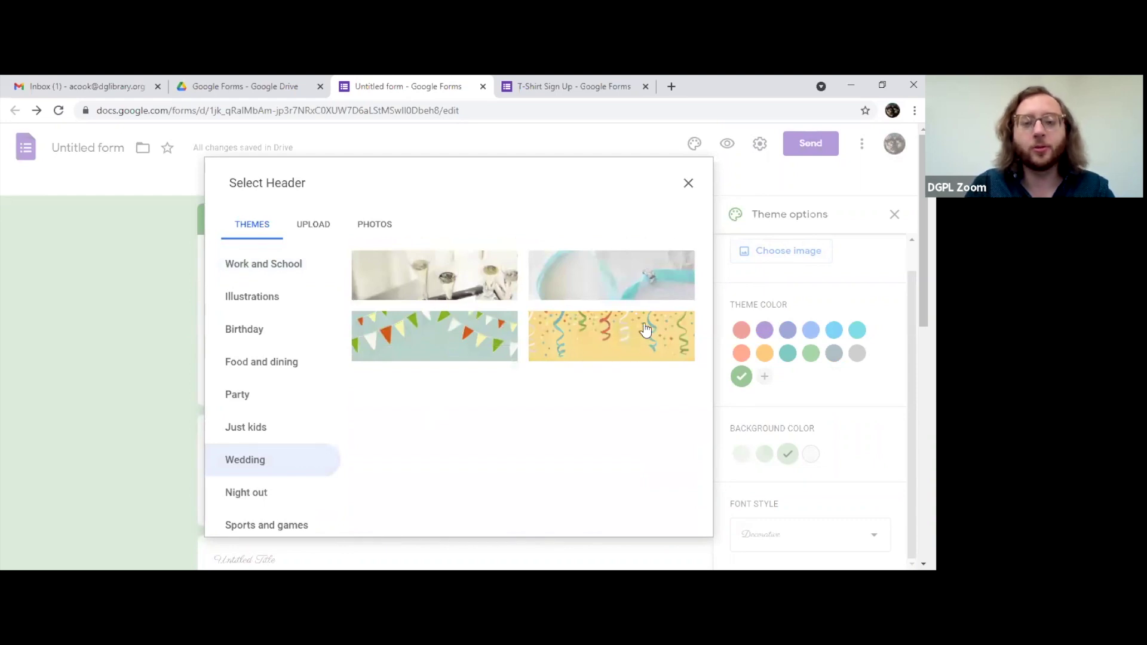
left_click(258, 393)
scroll(464, 378, "down", 2)
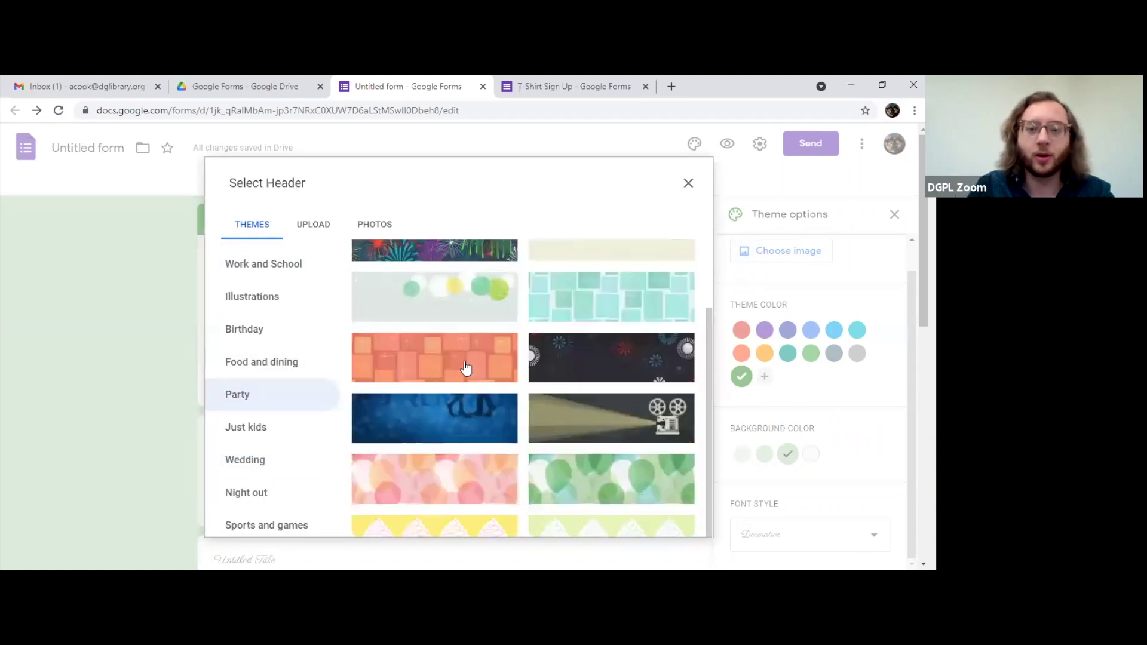
scroll(460, 365, "down", 6)
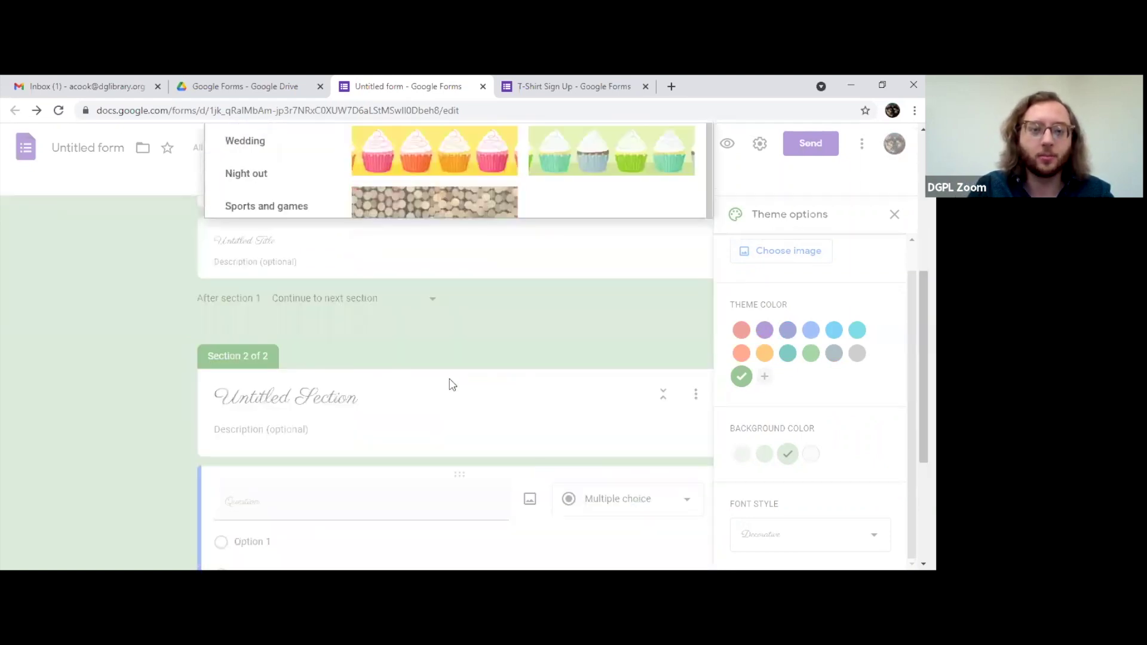
scroll(243, 321, "up", 4)
left_click(246, 225)
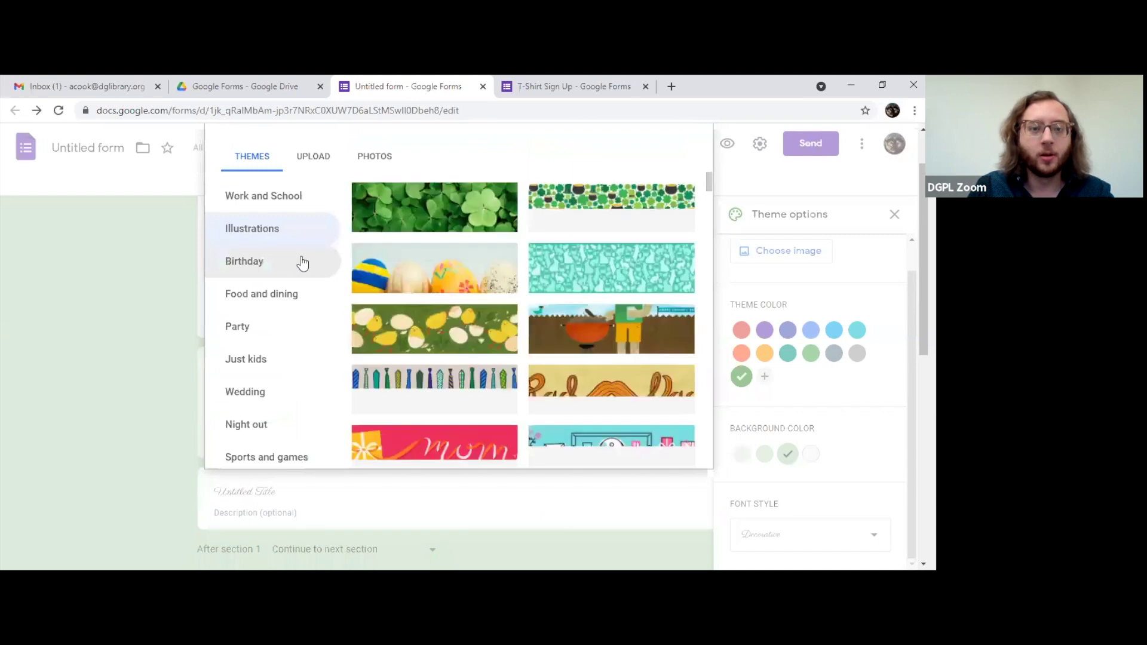
left_click(283, 203)
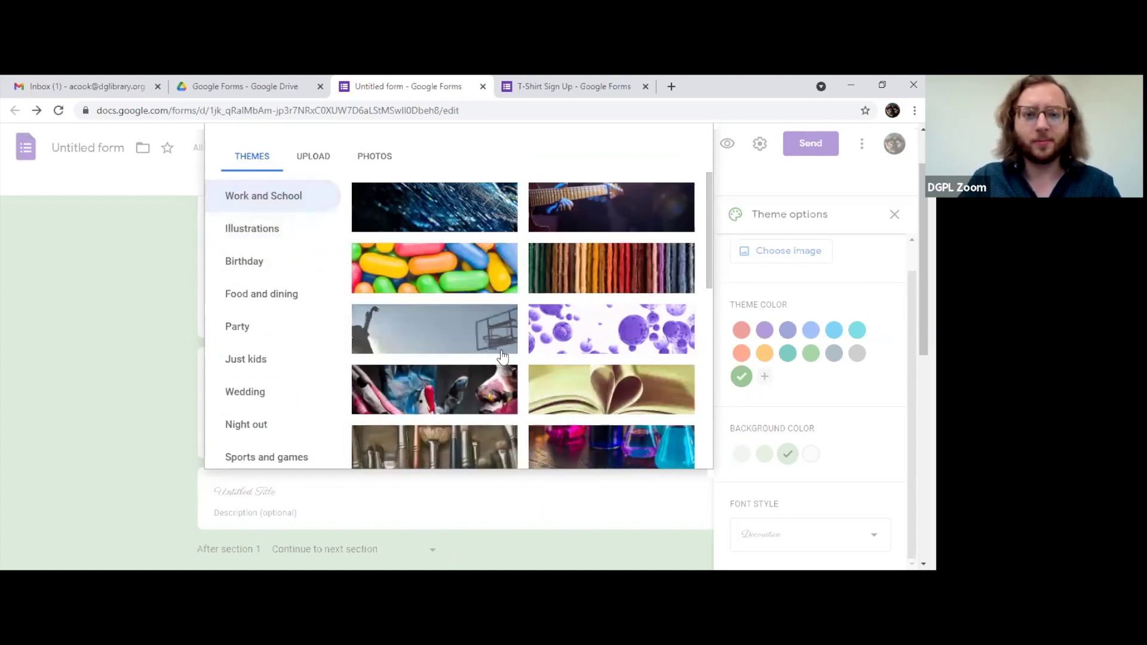
scroll(501, 356, "up", 2)
left_click(277, 358)
left_click(276, 334)
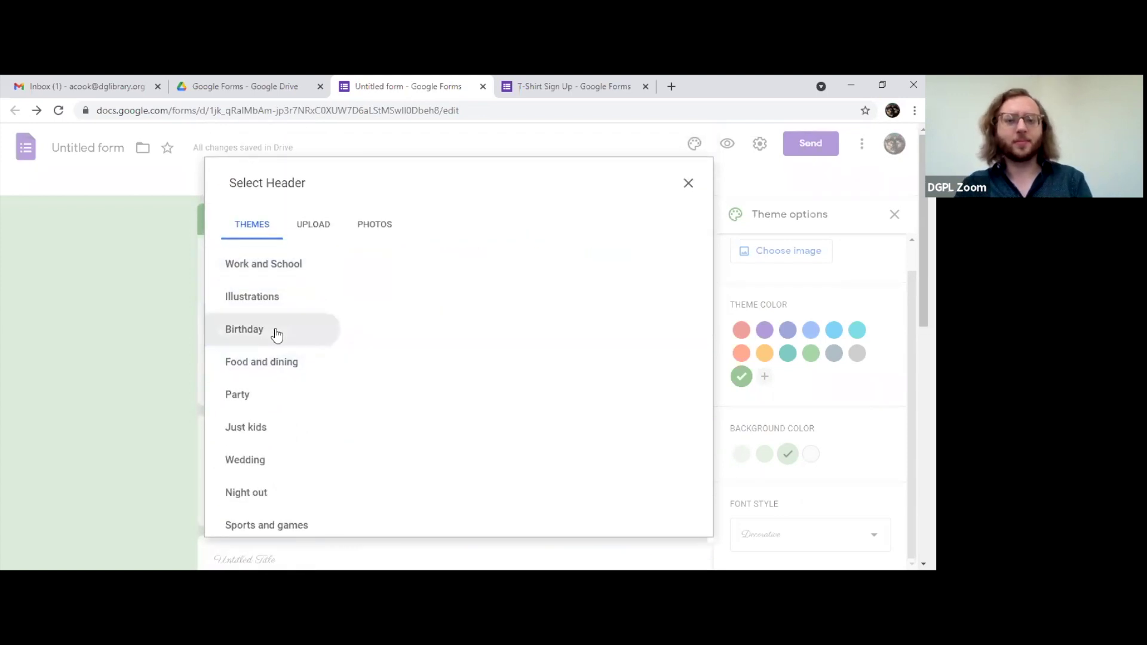
left_click(269, 299)
Step: Scroll the Illustrations headers, try the ghost Halloween image, then select the cutlery pattern
scroll(532, 360, "down", 10)
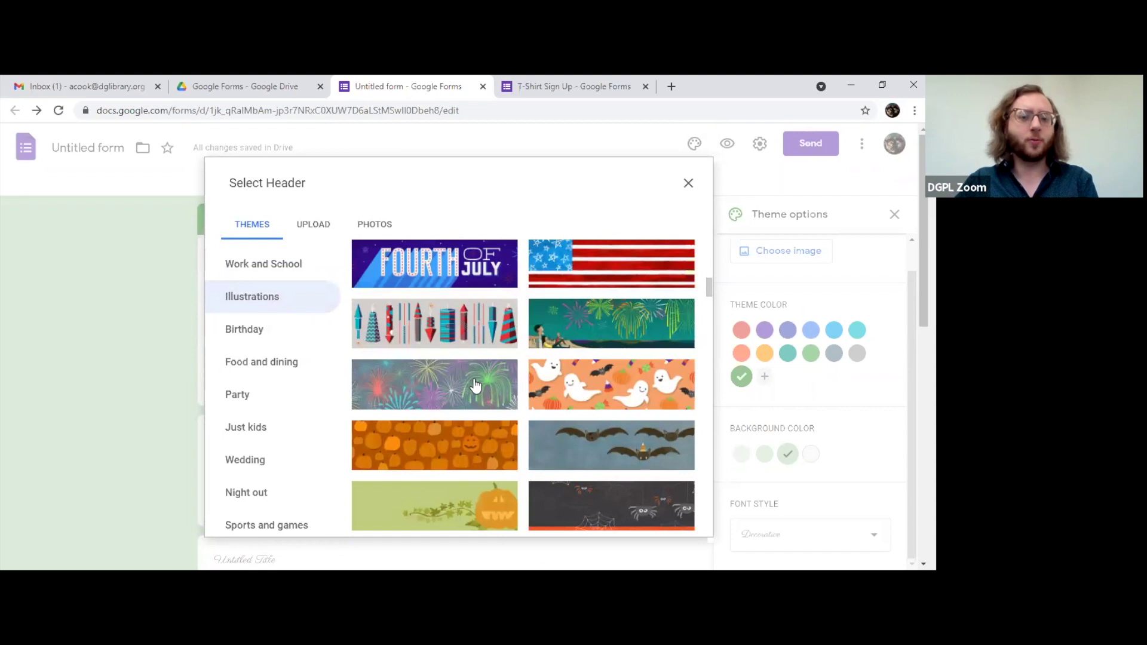
scroll(481, 371, "down", 1)
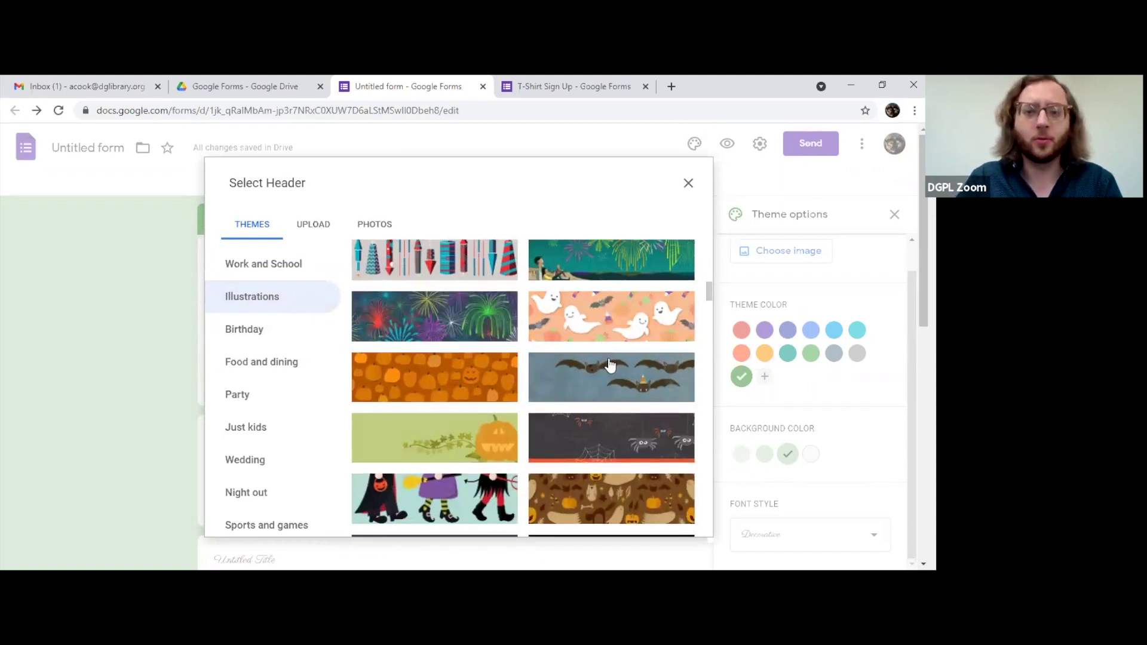
left_click(605, 323)
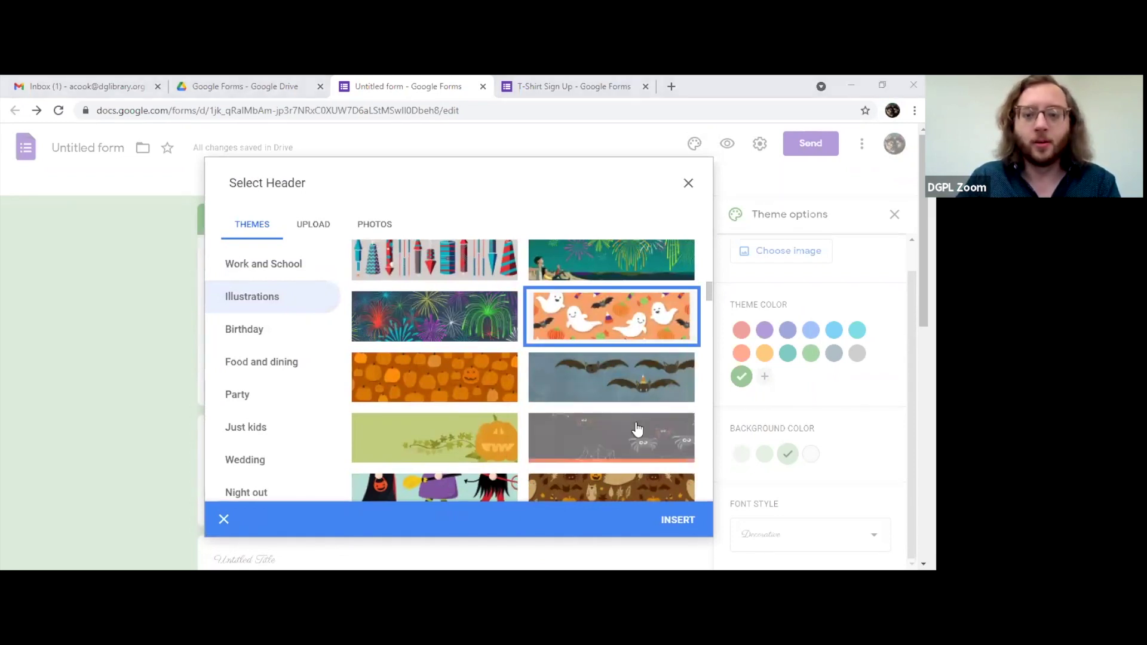
scroll(591, 430, "down", 5)
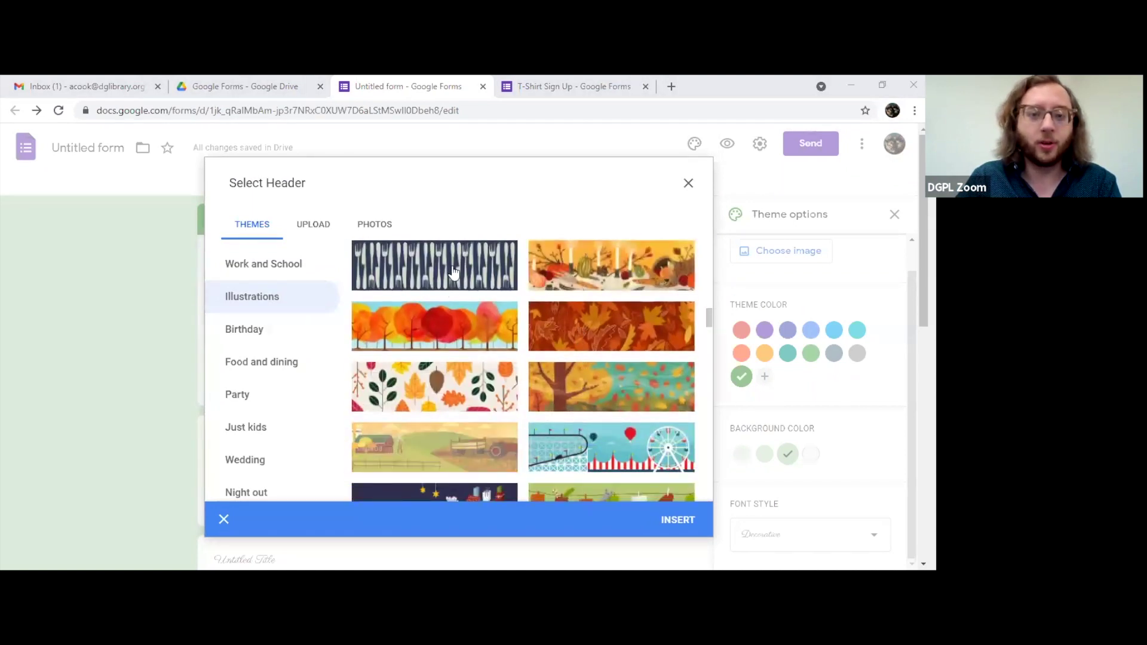
left_click(453, 272)
Step: Insert the cutlery header and apply a slate grey theme colour with a darker grey background
left_click(679, 517)
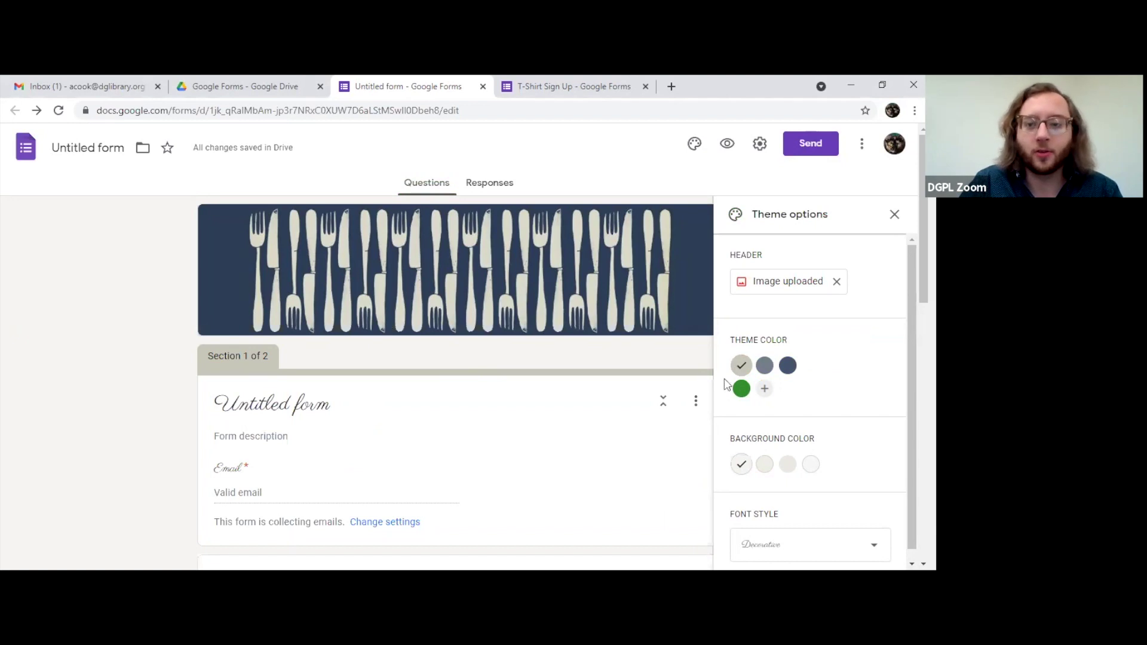
left_click(786, 373)
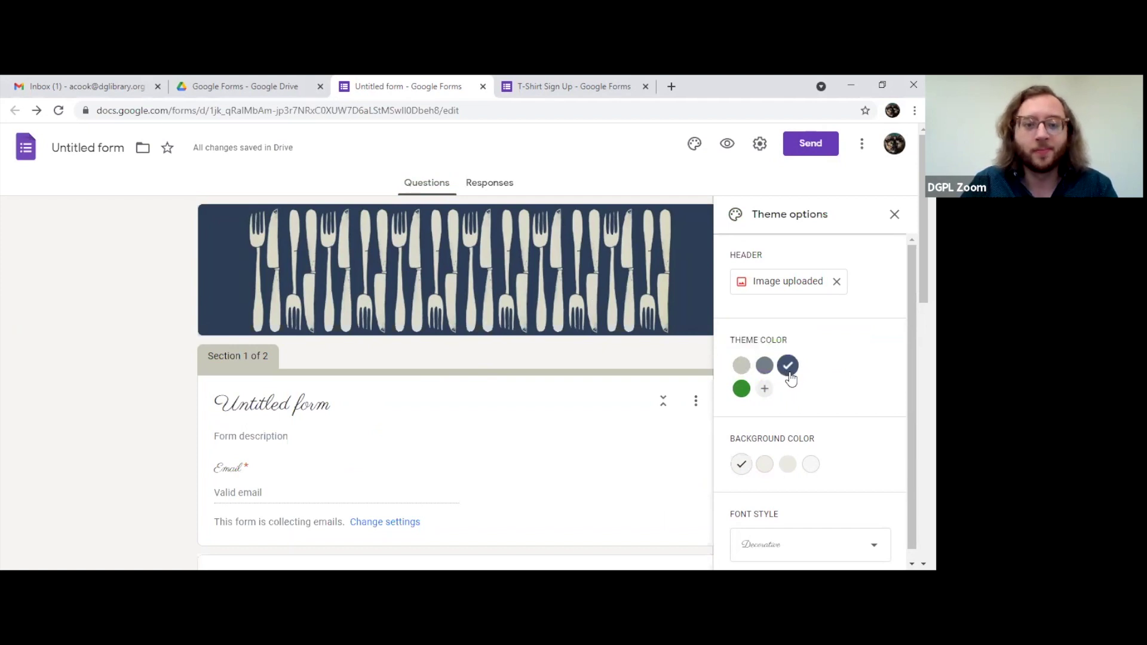
left_click(760, 373)
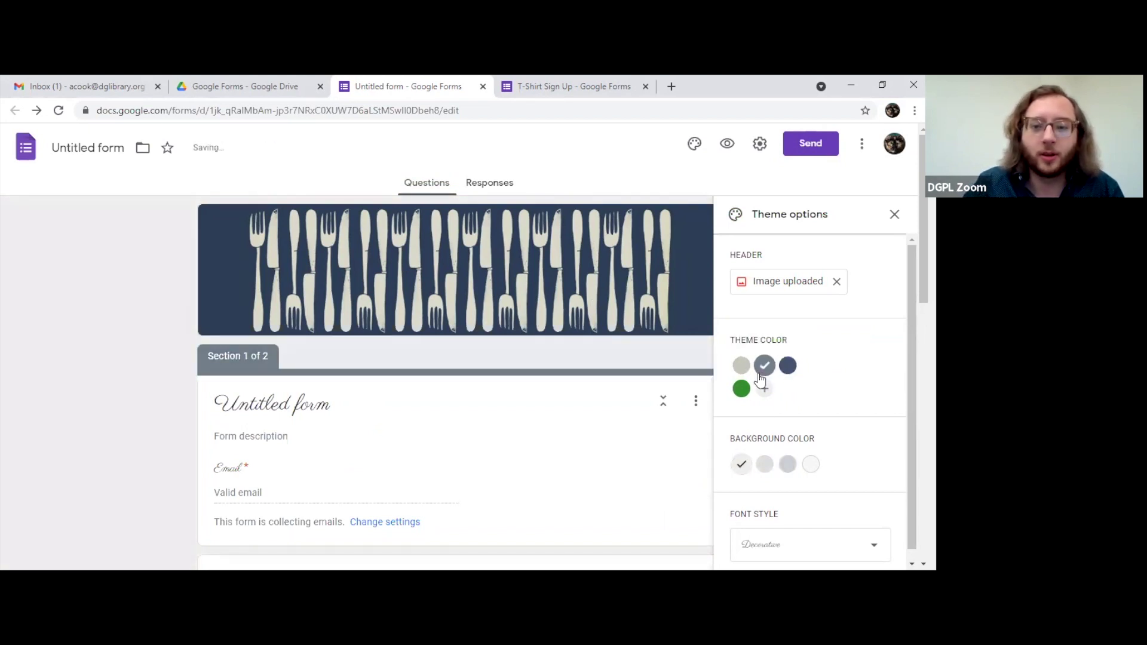
left_click(787, 466)
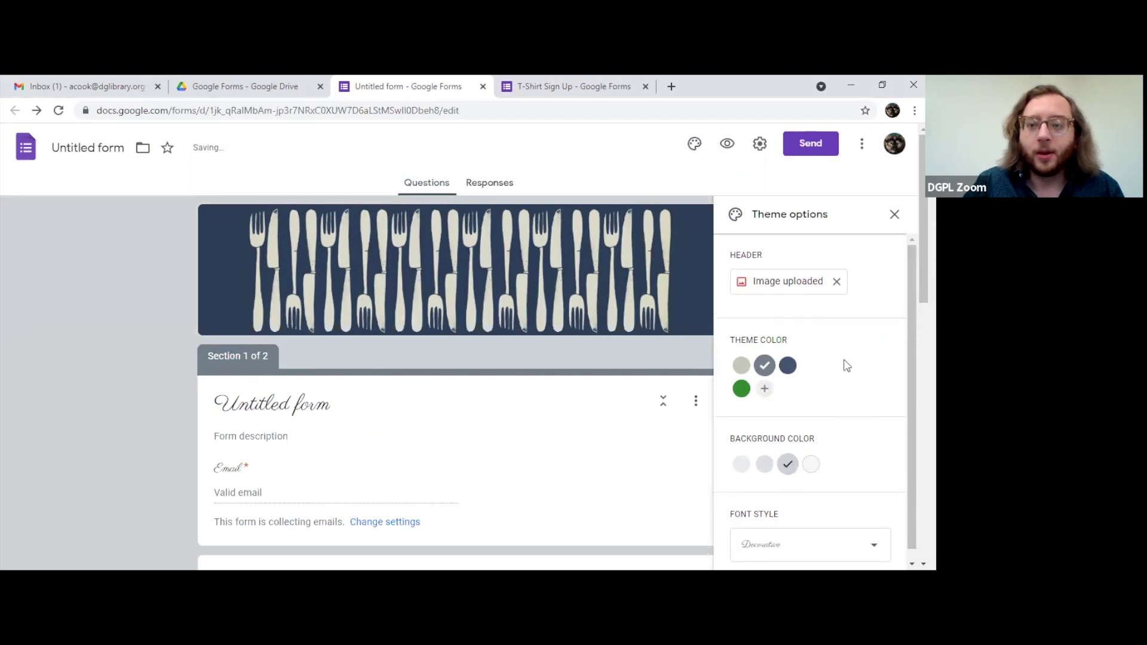
Step: Delete the cutlery header, dismiss the header picker unused, and close Theme options
left_click(836, 282)
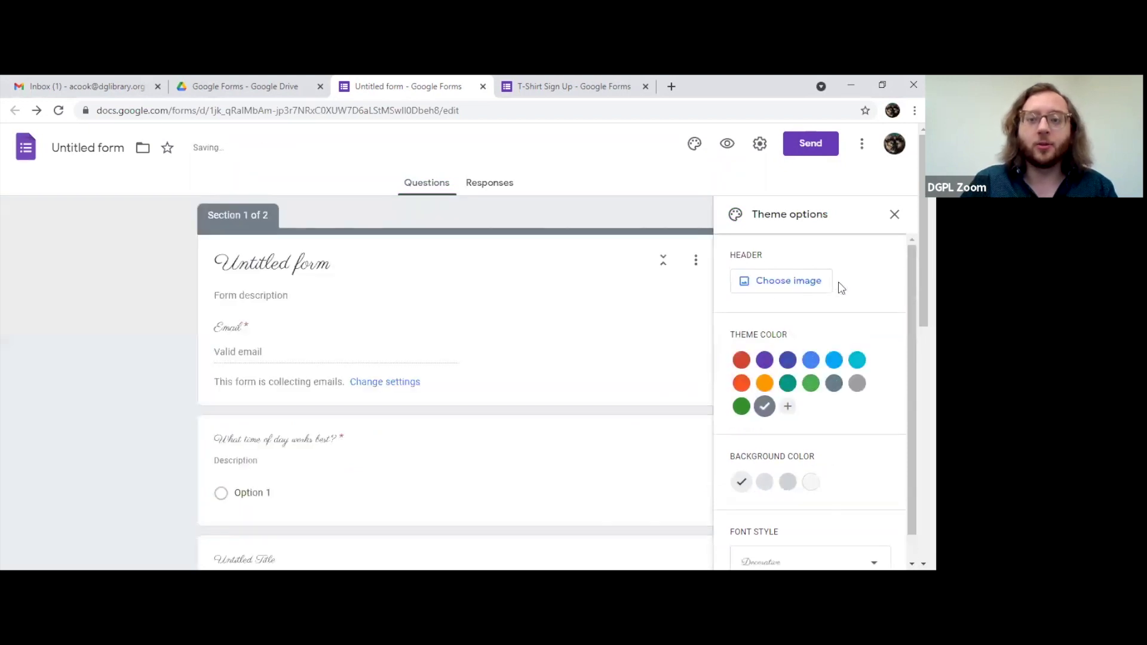
left_click(808, 282)
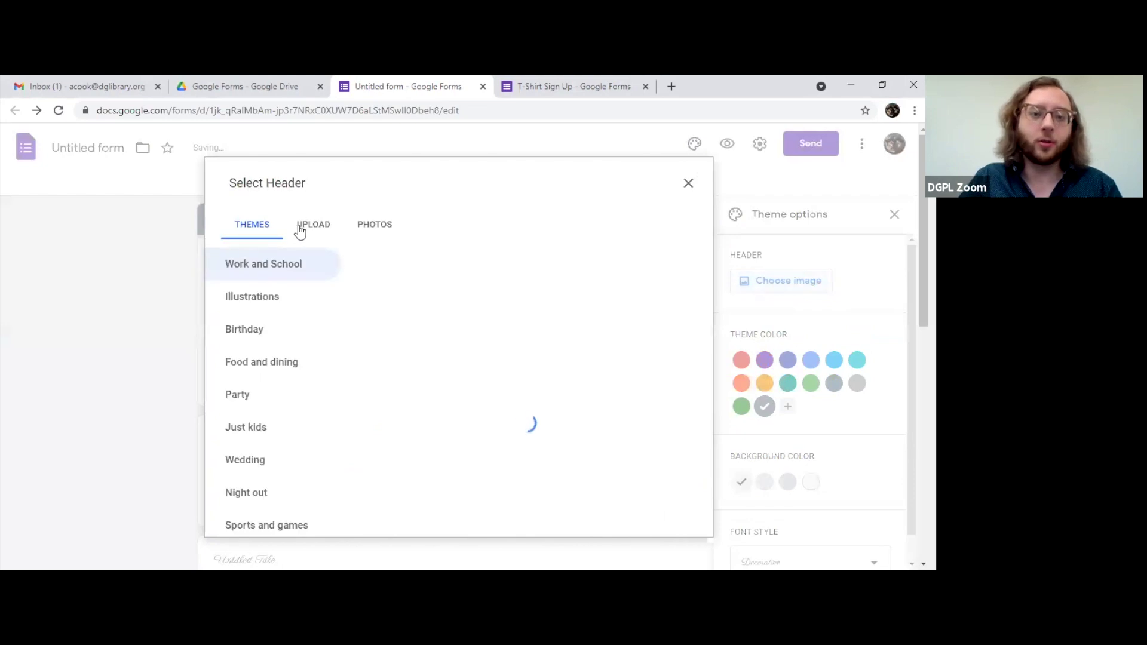
left_click(302, 230)
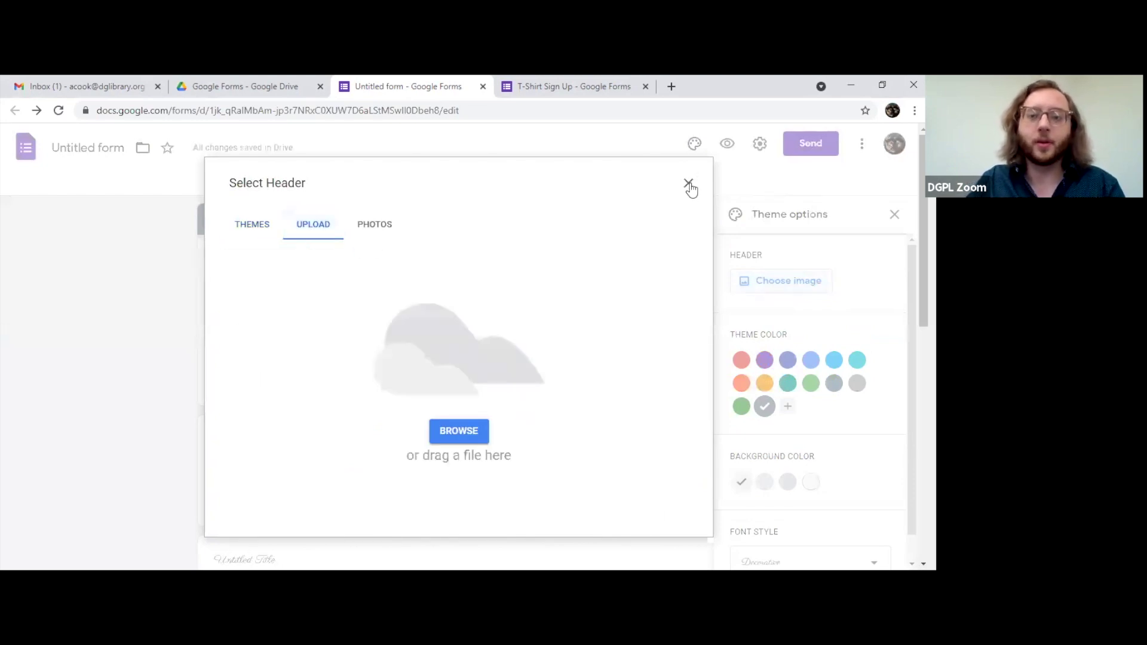
left_click(688, 182)
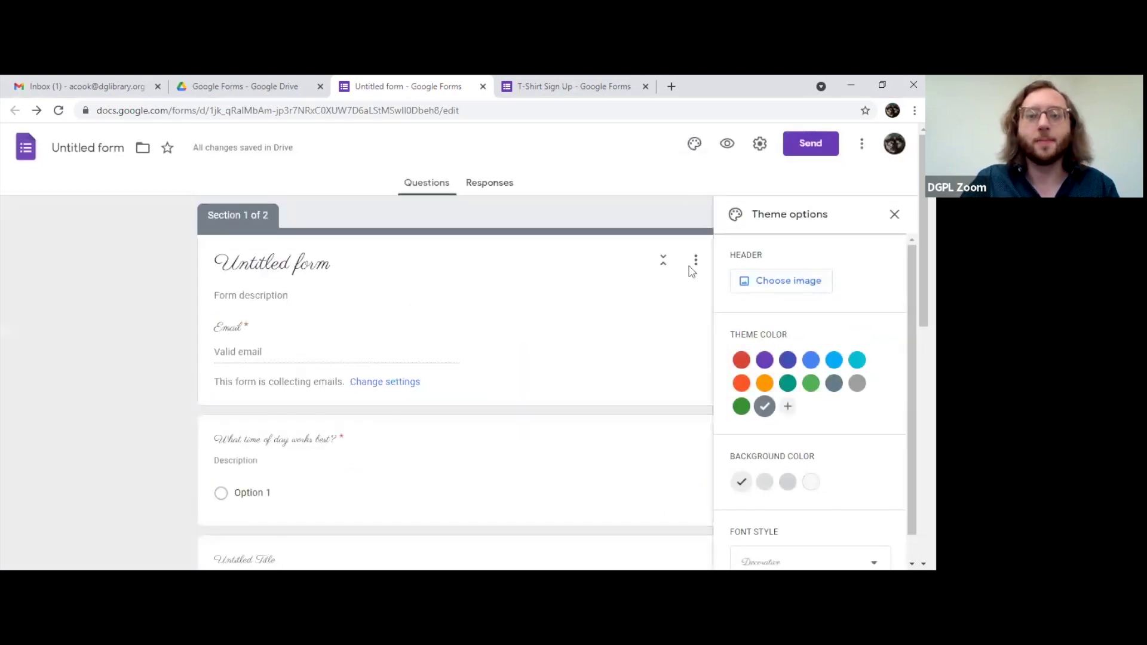
left_click(895, 214)
scroll(842, 370, "down", 9)
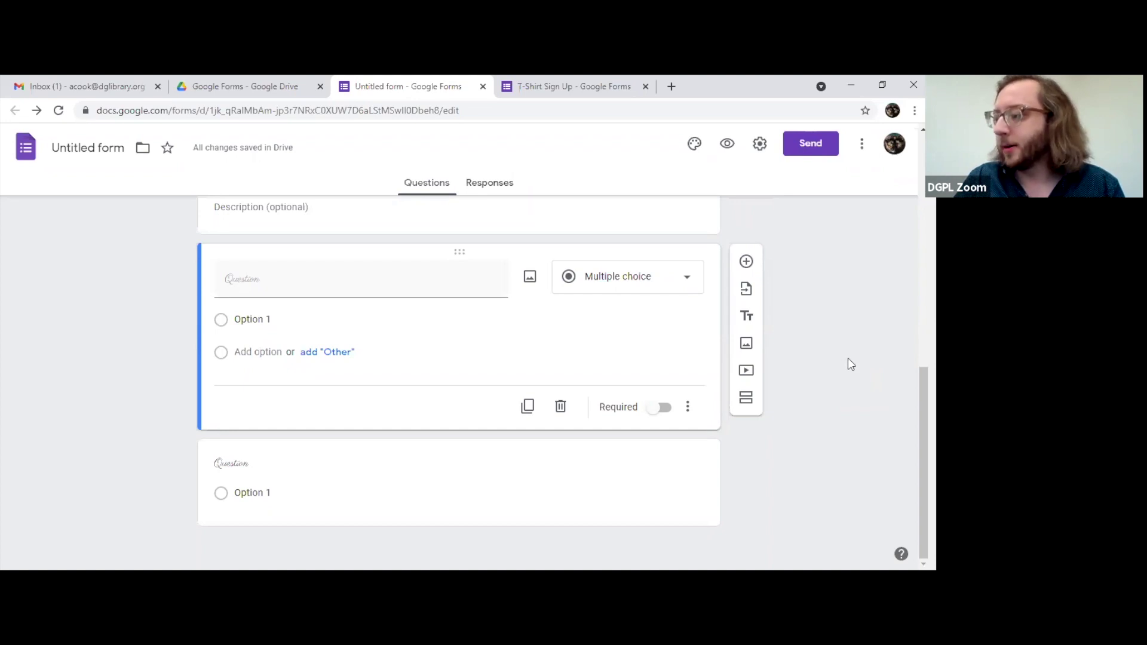
scroll(849, 361, "up", 10)
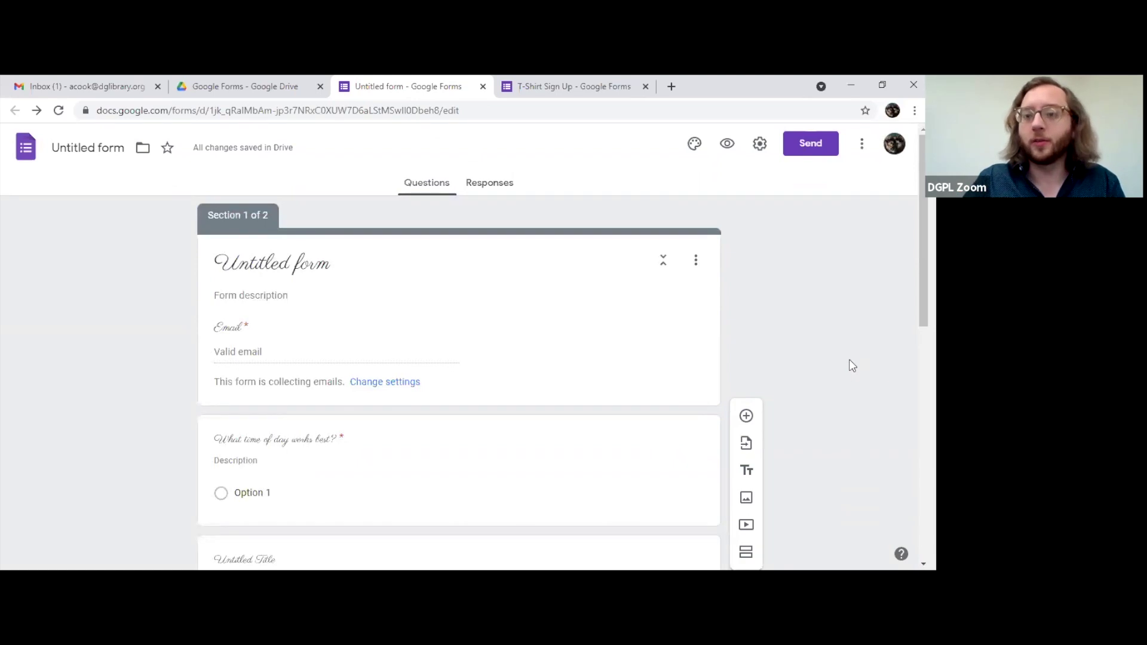
Step: Open Send form, look over the Link and Embed tabs, and uncheck Collect emails
left_click(819, 143)
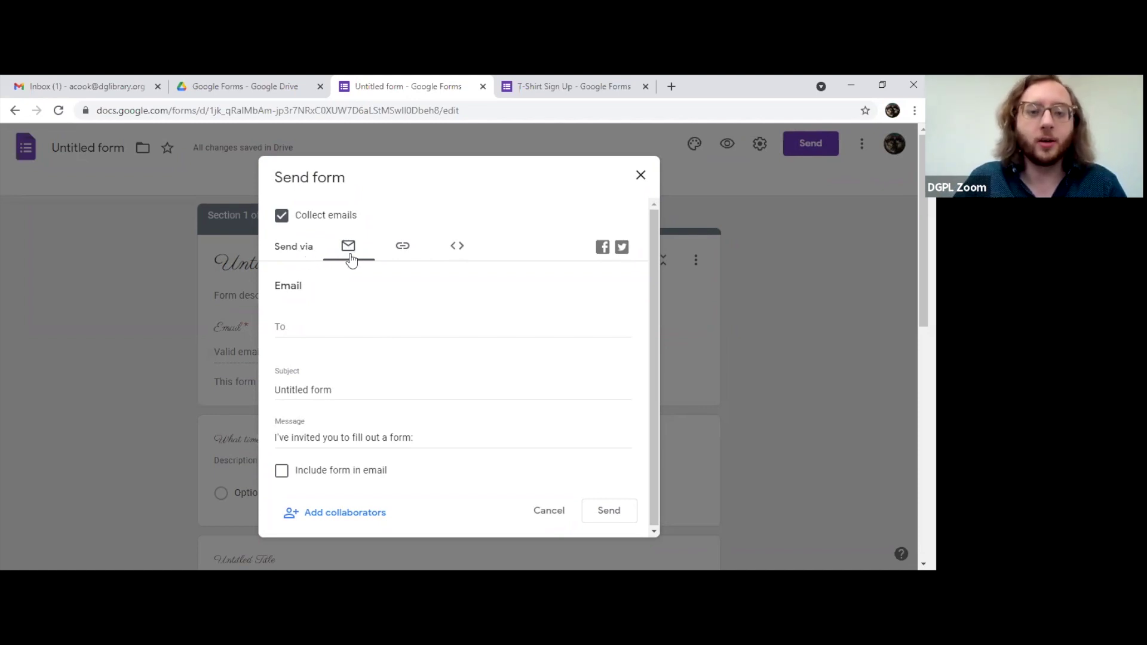
left_click(404, 247)
left_click(452, 250)
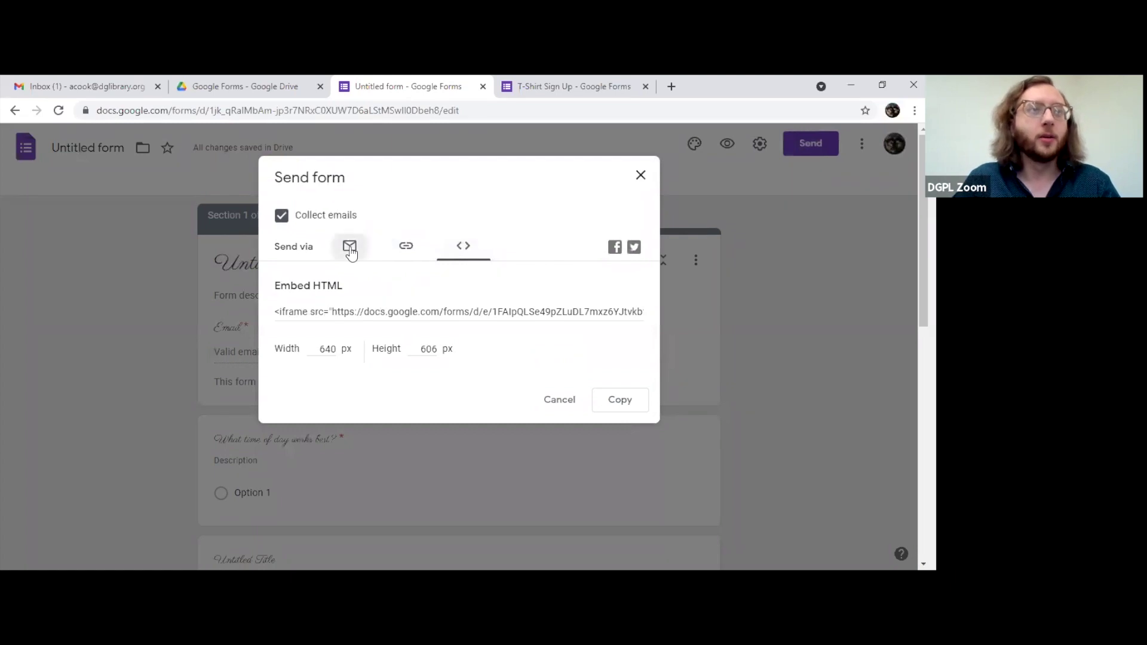
left_click(350, 250)
left_click(282, 217)
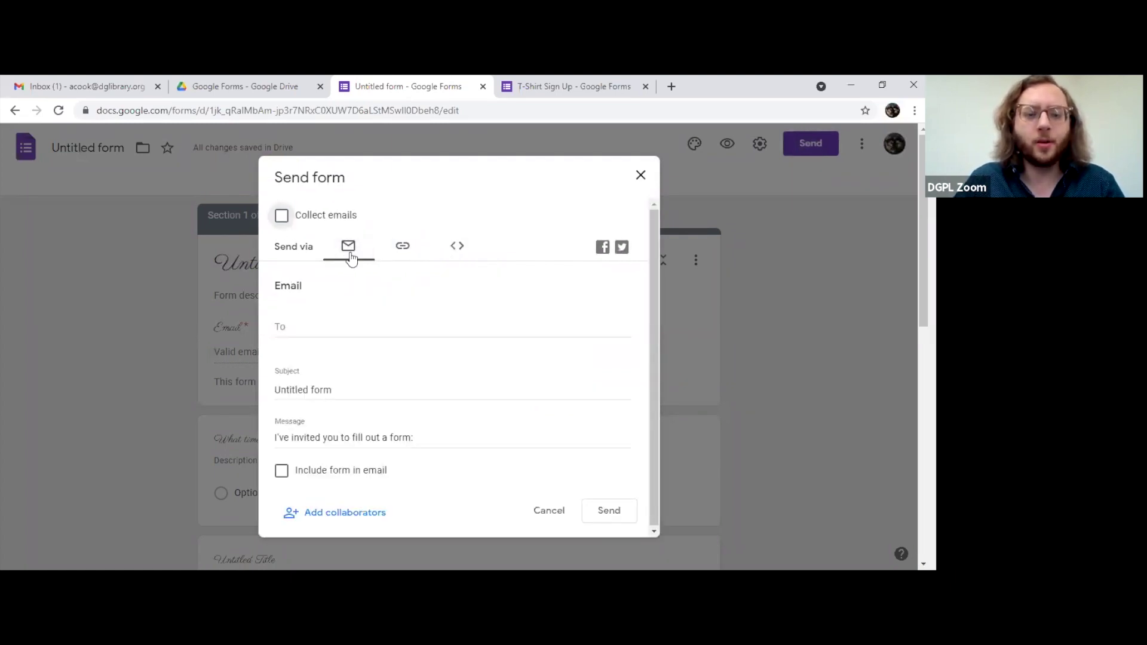
Step: Enter a sample recipient e-mail address, then erase it
left_click(351, 324)
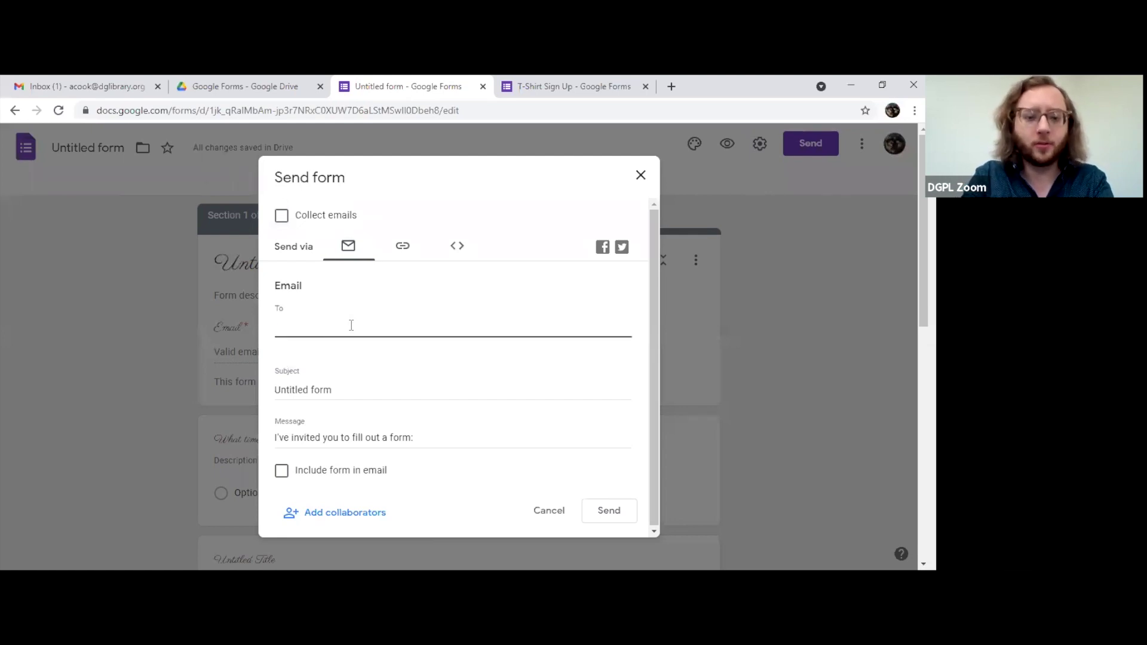
type("soandso")
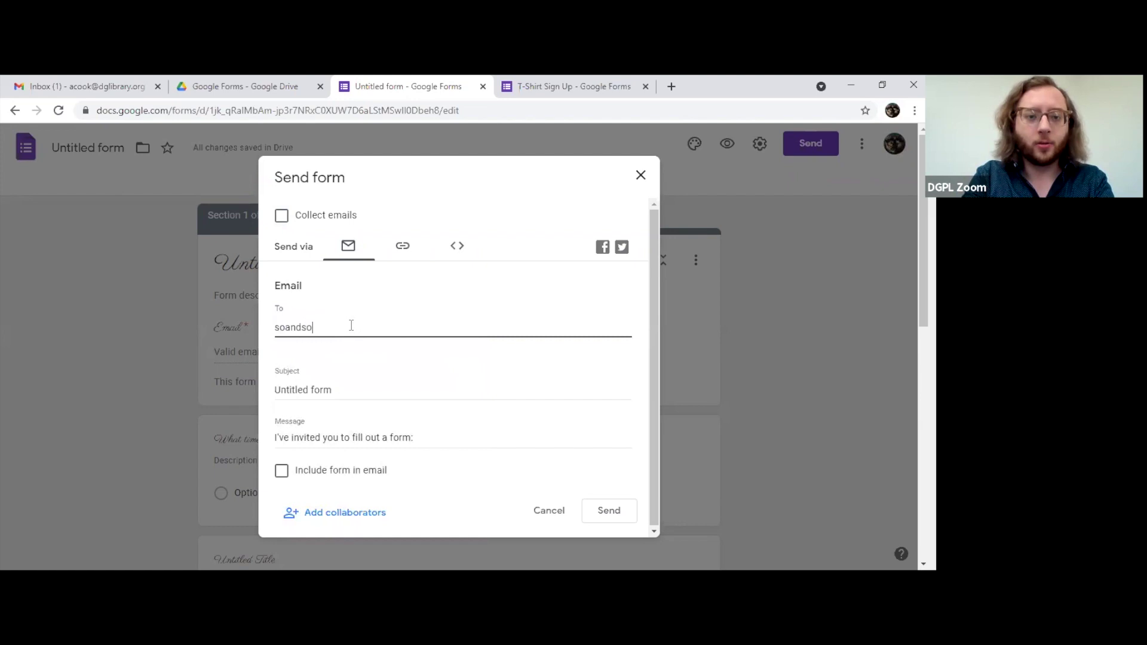
type("@website.com,")
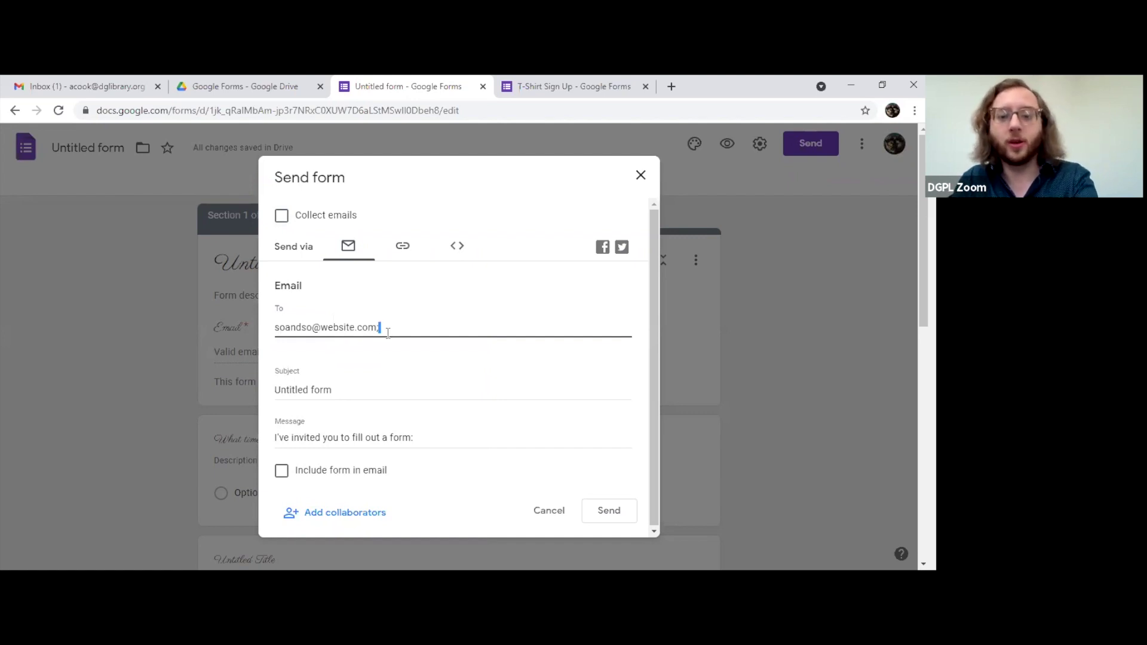
key("BackSpace")
key("BackSpace")
key("BackSpace")
key("BackSpace")
key("BackSpace")
key("BackSpace")
key("BackSpace")
key("BackSpace")
key("BackSpace")
key("BackSpace")
key("BackSpace")
key("BackSpace")
key("BackSpace")
key("BackSpace")
key("BackSpace")
key("BackSpace")
key("BackSpace")
key("BackSpace")
key("BackSpace")
key("BackSpace")
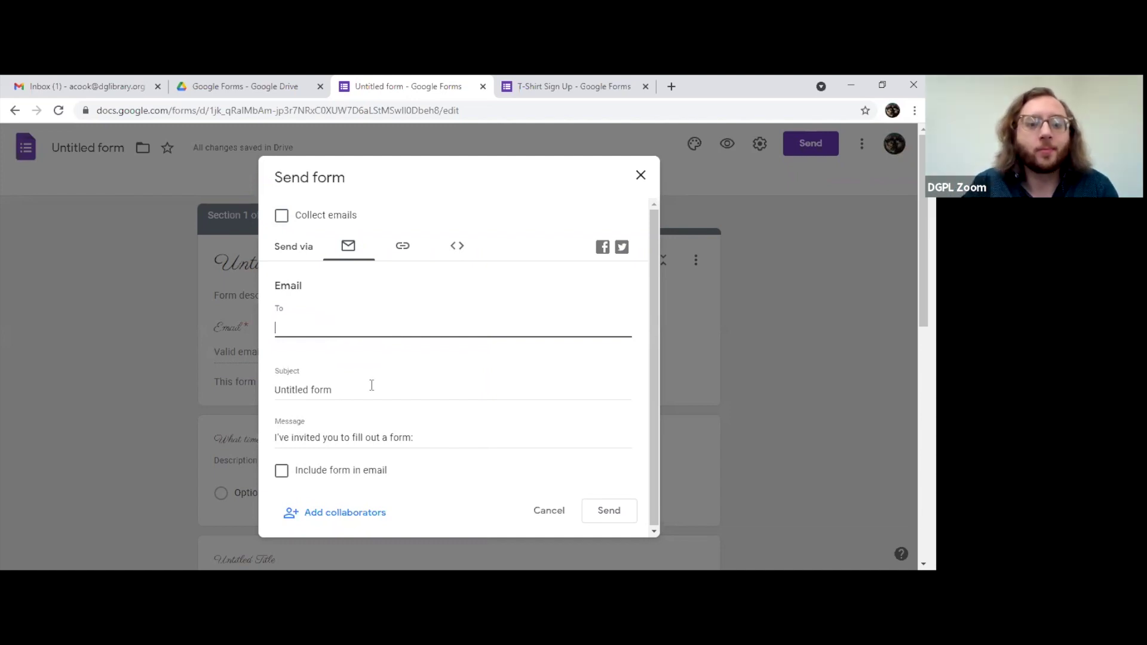
Step: Tick Include form in email, review the subject and message, and glance at the form link
left_click(281, 471)
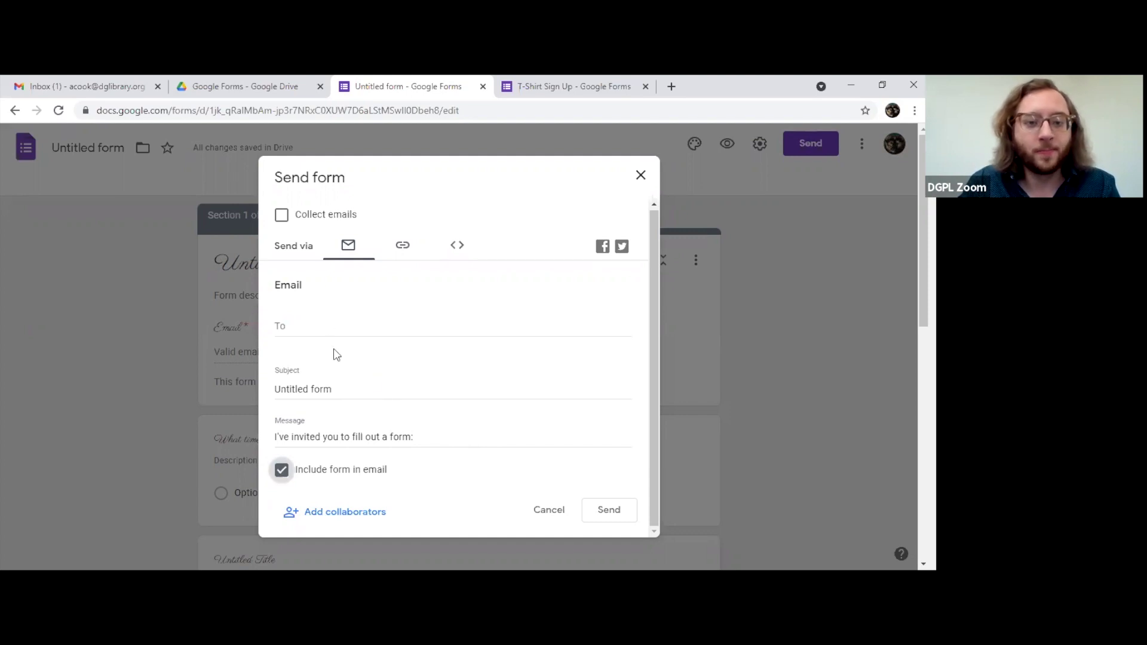
double_click(371, 394)
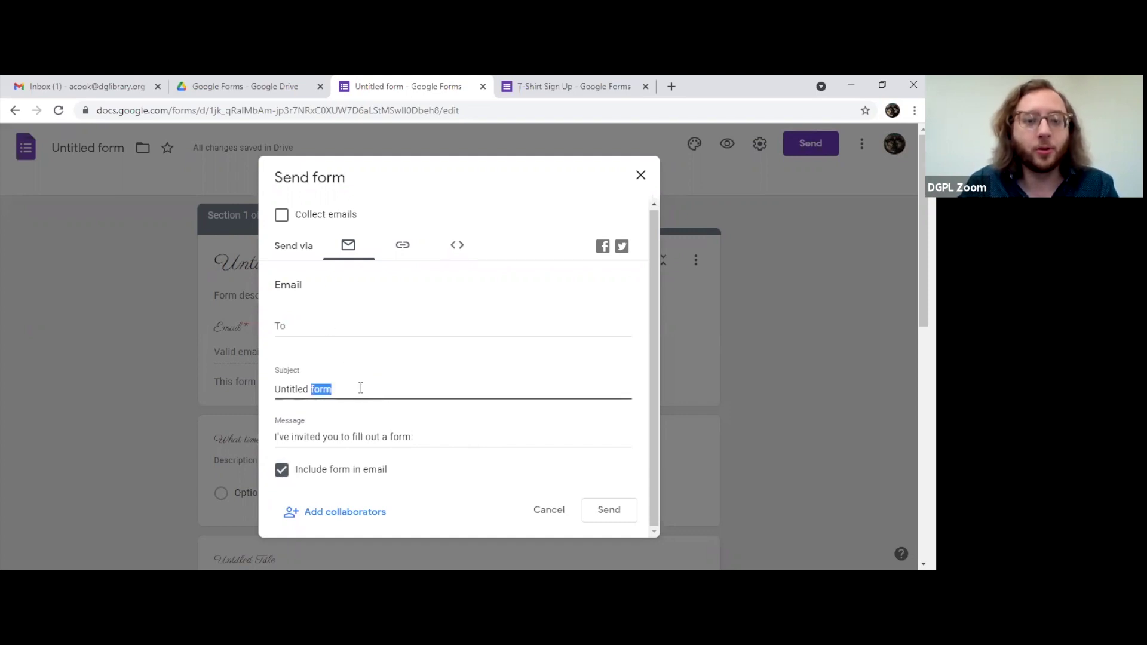
triple_click(351, 437)
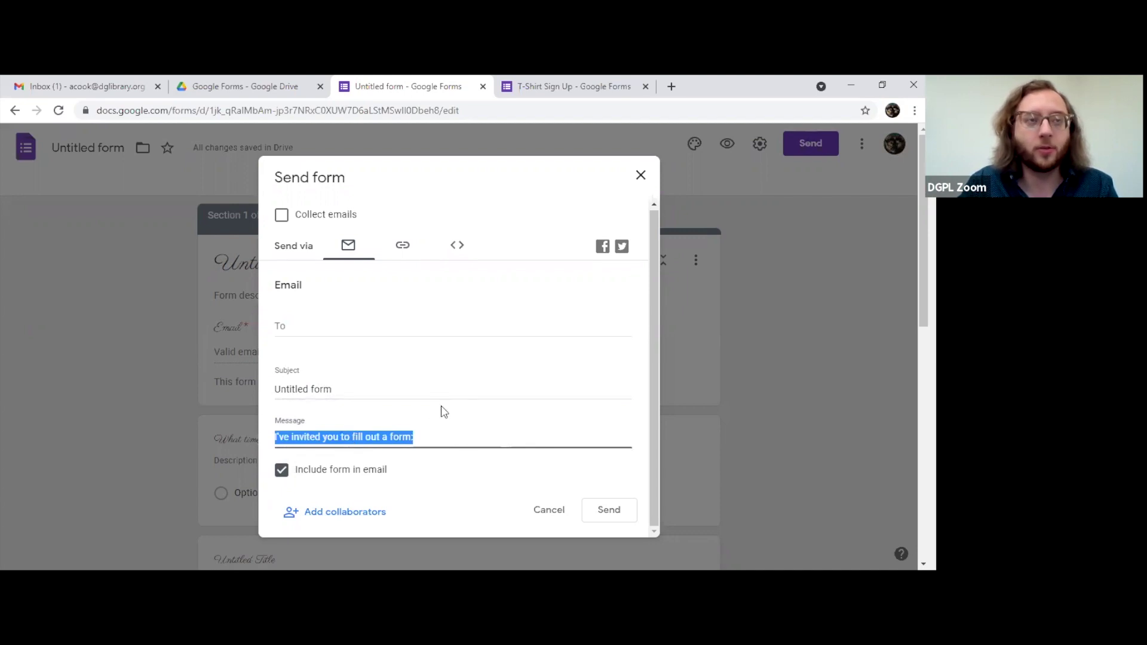
left_click(403, 249)
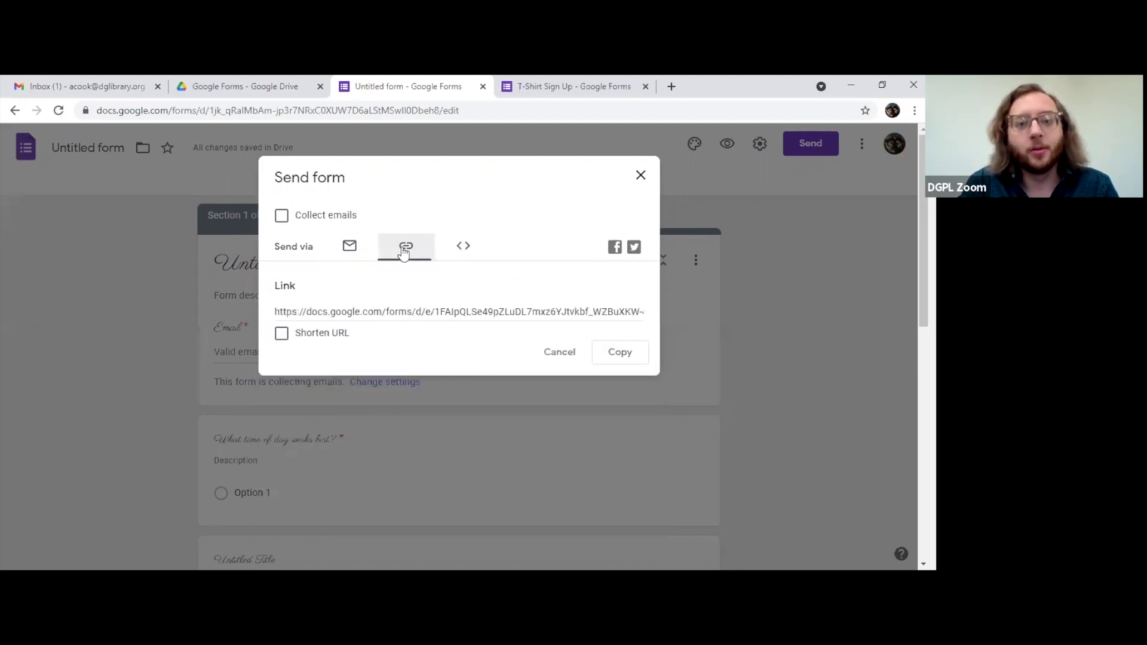
left_click(498, 311)
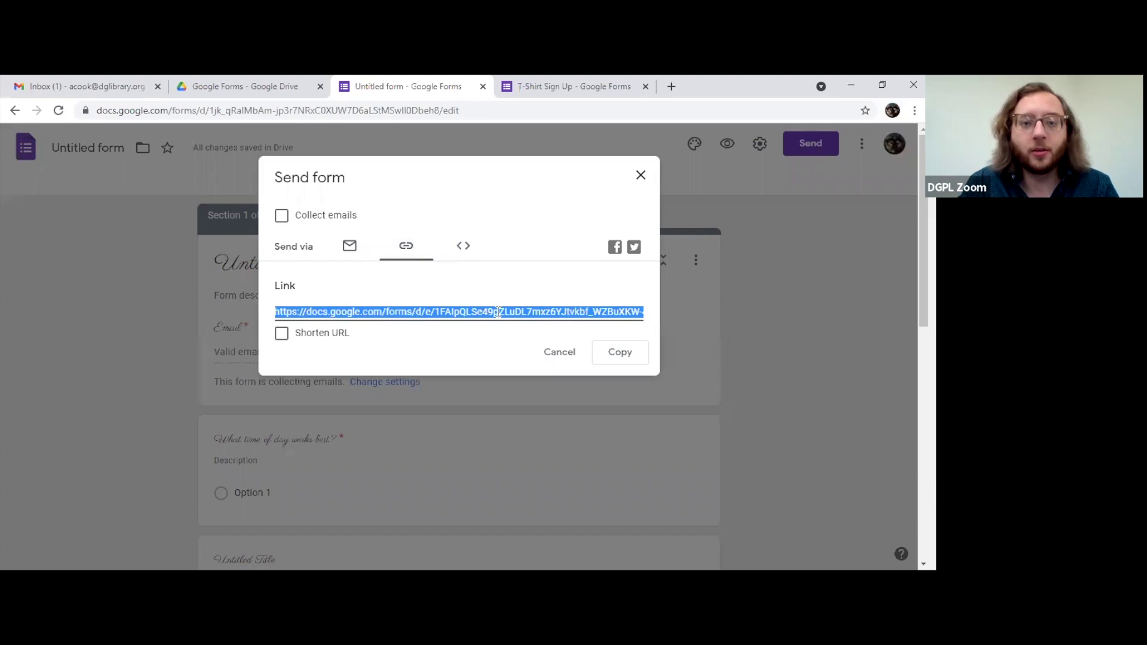
left_click(350, 248)
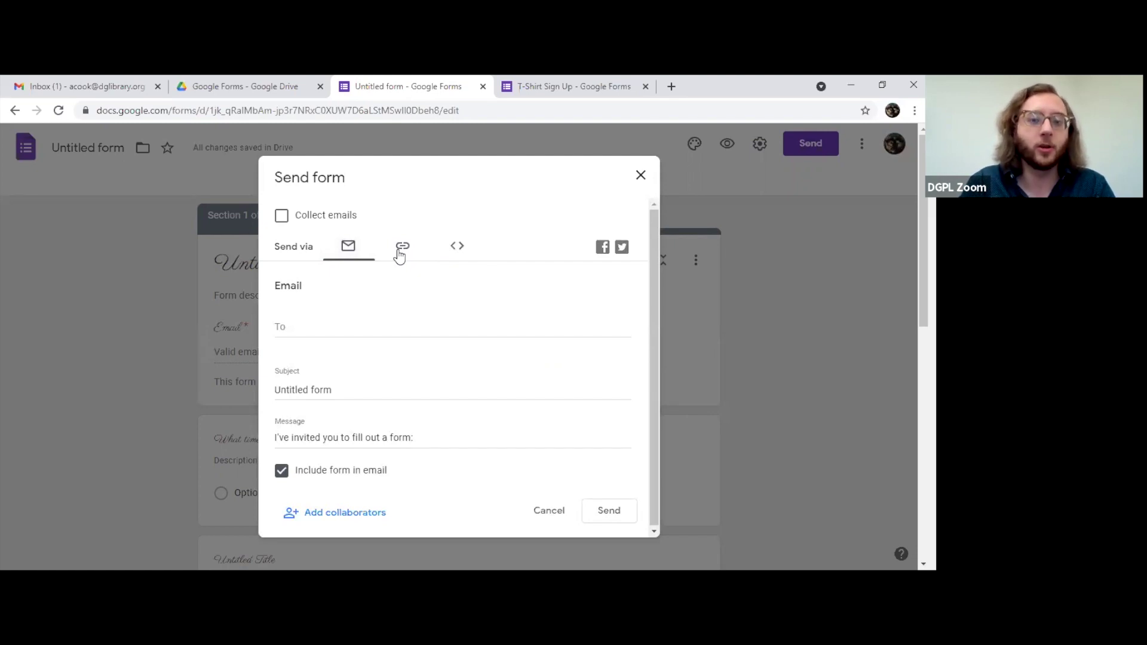
Step: Copy the shortened form link, then view the 640 by 606 px embed HTML code
left_click(400, 253)
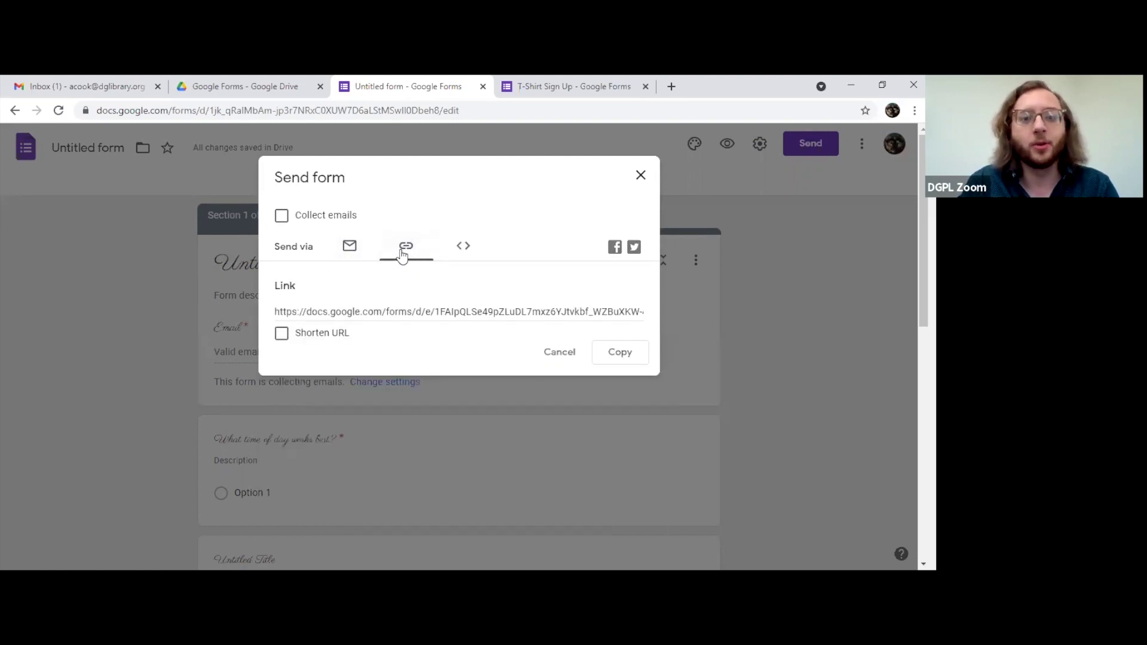
left_click(406, 312)
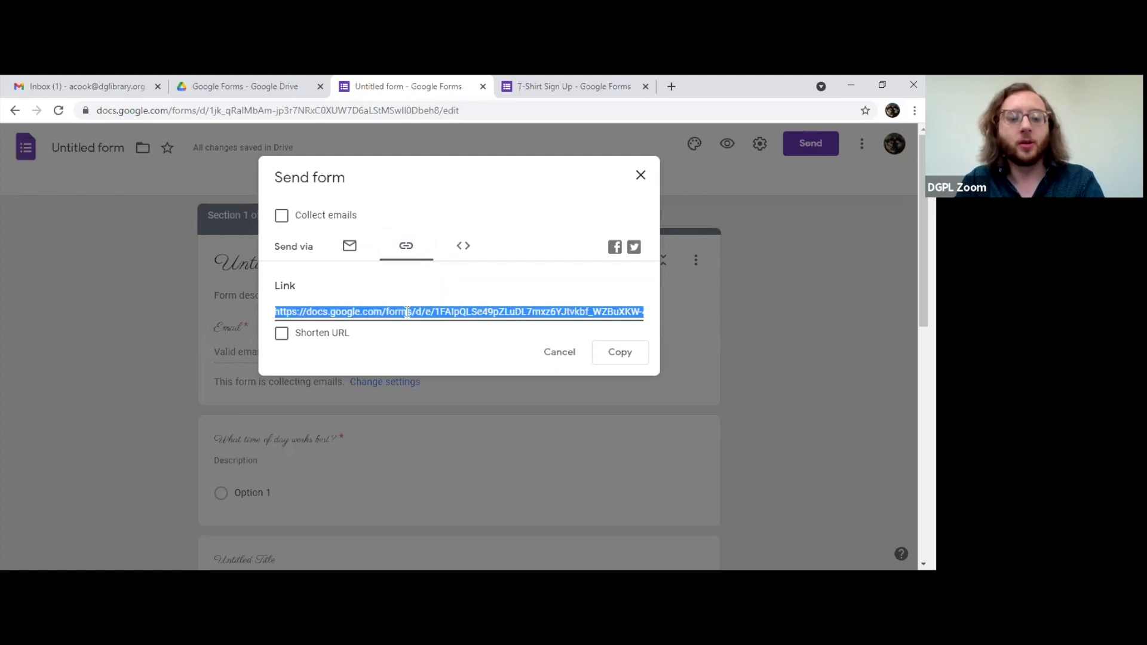
left_click(281, 339)
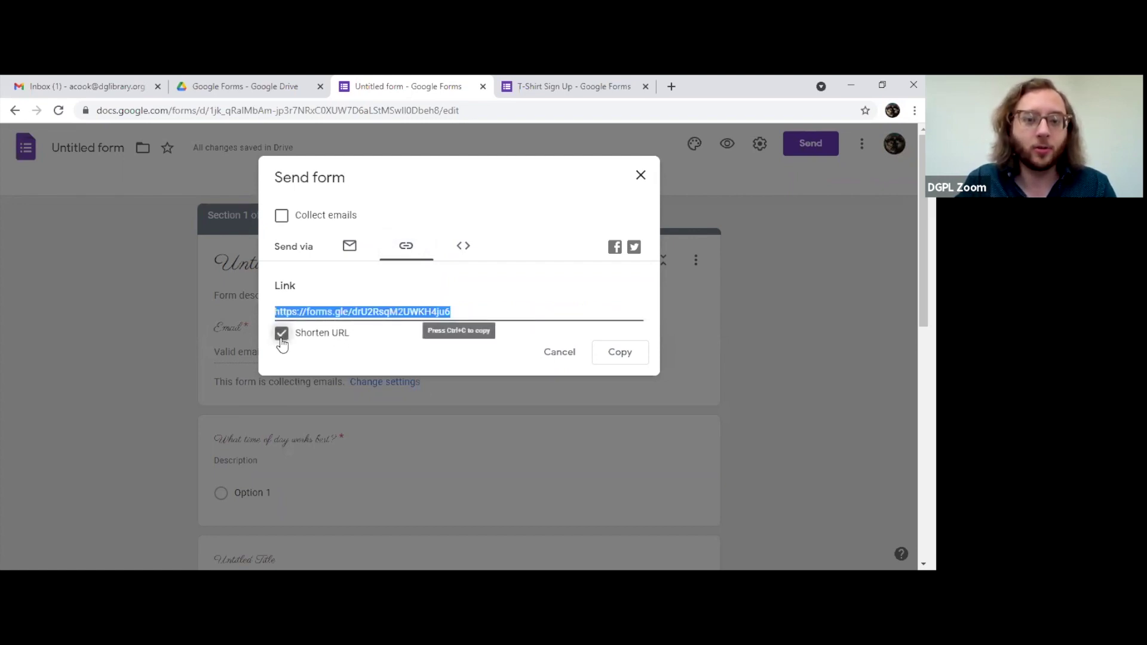
left_click(281, 336)
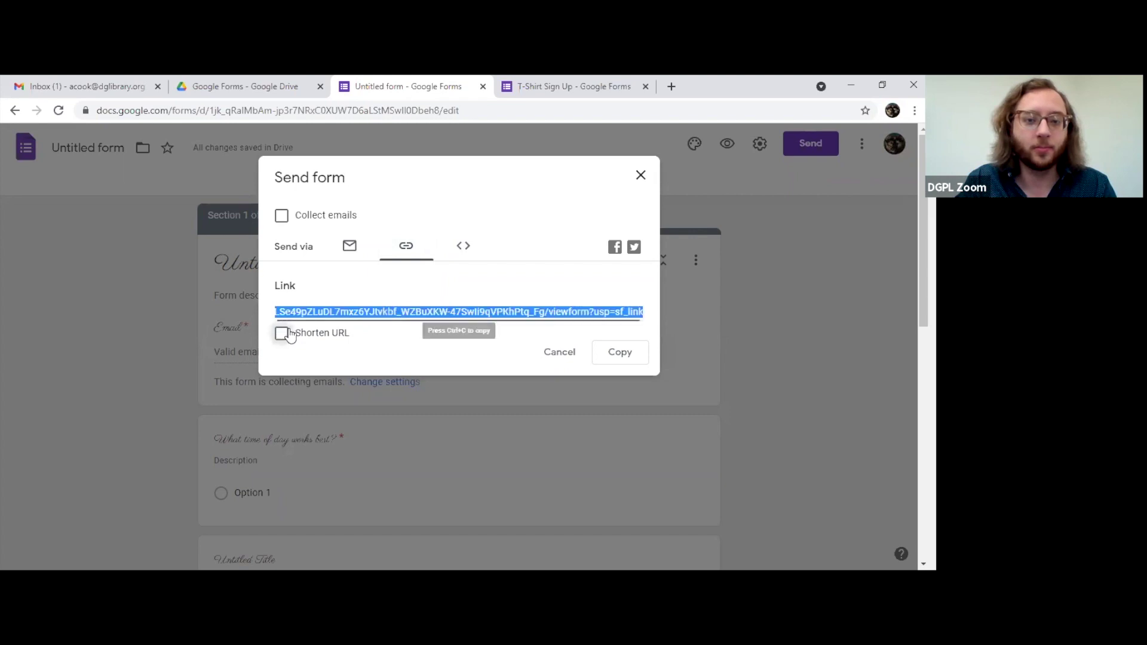
left_click(559, 314)
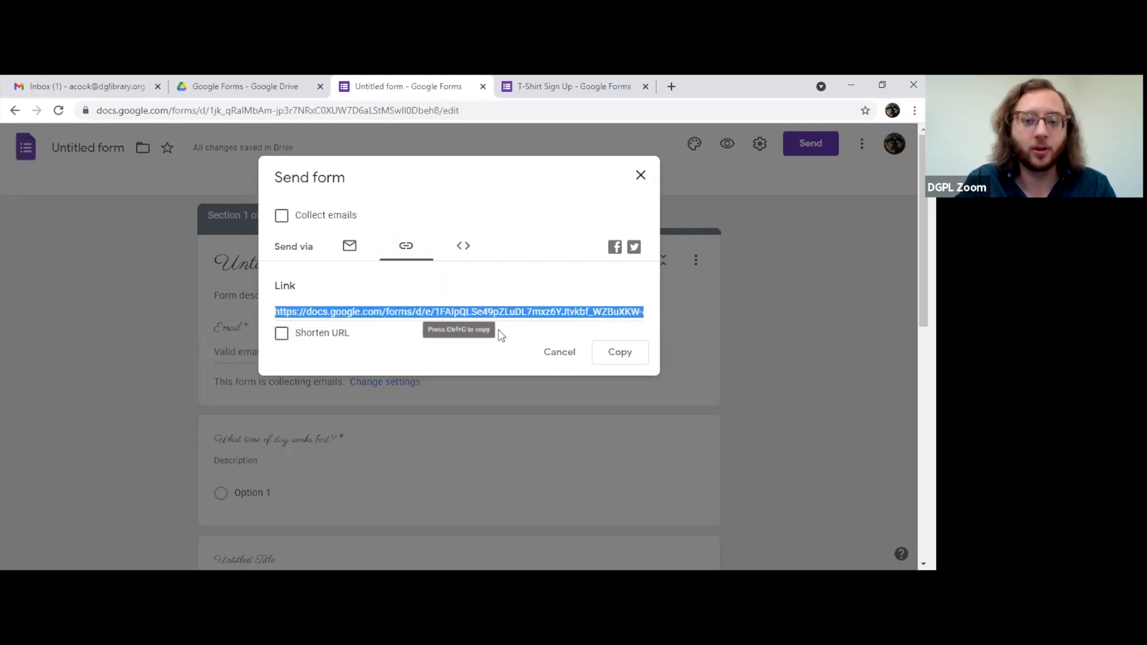
left_click(281, 333)
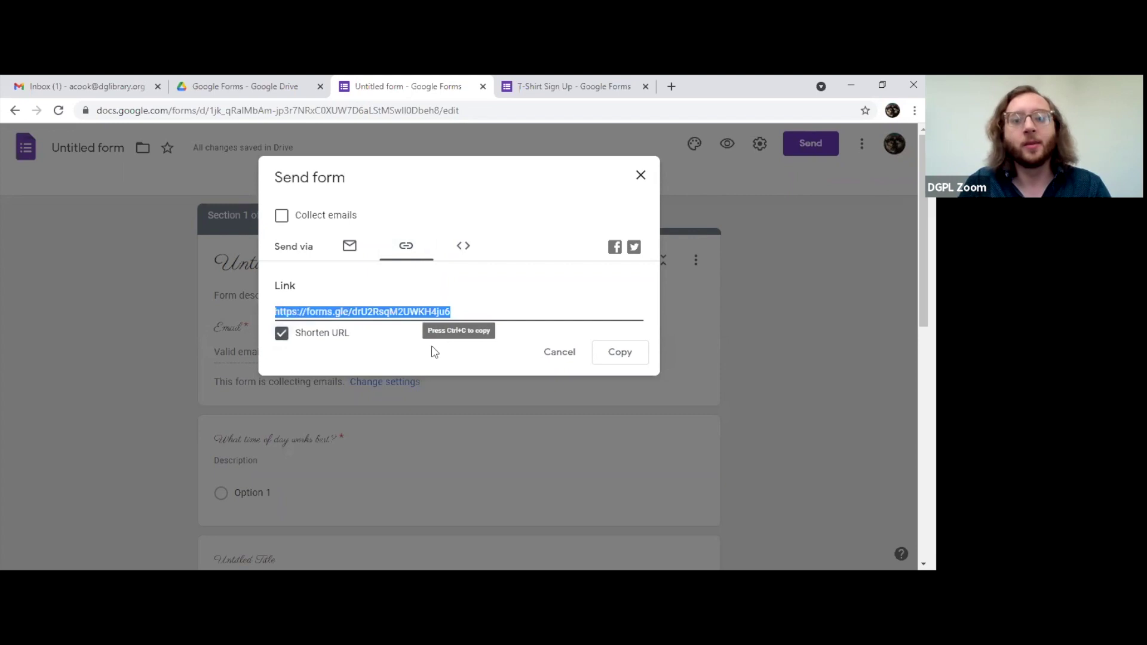
left_click(619, 356)
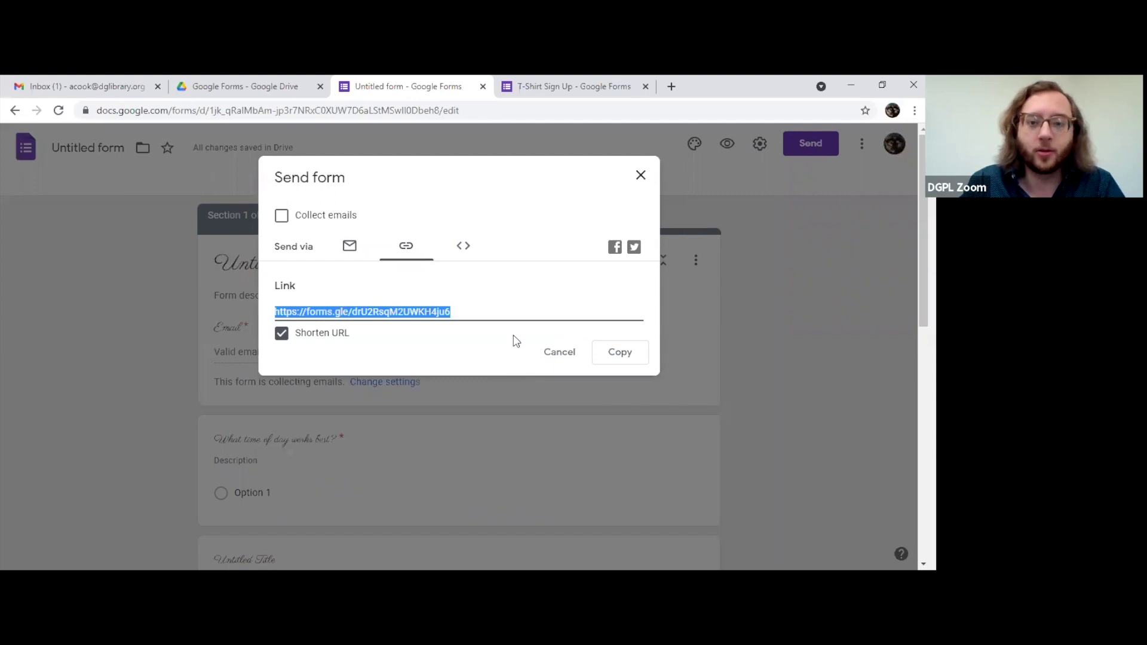
left_click(466, 248)
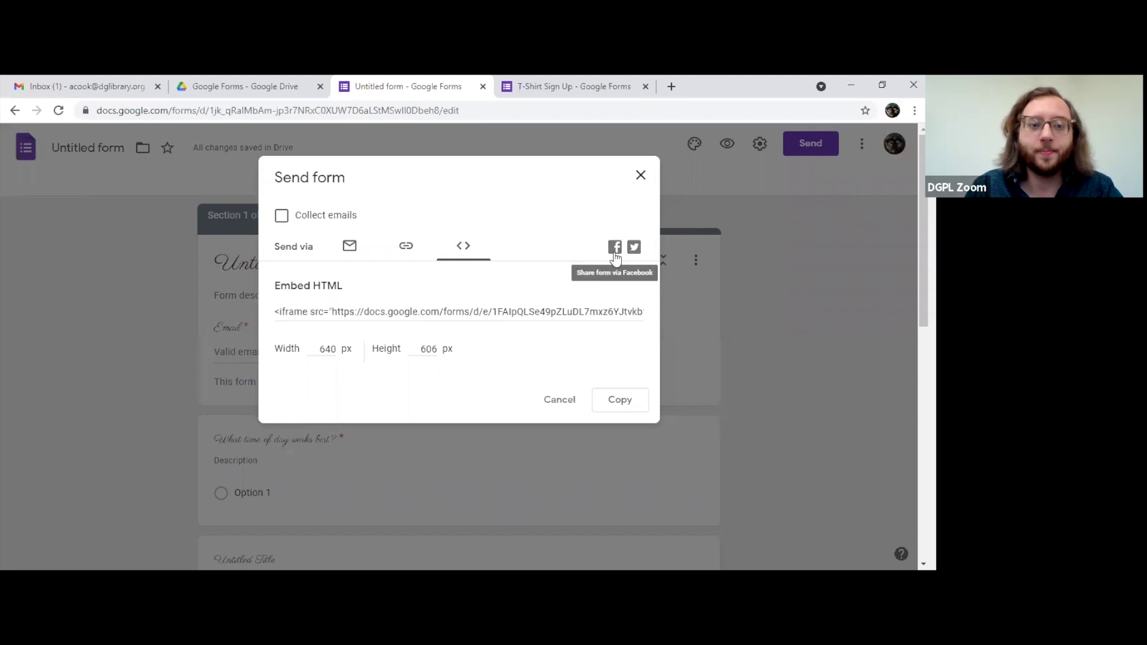
Step: Open a Facebook share login for the form in a new tab, return, and cancel Send form
left_click(615, 250)
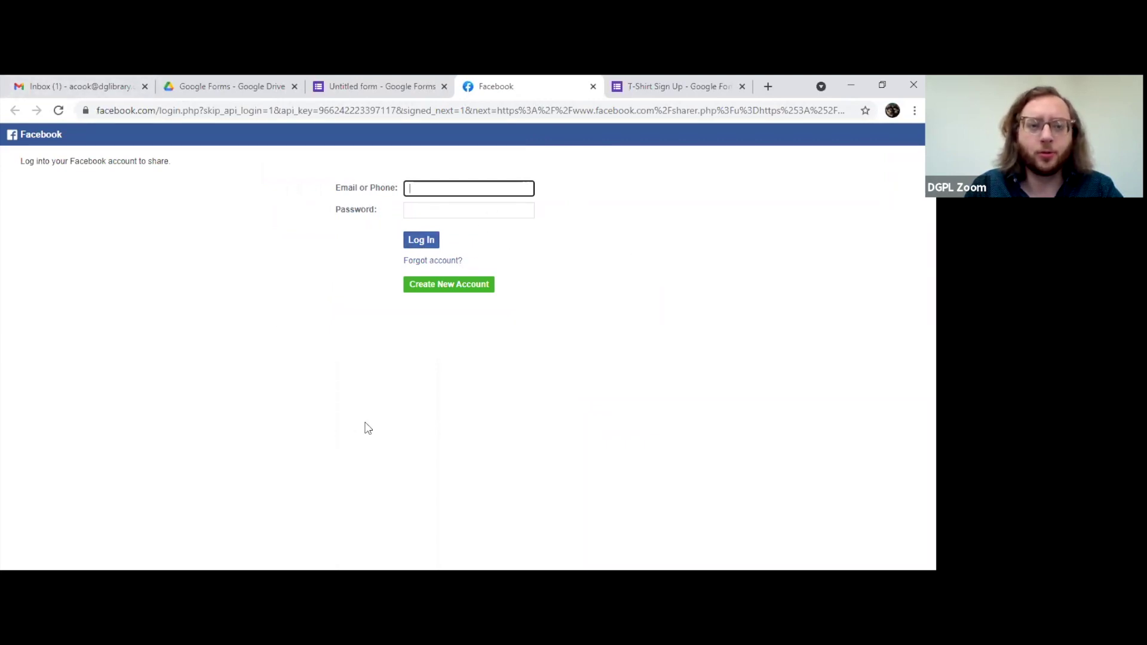
key("ctrl+shift+Tab")
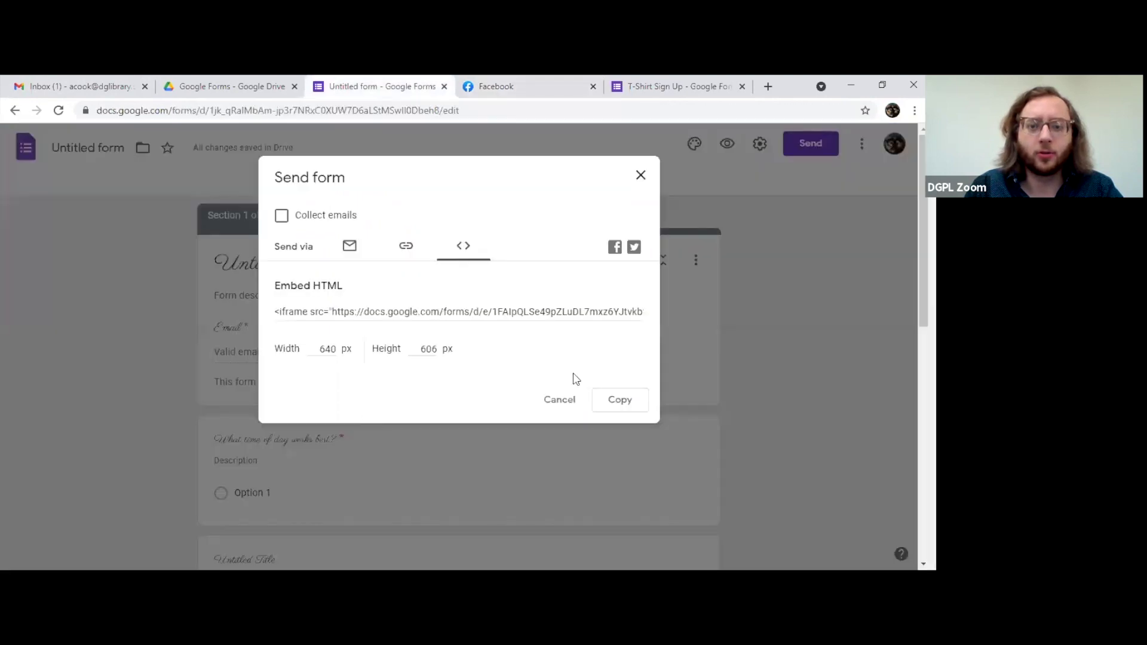
left_click(560, 400)
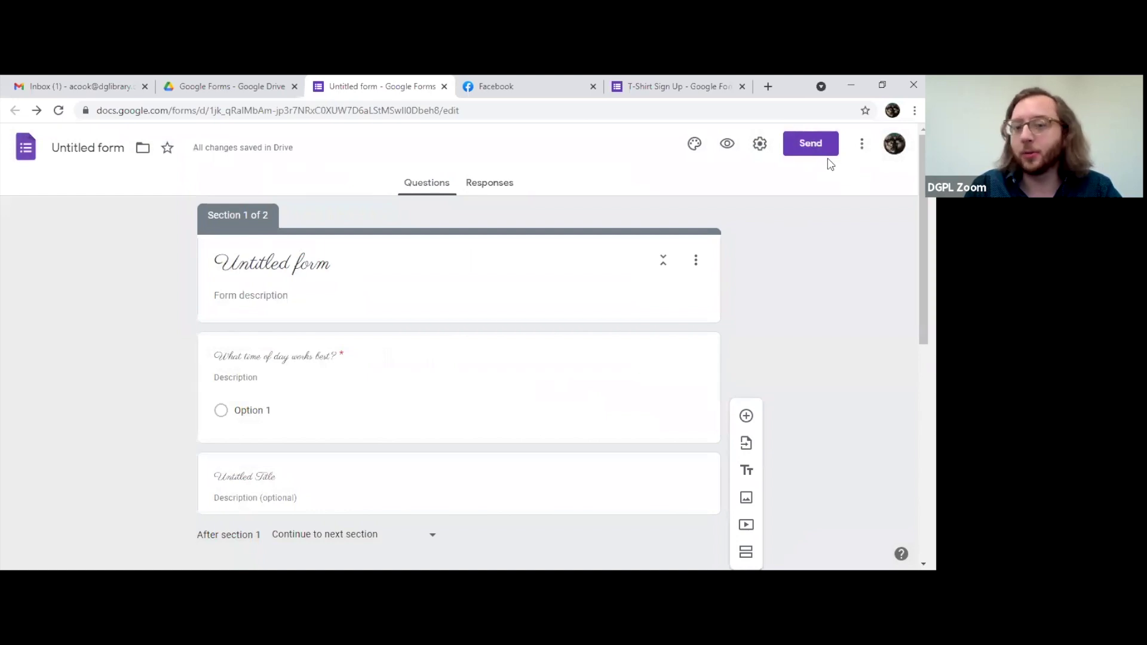
Step: Reopen Send form, copy the full-length link from the Link tab, and close the dialog
scroll(484, 322, "down", 5)
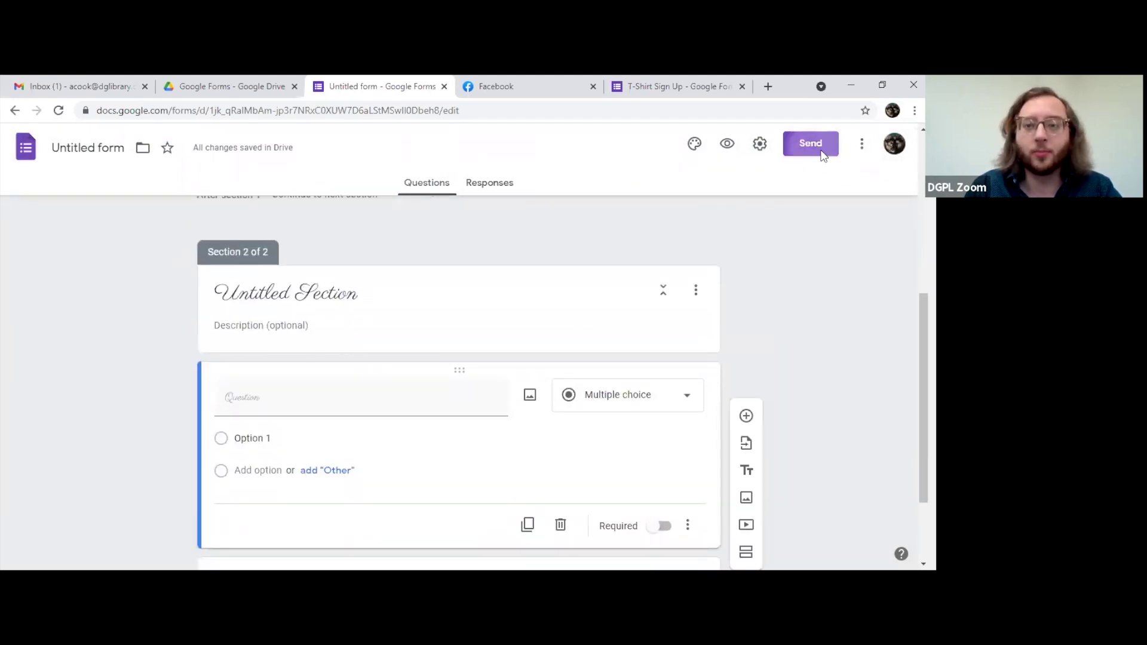
left_click(822, 157)
left_click(361, 335)
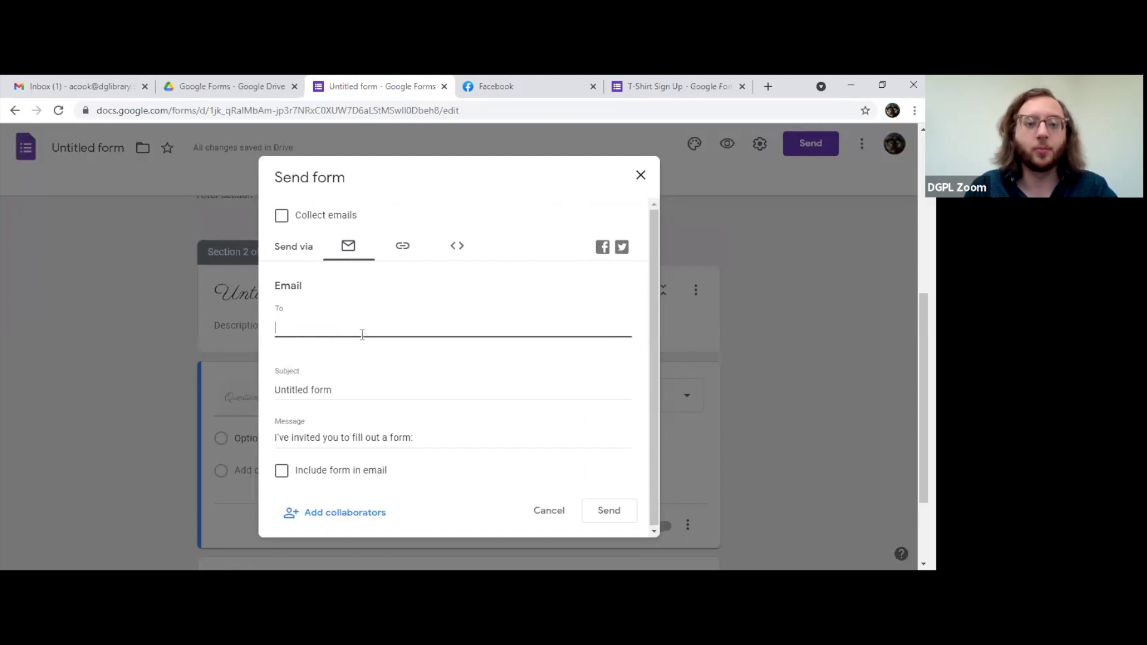
left_click(392, 245)
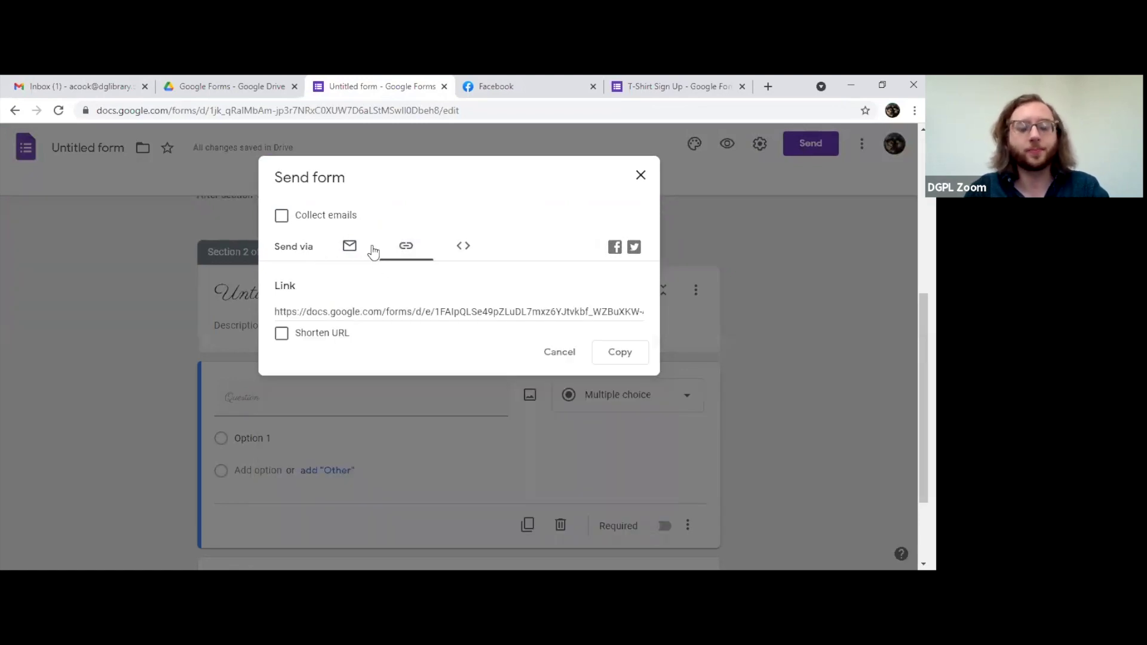
left_click(606, 354)
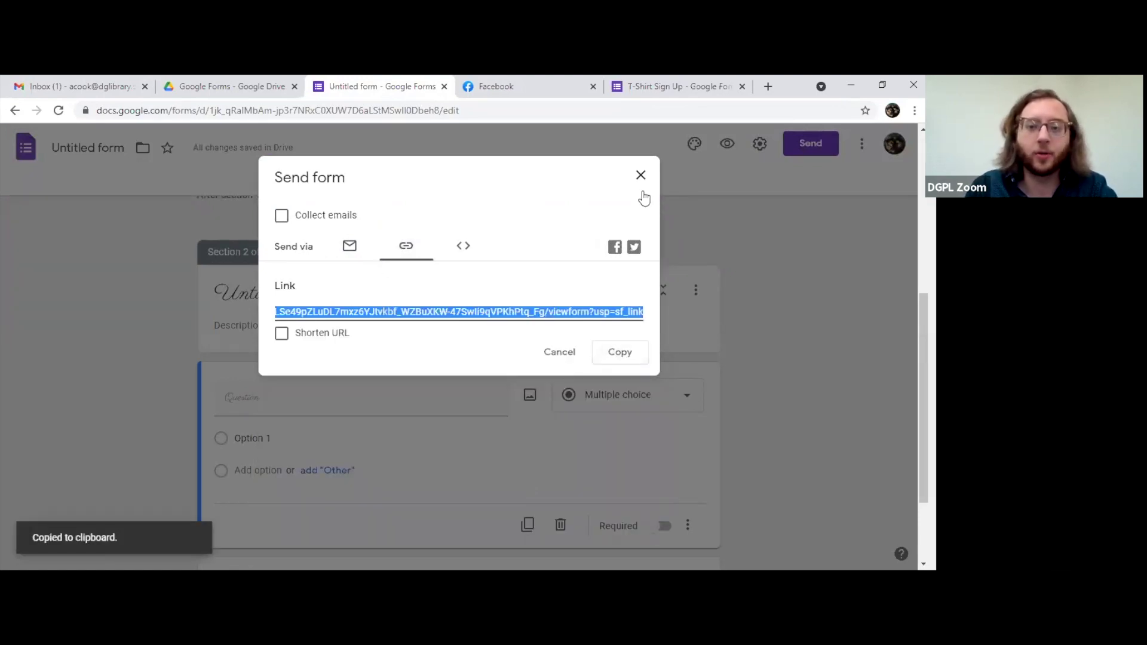
left_click(641, 176)
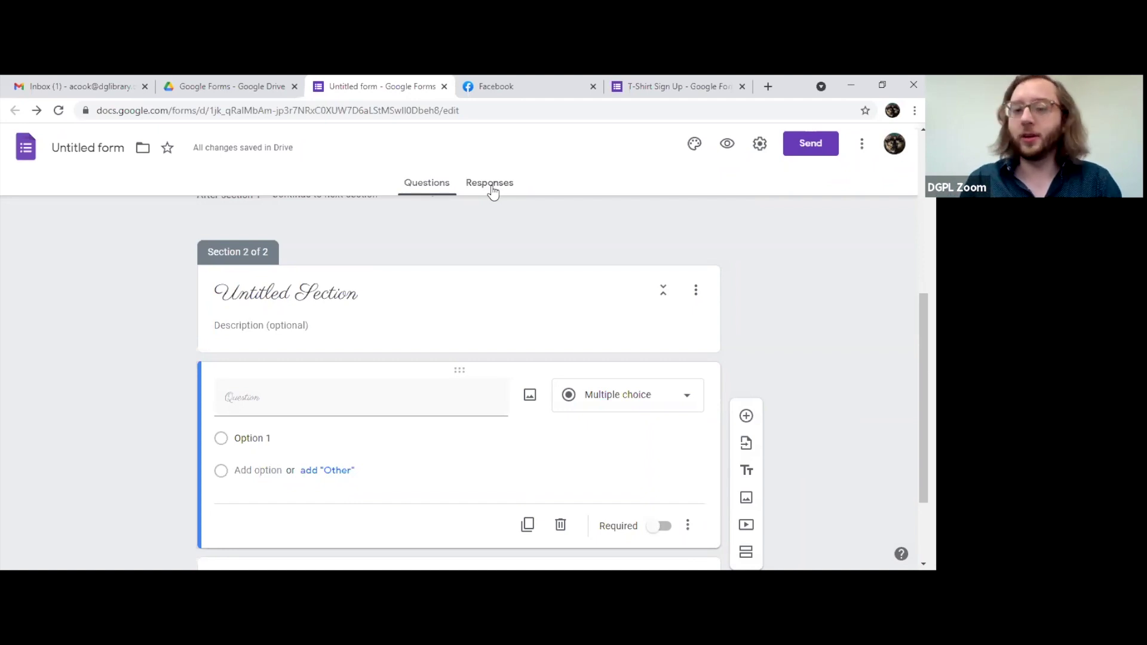
Step: Switch to the Responses tab, briefly back to Questions, then to Responses again
left_click(491, 186)
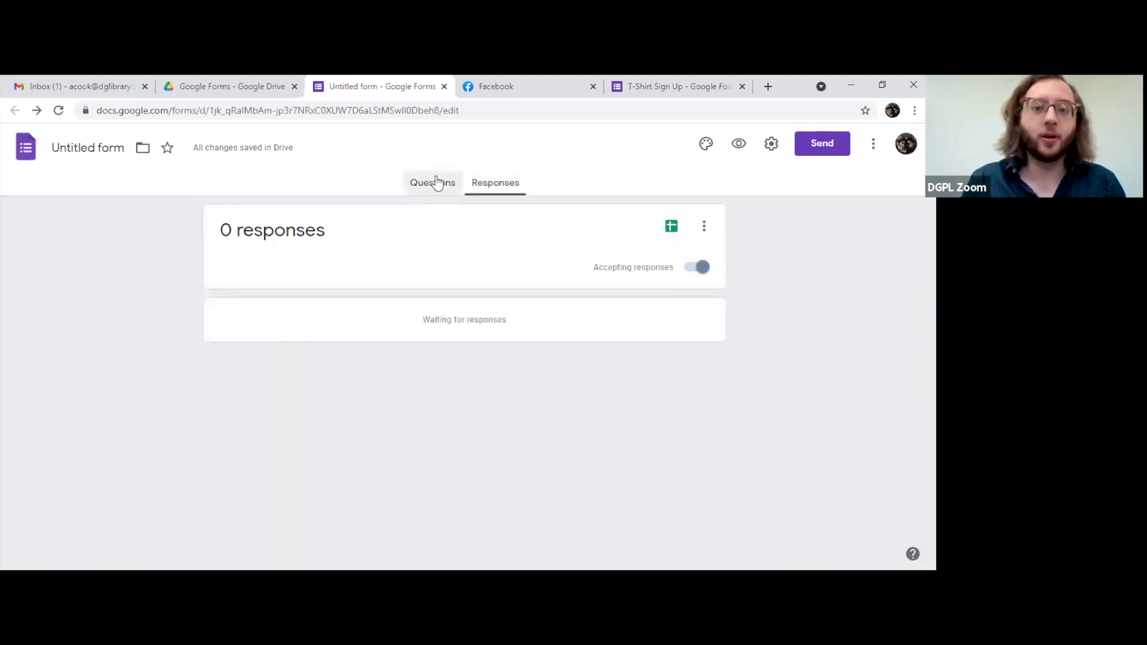
left_click(437, 182)
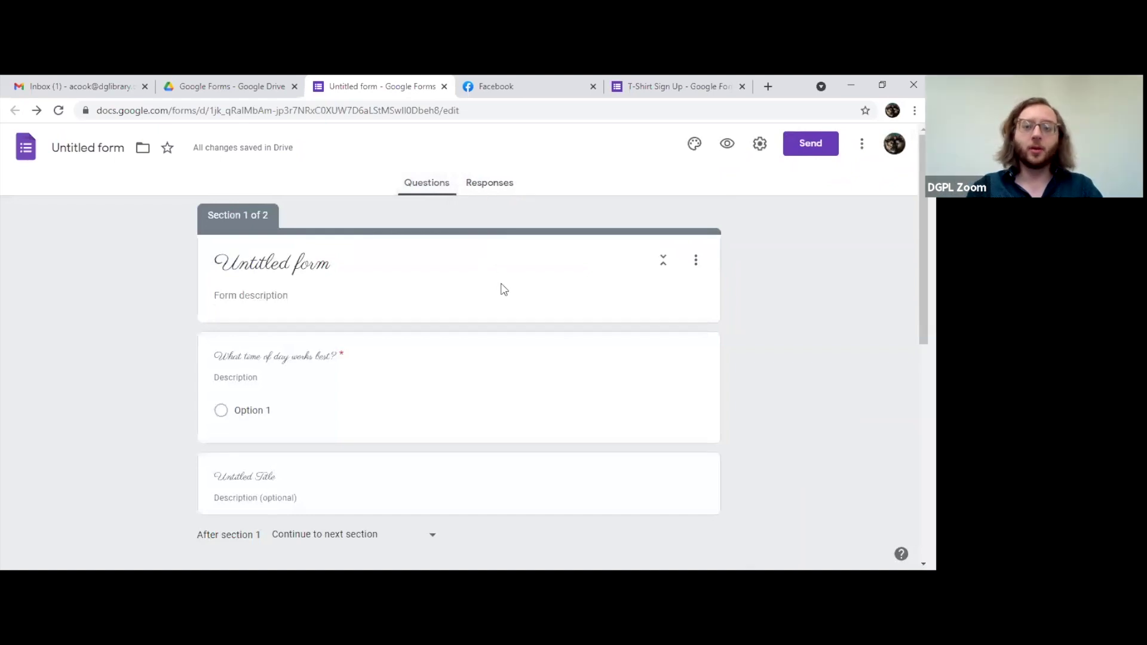
left_click(490, 186)
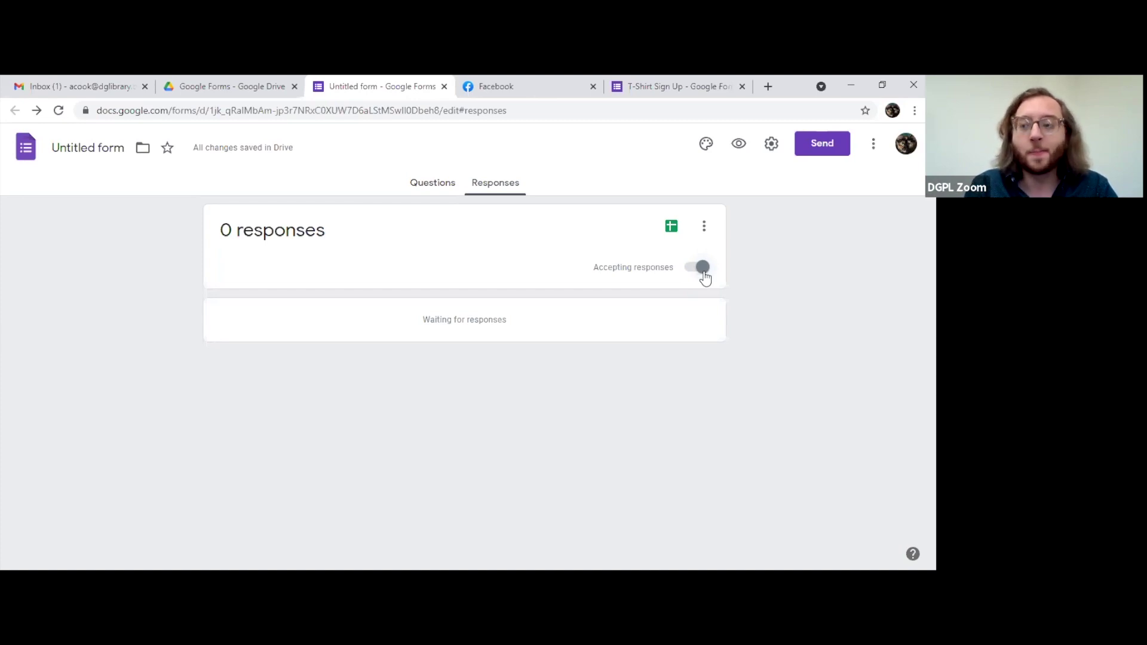
Step: Turn Accepting responses off and back on, then open the response options menu
left_click(699, 268)
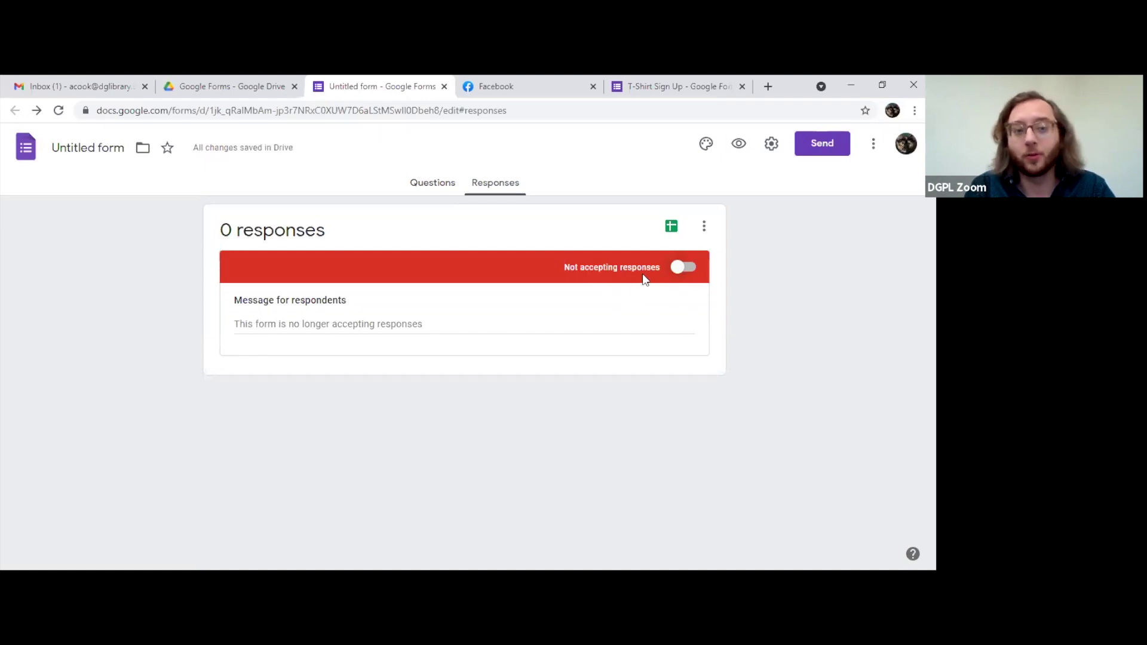
left_click(685, 268)
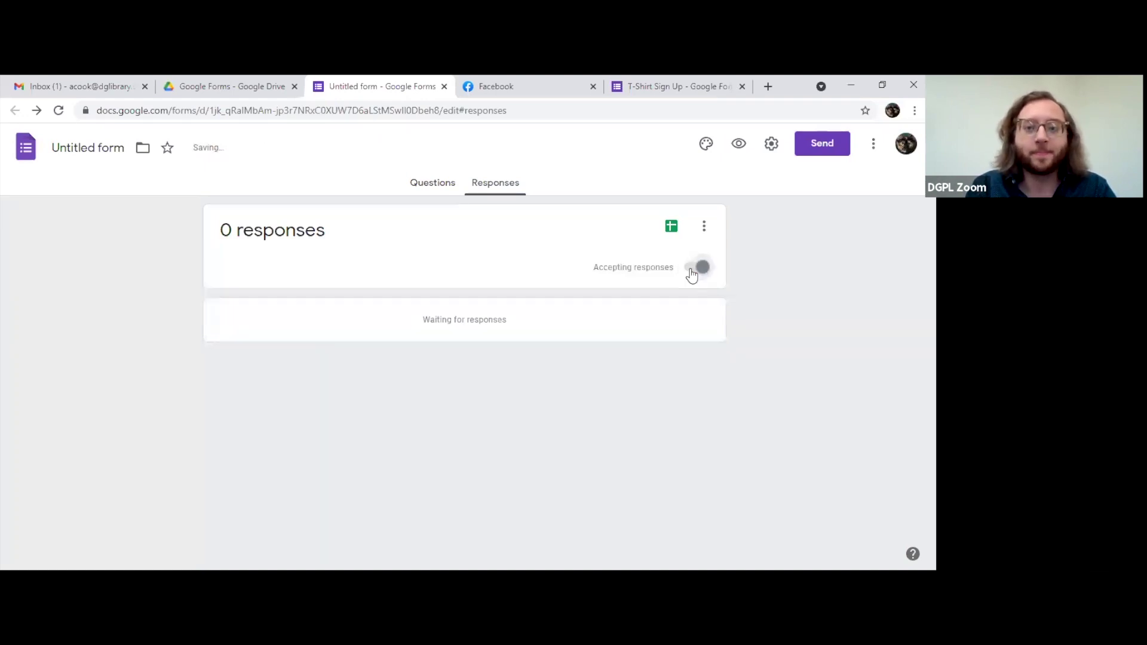
left_click(705, 227)
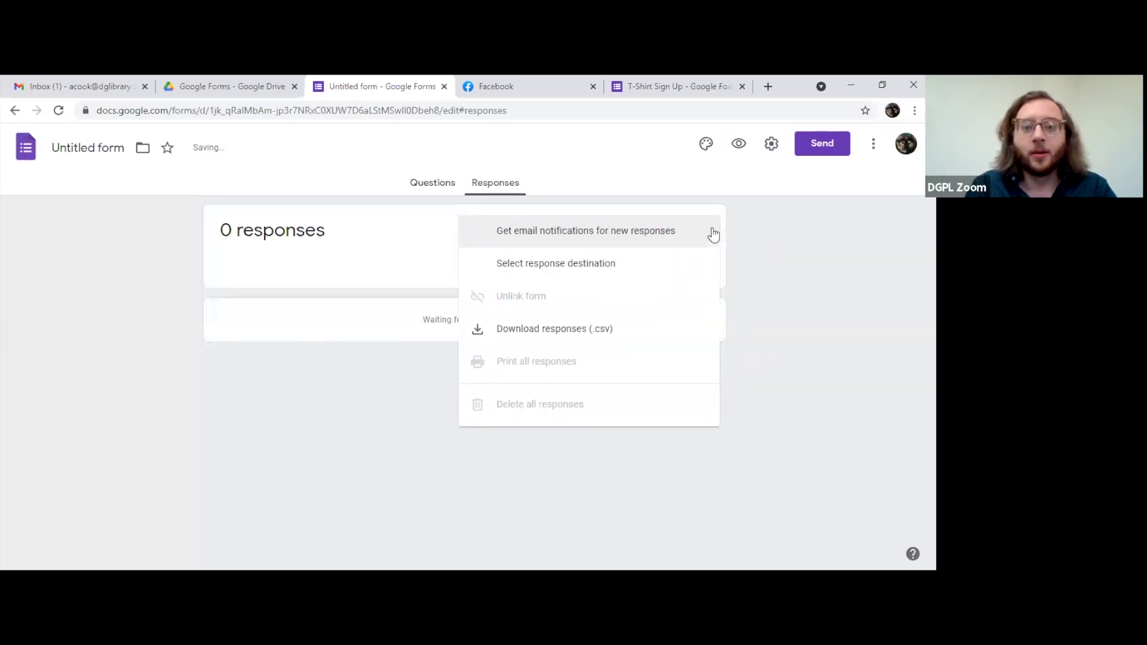
left_click(809, 269)
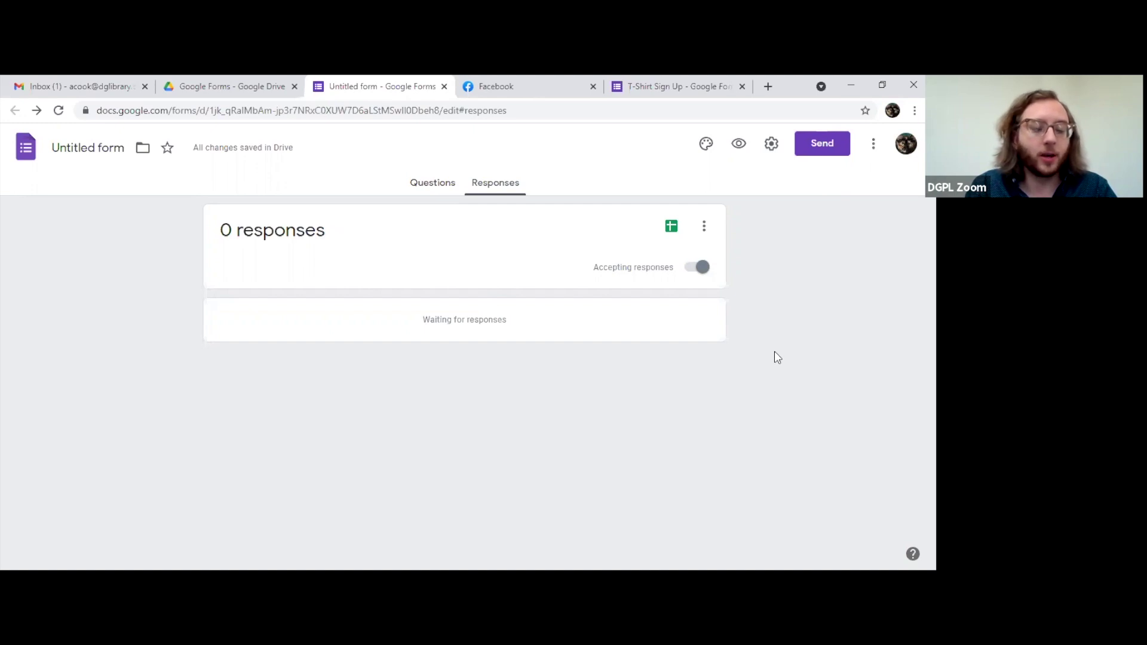
left_click(704, 227)
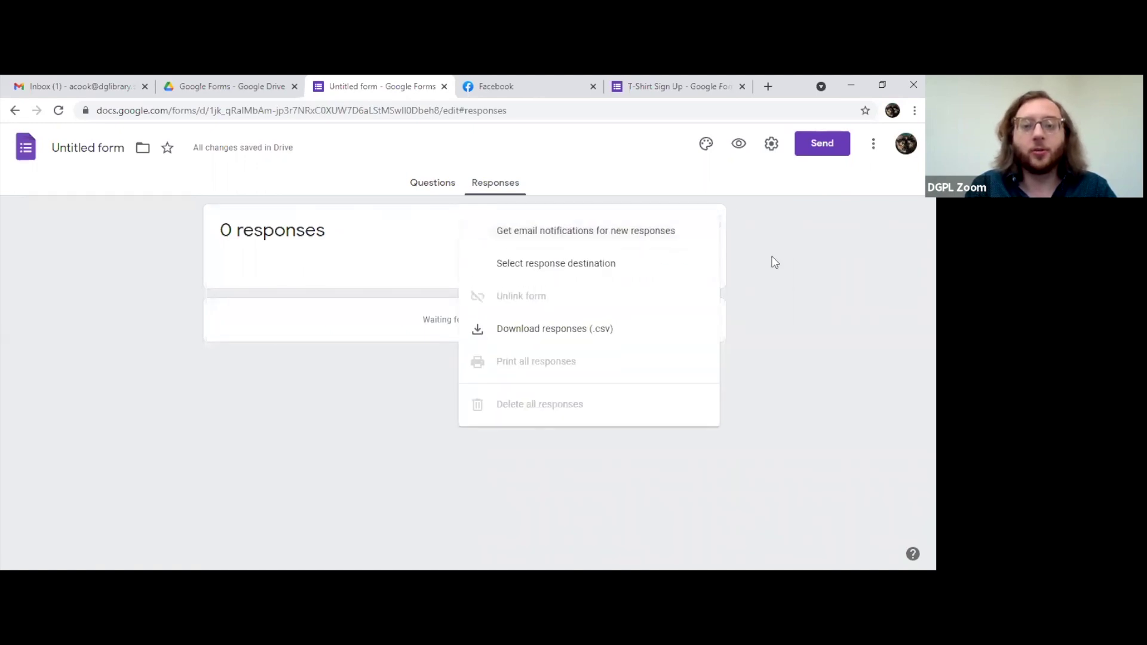
left_click(773, 260)
left_click(702, 230)
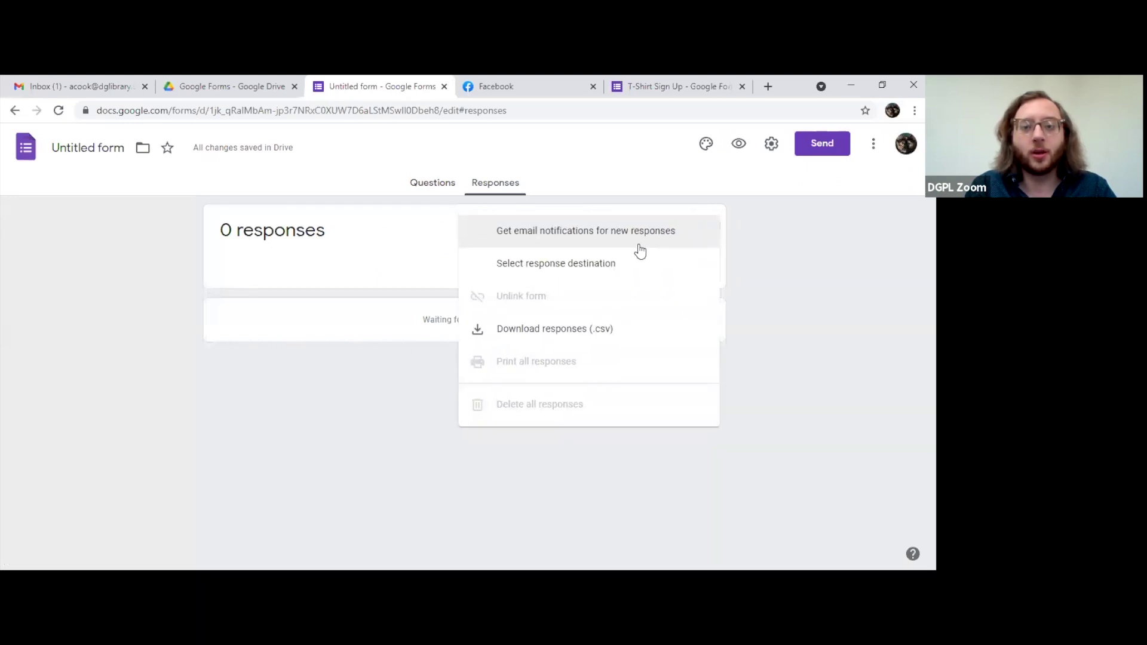
left_click(628, 275)
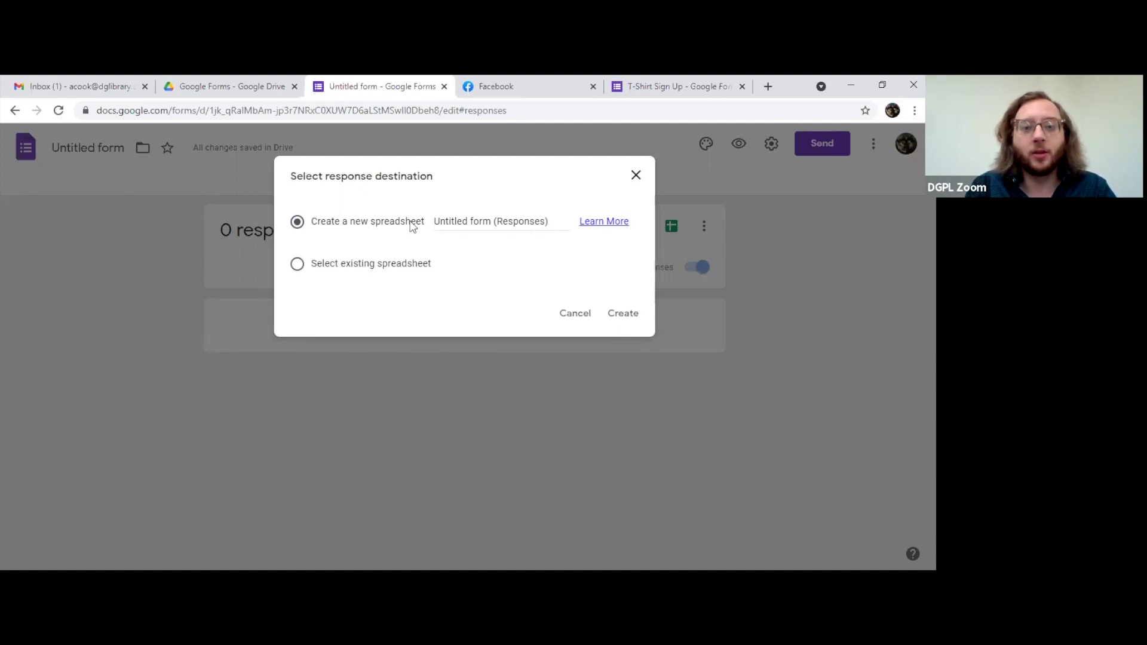
left_click(398, 270)
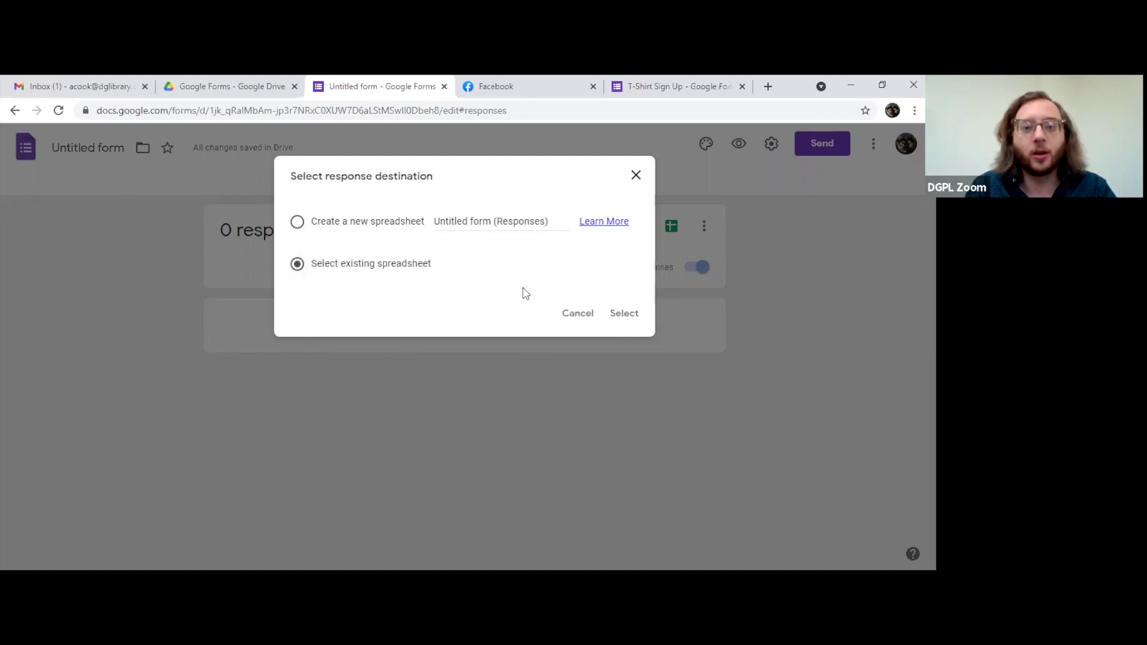
left_click(564, 321)
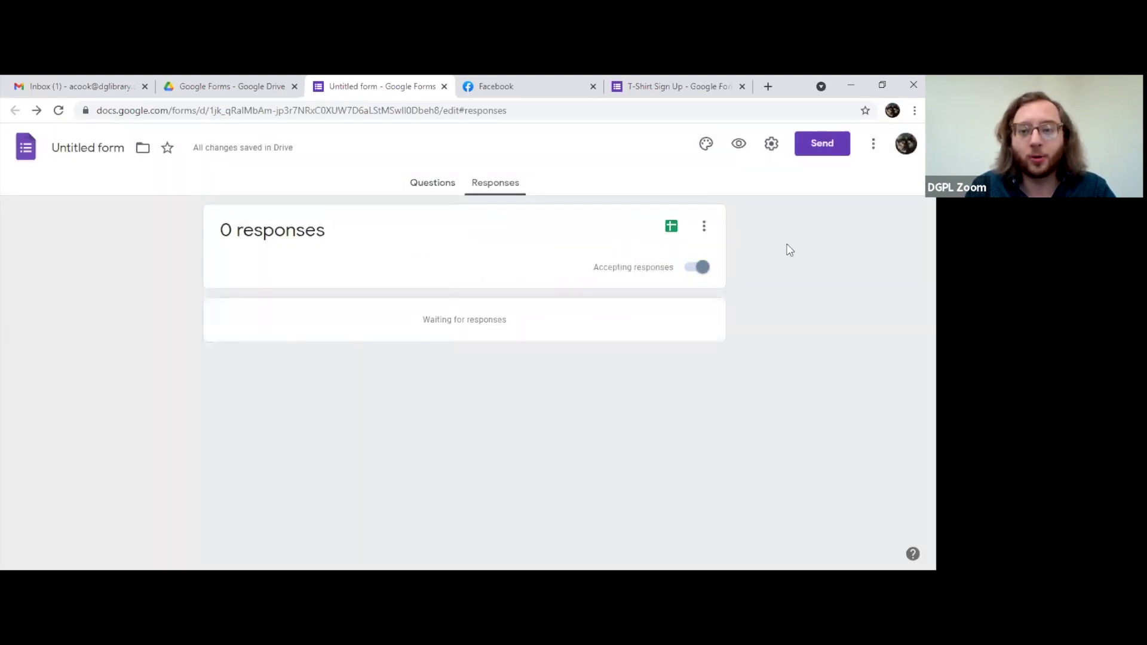
left_click(701, 229)
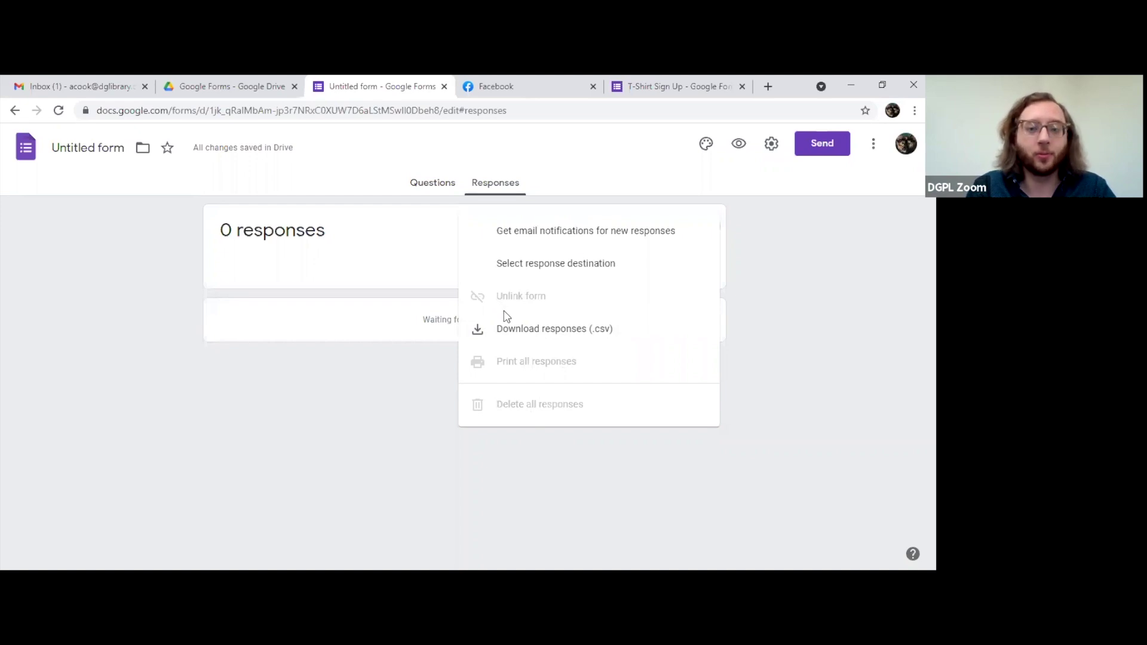
left_click(811, 325)
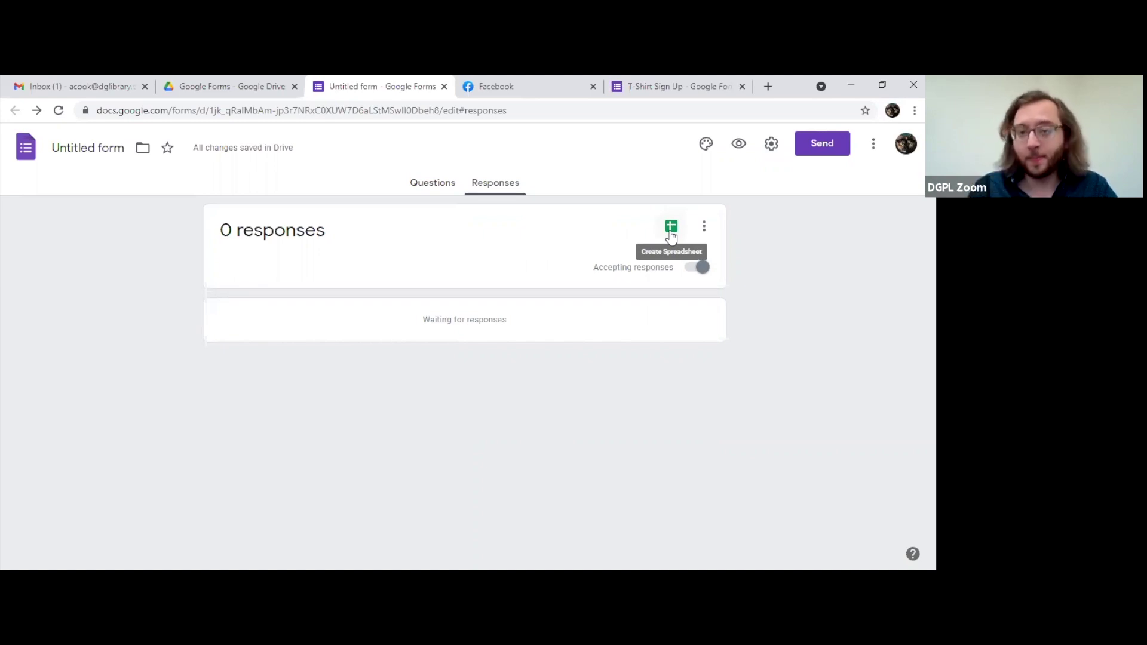
left_click(671, 231)
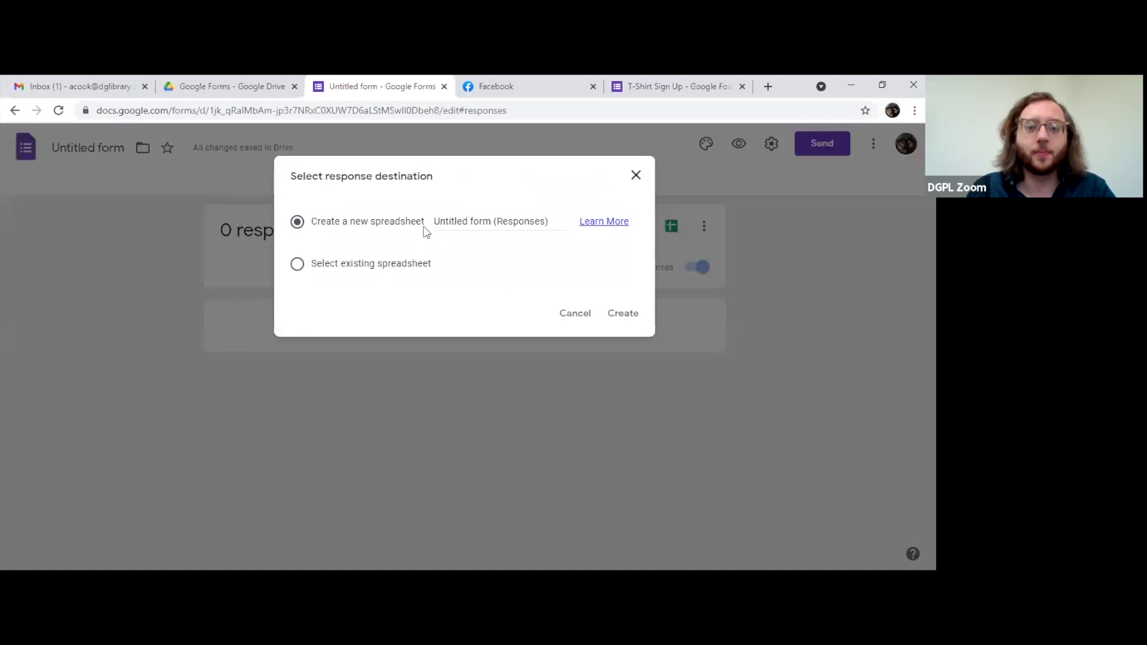
left_click(381, 270)
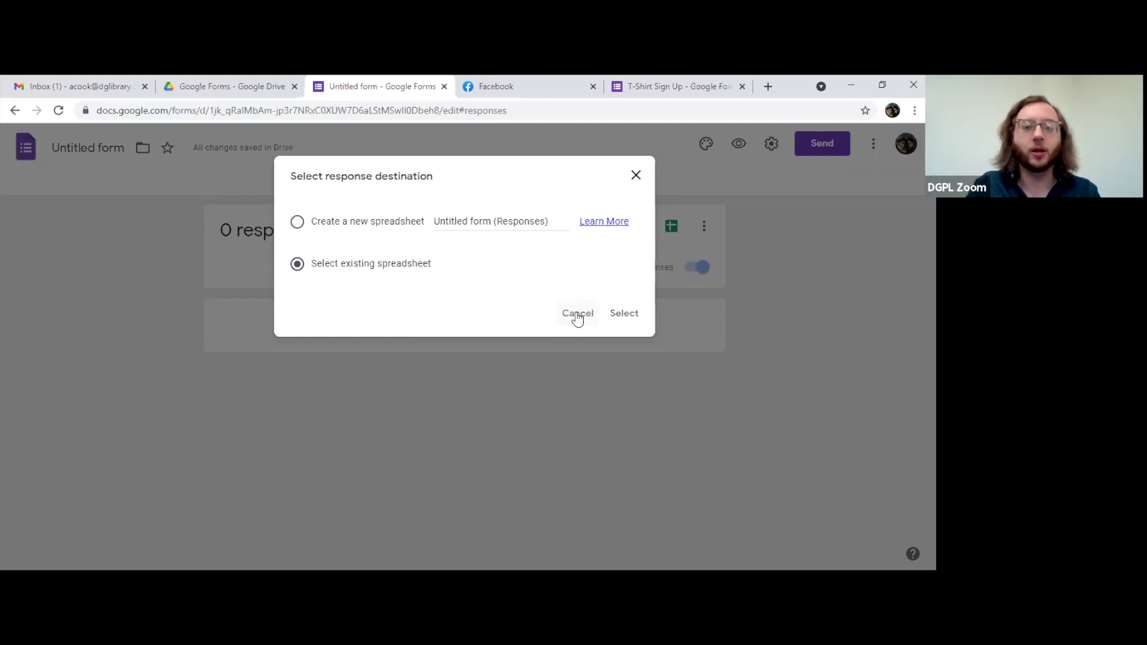
left_click(576, 315)
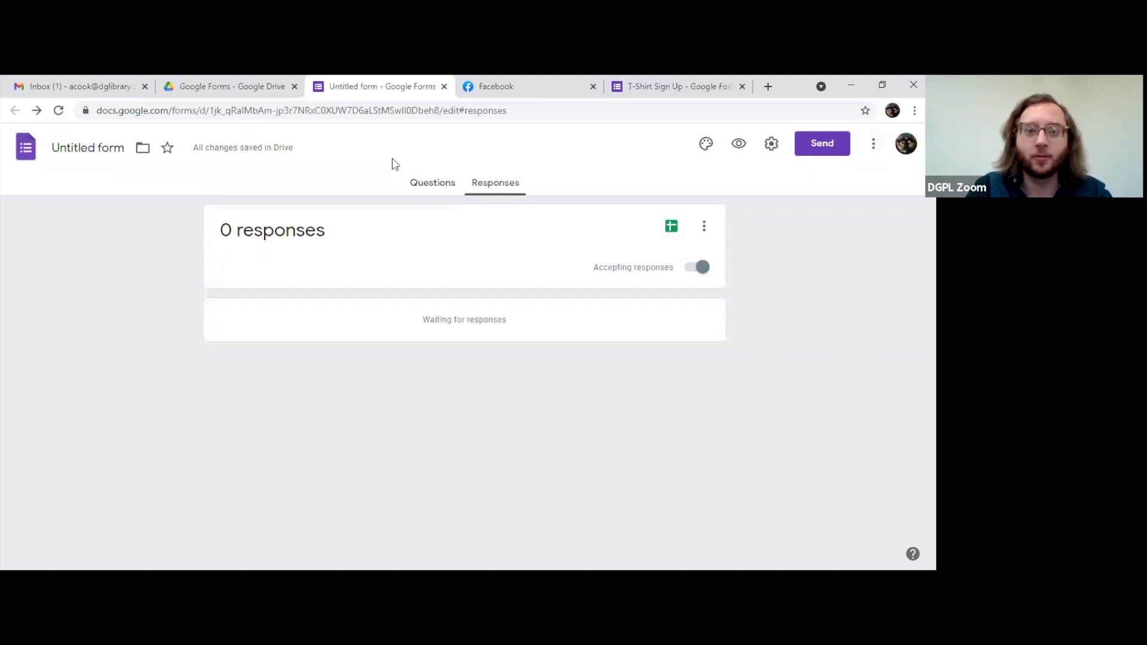
Step: Return to the Questions tab and scroll down to the blank multiple-choice question in section 2
left_click(427, 185)
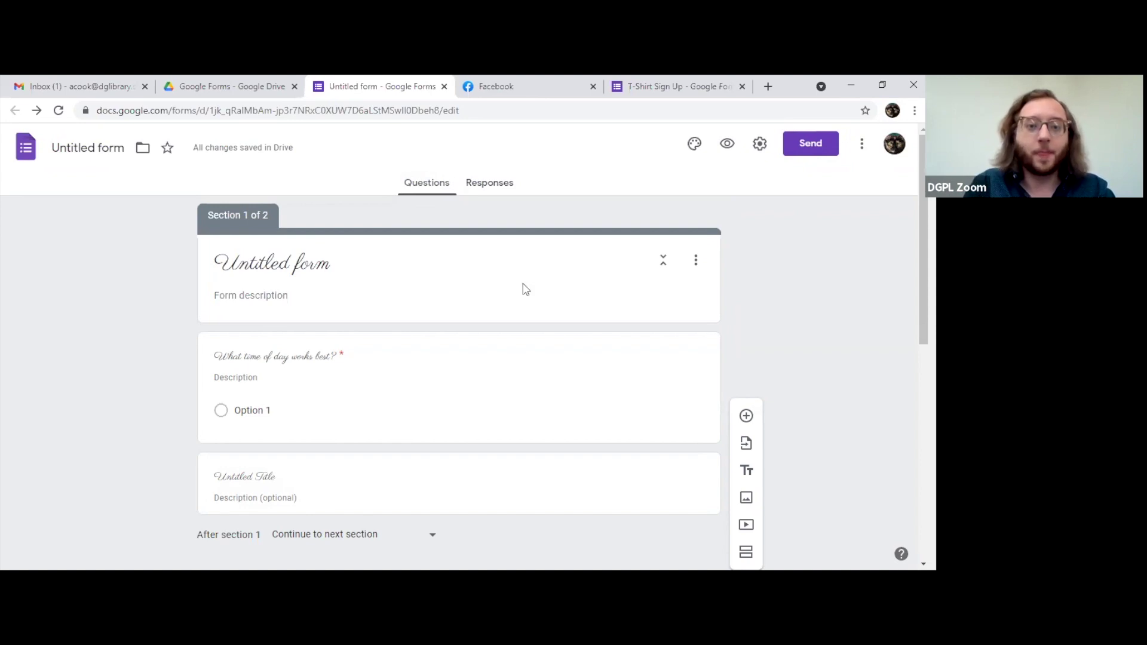
scroll(434, 294, "down", 8)
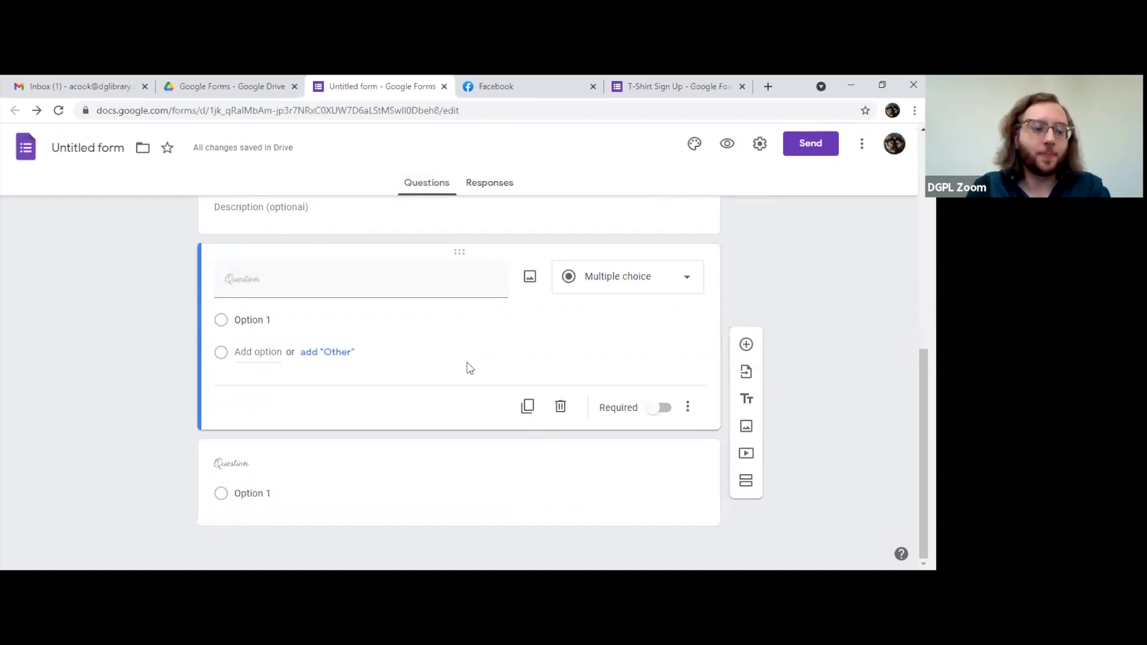
scroll(468, 367, "up", 8)
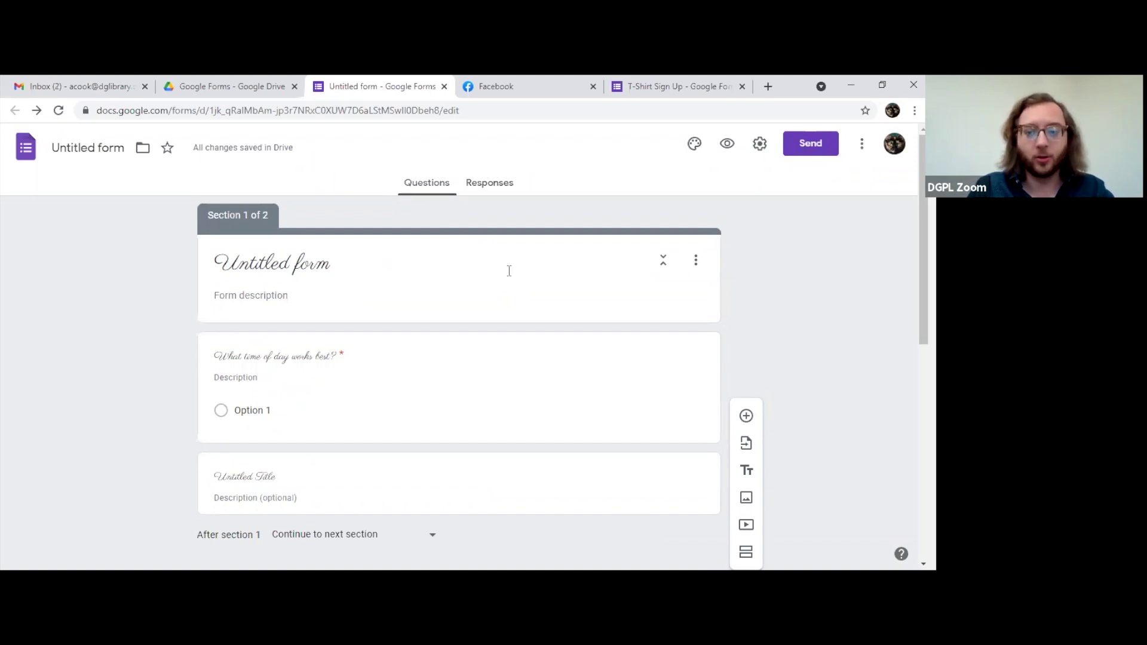
scroll(511, 276, "down", 7)
scroll(509, 281, "down", 1)
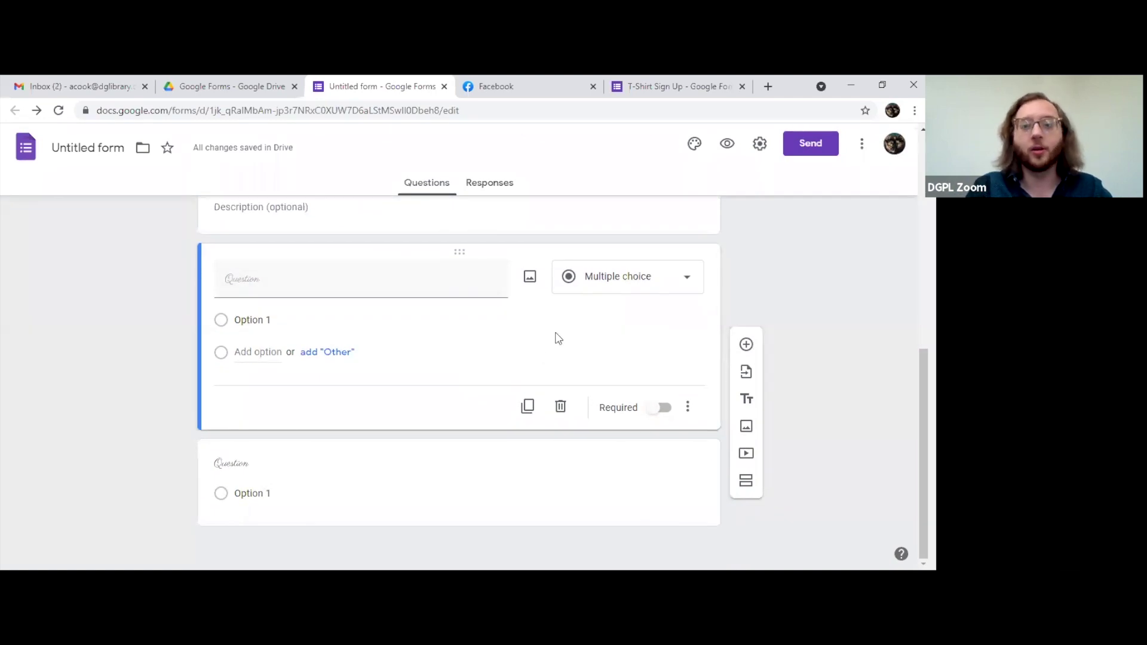
left_click(630, 280)
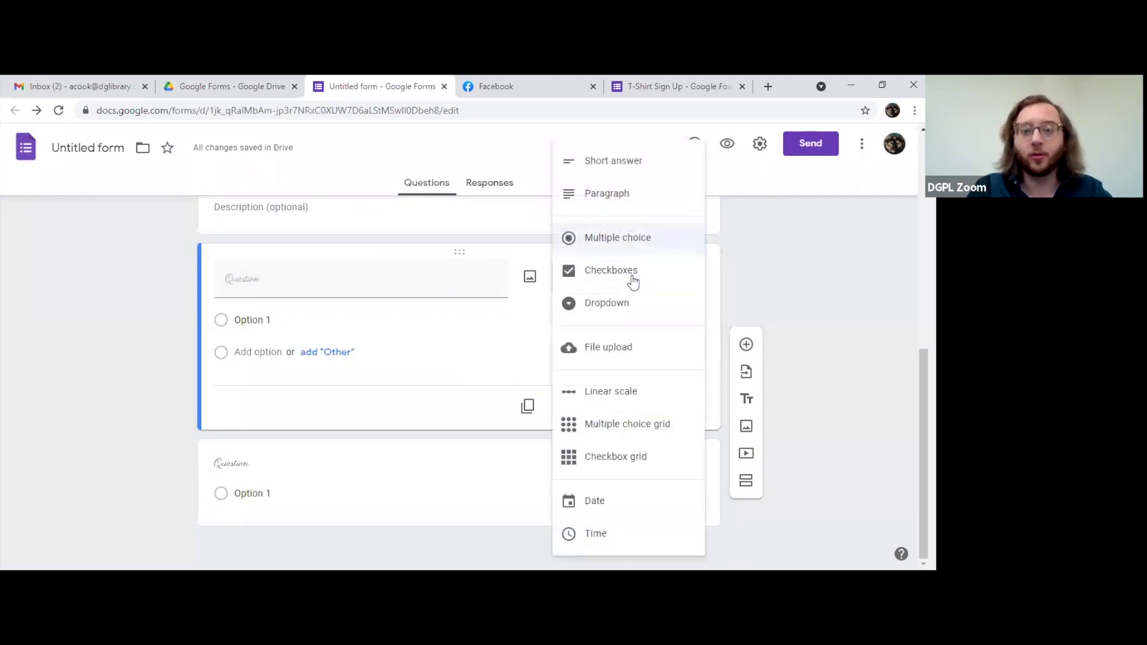
left_click(799, 326)
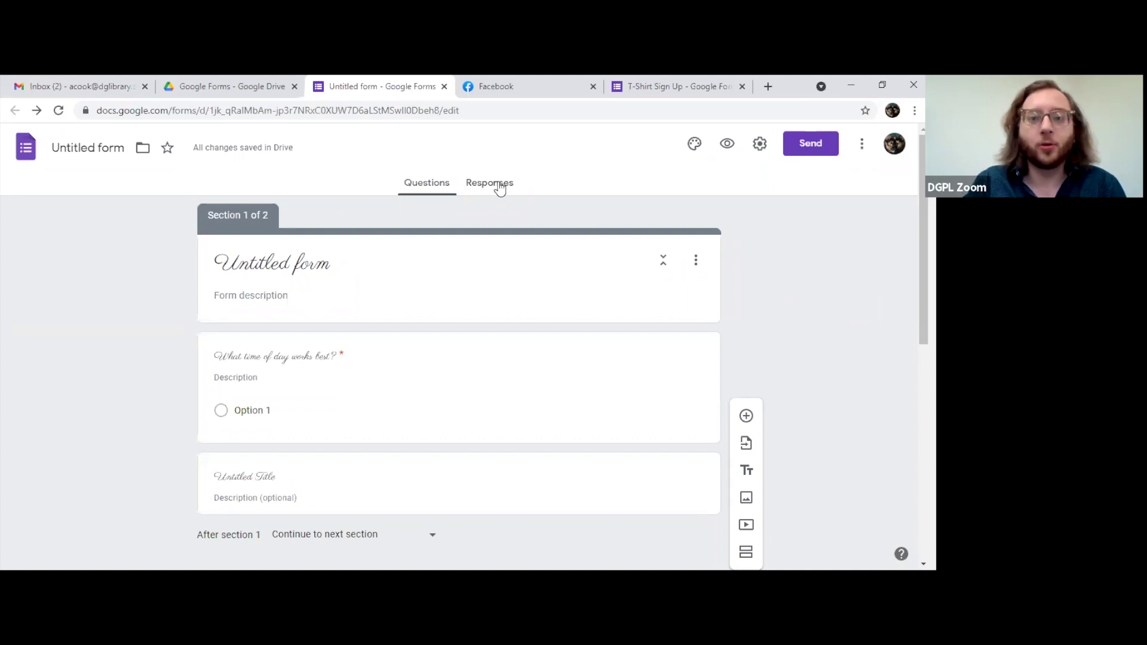
Step: Check the Responses tab (0 responses) and its options menu, then switch to the Drive tab
left_click(499, 187)
left_click(707, 232)
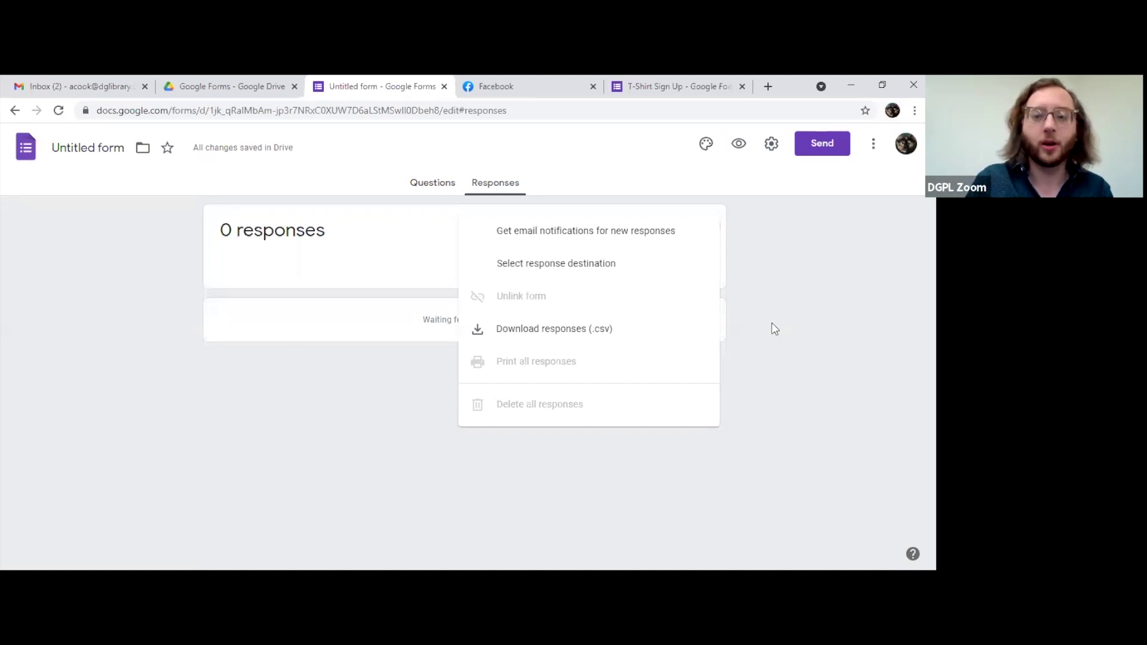
left_click(829, 302)
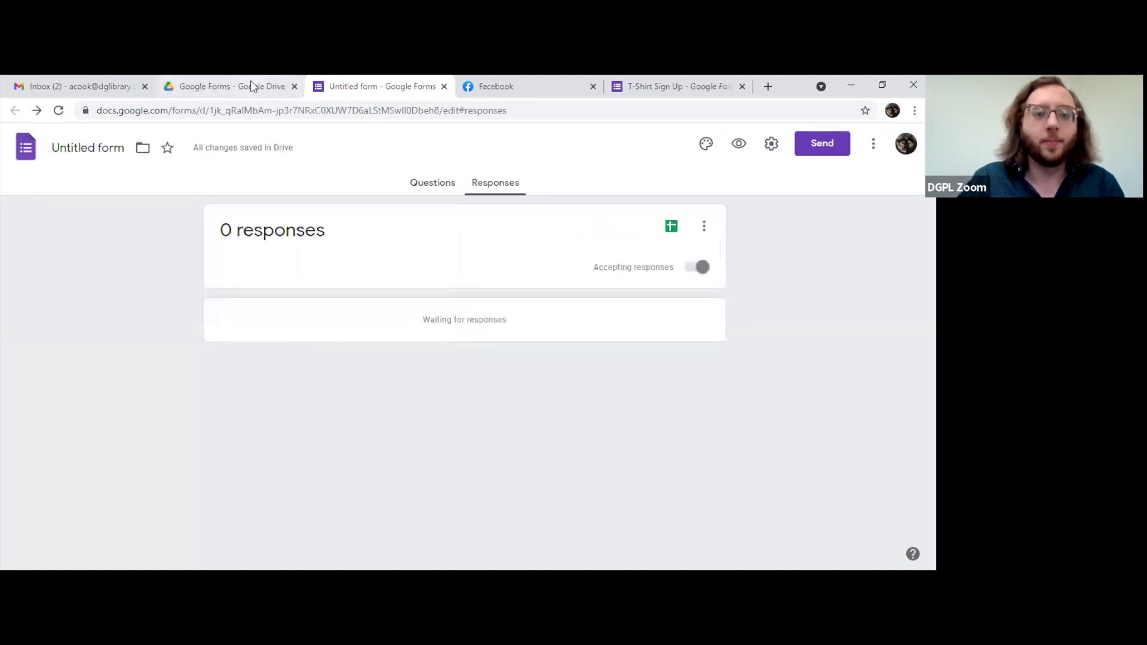
left_click(249, 84)
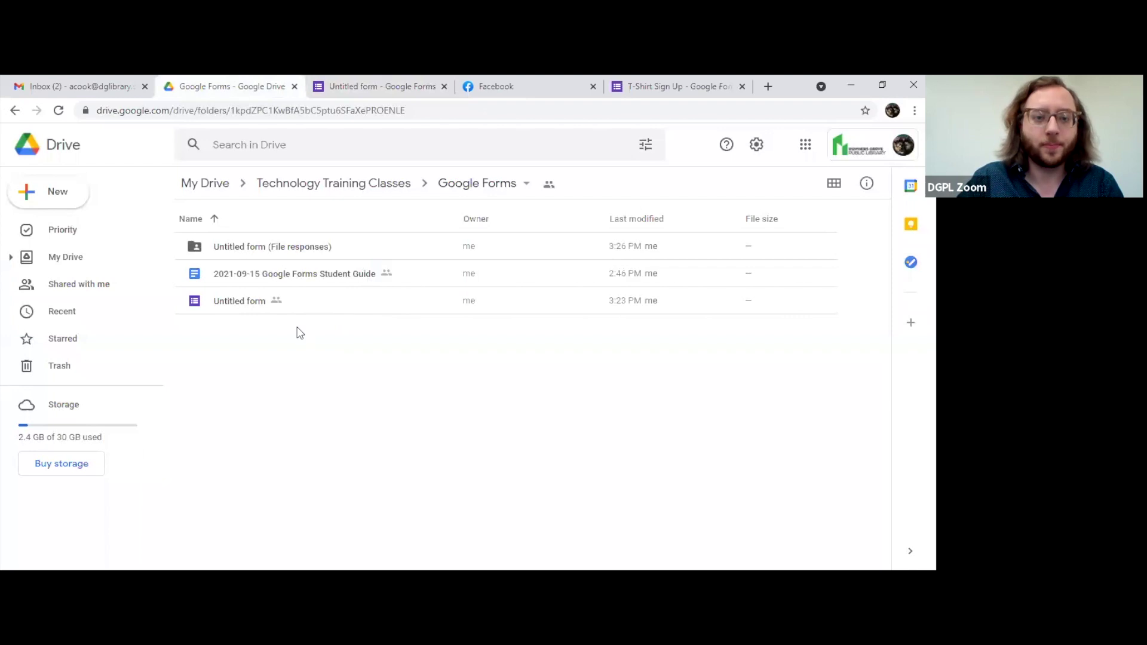
Step: Inspect the Untitled form and the 2021-09-15 Google Forms Student Guide in the Google Forms folder
left_click(332, 308)
right_click(336, 301)
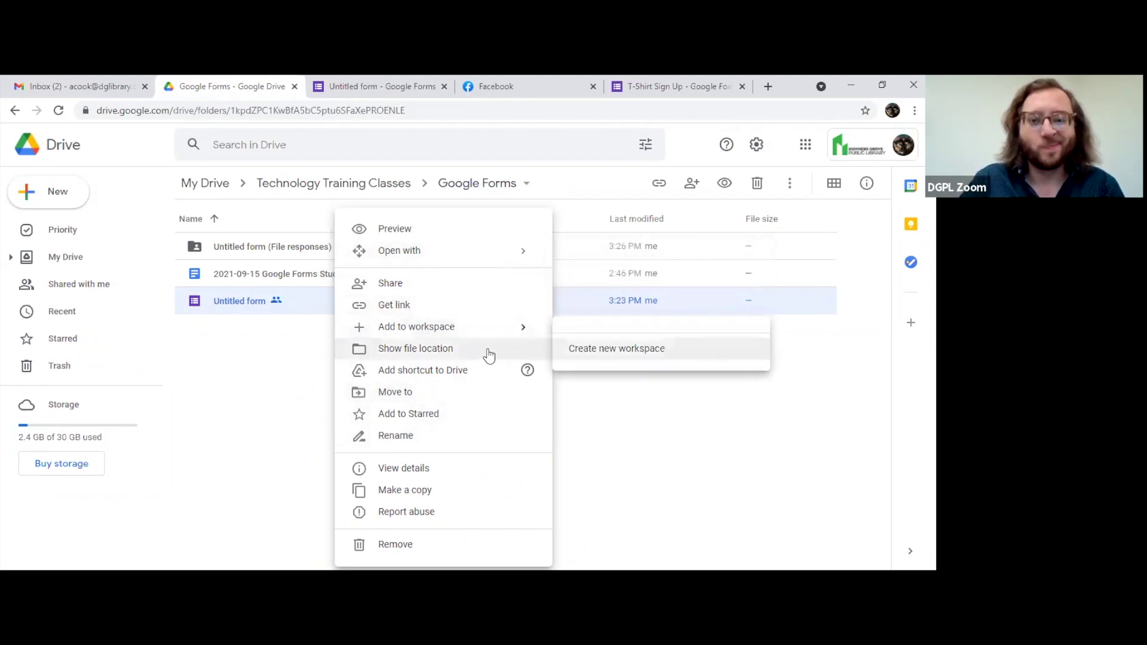
right_click(288, 274)
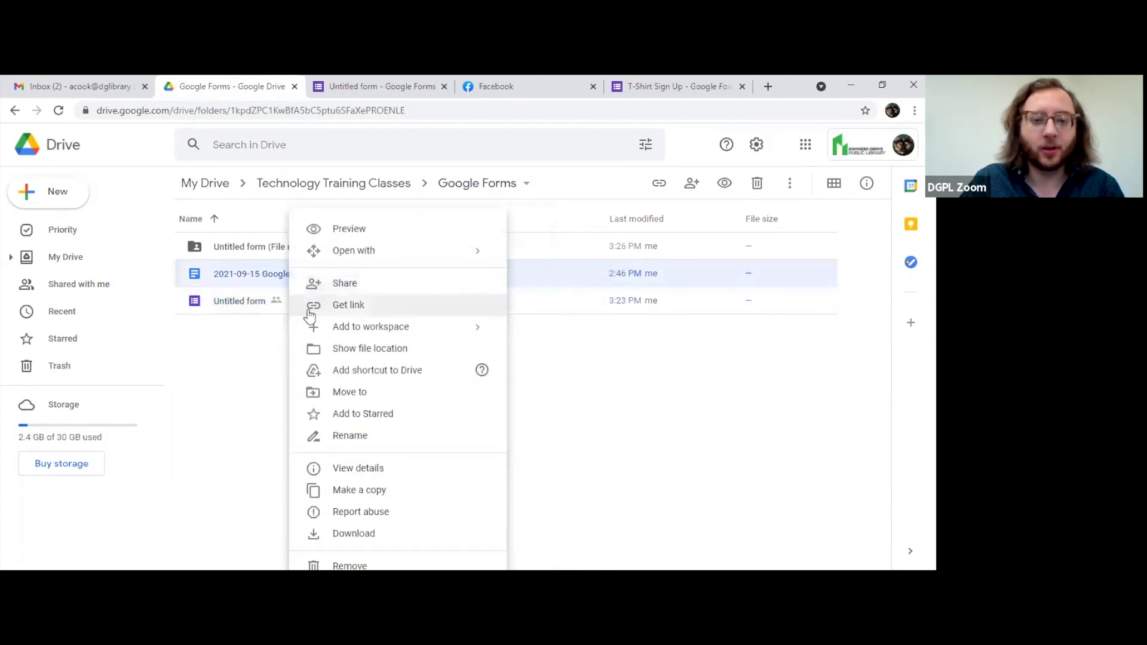
right_click(247, 303)
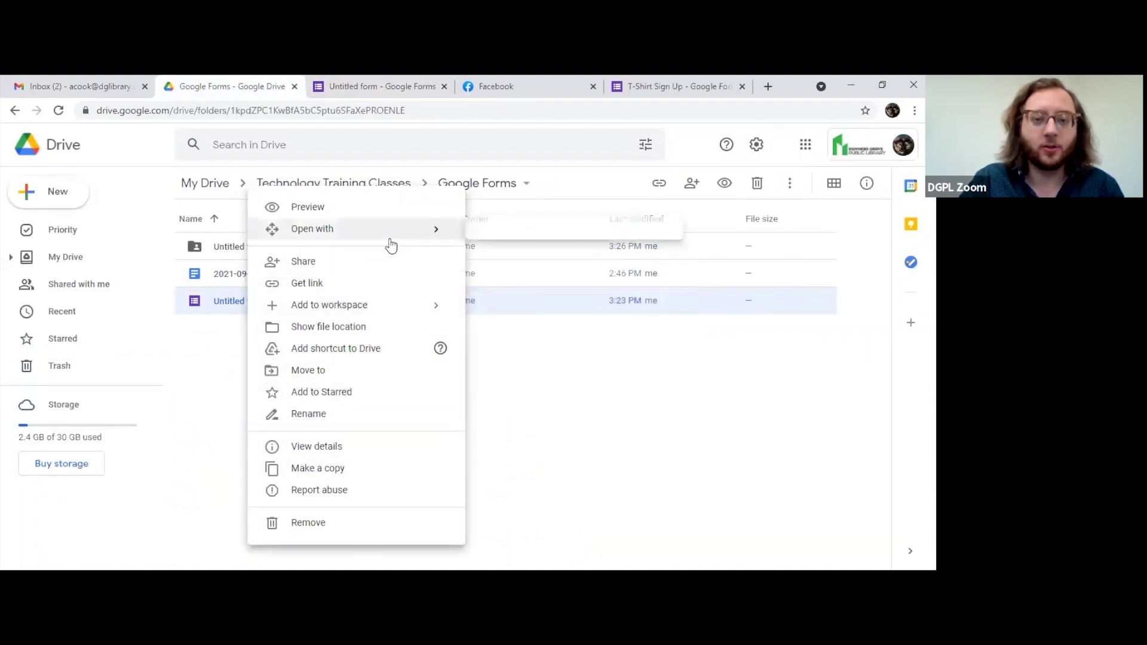
left_click(578, 454)
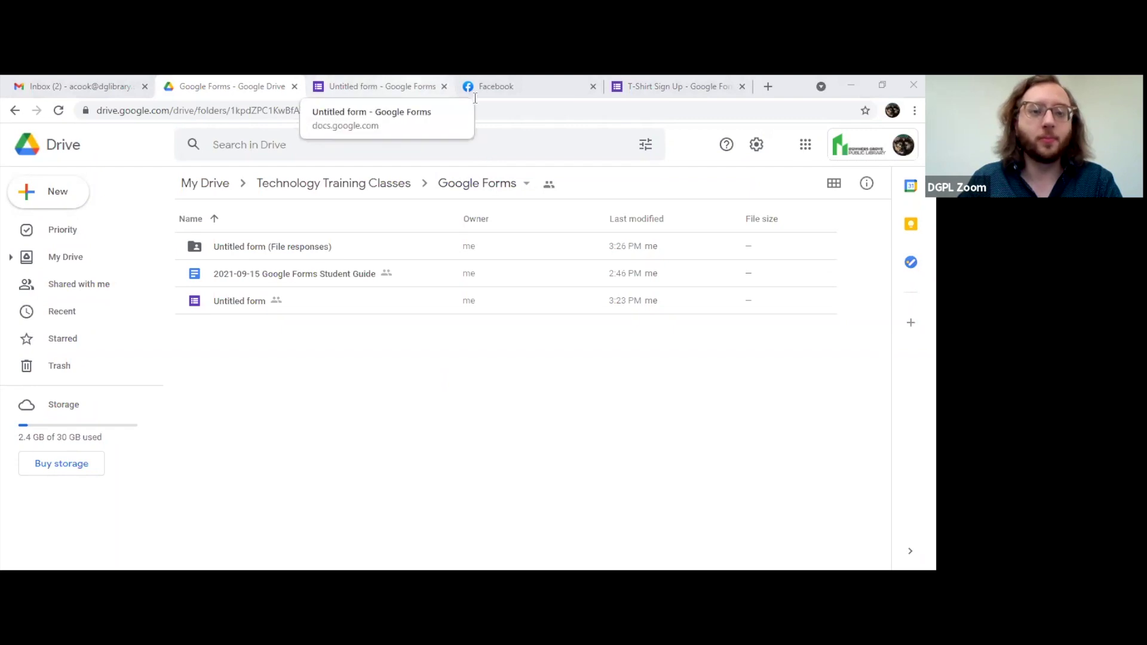
left_click(451, 89)
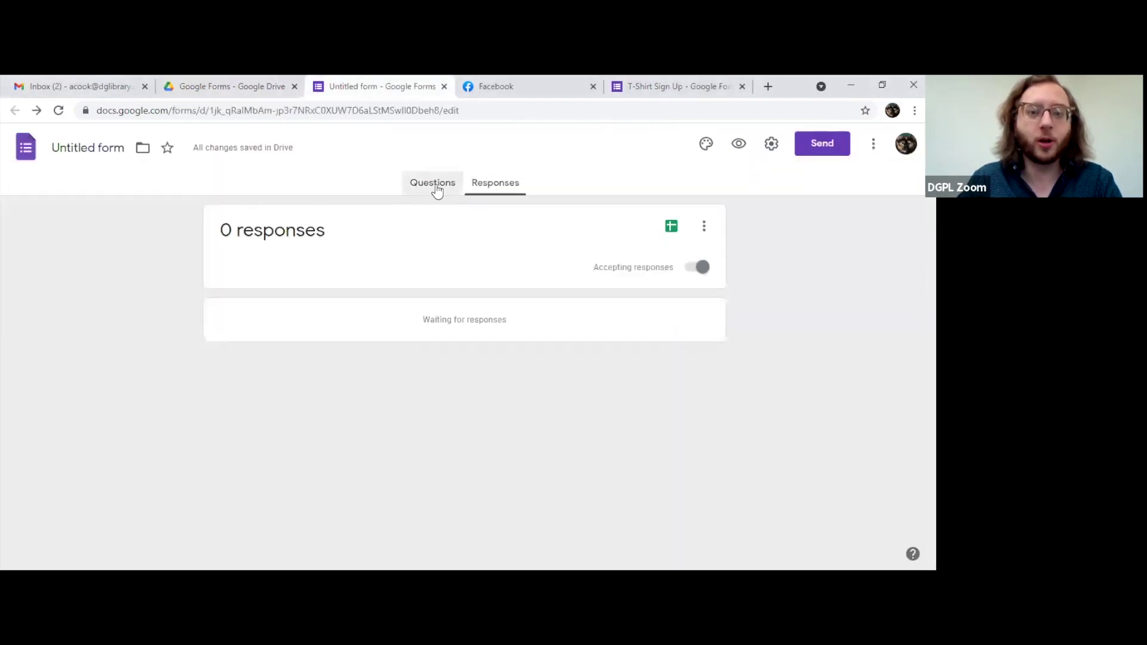
left_click(437, 188)
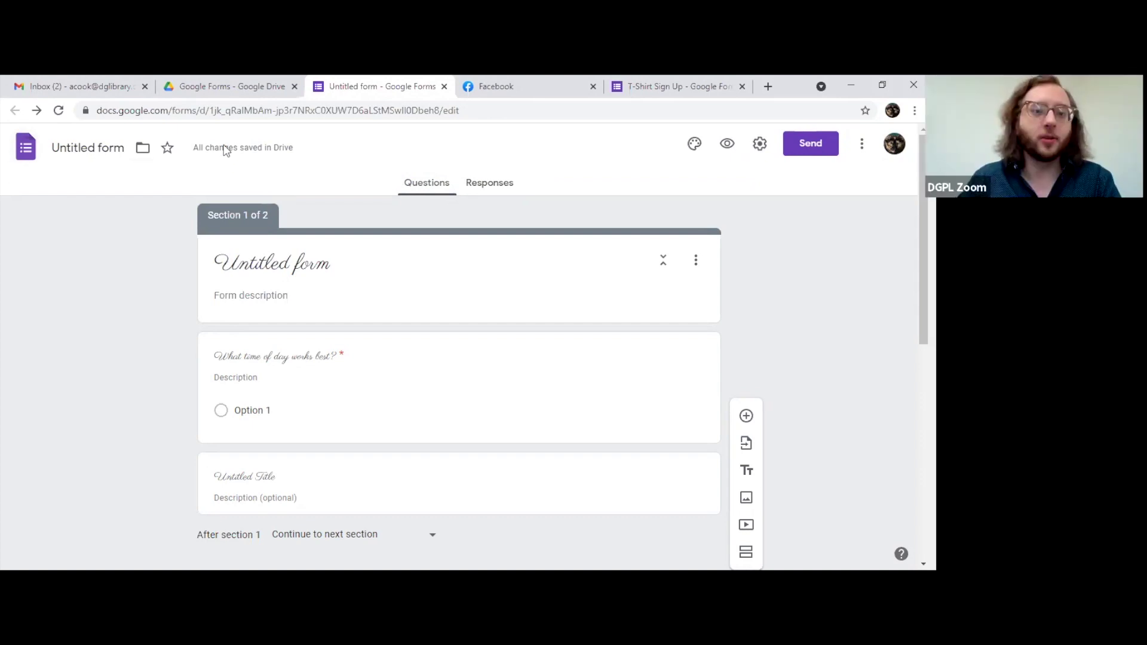
mouse_move(225, 150)
left_click(260, 85)
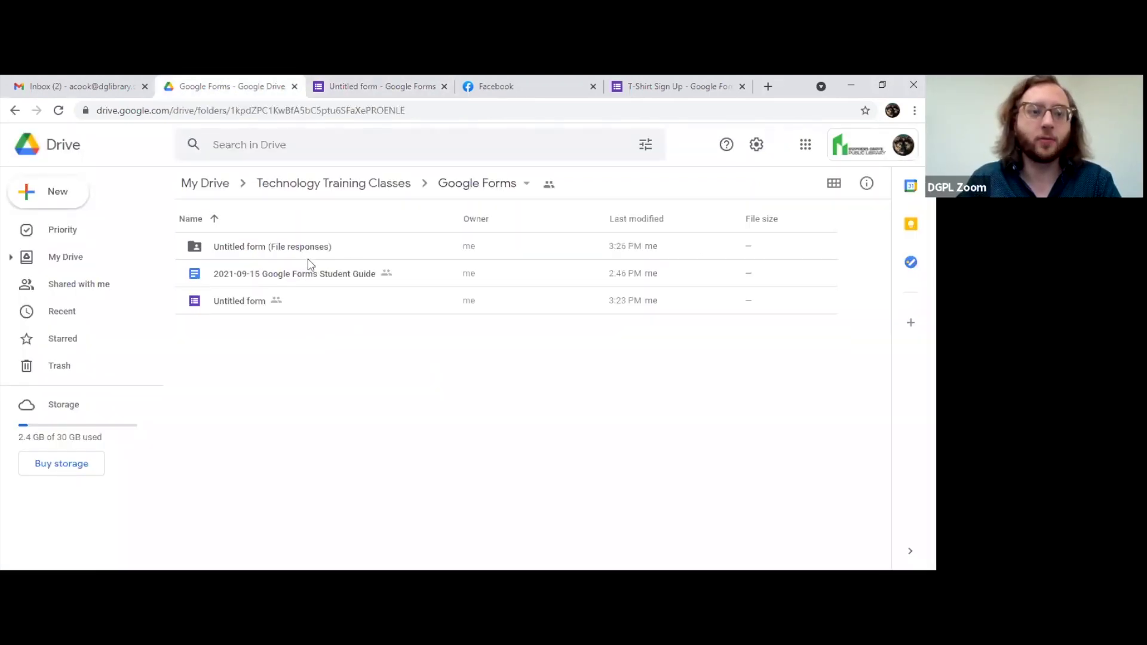
Step: Glance at the Google apps launcher, then return to the Untitled form editor tab
left_click(806, 146)
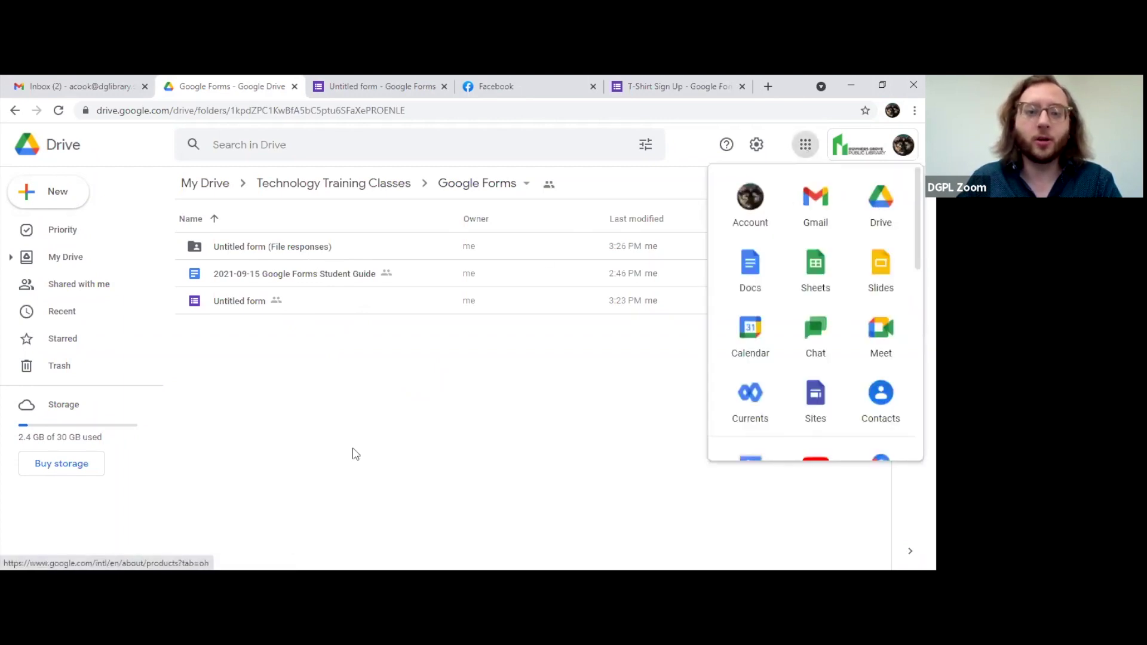
left_click(393, 430)
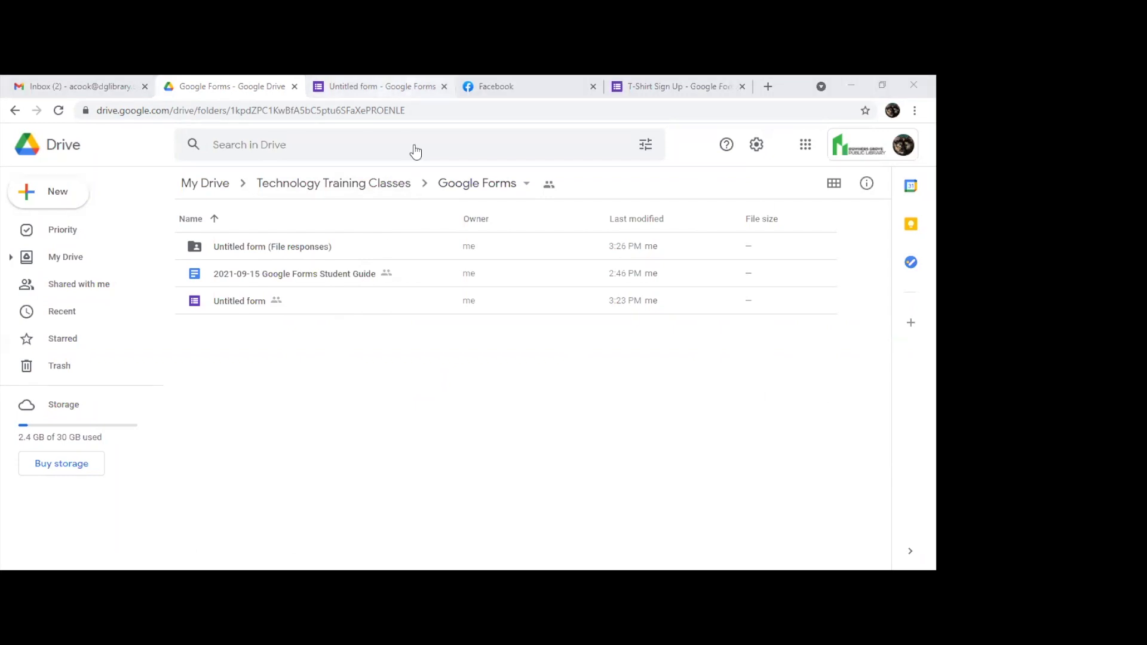
left_click(382, 86)
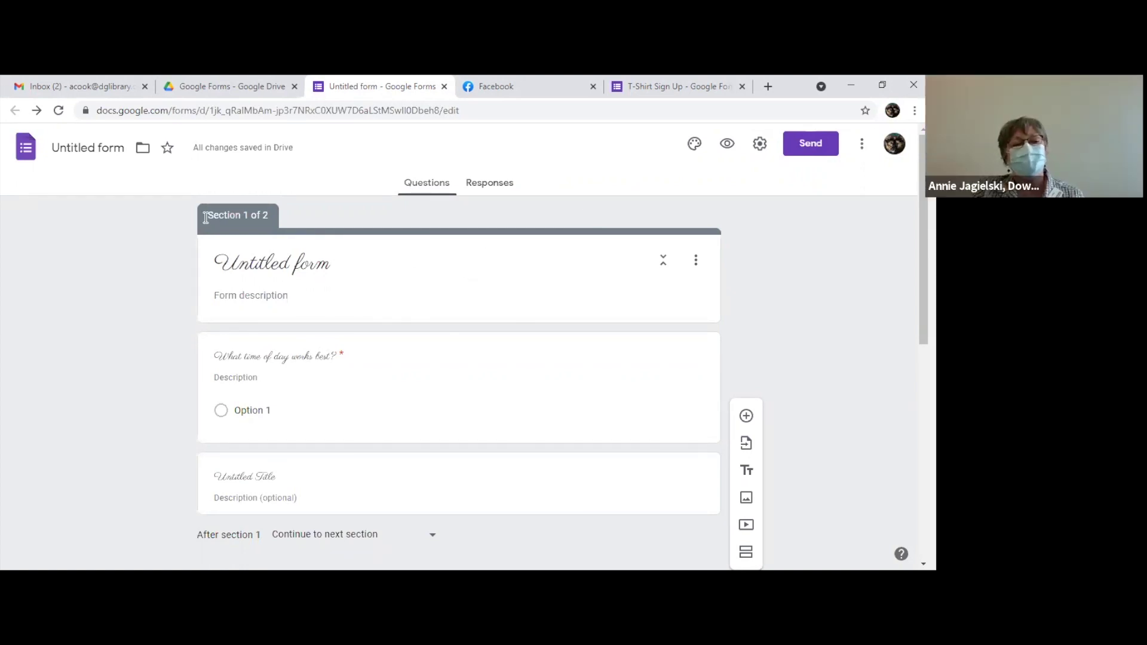
Step: Rename the form's file title to 'Webinar RSVP', fixing the typo
left_click(89, 145)
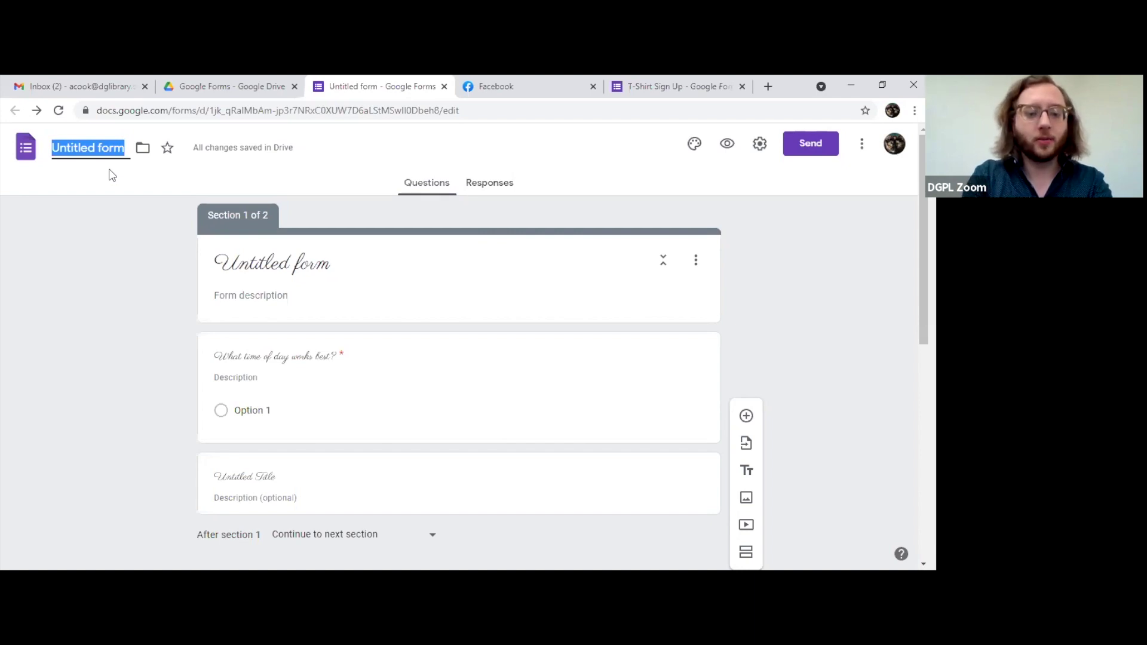
type("Web")
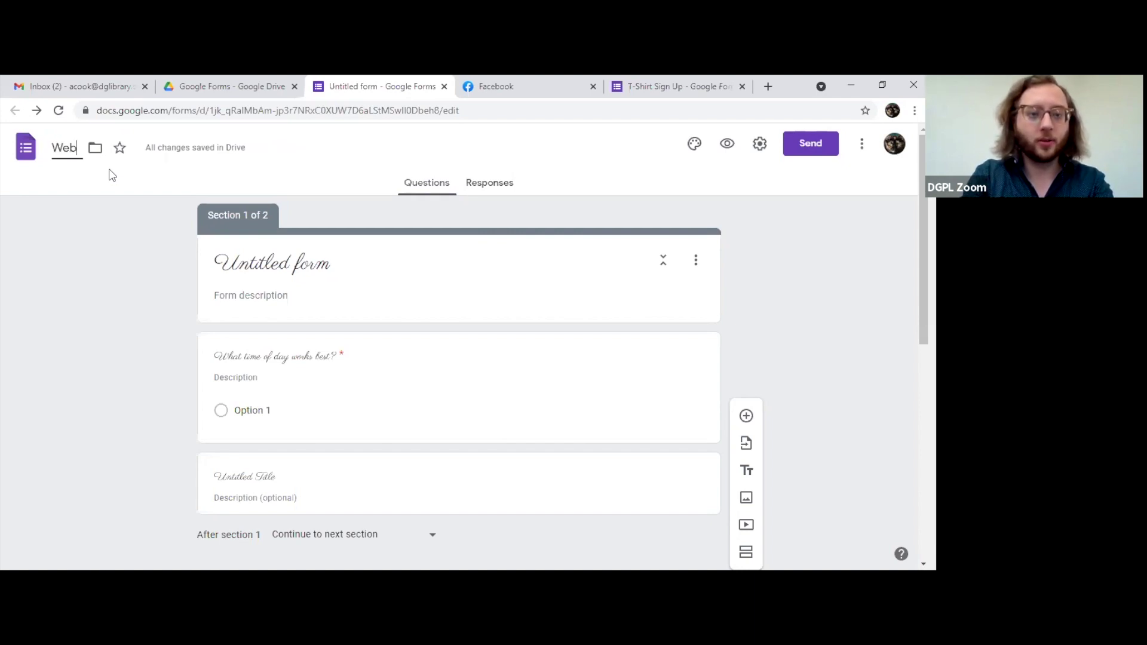
type("inar RSCP")
key("BackSpace")
key("BackSpace")
type("VP")
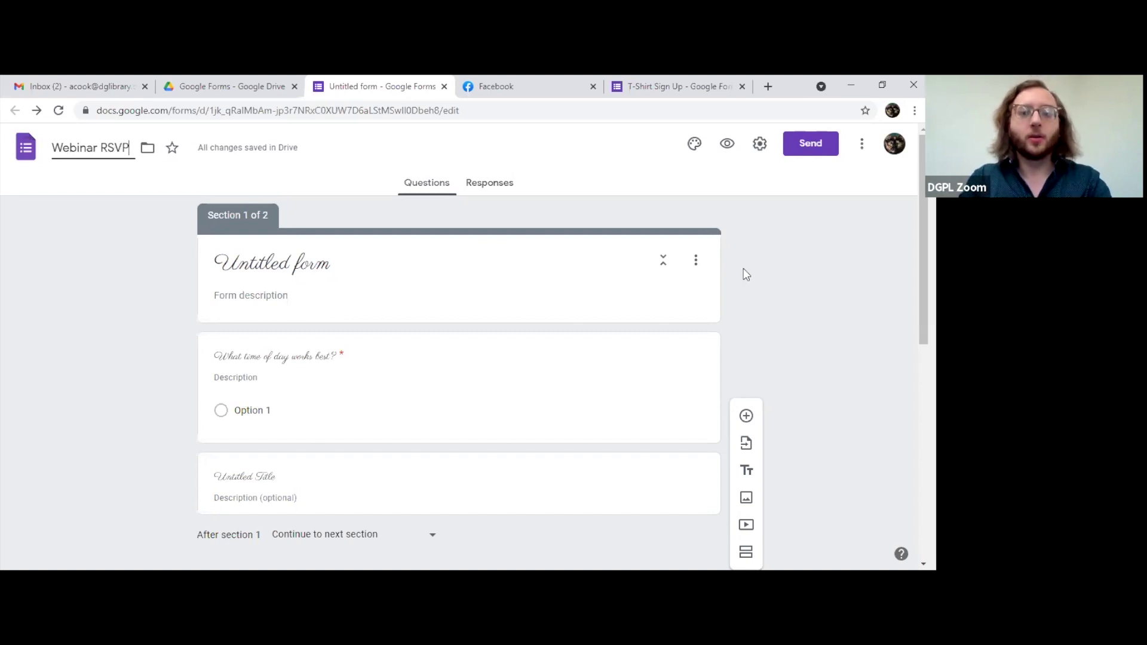
left_click(794, 289)
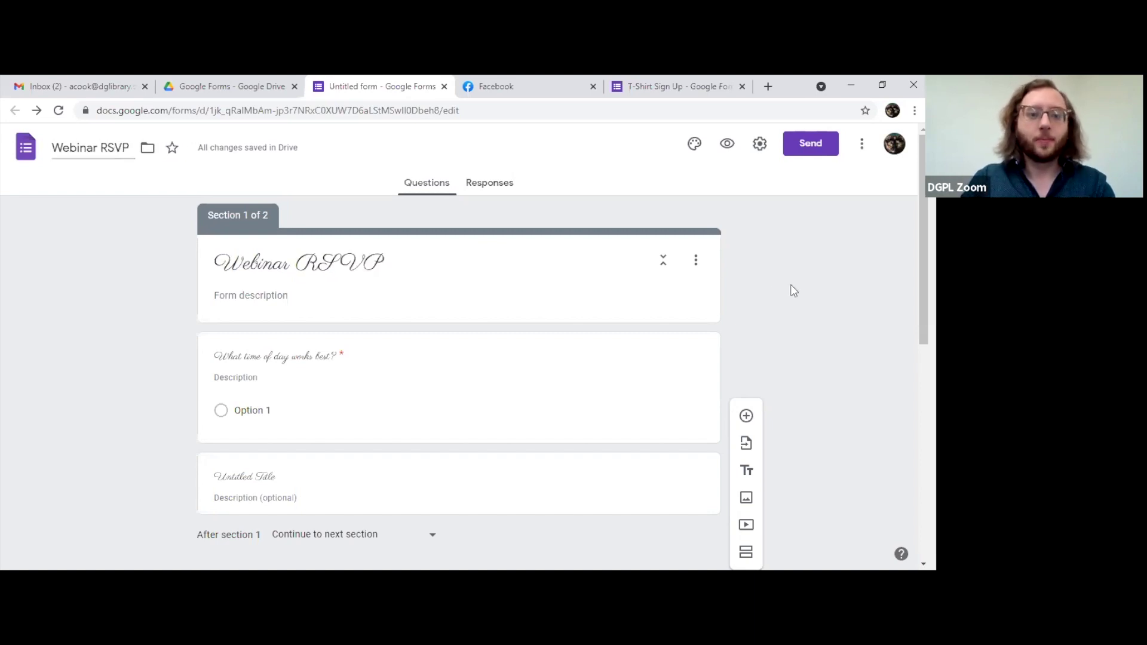
Step: Select the form header title, then bring up the Customize theme panel
triple_click(275, 264)
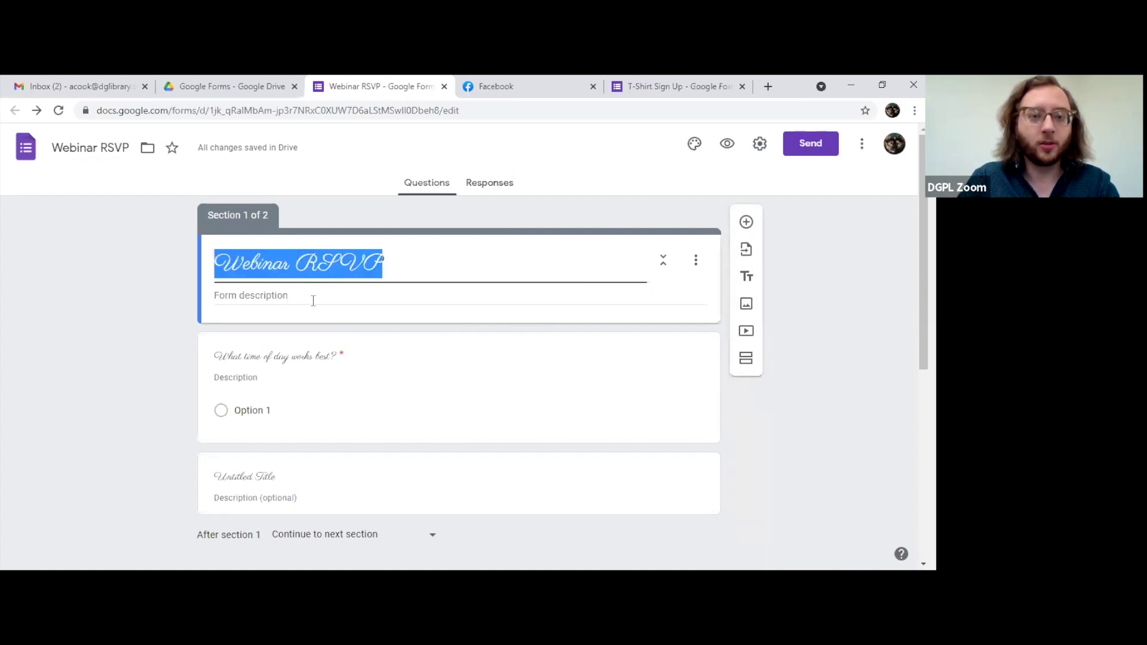
left_click(403, 269)
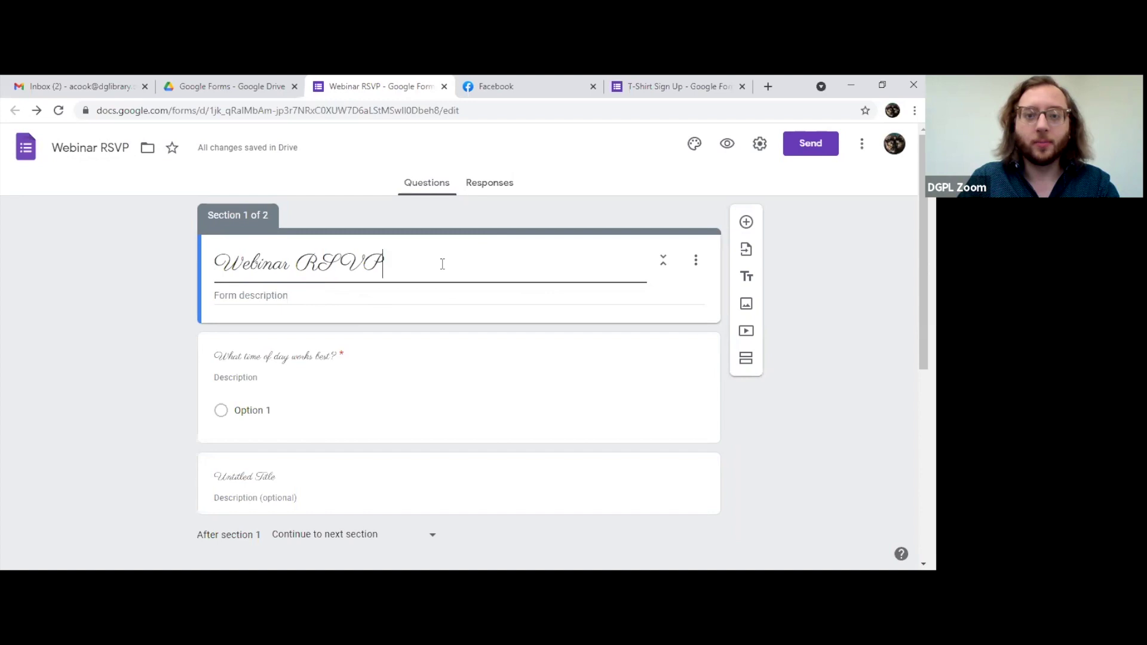
left_click(694, 143)
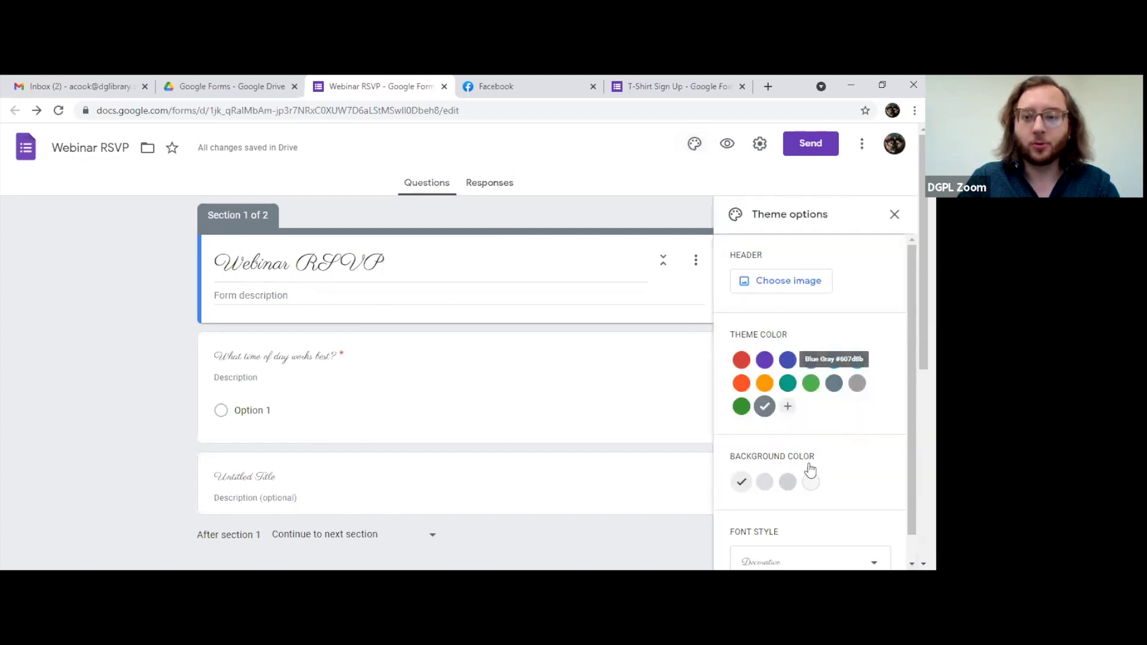
Step: Switch the form's font style from Decorative to Formal in Theme options
scroll(836, 508, "down", 1)
left_click(834, 534)
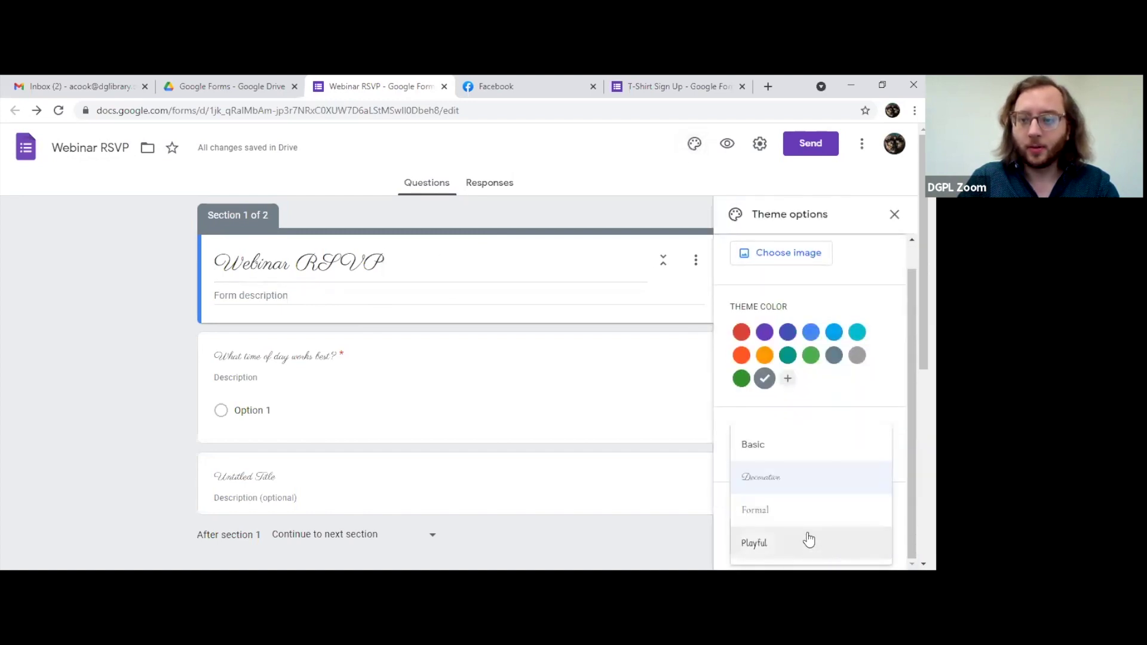
left_click(786, 511)
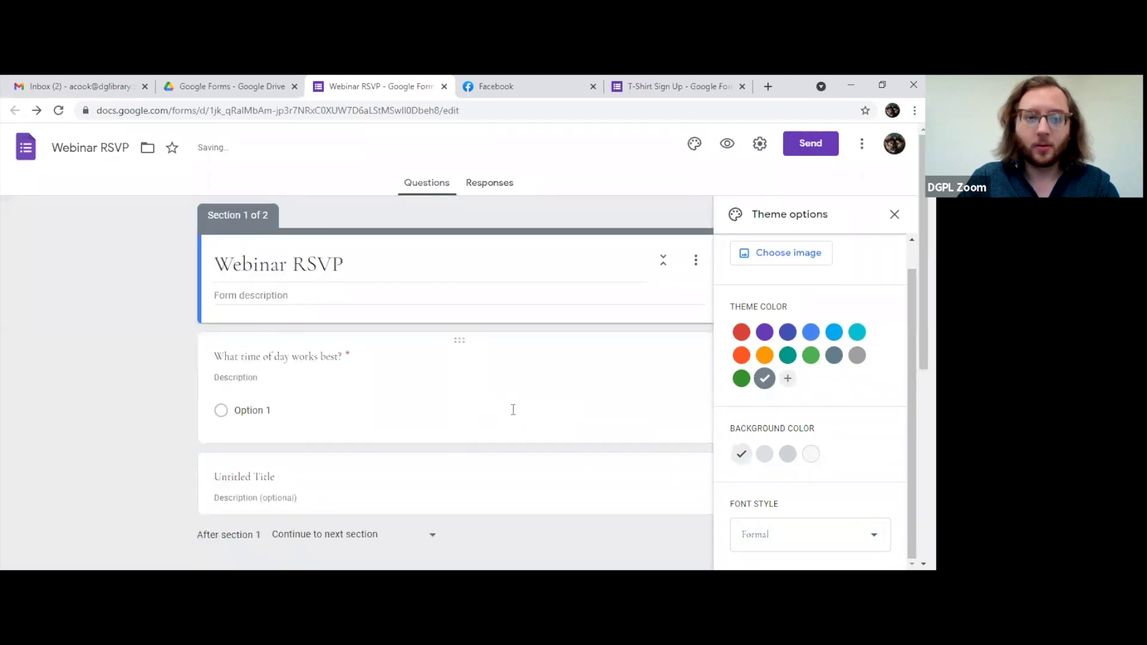
left_click(425, 267)
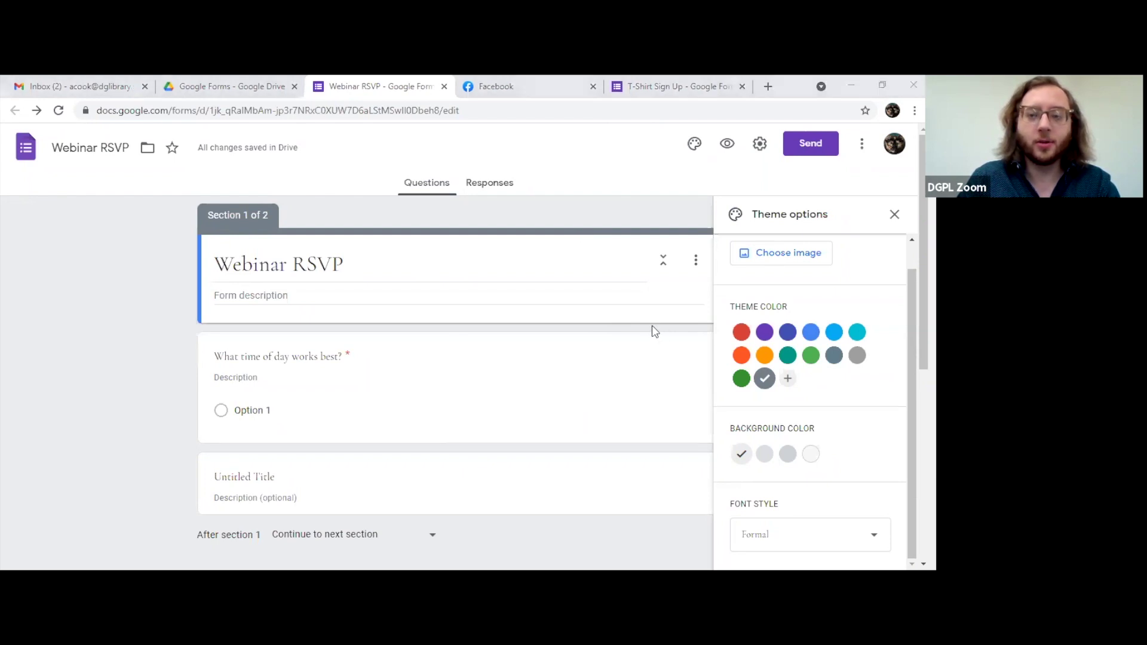
left_click(793, 255)
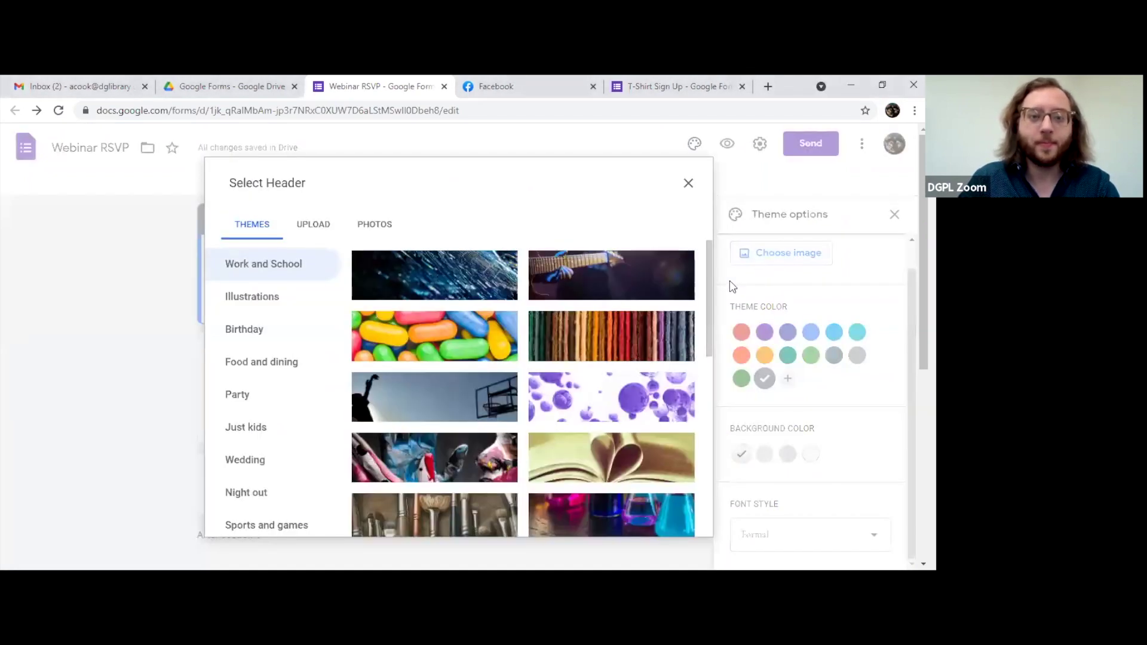
left_click(313, 237)
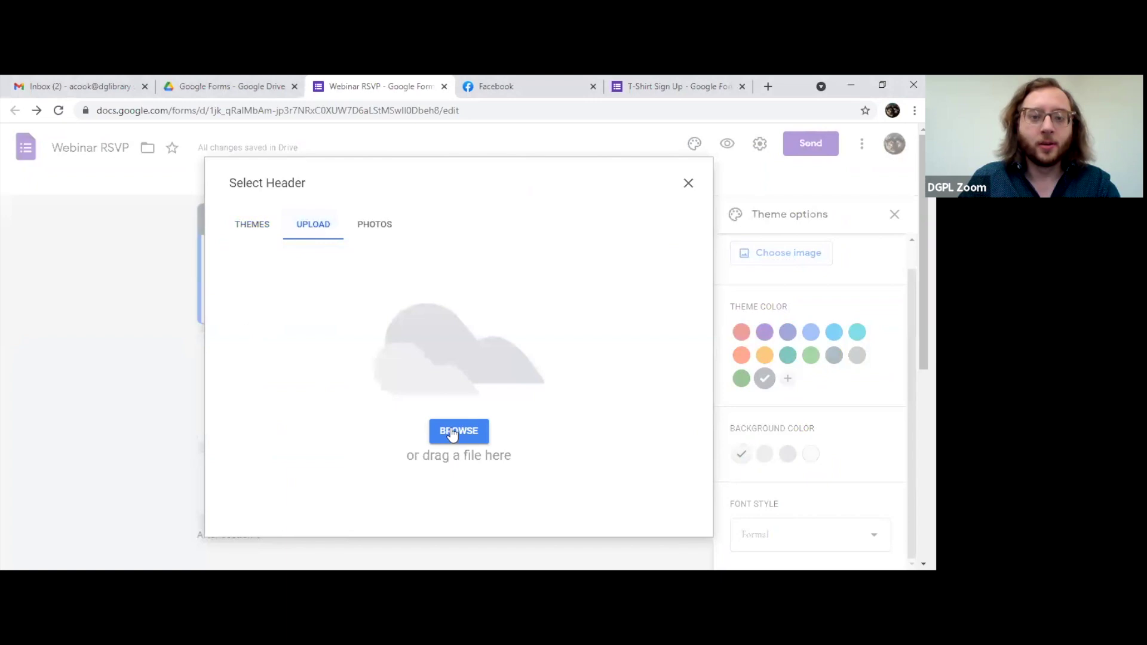
left_click(377, 230)
left_click(326, 226)
left_click(688, 182)
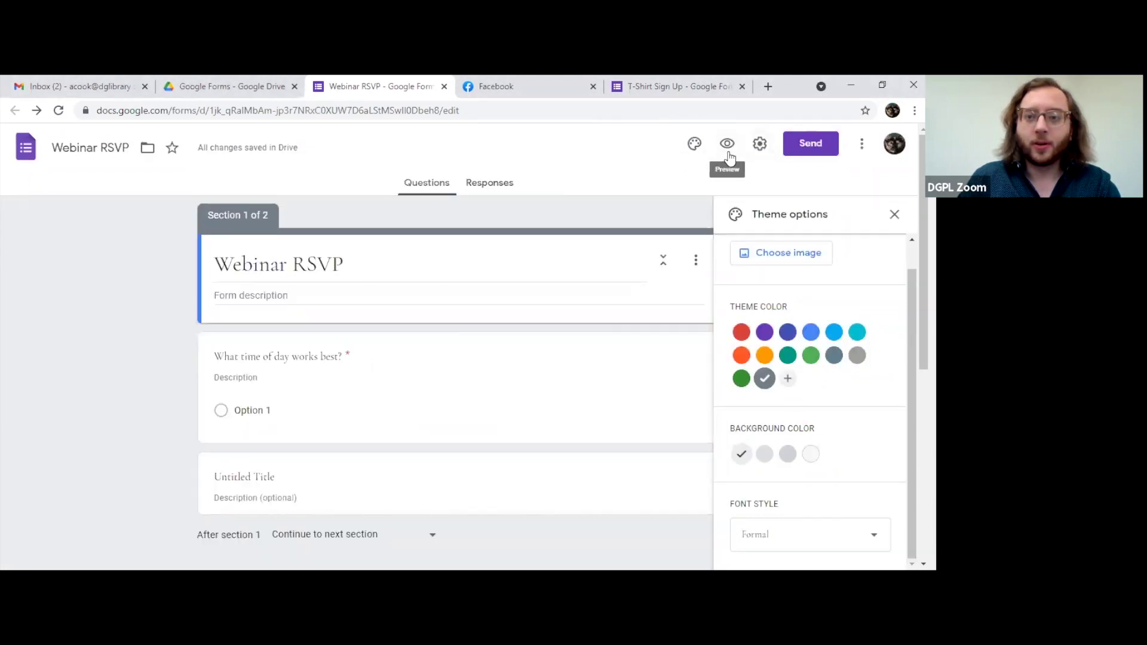
scroll(548, 334, "down", 4)
Step: Search Google Images for 'webinar' and insert the teal video-call illustration into the first question
scroll(562, 382, "up", 4)
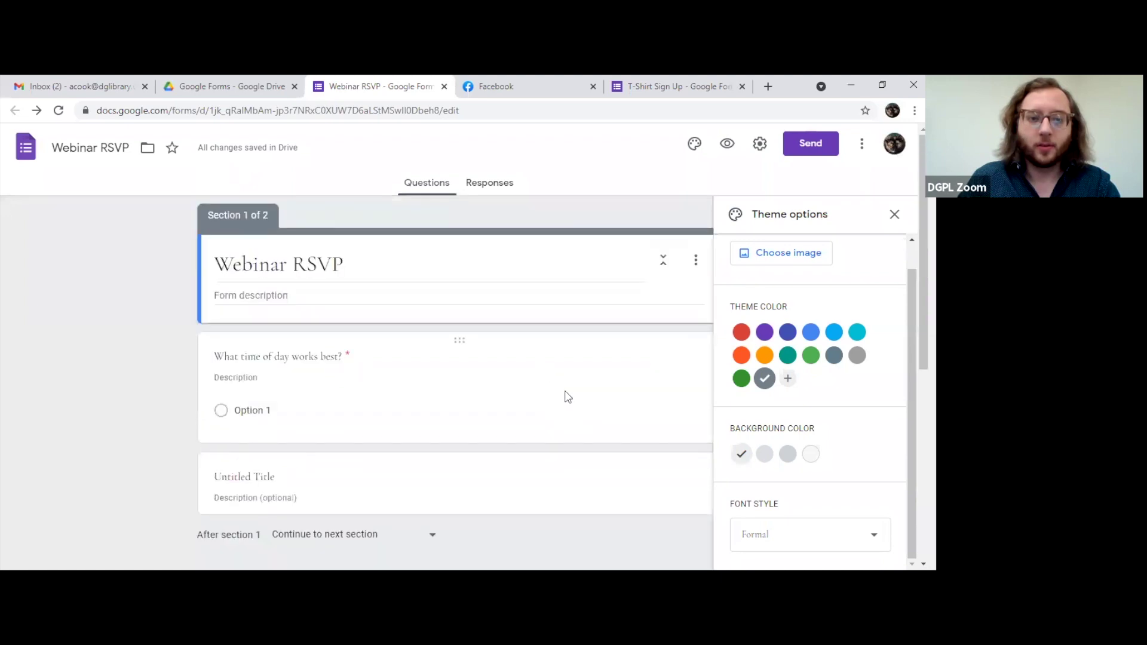
left_click(570, 397)
left_click(531, 365)
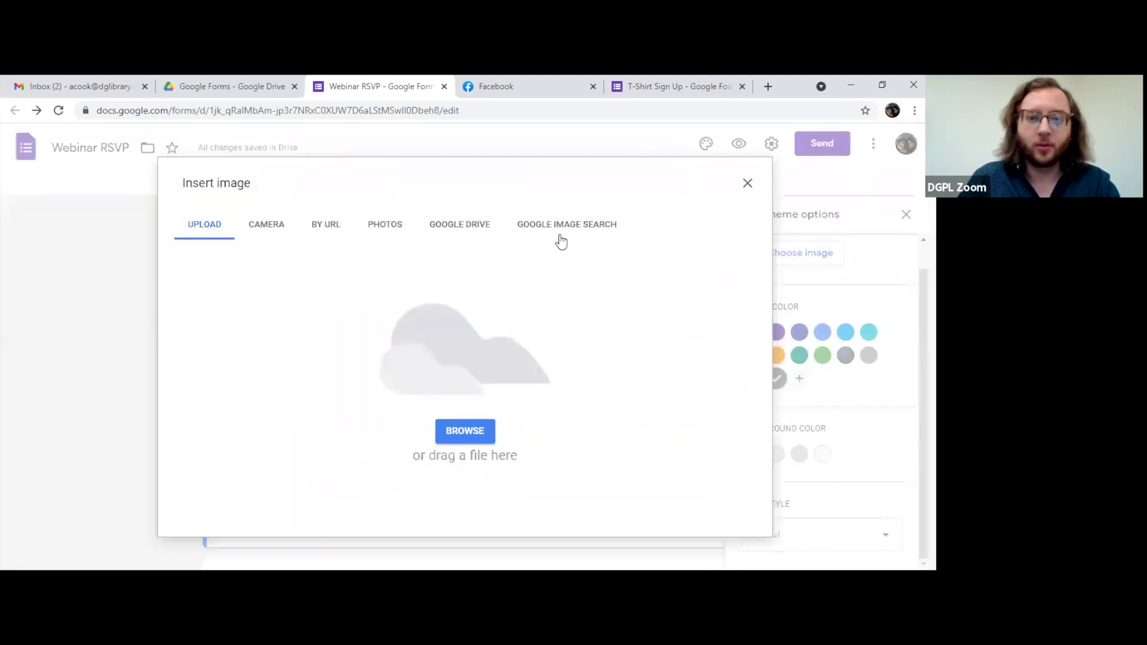
left_click(550, 226)
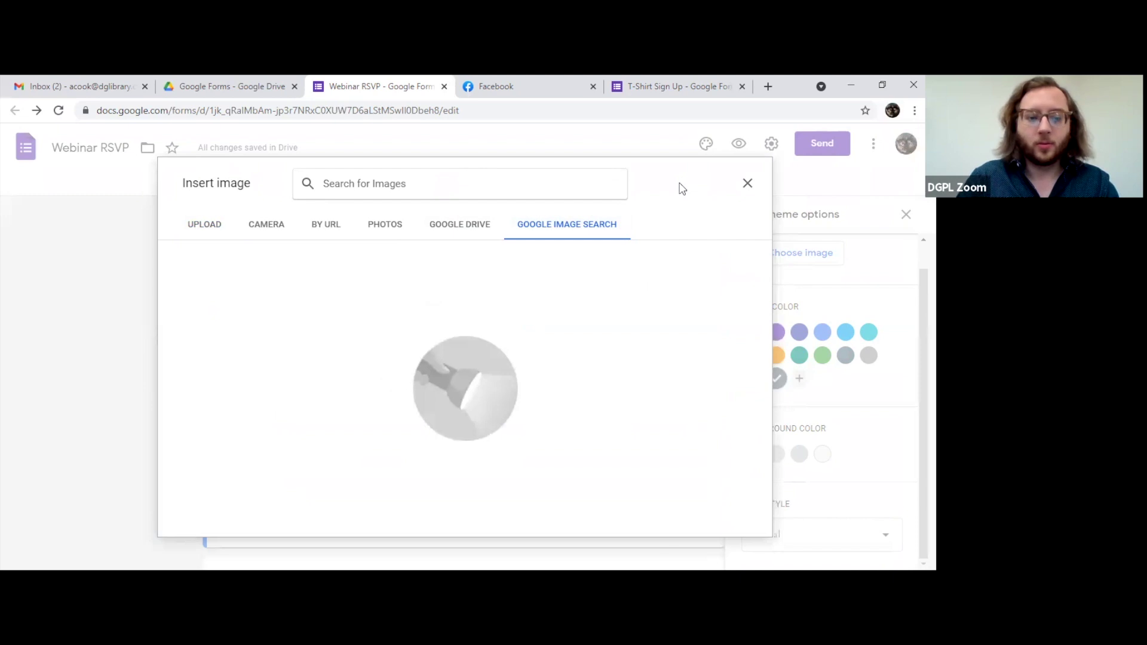
type("webinar")
key("Return")
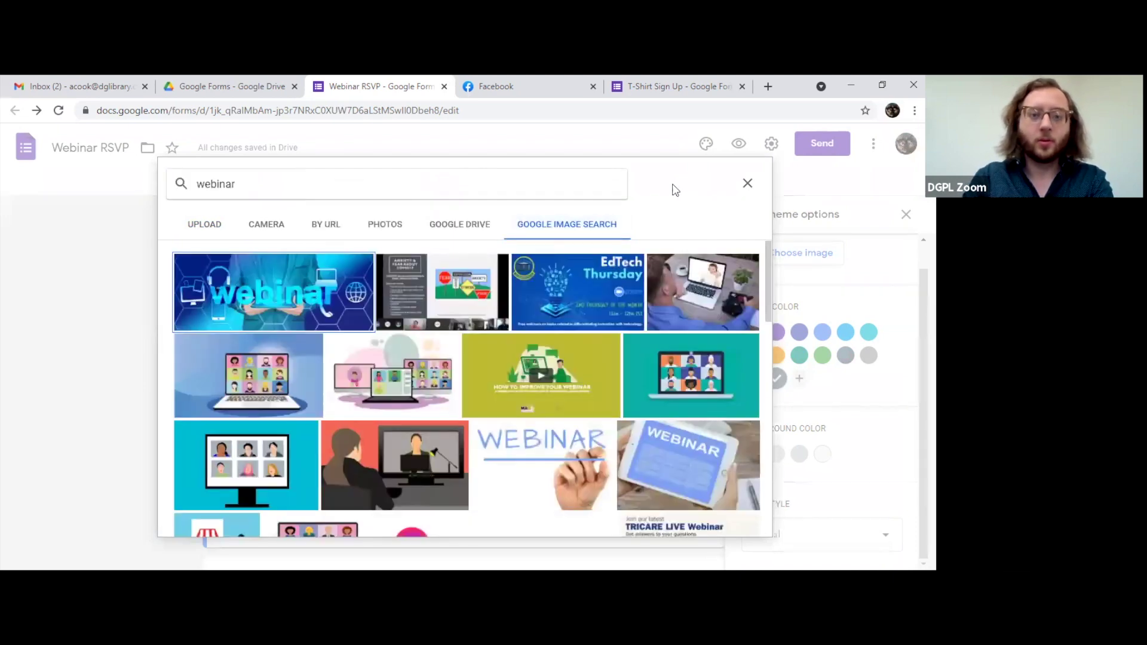
left_click(670, 370)
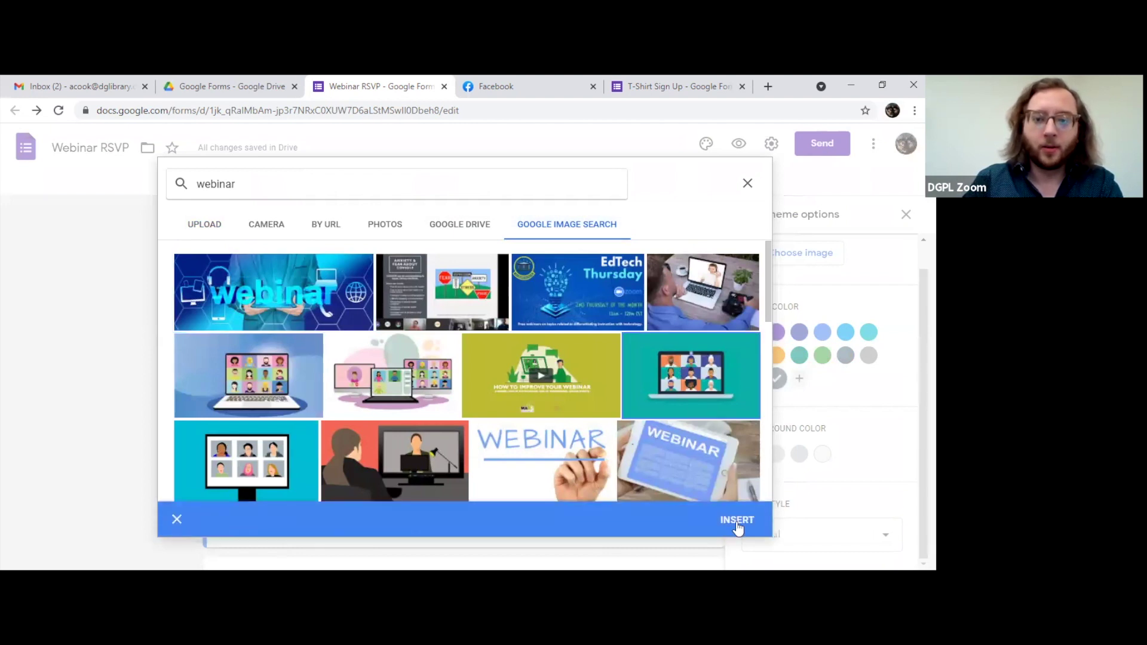
left_click(737, 521)
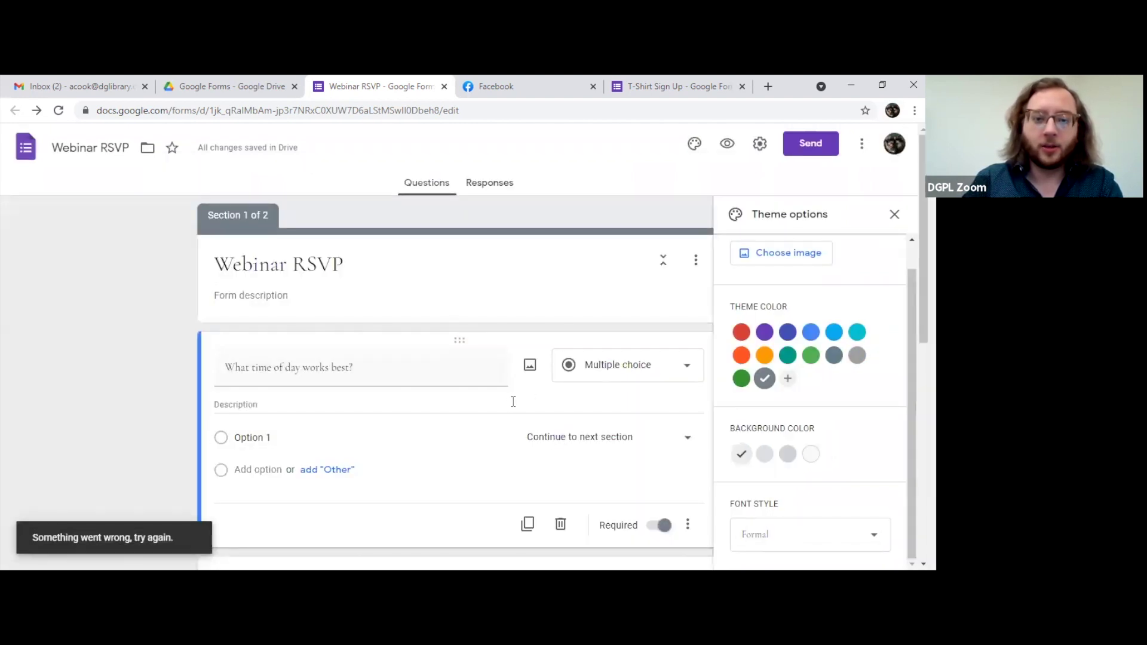
Step: Reopen the webinar results and insert the blue laptop video-call illustration instead
scroll(493, 385, "down", 2)
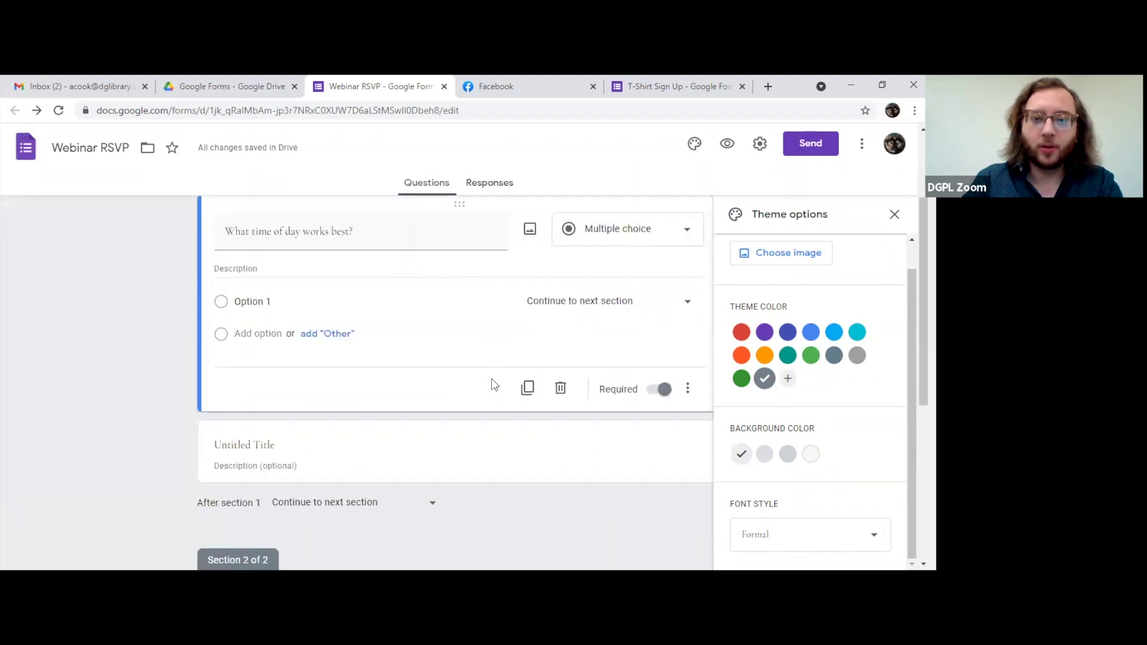
scroll(508, 370, "up", 1)
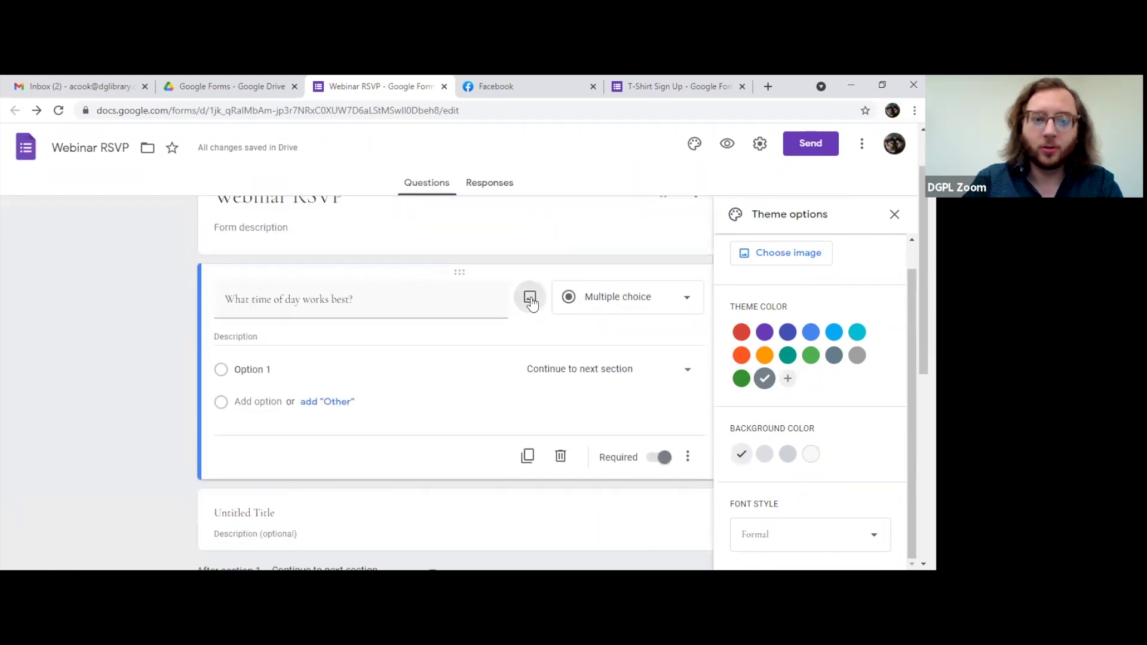
left_click(529, 299)
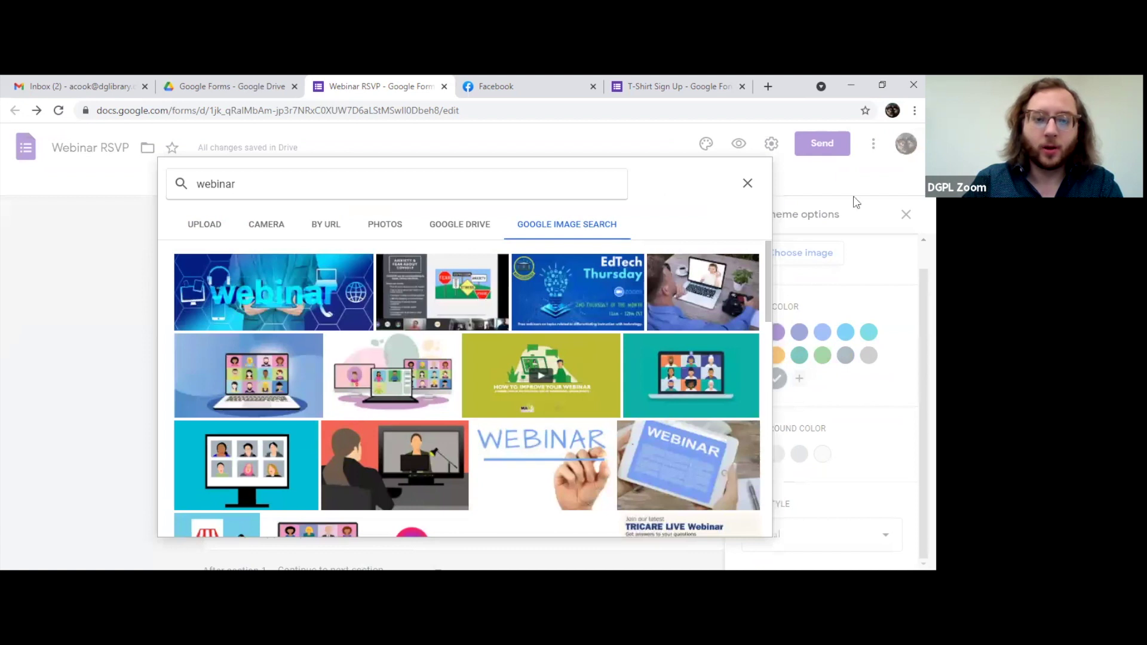
scroll(419, 349, "down", 1)
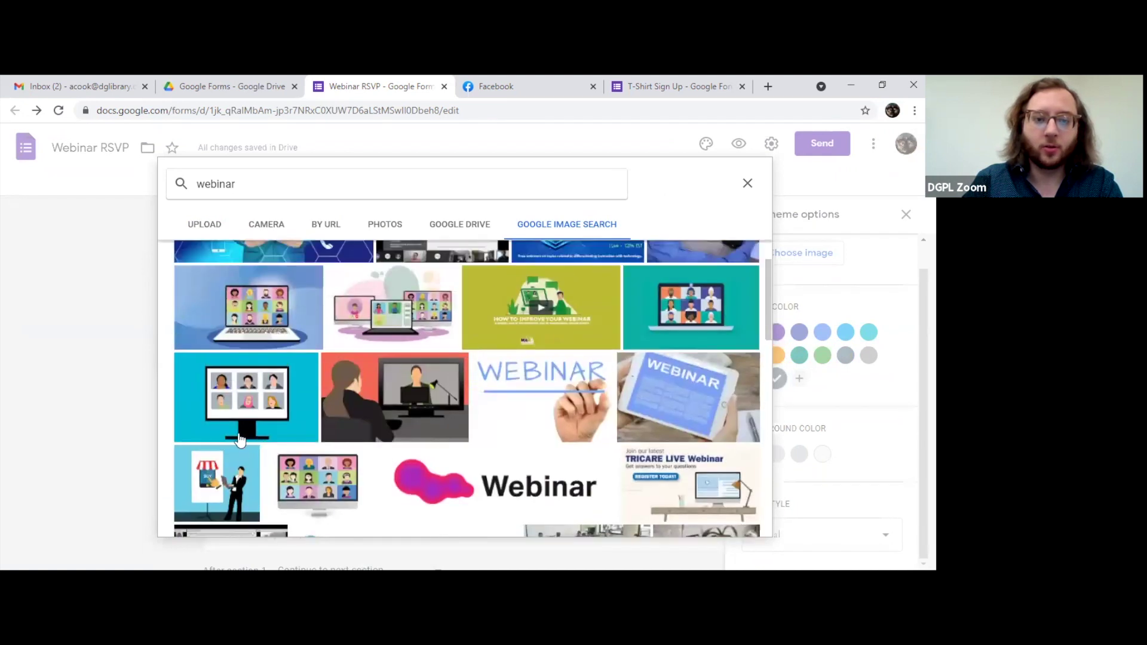
left_click(683, 328)
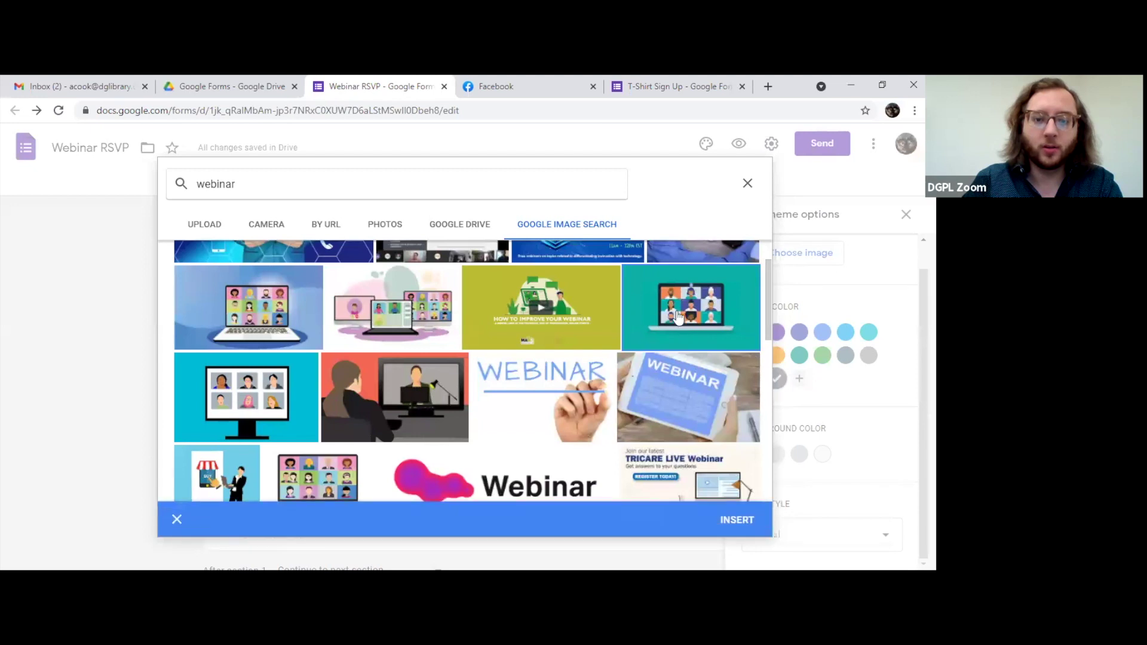
left_click(736, 520)
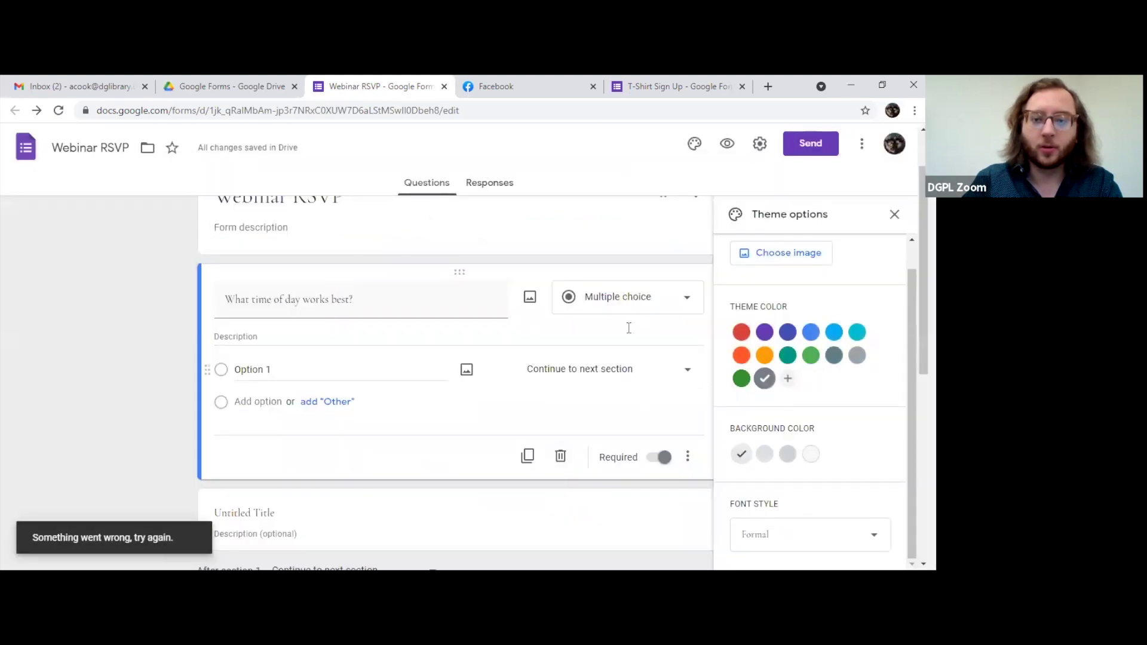
left_click(529, 298)
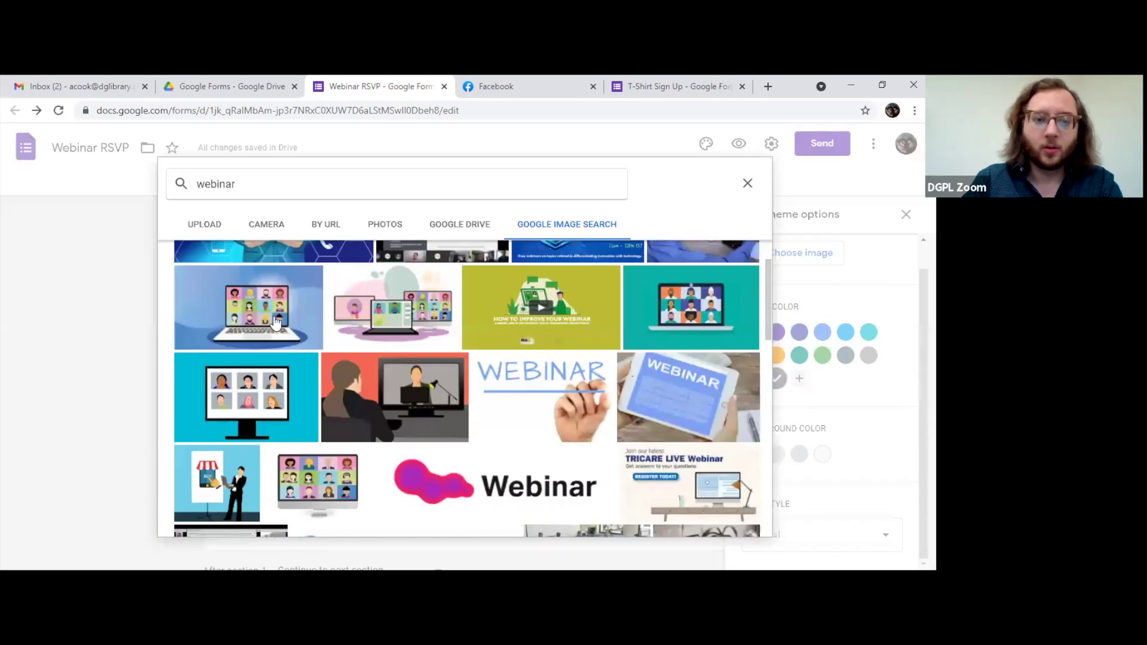
left_click(264, 300)
left_click(749, 524)
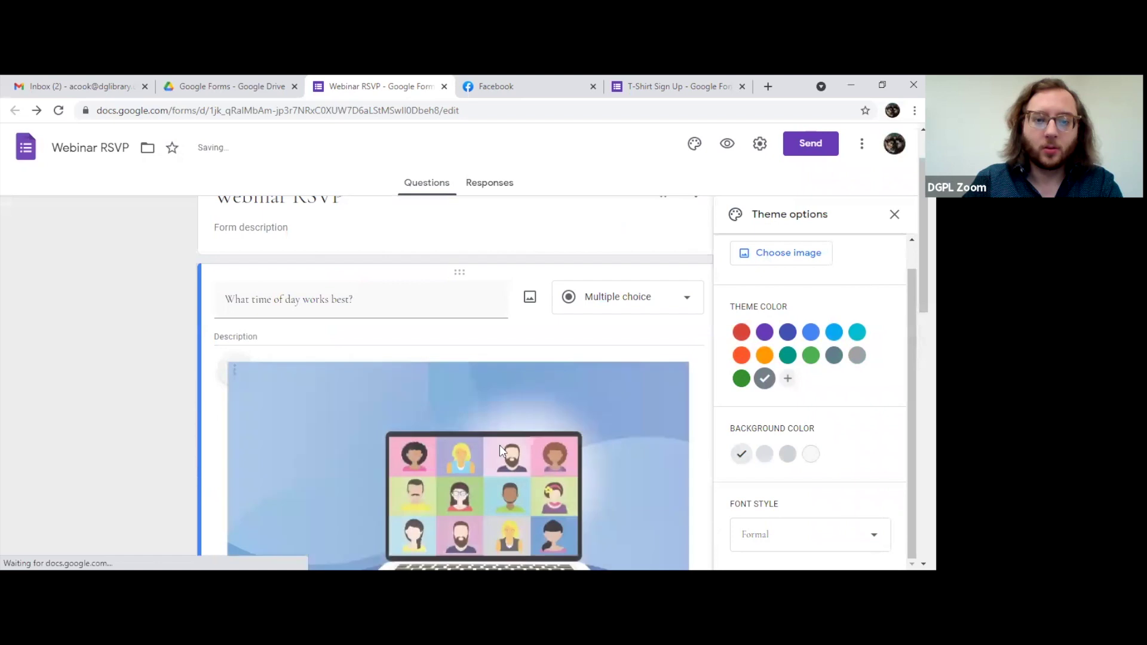
scroll(341, 364, "up", 3)
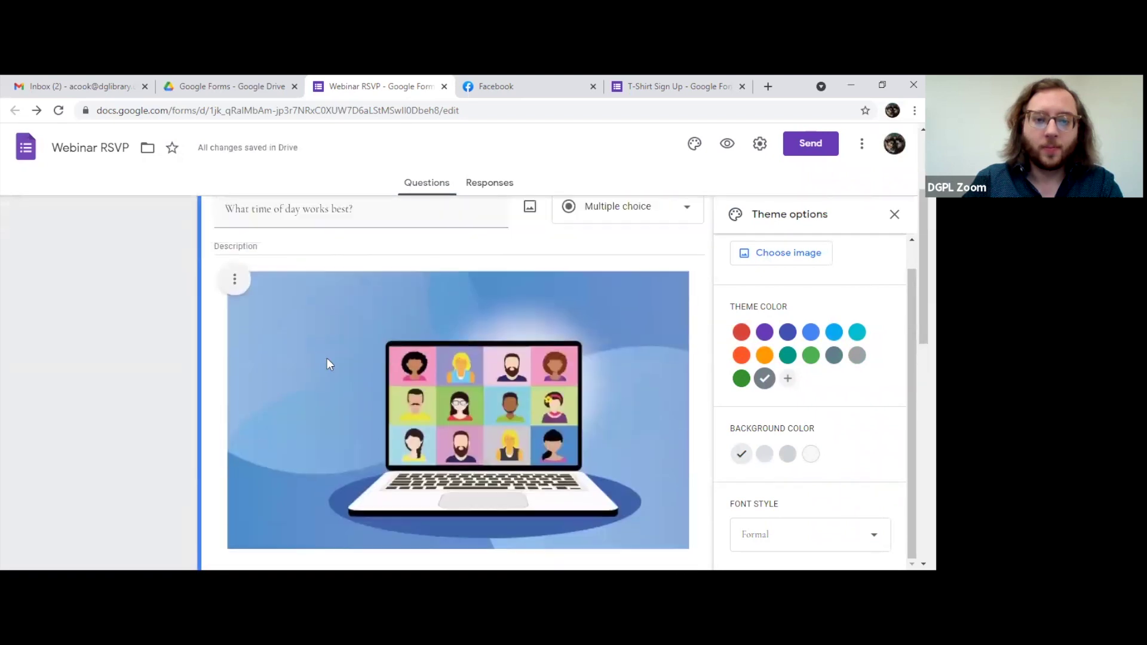
left_click(228, 301)
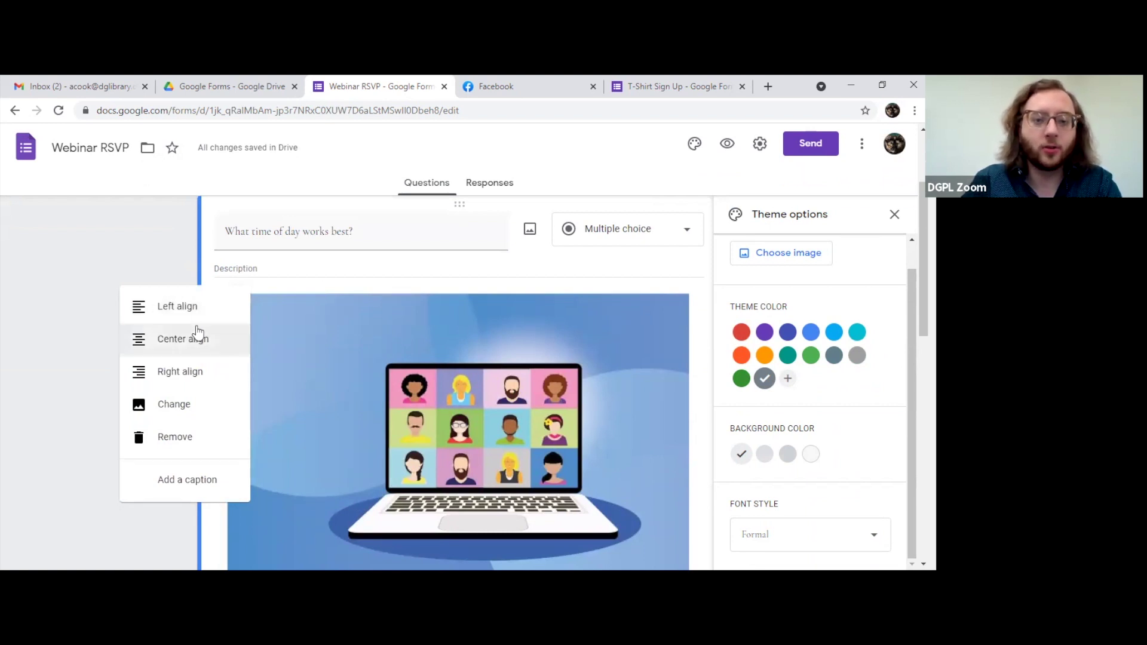
left_click(204, 405)
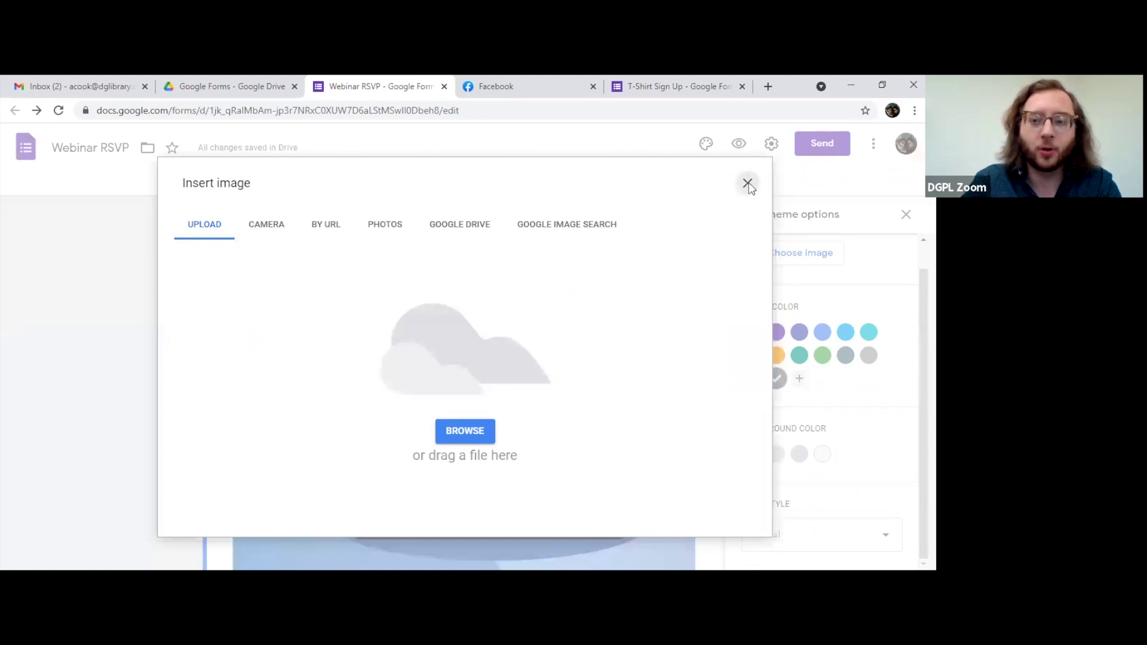
left_click(747, 182)
left_click(227, 302)
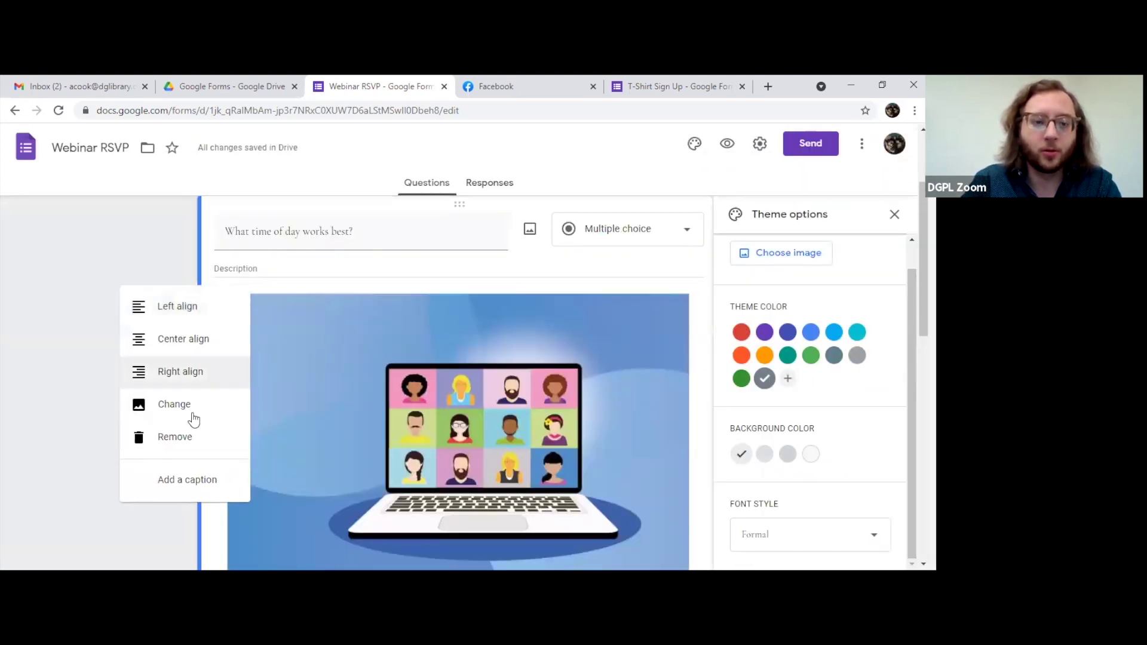
left_click(196, 480)
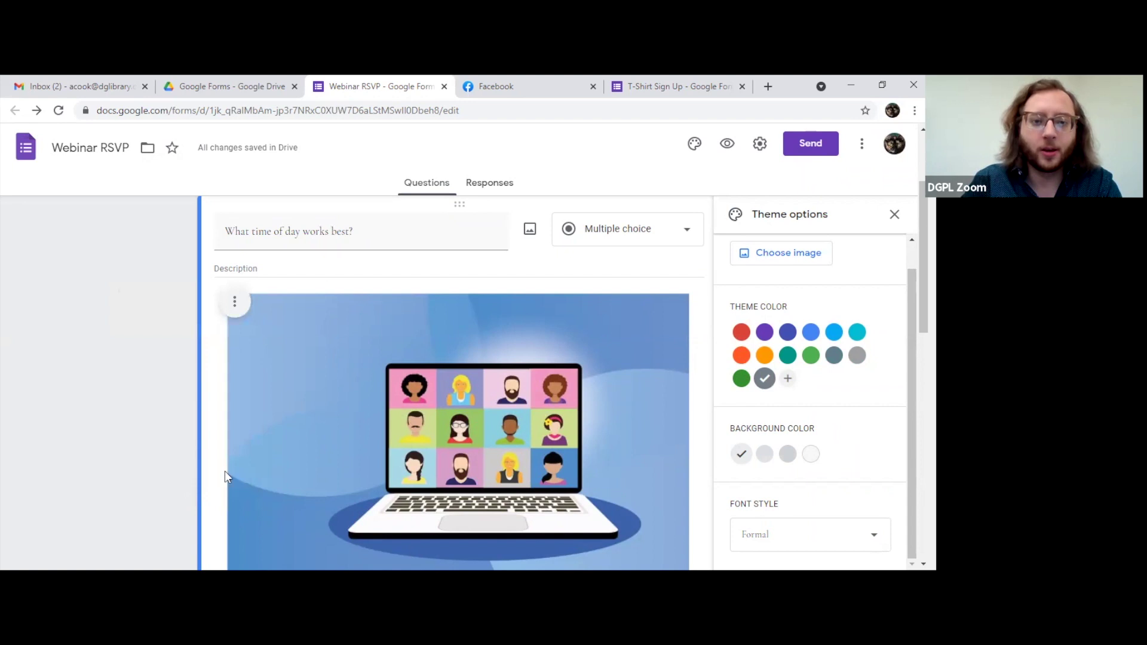
scroll(356, 396, "down", 5)
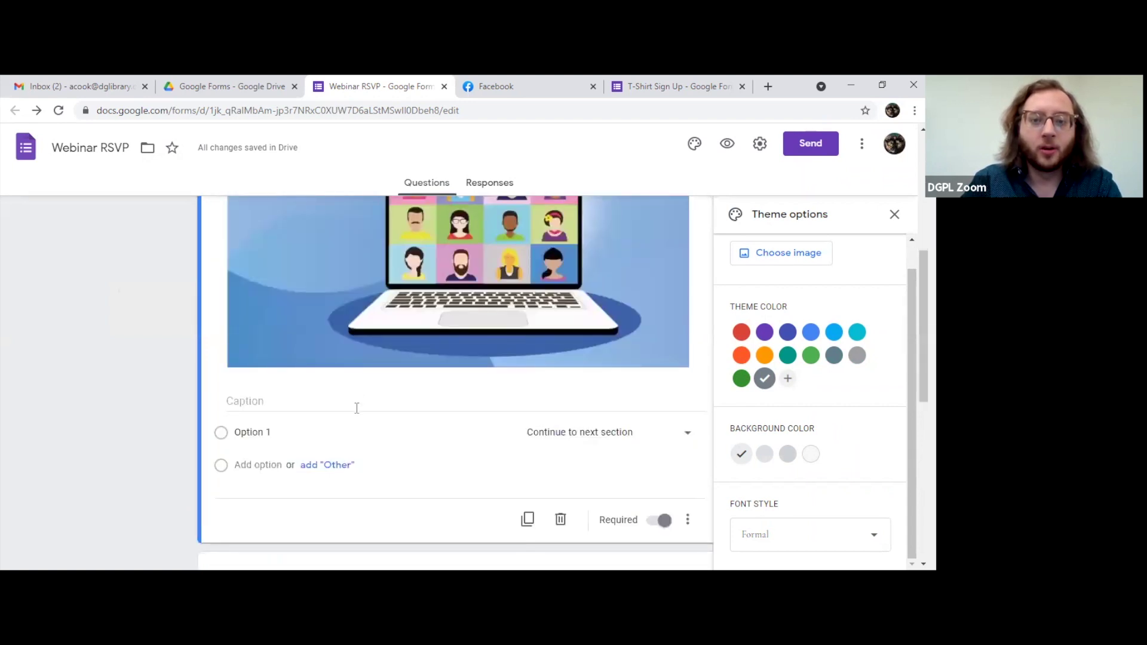
scroll(400, 420, "up", 5)
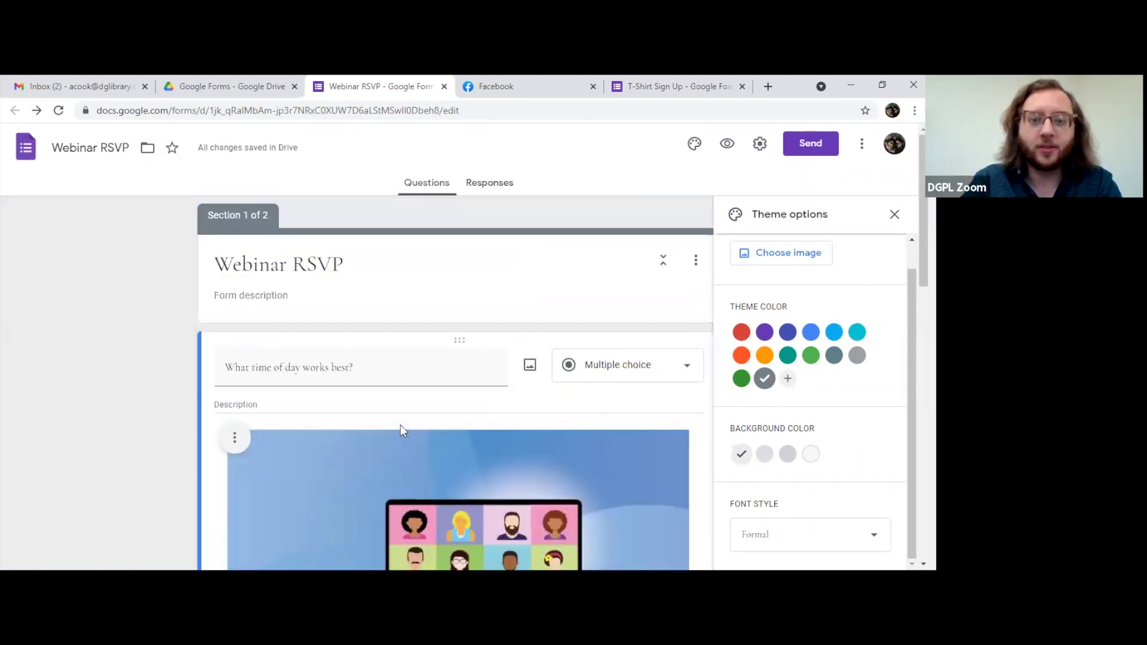
scroll(404, 442, "down", 2)
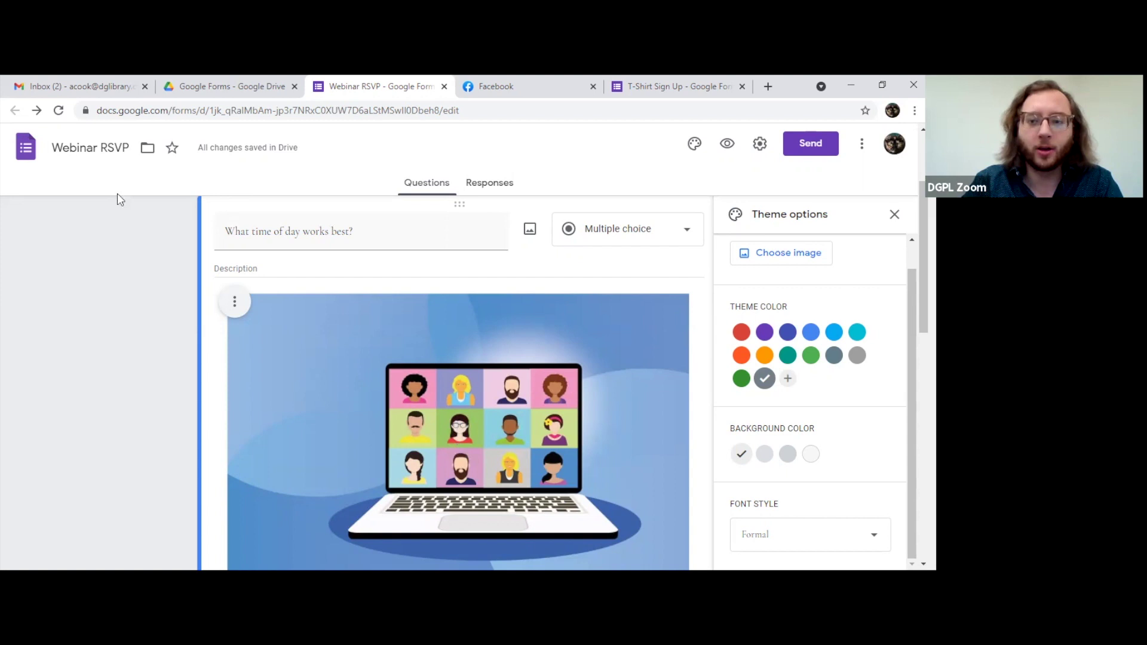
scroll(464, 397, "down", 8)
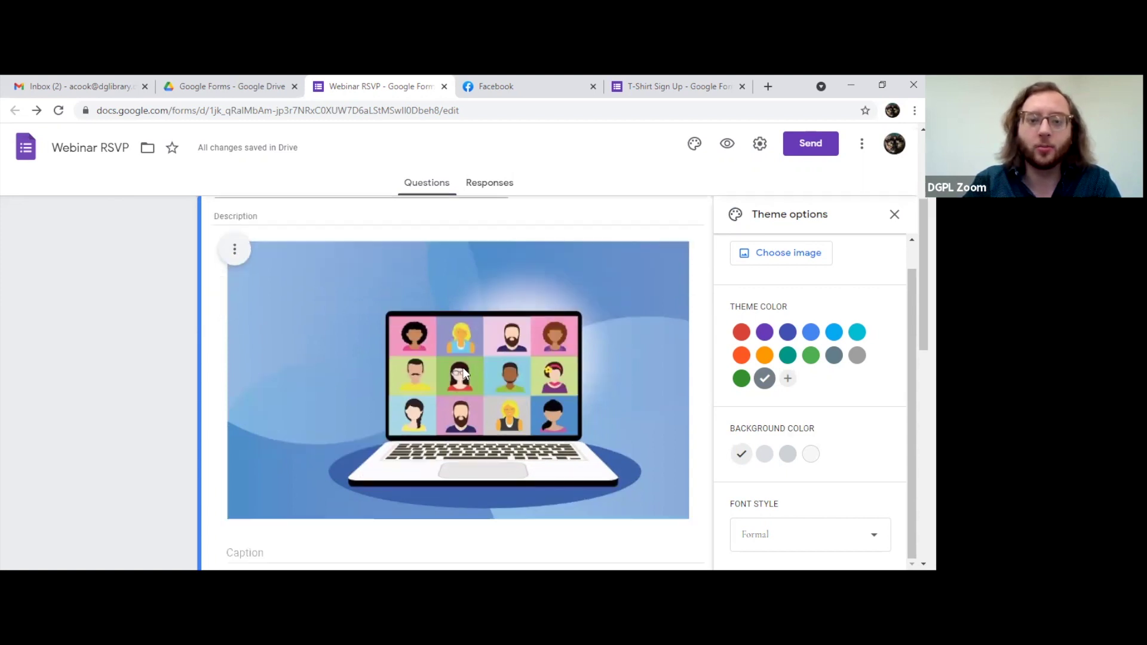
scroll(472, 376, "up", 8)
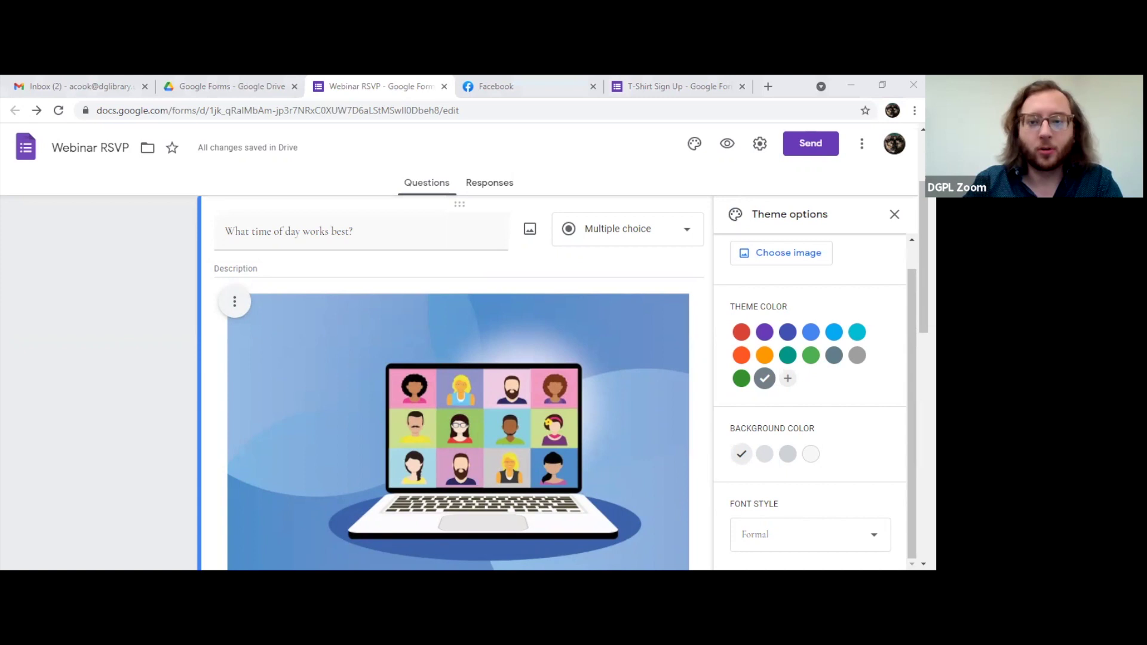
Step: Drag the laptop illustration's corner handles until it is about half width
left_click(648, 365)
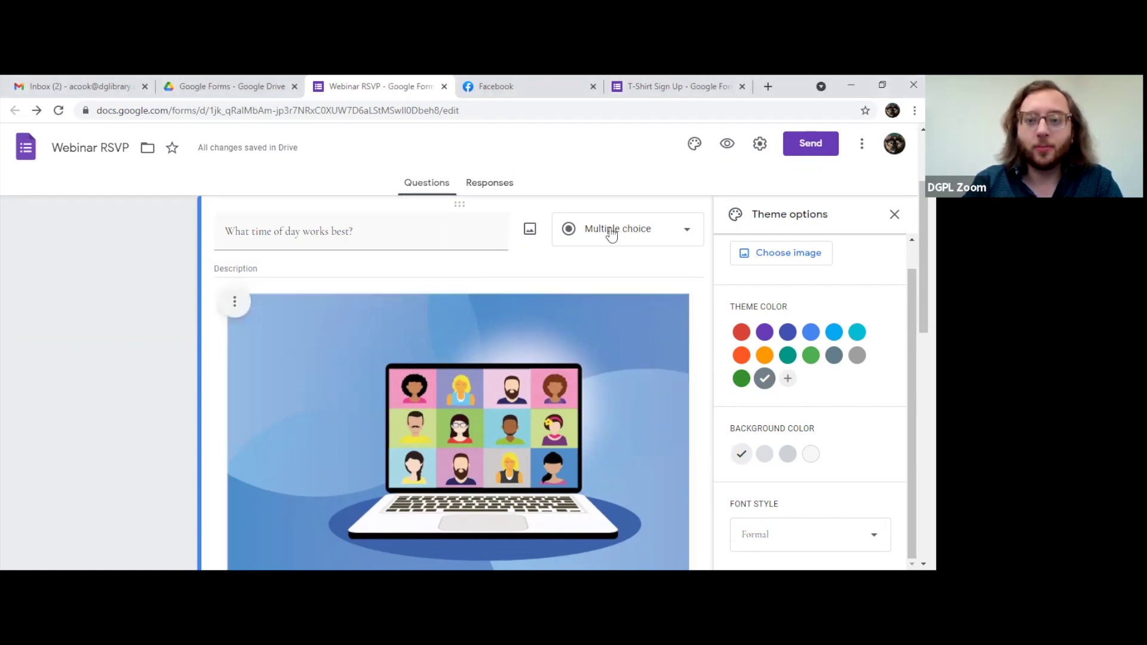
left_click(679, 370)
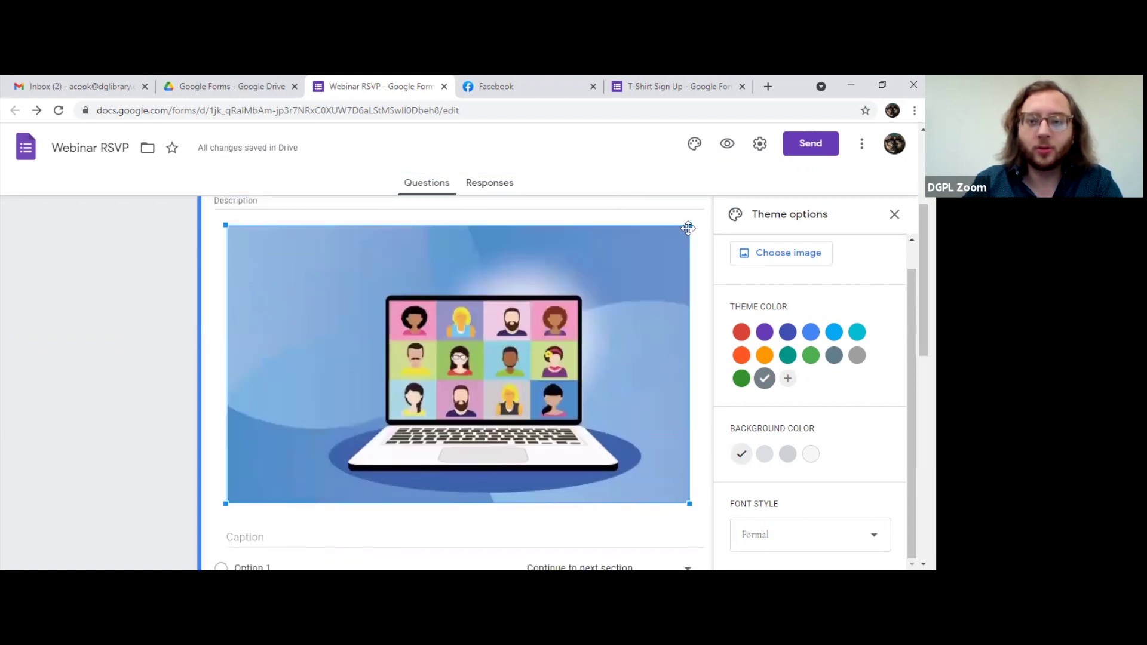
left_click_drag(681, 230, 343, 336)
left_click_drag(225, 226, 258, 245)
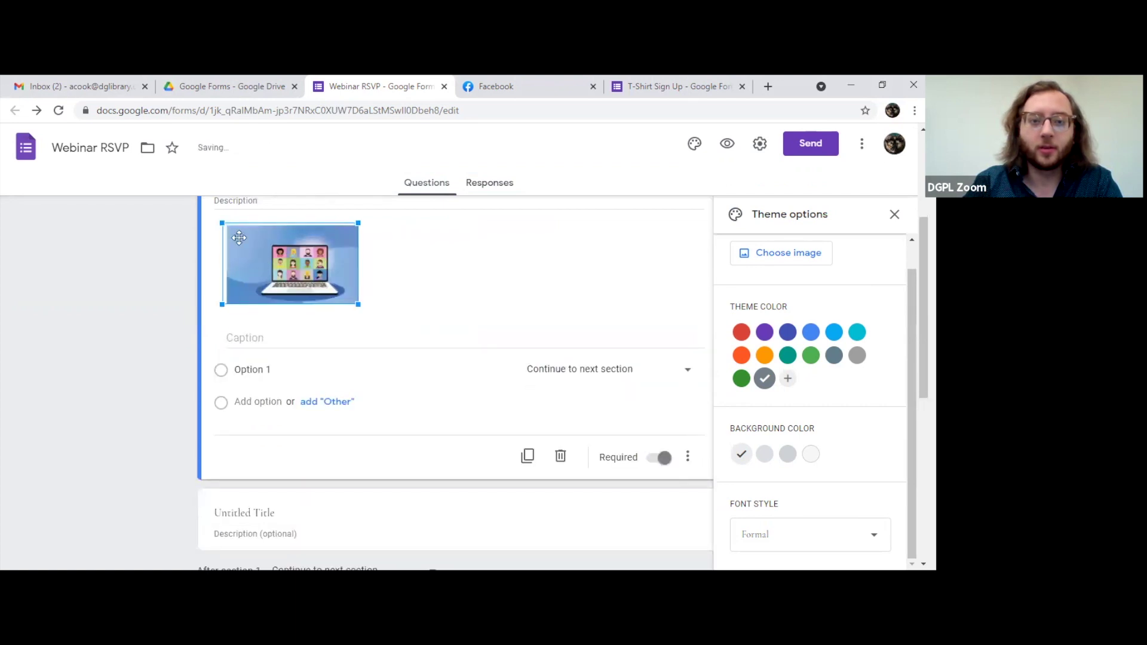
left_click_drag(357, 303, 474, 389)
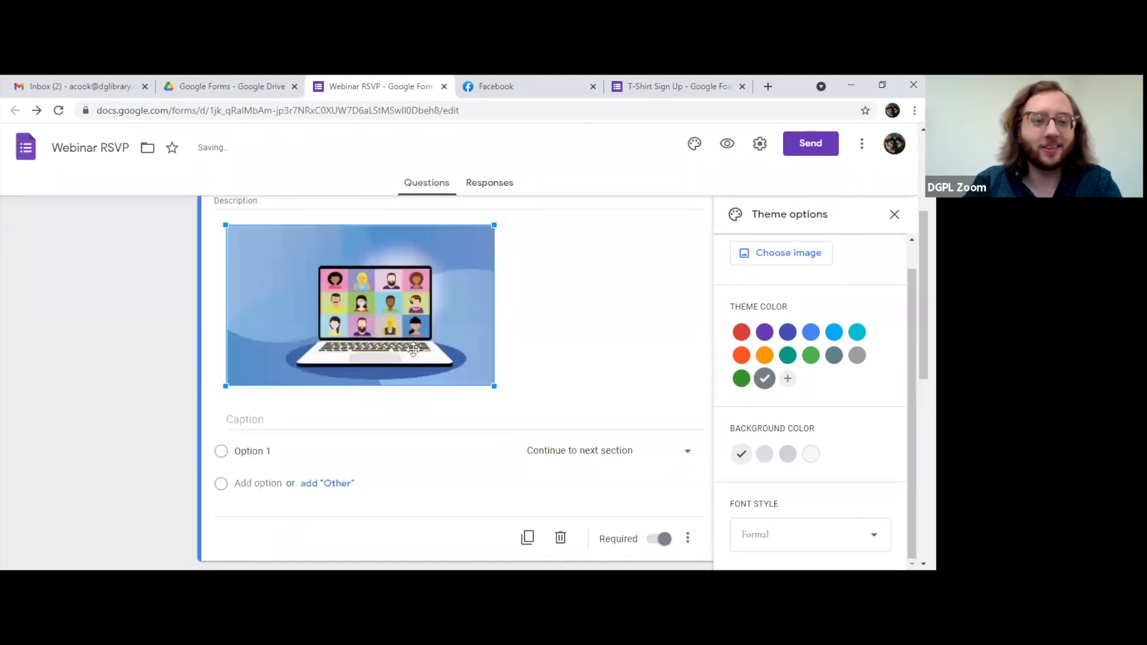
scroll(390, 398, "up", 1)
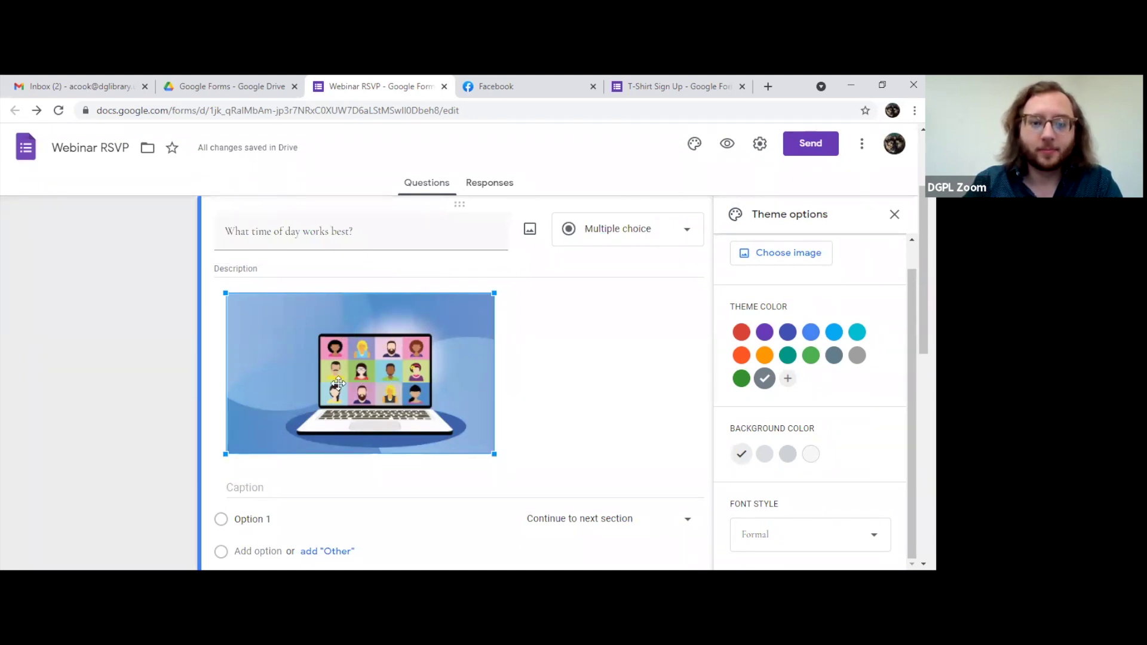
scroll(359, 403, "up", 1)
scroll(359, 403, "up", 1)
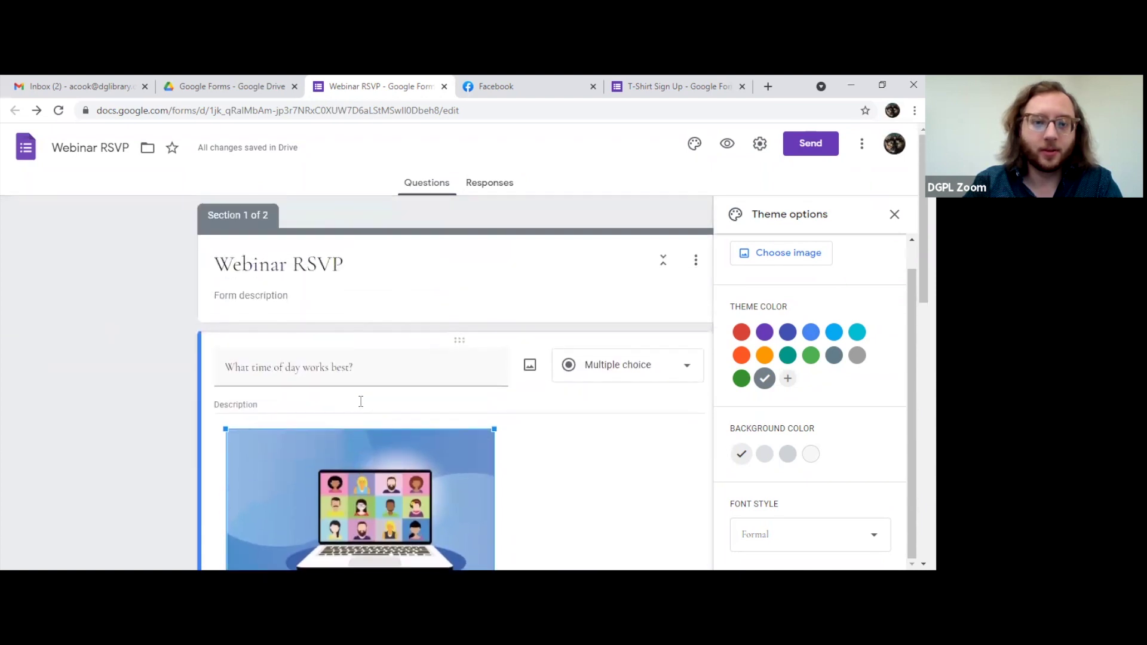
scroll(361, 383, "down", 5)
scroll(367, 380, "up", 3)
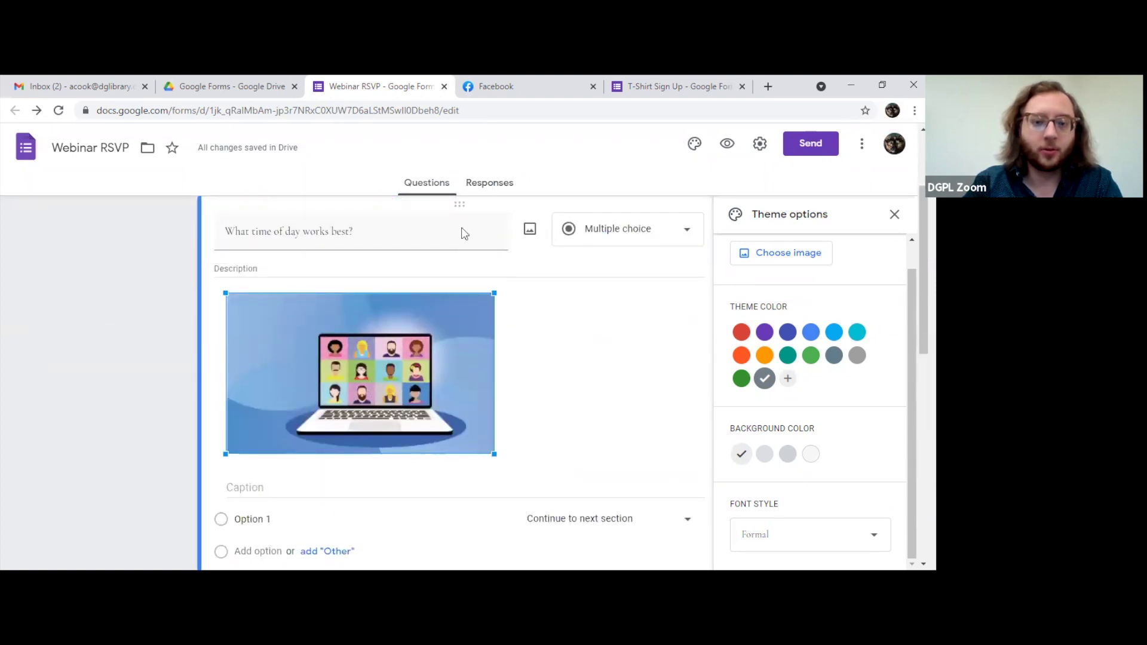
right_click(362, 372)
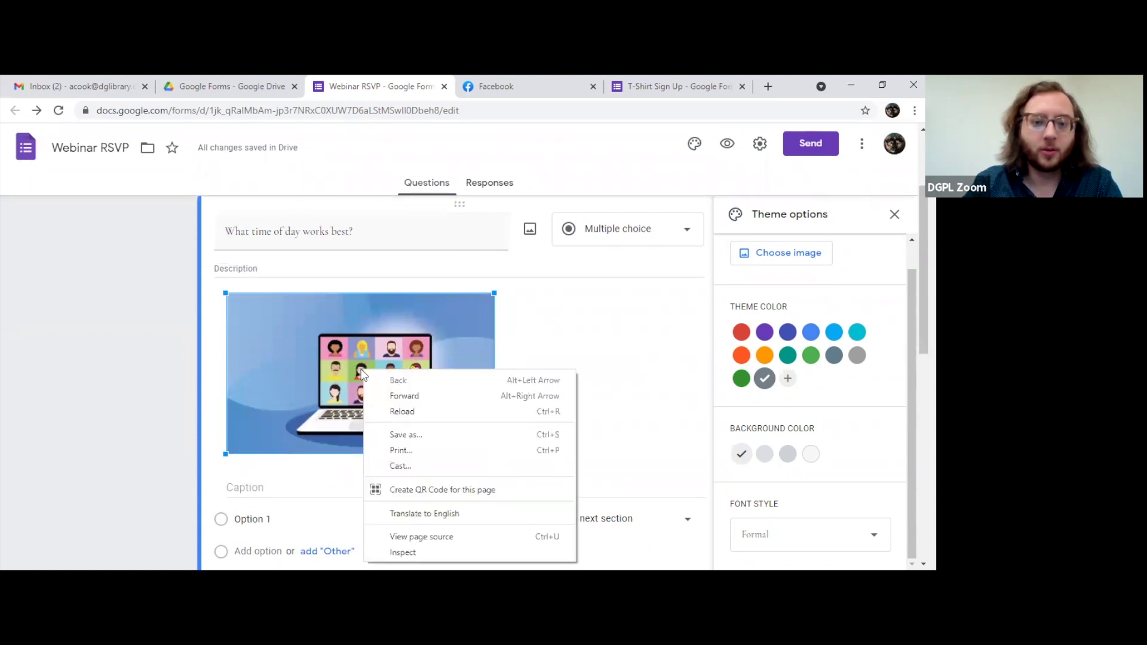
left_click(529, 232)
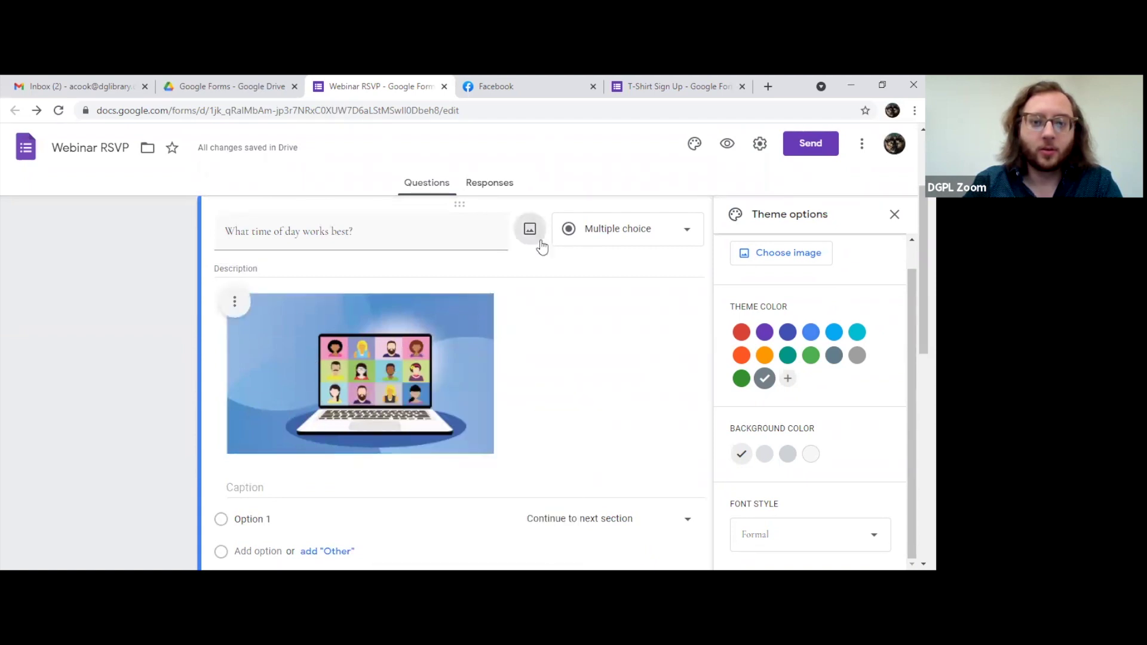
left_click(540, 241)
scroll(457, 397, "down", 3)
scroll(457, 398, "up", 5)
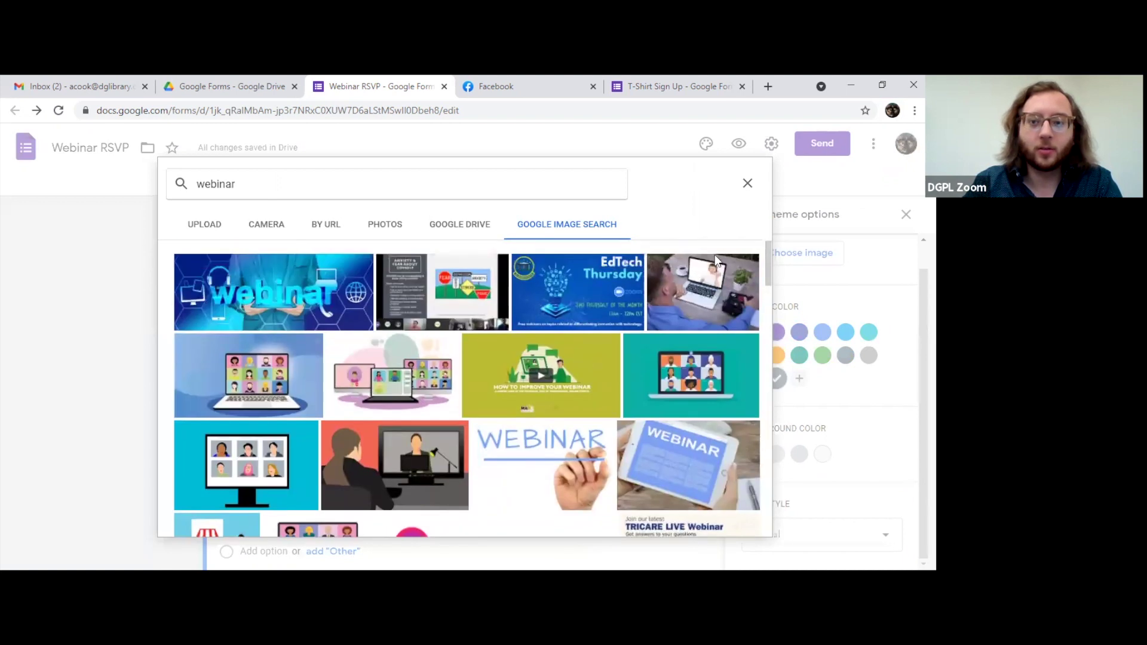
double_click(299, 388)
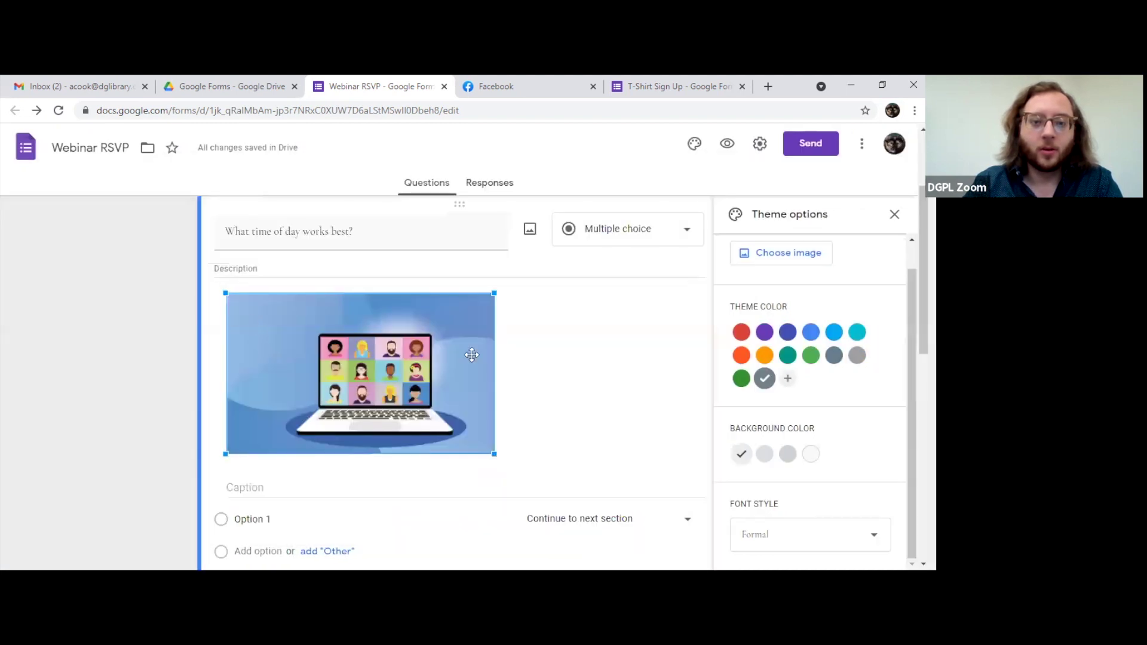
mouse_move(325, 299)
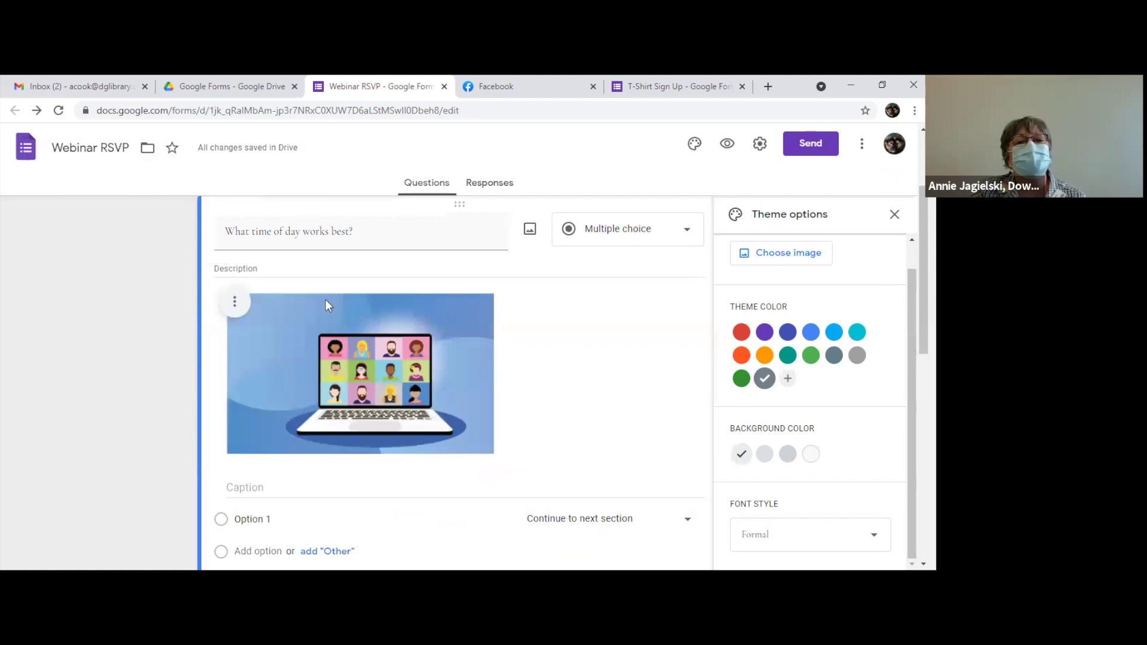
Step: Center-align the illustration and toggle its caption line from the image menu
left_click(231, 305)
left_click(207, 351)
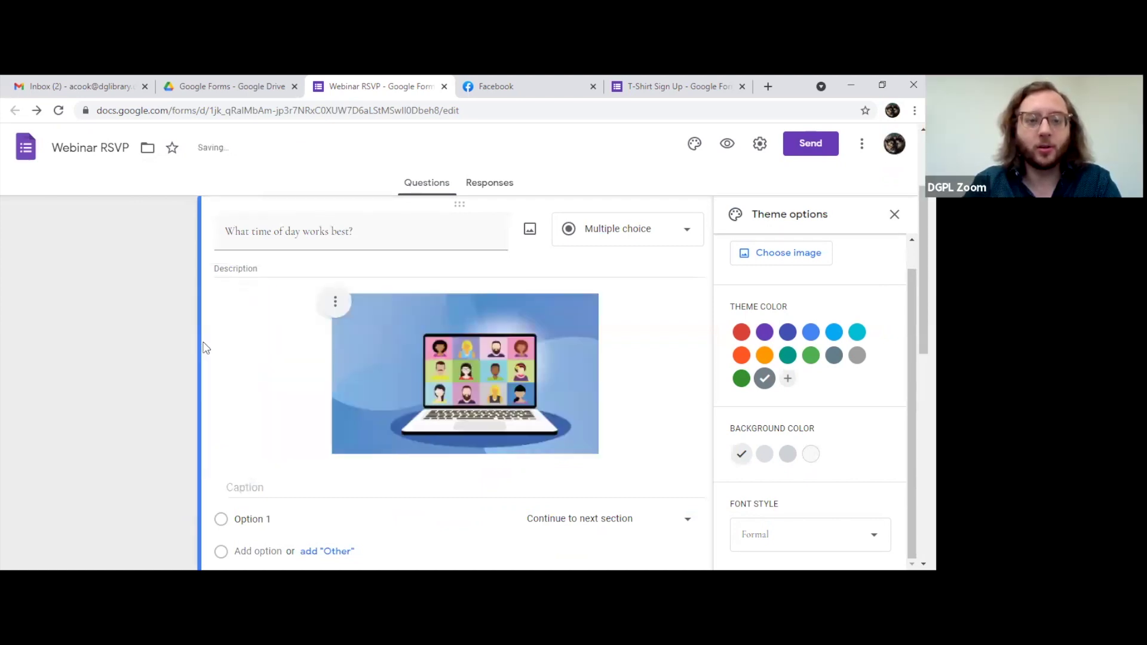
left_click(334, 302)
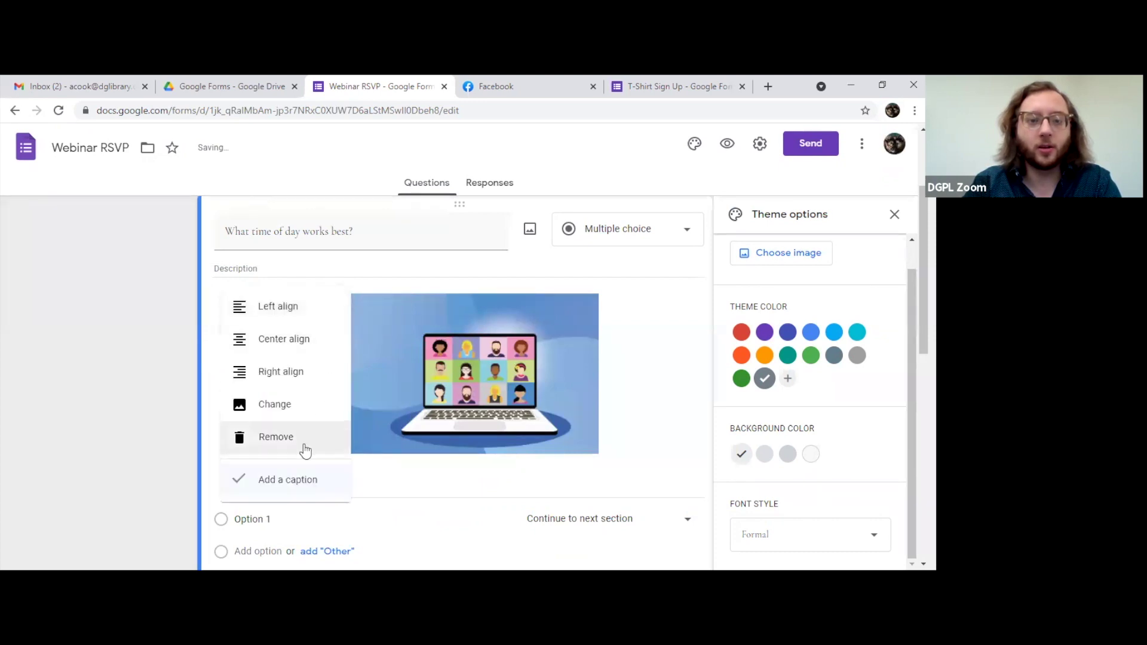
left_click(640, 375)
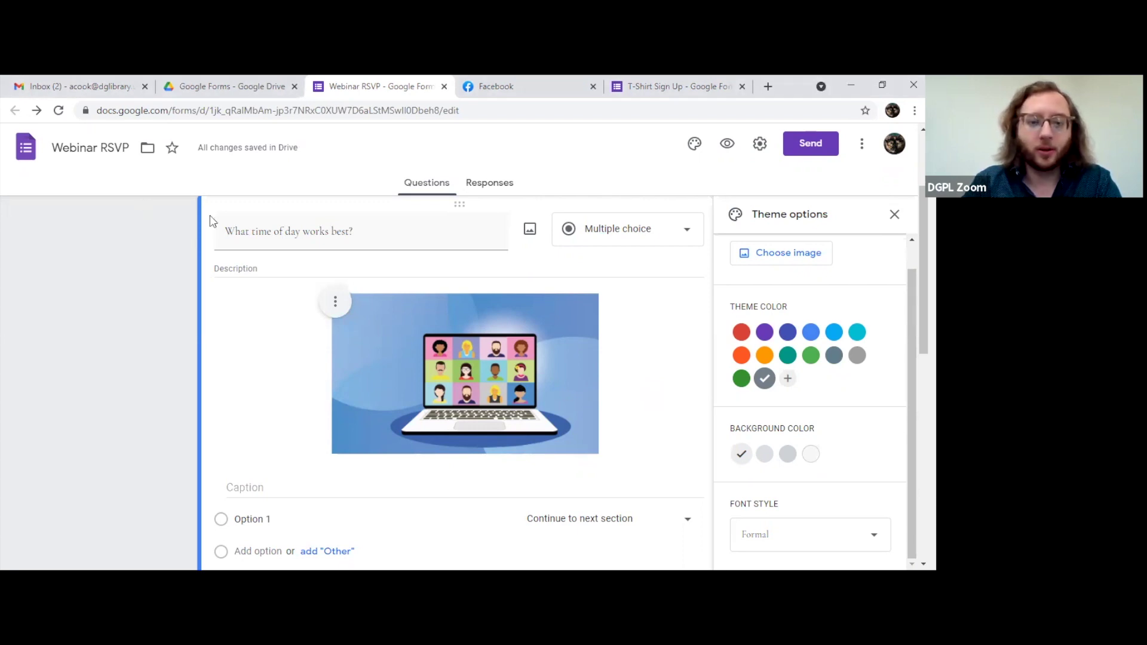
scroll(651, 390, "up", 2)
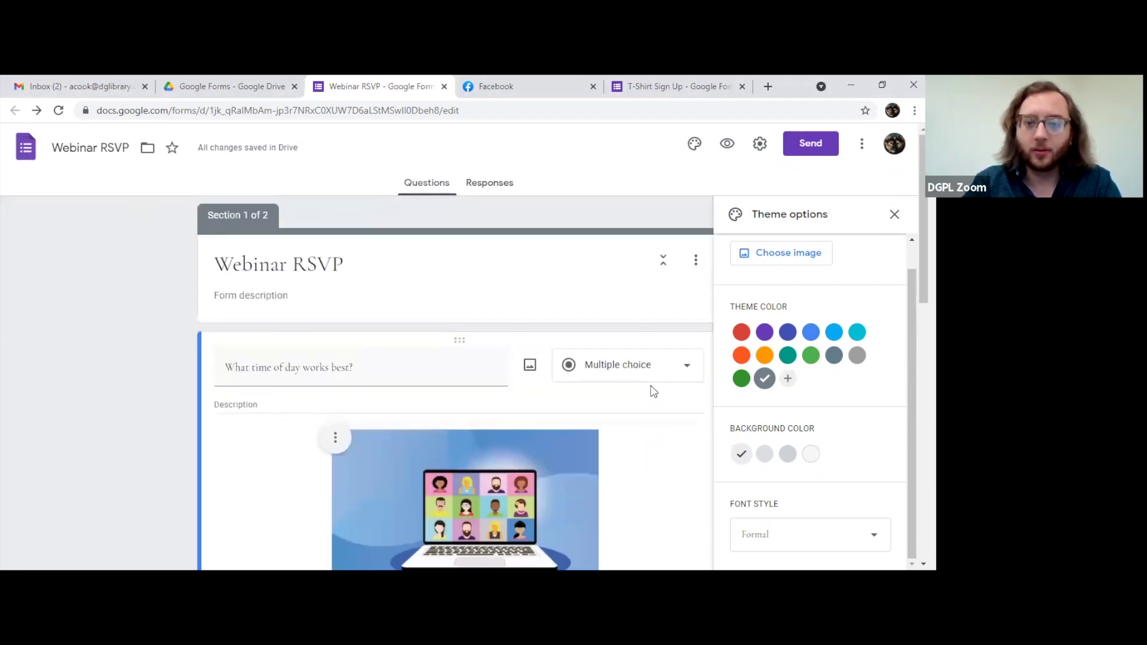
scroll(654, 391, "down", 3)
scroll(654, 391, "down", 8)
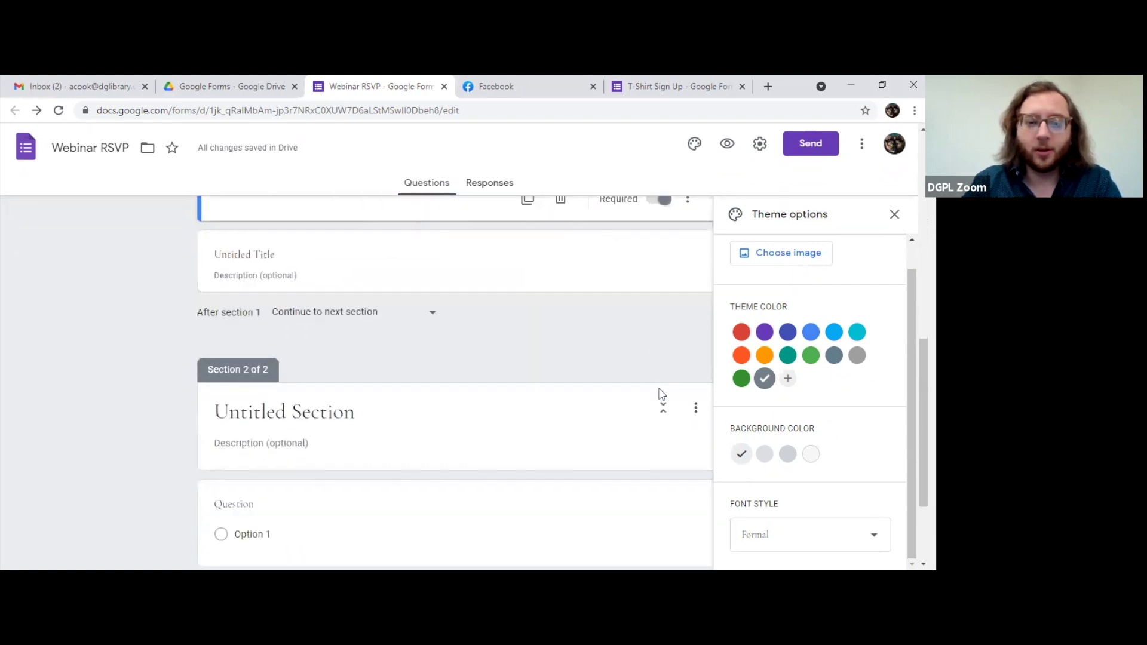
scroll(655, 412, "up", 10)
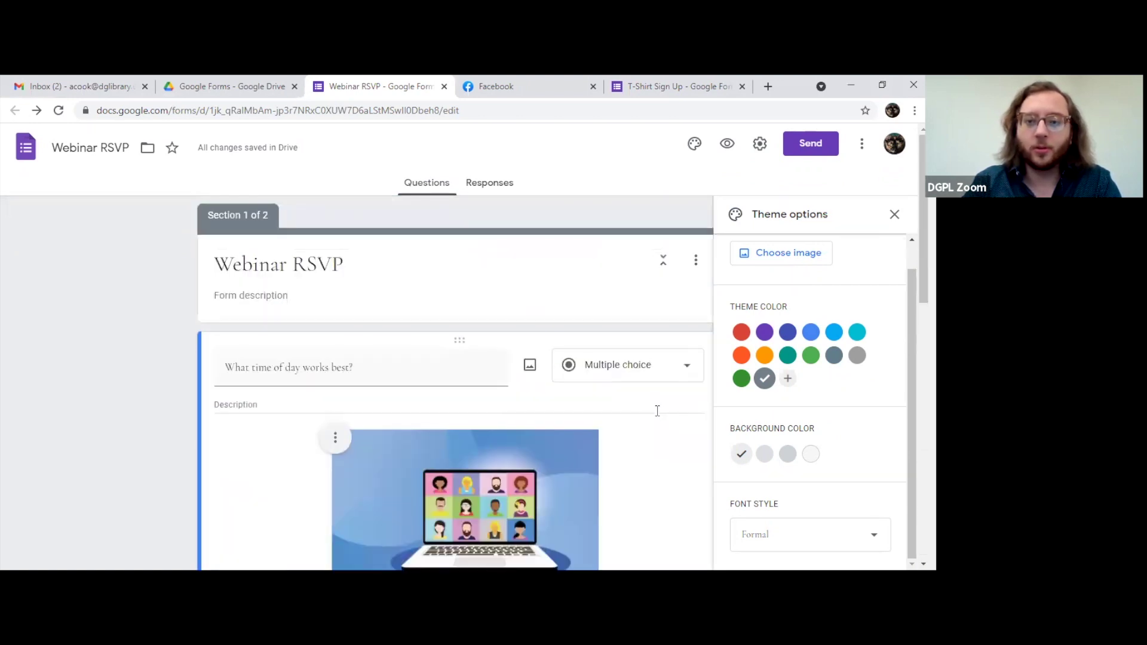